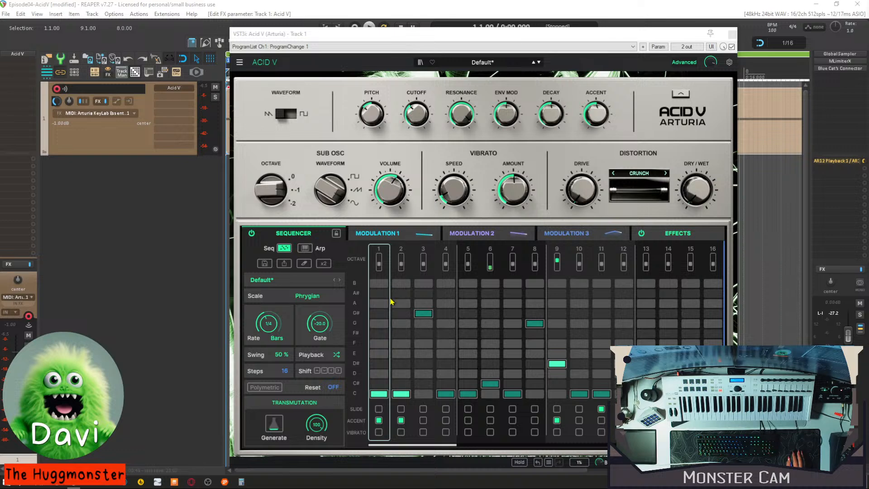
Start playback and assign Modulation 1 to the filter Cutoff.
click(663, 12)
key(space)
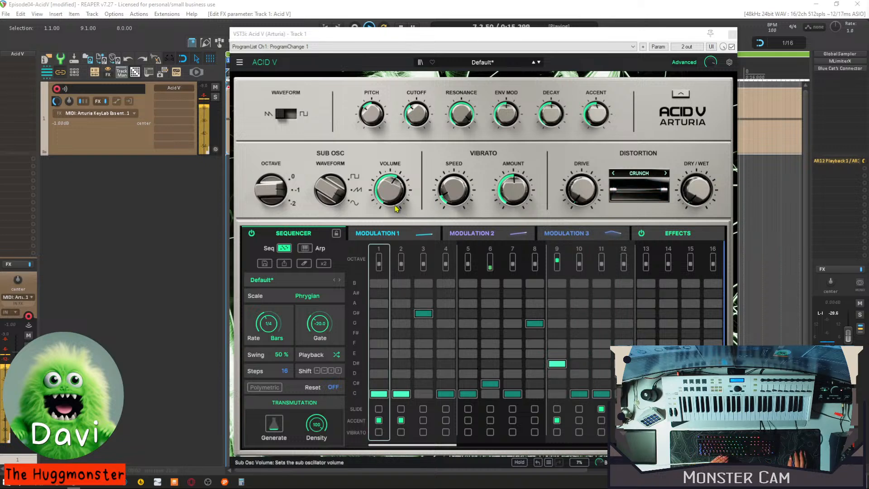
mouse_move(394, 207)
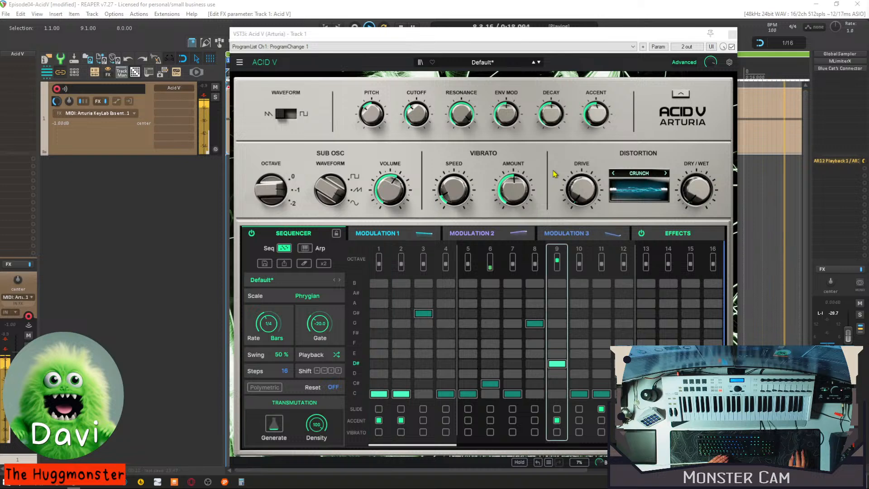
click(380, 233)
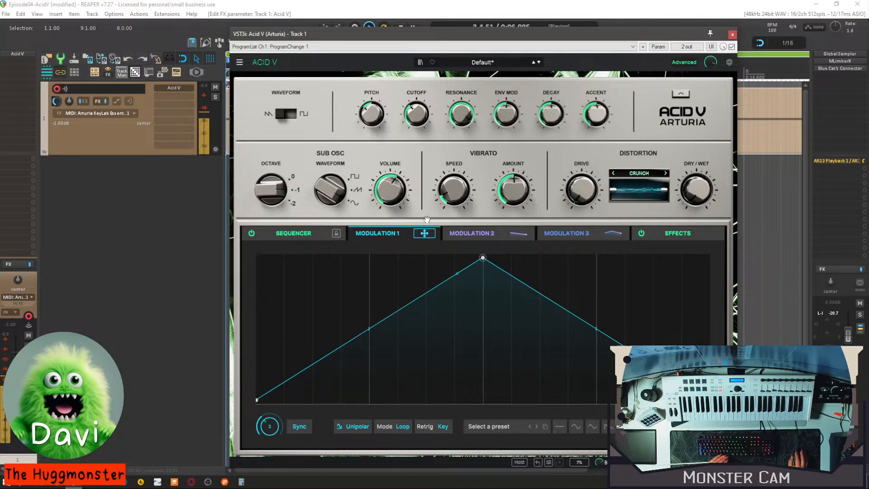
drag(424, 233, 412, 122)
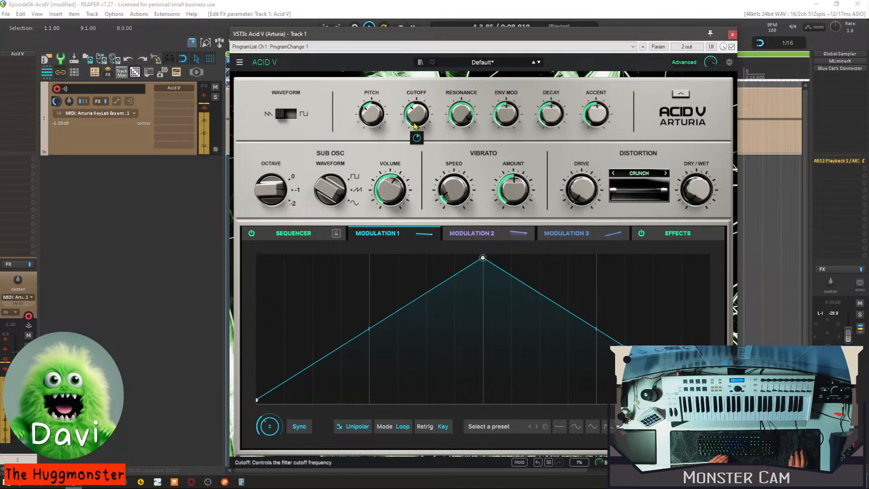
mouse_move(418, 139)
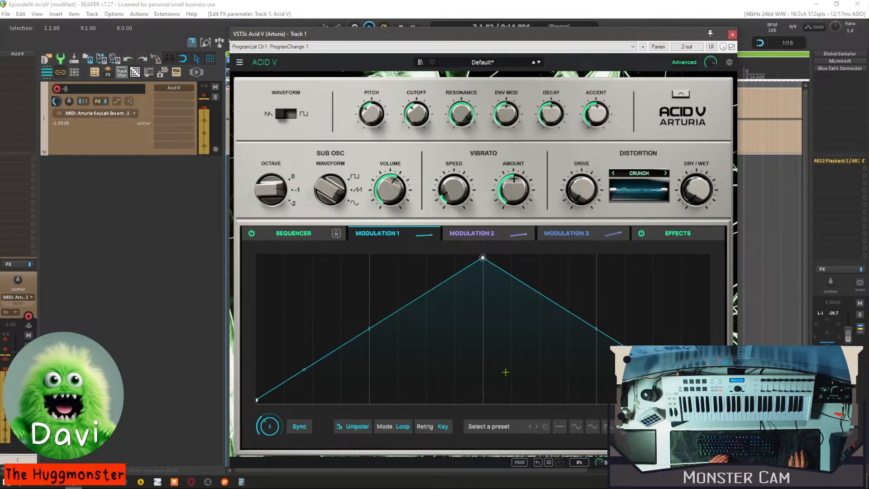
Try the Sine, Reverse Sequence 1 and Rhythm 1 presets as the Modulation 1 shape.
click(575, 426)
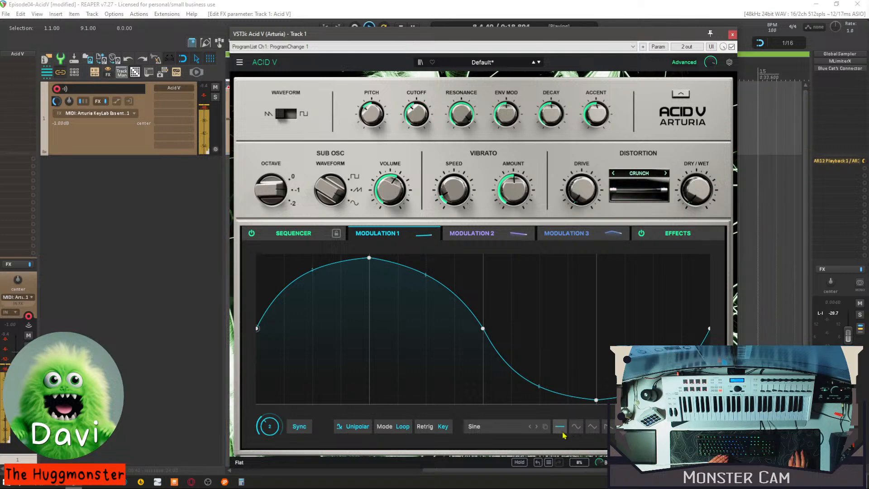
click(518, 431)
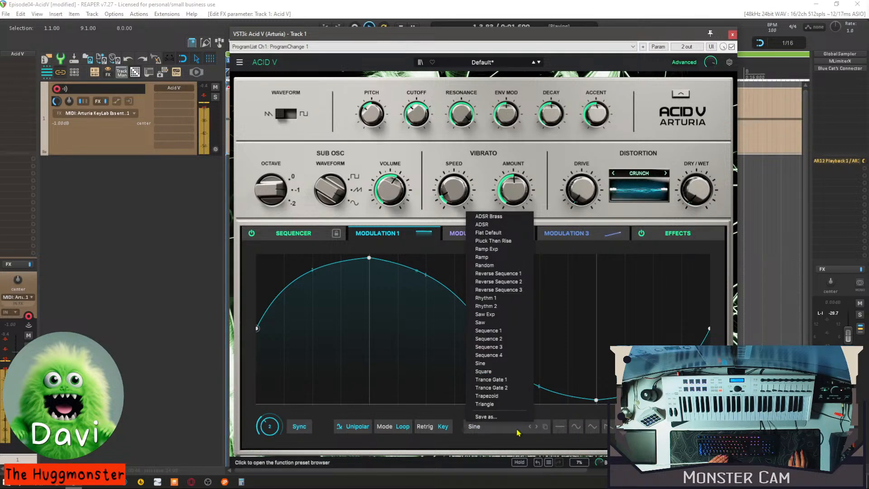
click(503, 273)
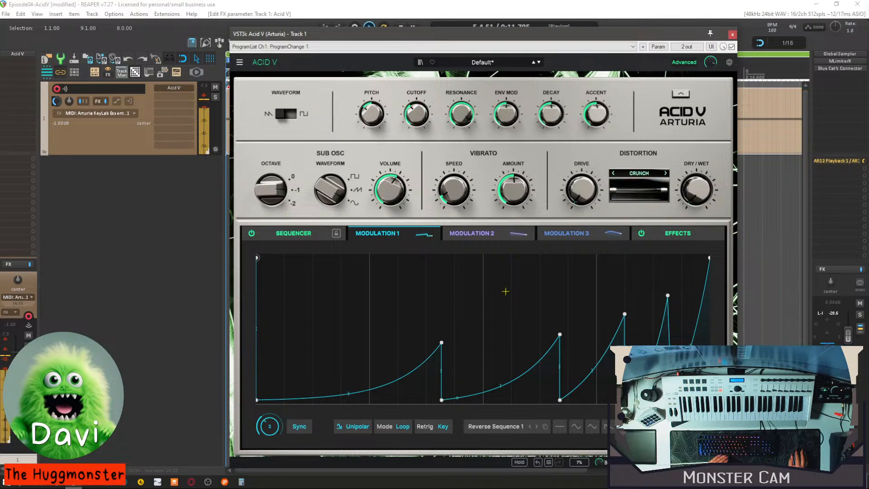
click(496, 426)
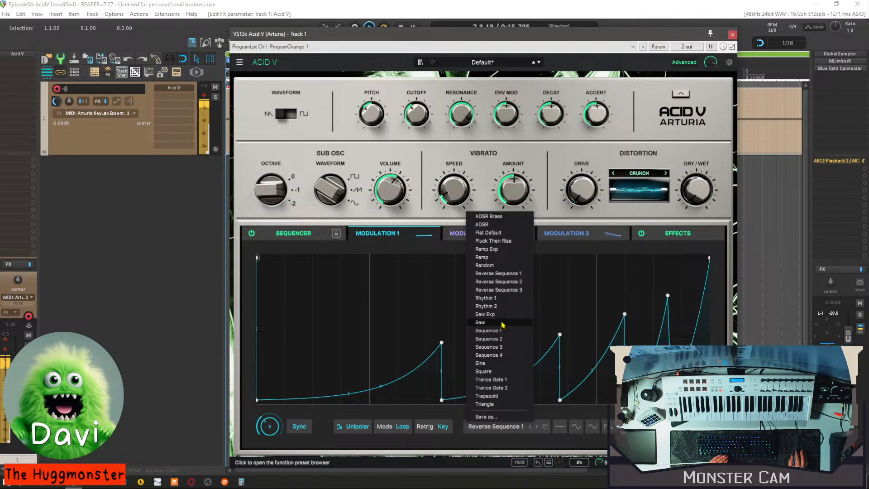
click(500, 298)
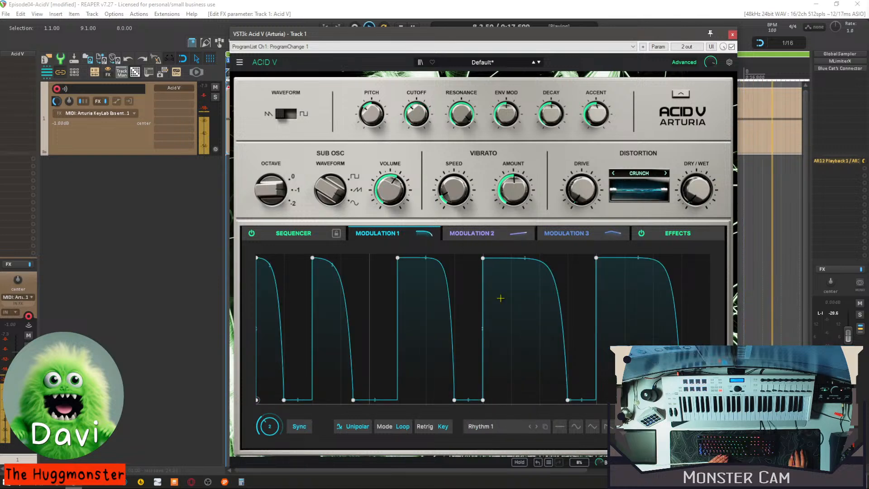
Load the Pluck Then Rise preset for Modulation 1, raise its final peak, and move its low point slightly later and higher.
click(500, 428)
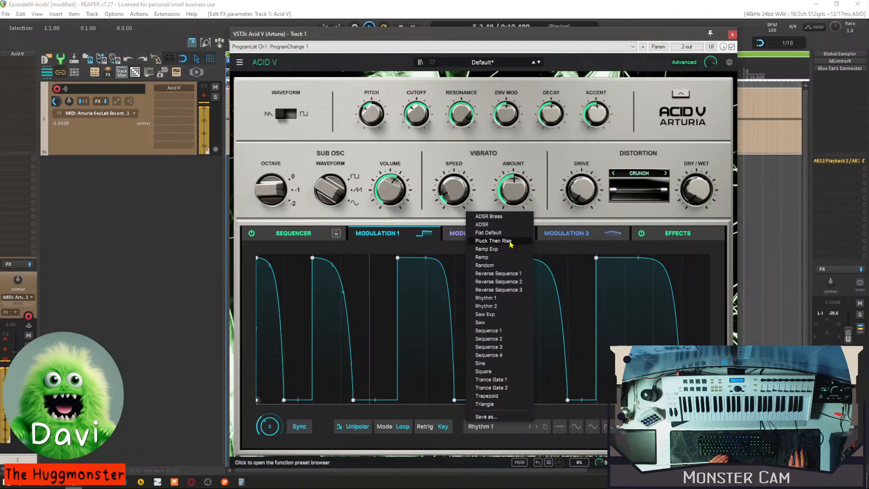
click(492, 241)
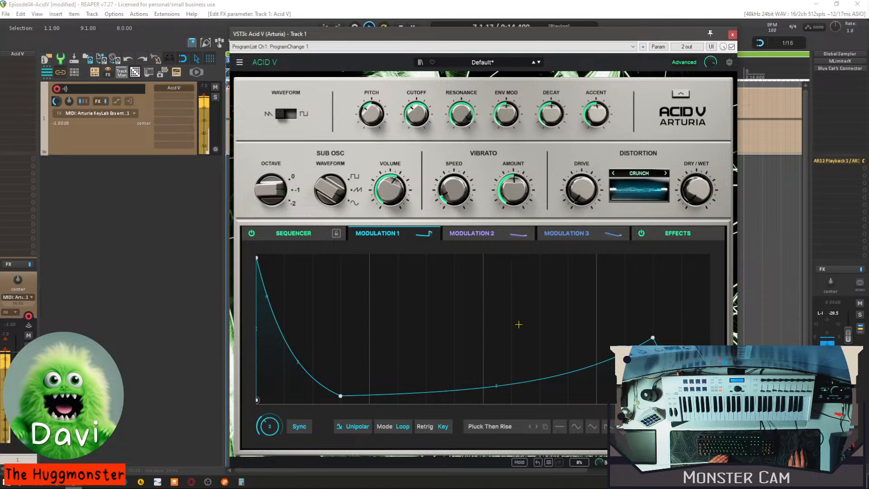
drag(653, 338, 652, 286)
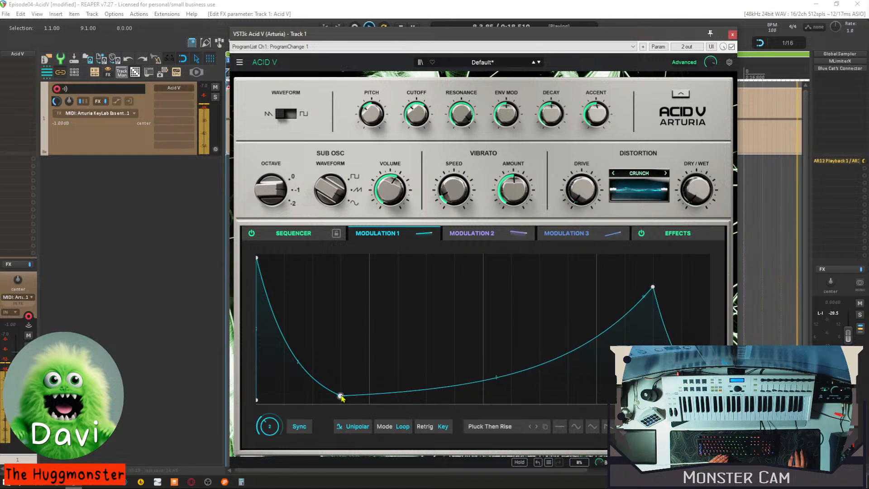
drag(342, 397, 373, 365)
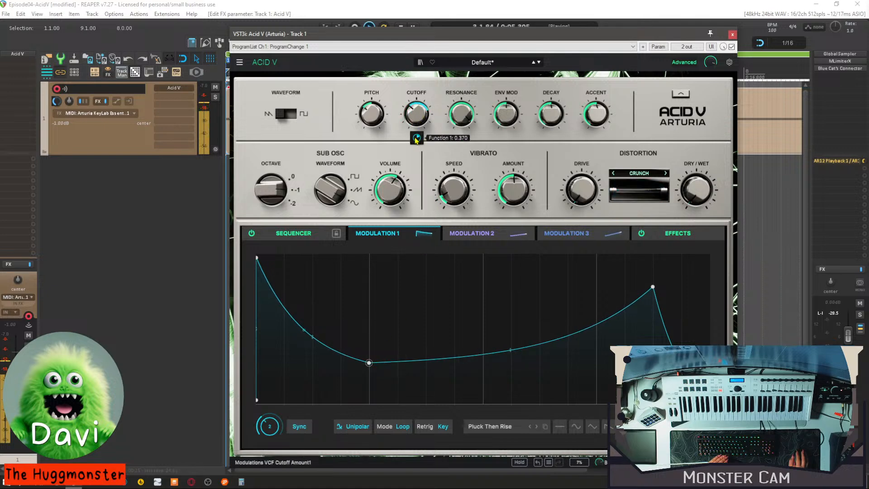
Adjust the Modulation 1 amount on Cutoff and lower the filter cutoff.
drag(419, 141, 419, 144)
drag(416, 115, 416, 127)
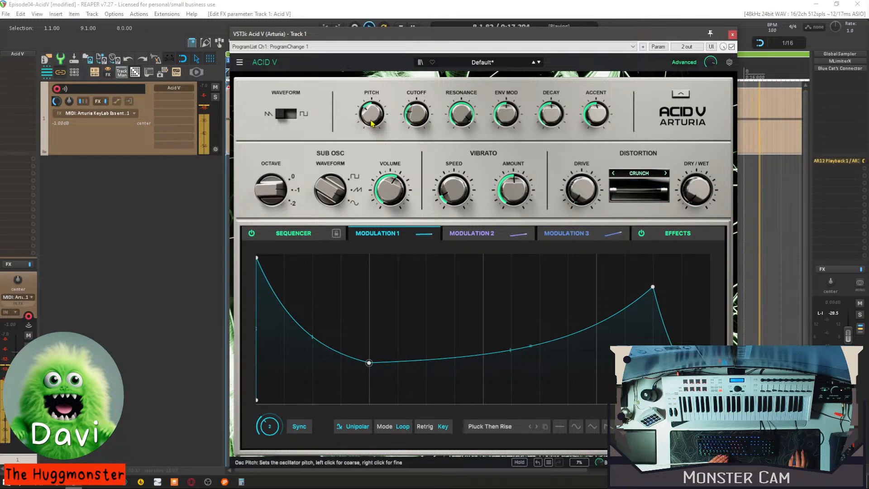
Set the oscillator pitch to -4 st and raise the sub oscillator volume to -17.4 dB.
drag(374, 117, 374, 108)
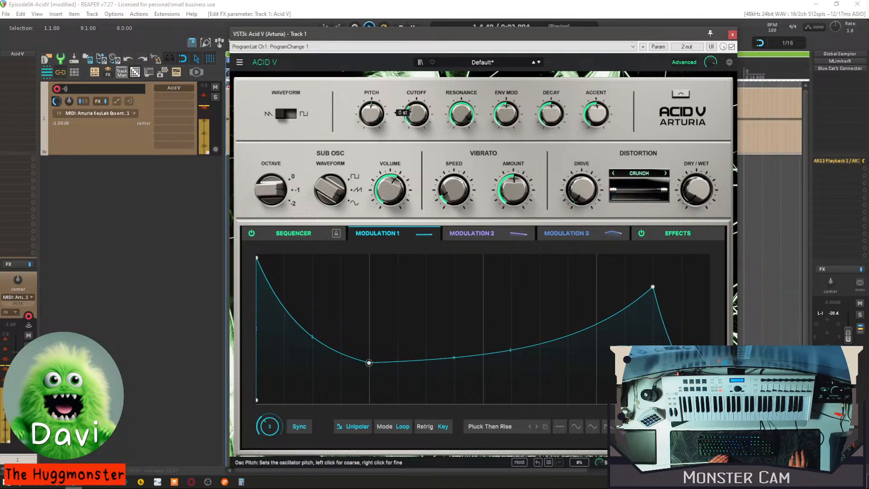
drag(374, 108, 374, 124)
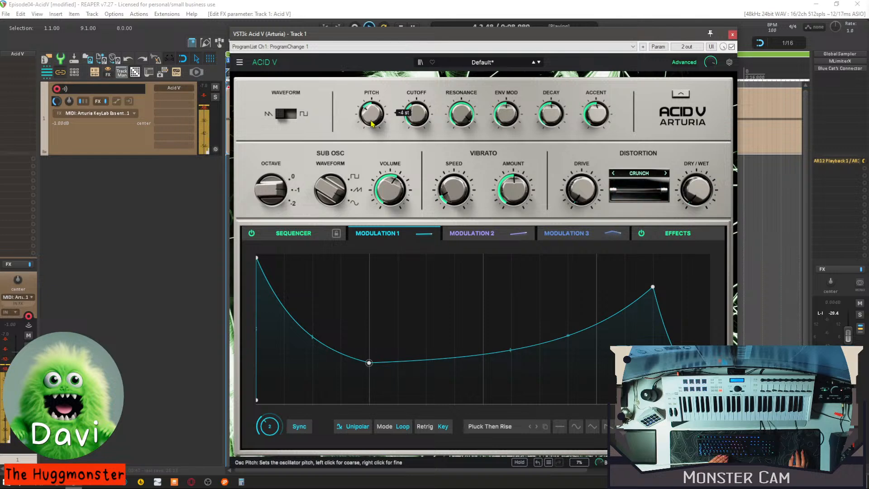
drag(390, 187, 390, 176)
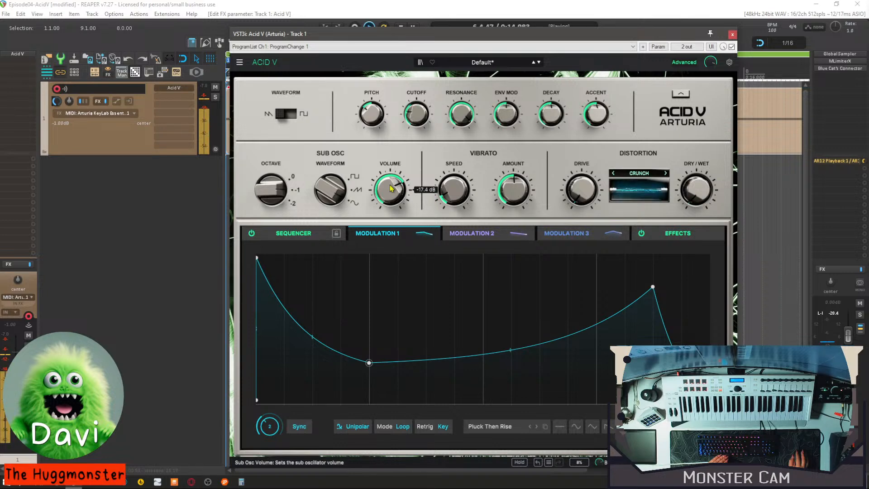
key(space)
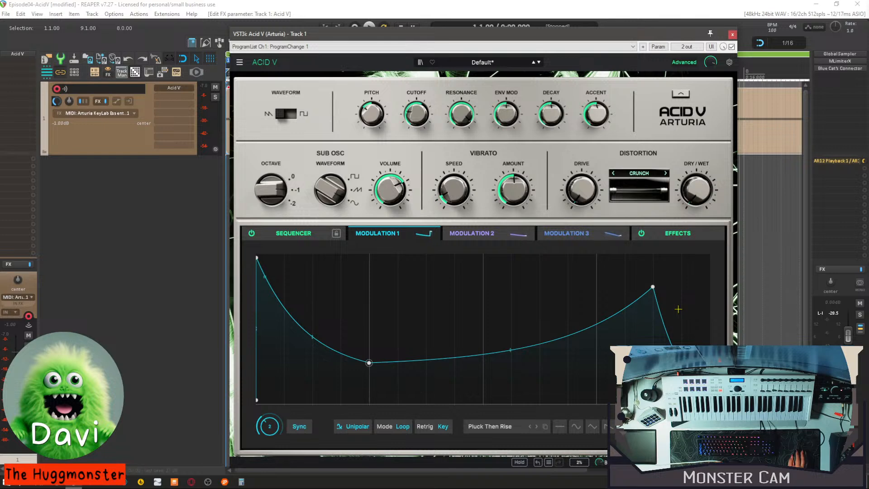
With playback running, set the Delay effect's mix to about one-fifth wet and slightly increase its stereo spread.
click(673, 238)
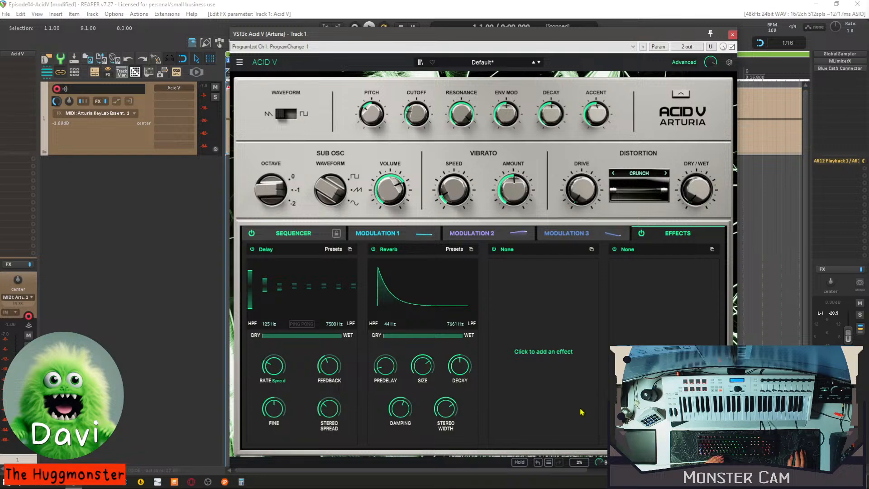
key(space)
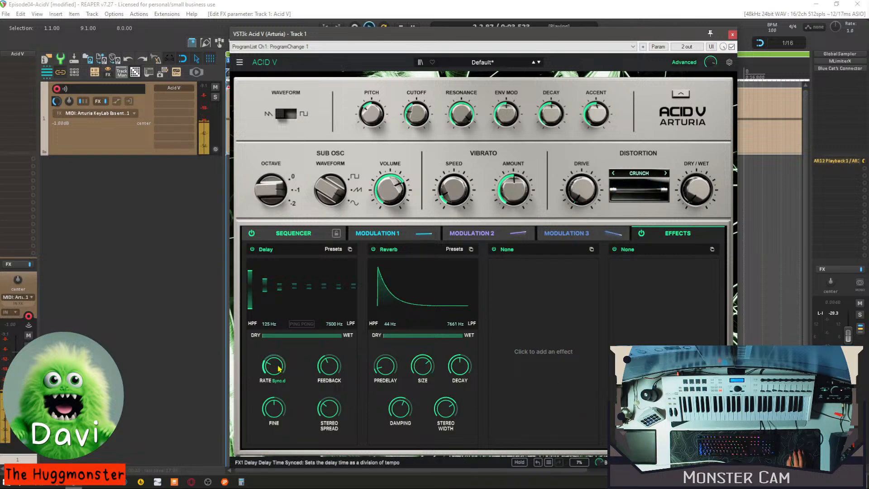
mouse_move(280, 369)
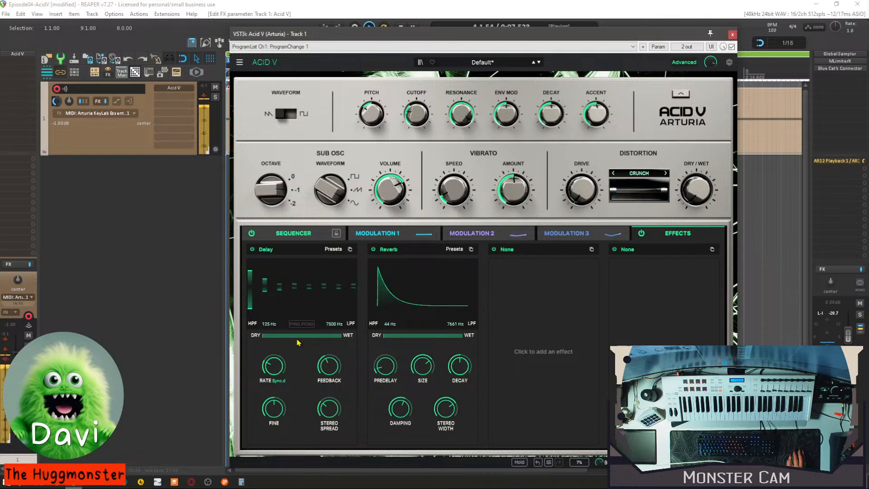
mouse_move(287, 341)
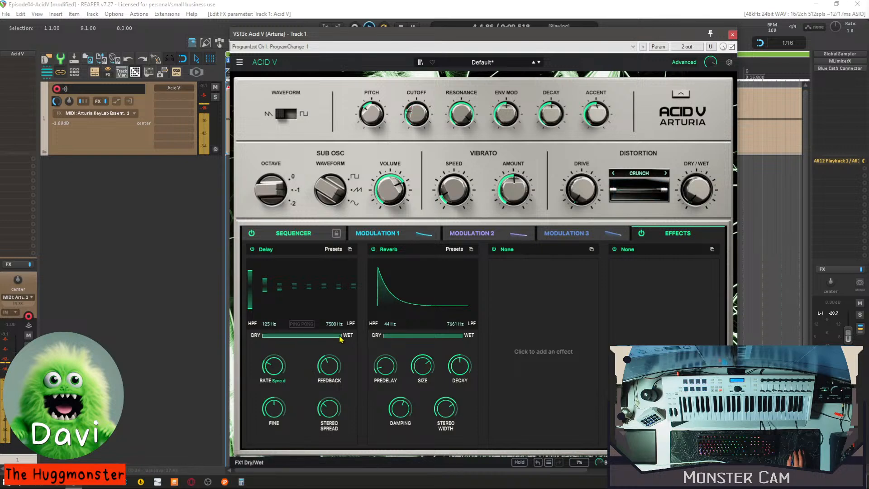
mouse_move(340, 337)
mouse_down()
mouse_move(364, 337)
mouse_move(340, 338)
mouse_up()
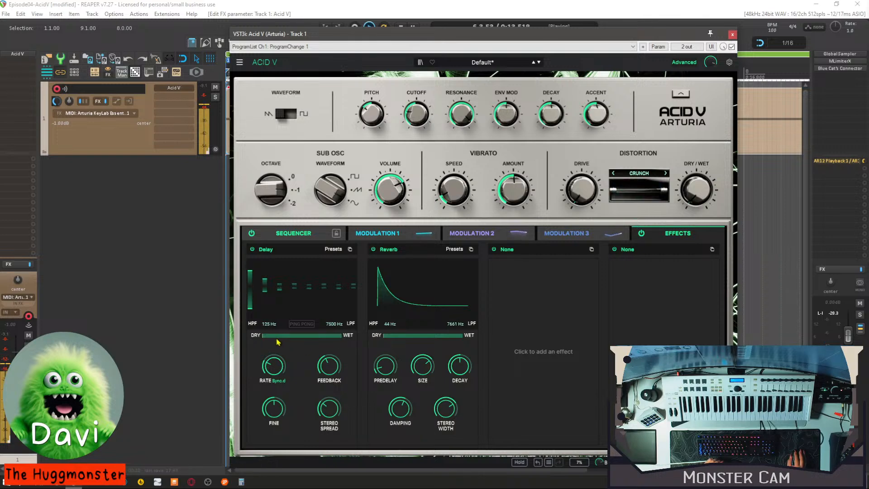
drag(273, 337, 279, 337)
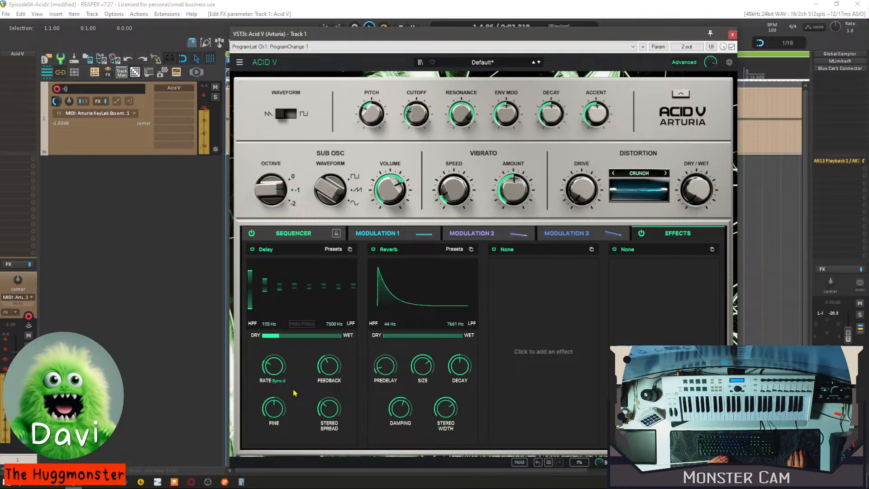
drag(327, 414, 327, 412)
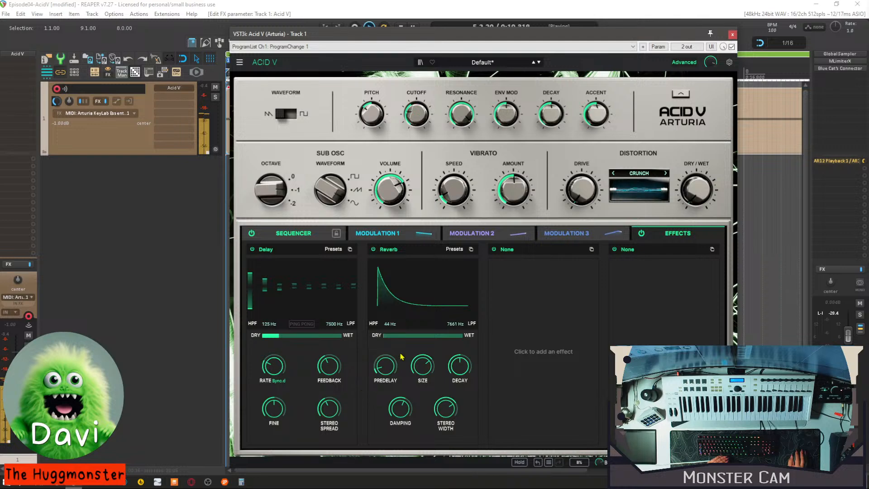
Set the Reverb effect's mix to a little under one-third wet and slightly lengthen its decay.
mouse_move(400, 335)
mouse_down()
mouse_move(392, 335)
mouse_move(406, 335)
mouse_up()
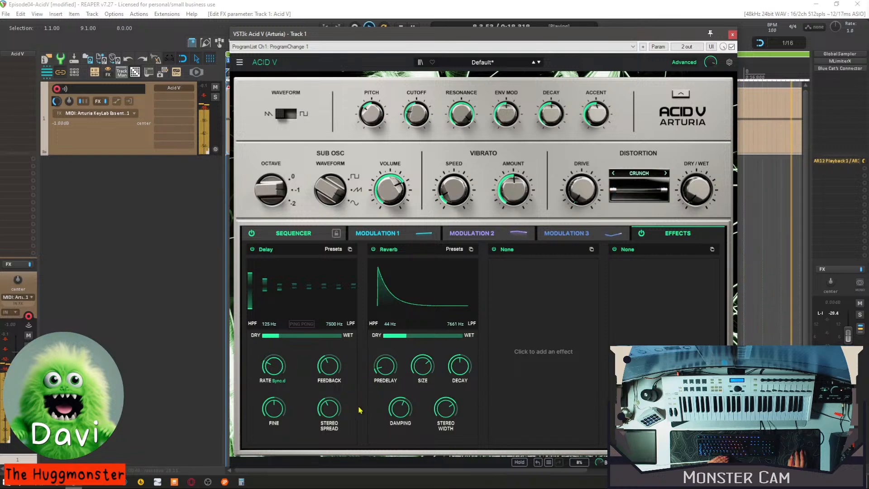
drag(453, 376, 453, 370)
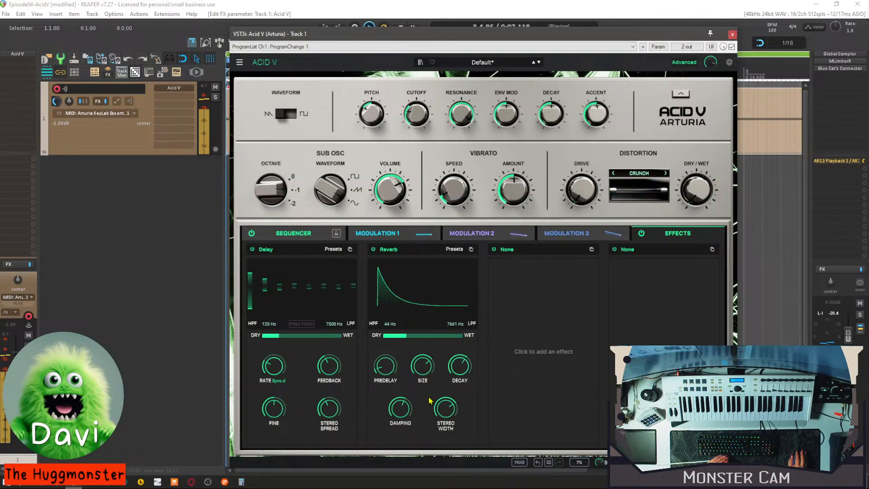
key(space)
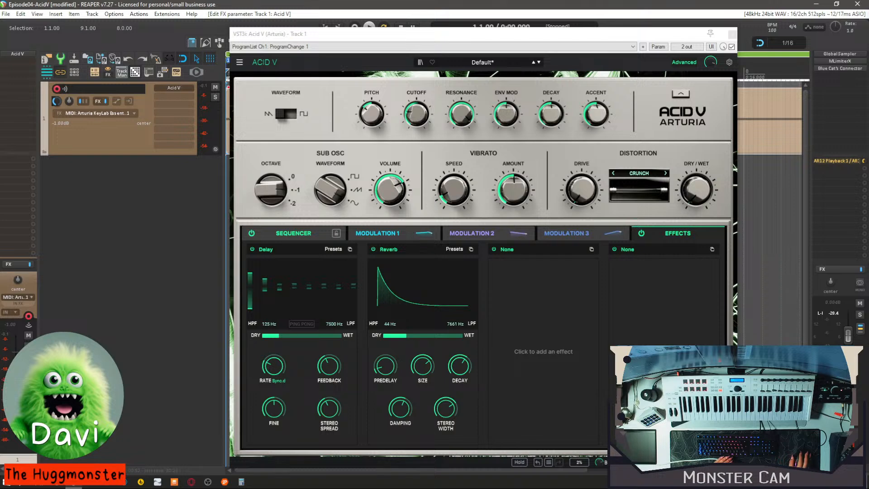
During playback, assign Modulation 1 to Resonance, adjust its modulation amount, and lower the base resonance to 0.338.
click(573, 34)
key(space)
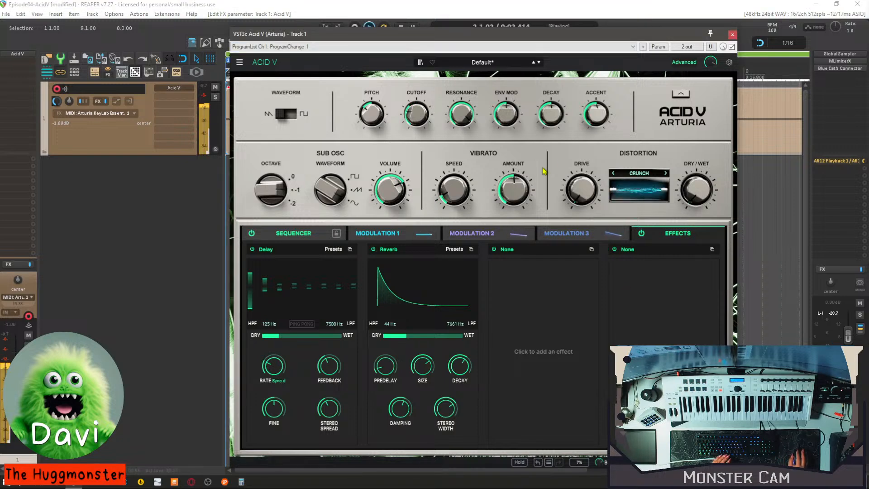
click(476, 235)
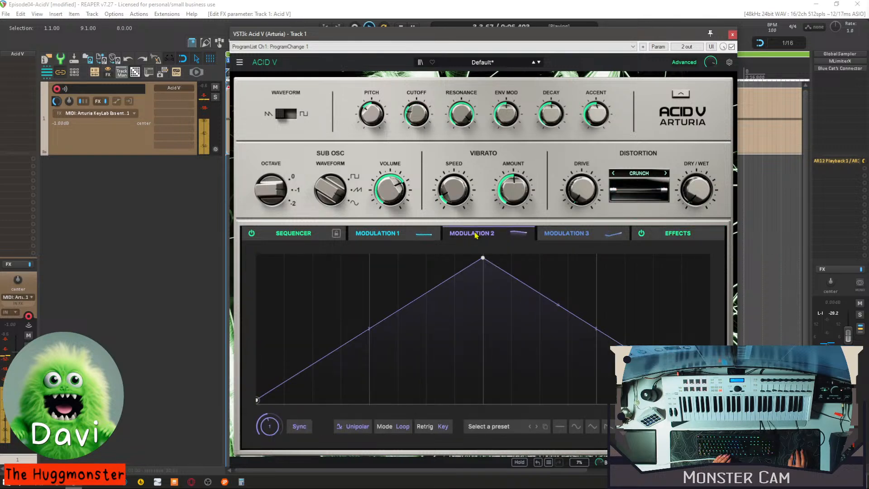
mouse_move(458, 116)
mouse_down()
mouse_move(459, 152)
mouse_move(458, 131)
mouse_up()
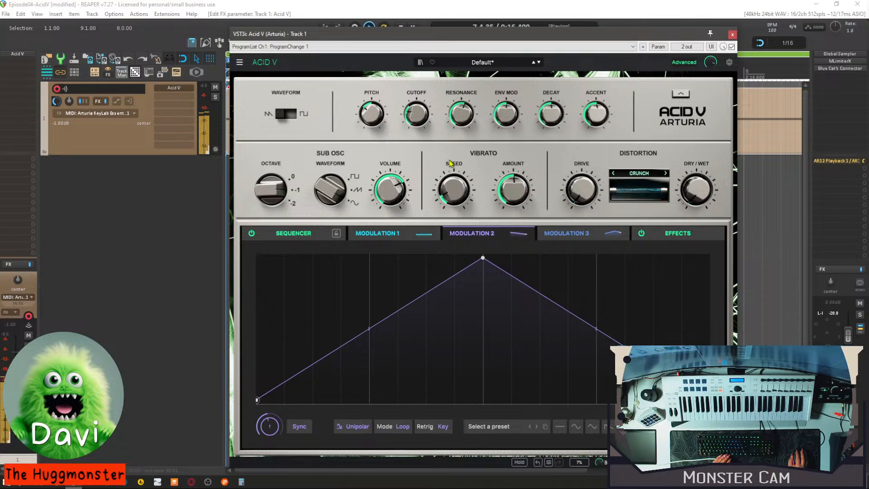
click(409, 236)
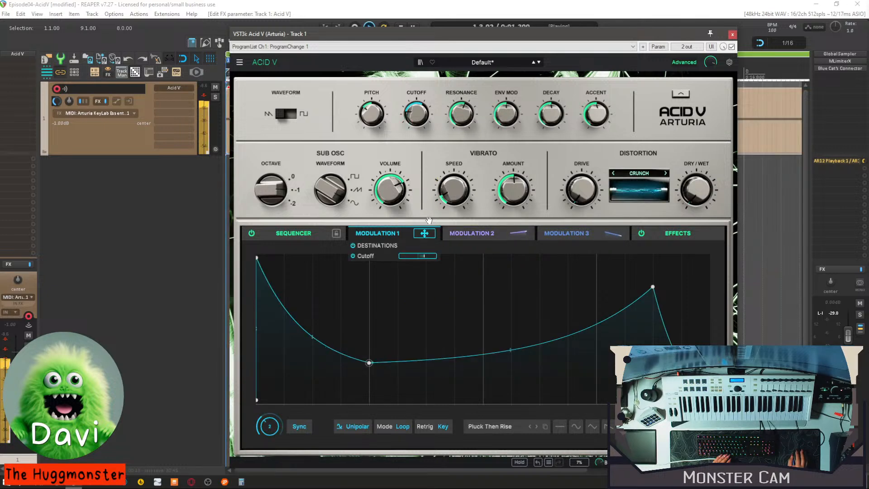
drag(424, 233, 460, 119)
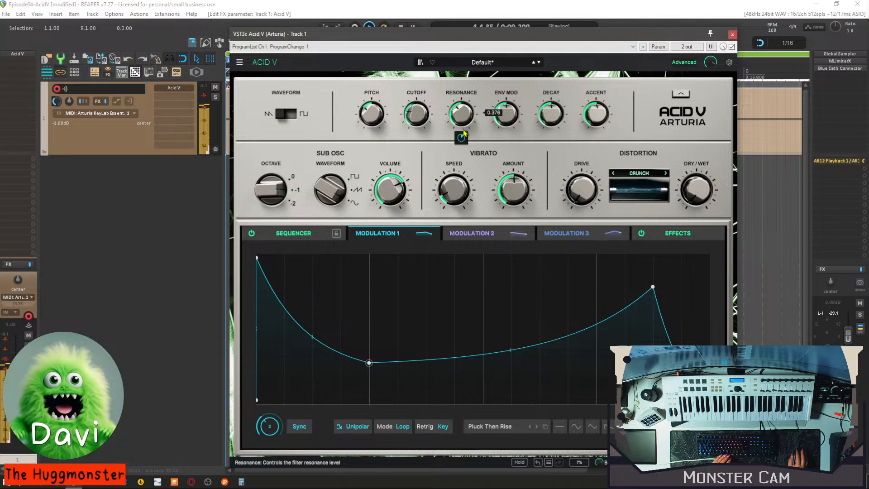
drag(463, 139, 462, 138)
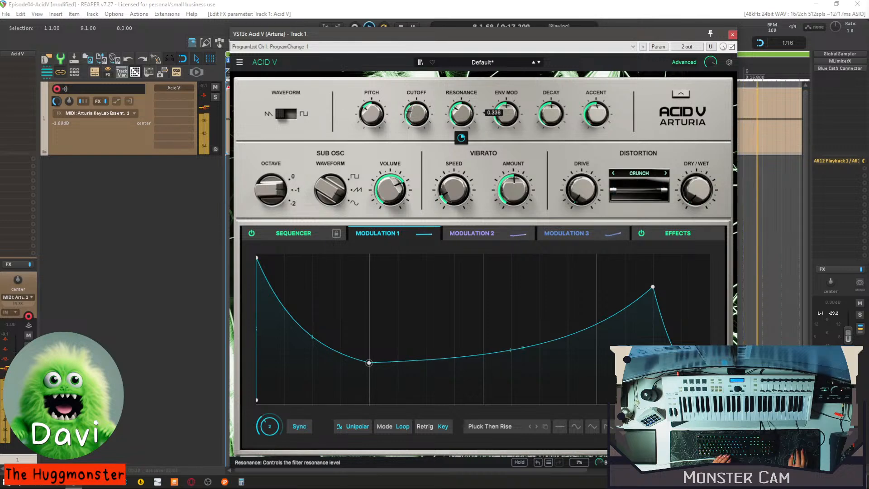
Show the Modulation 2 curve and look over its list of function presets.
click(491, 238)
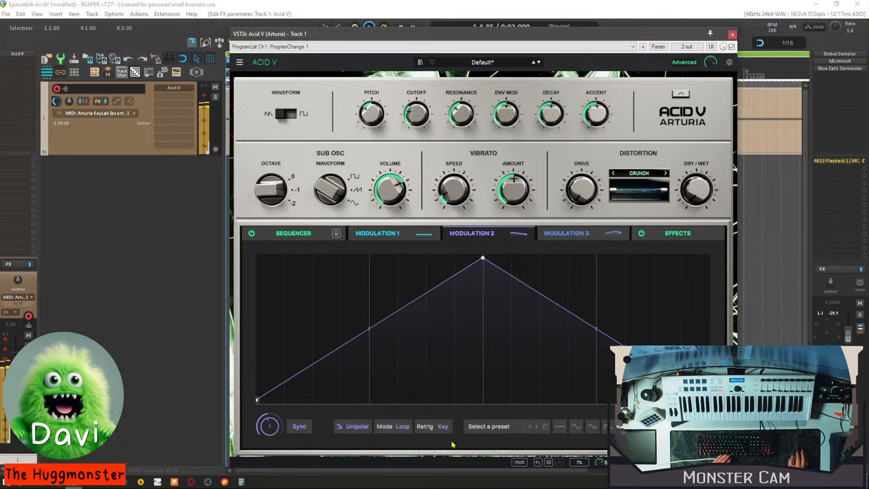
click(493, 431)
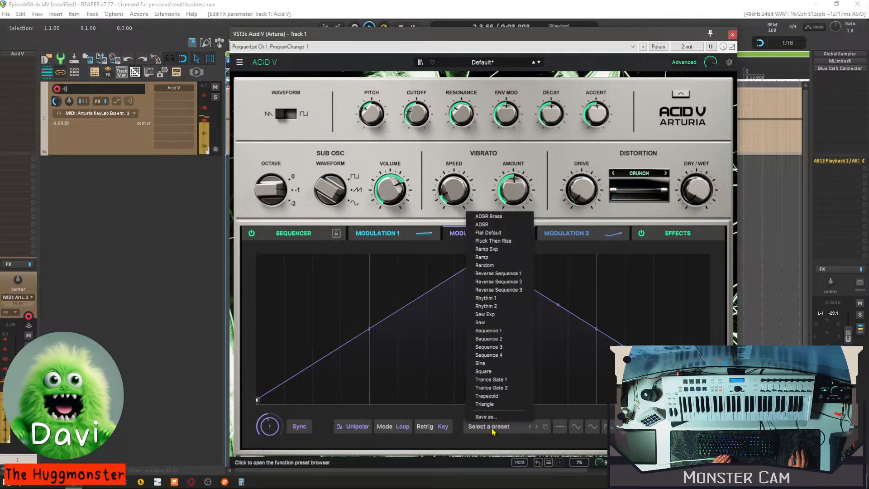
click(493, 431)
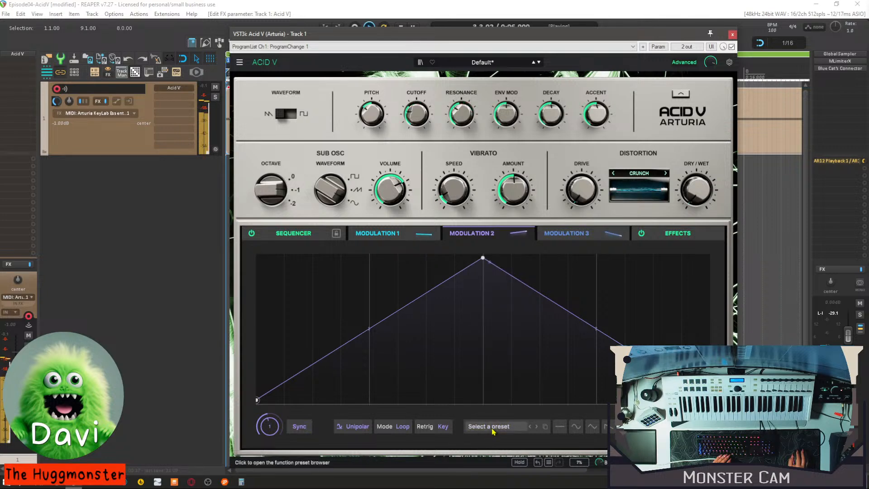
Add points to the Modulation 2 curve for a narrow early peak dropping to zero and a second peak with a shallow dip; stop playback.
double_click(322, 301)
drag(322, 301, 319, 330)
double_click(312, 274)
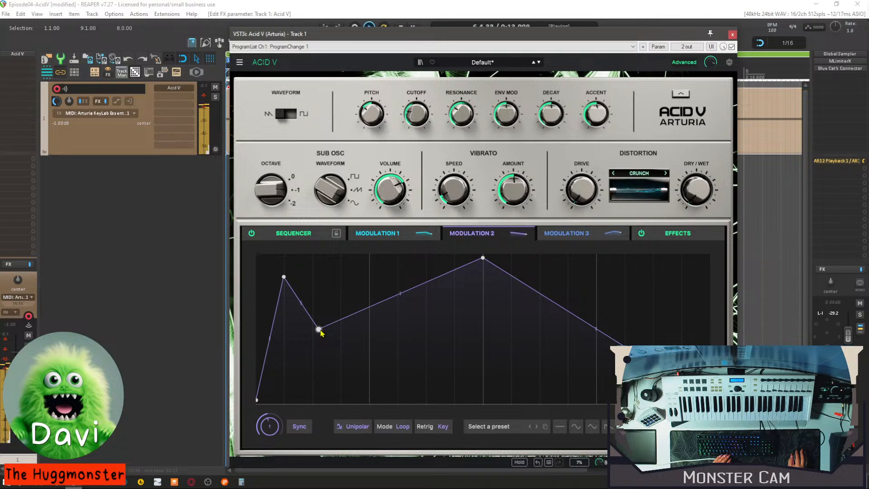
drag(319, 330, 315, 402)
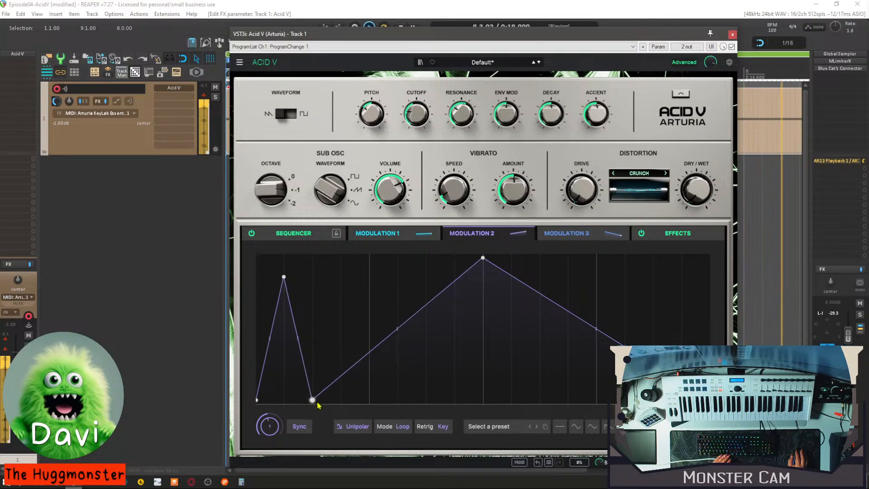
mouse_move(277, 431)
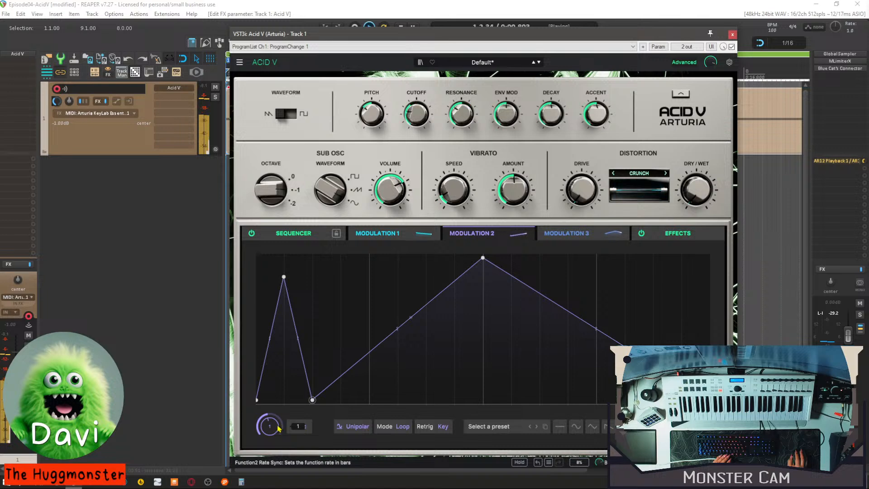
click(341, 289)
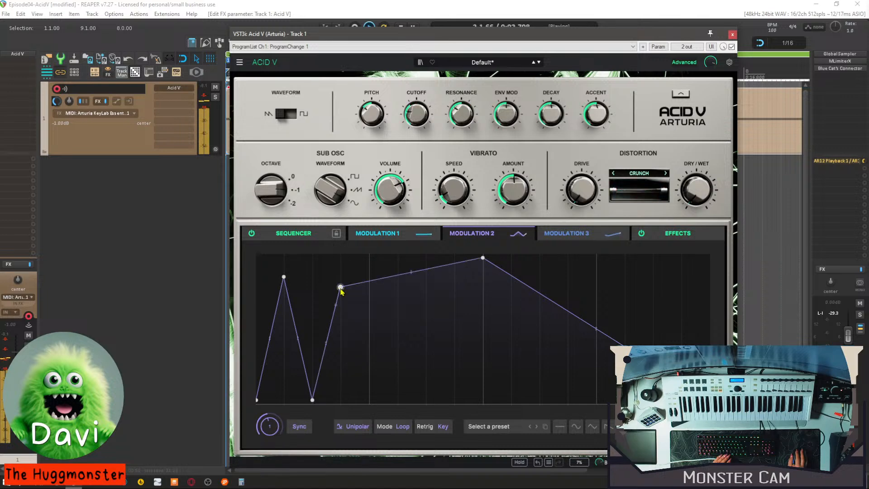
mouse_move(369, 306)
mouse_down()
mouse_move(422, 307)
mouse_move(369, 306)
mouse_up()
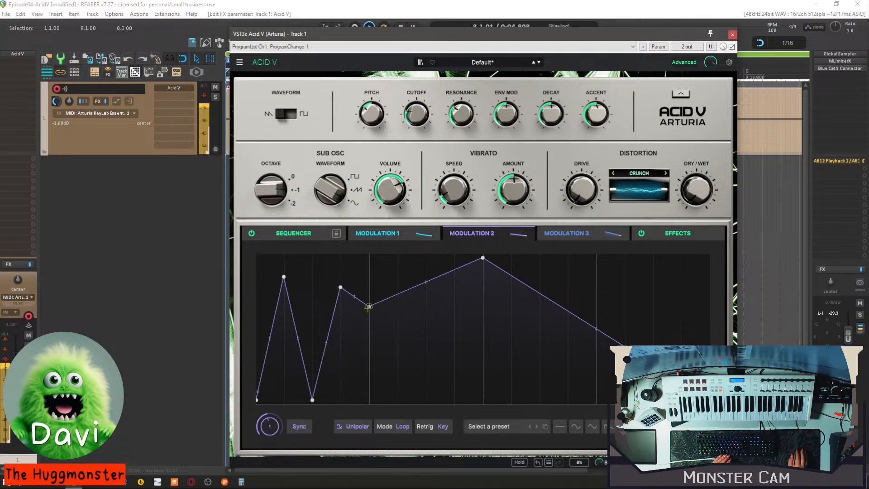
key(space)
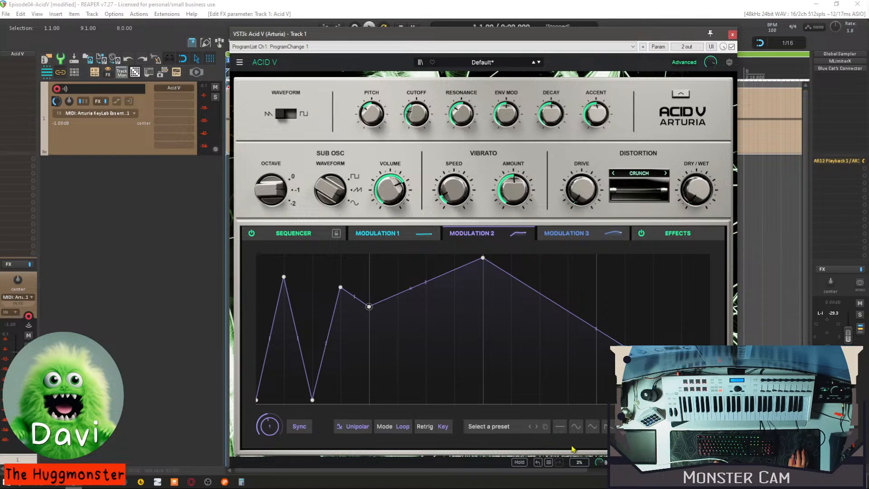
Try reshaping Modulation 2 with added points, first from the Flat Default shape and again from the Sine shape.
click(559, 425)
drag(368, 400, 426, 299)
drag(539, 295, 547, 294)
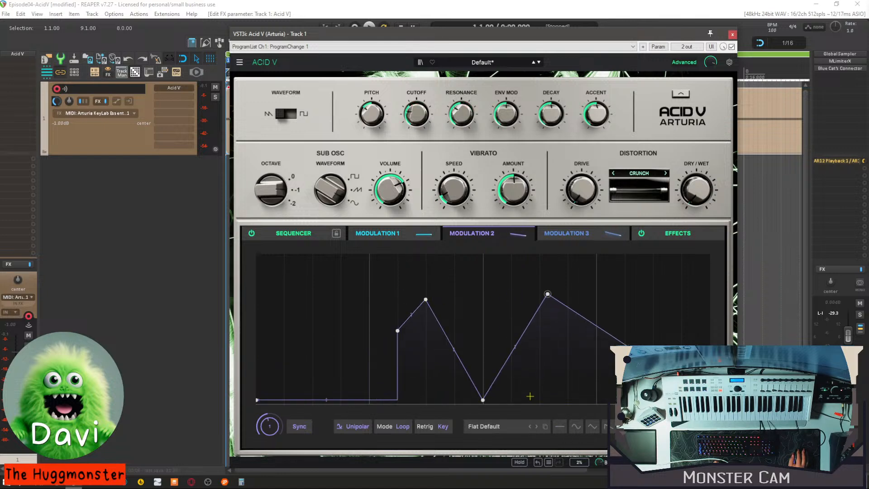
click(571, 425)
drag(399, 319, 441, 388)
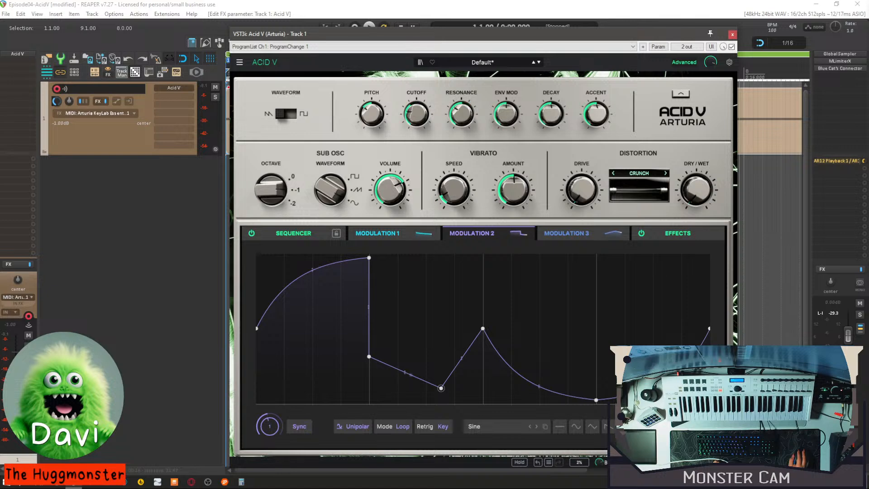
Load the Square shape into Modulation 2, remove its middle points, and place a new midpoint to form a two-segment descending ramp.
click(610, 427)
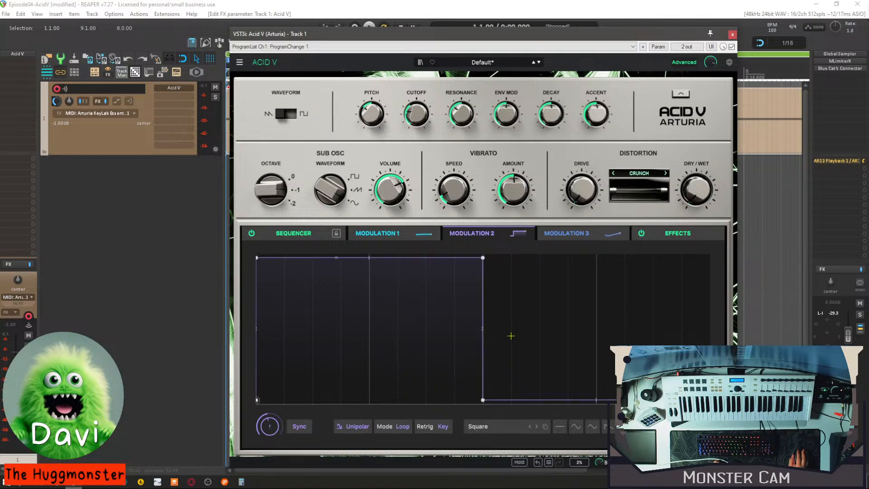
click(520, 327)
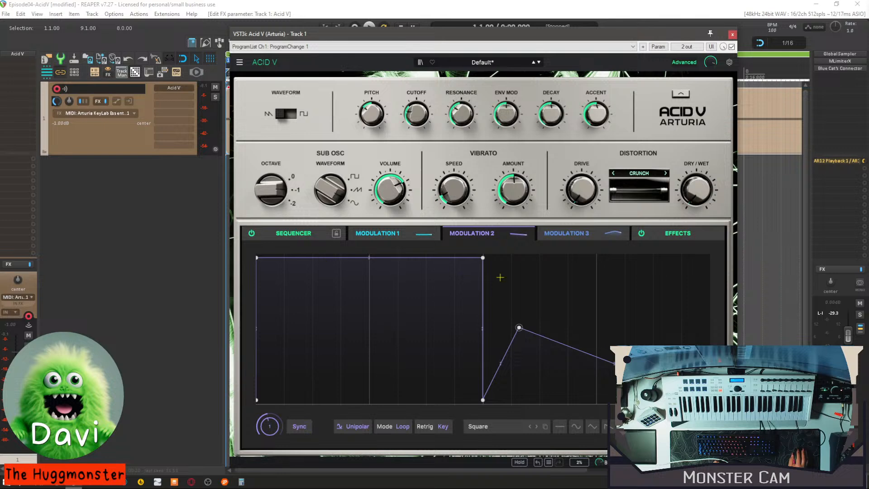
right_click(483, 257)
right_click(519, 327)
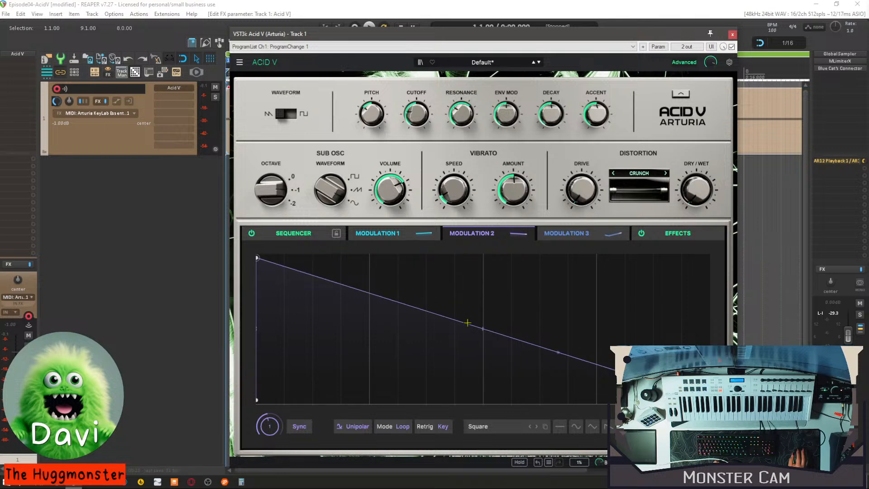
drag(462, 325, 480, 313)
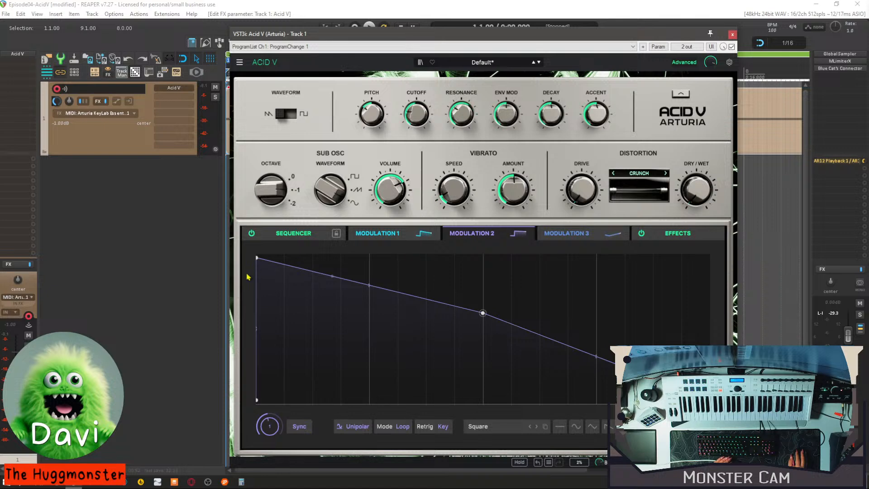
Start playback, load the Triangle preset into Modulation 2, and check its mode and sync options.
key(space)
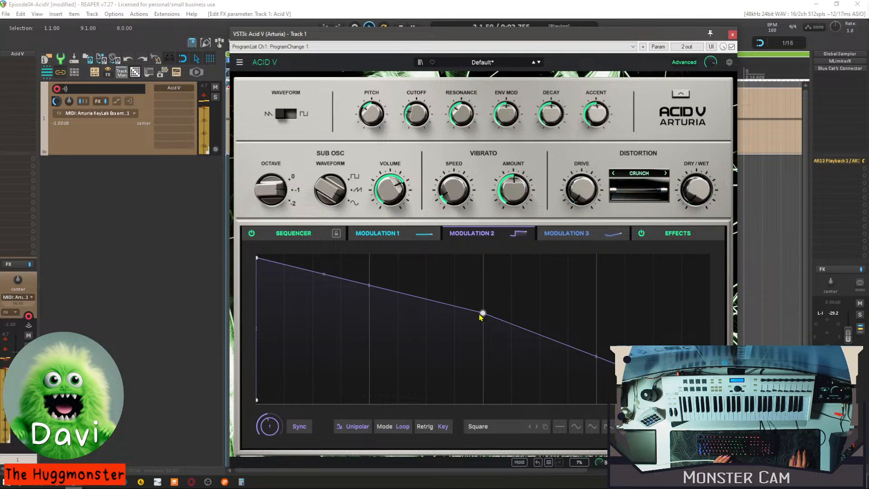
click(576, 428)
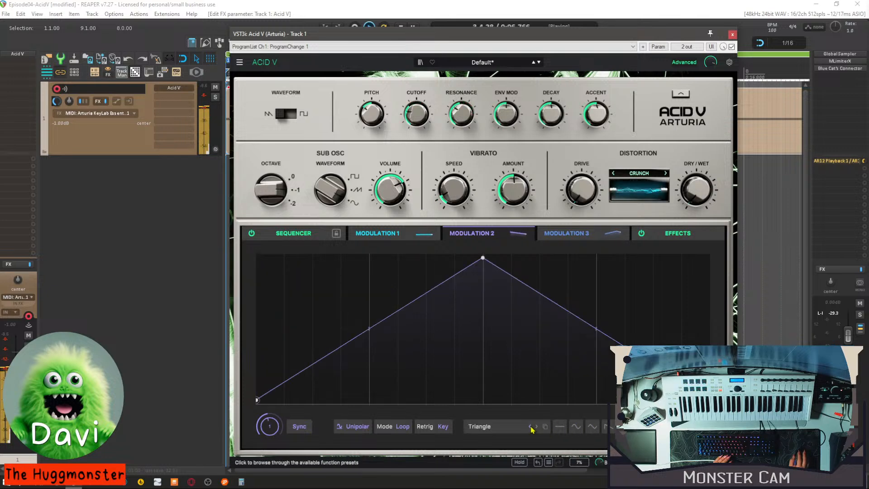
click(401, 431)
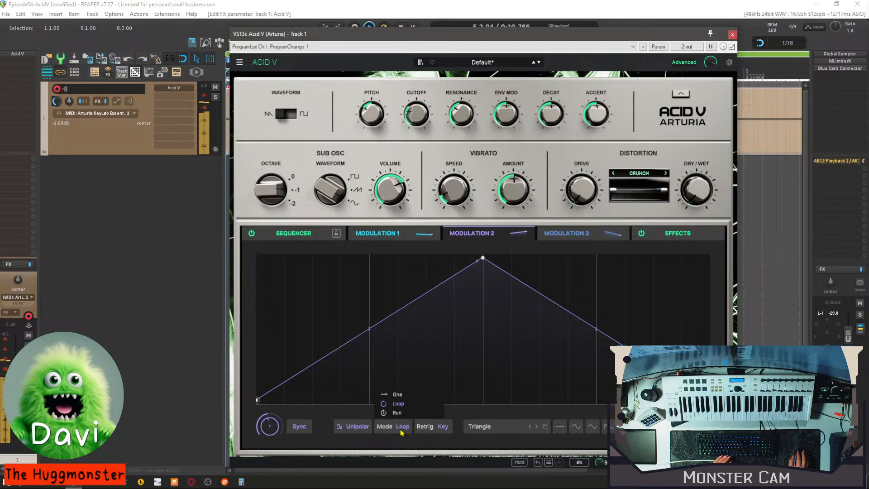
click(401, 432)
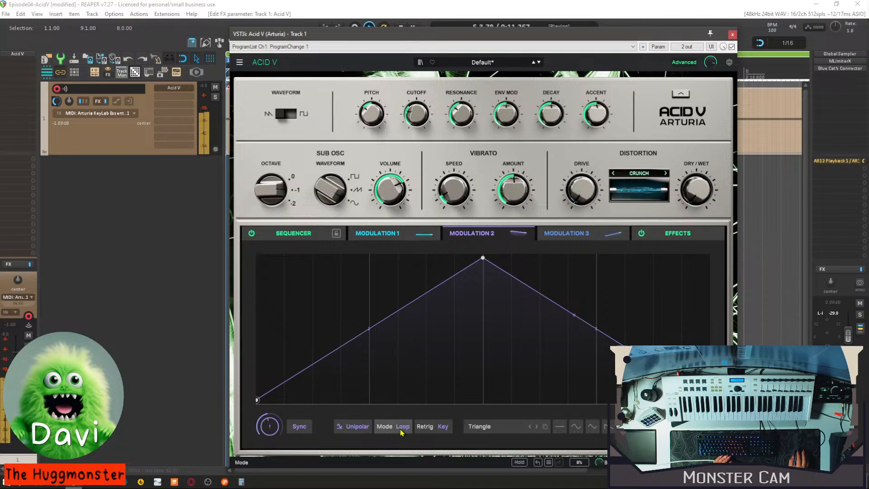
click(297, 425)
click(296, 424)
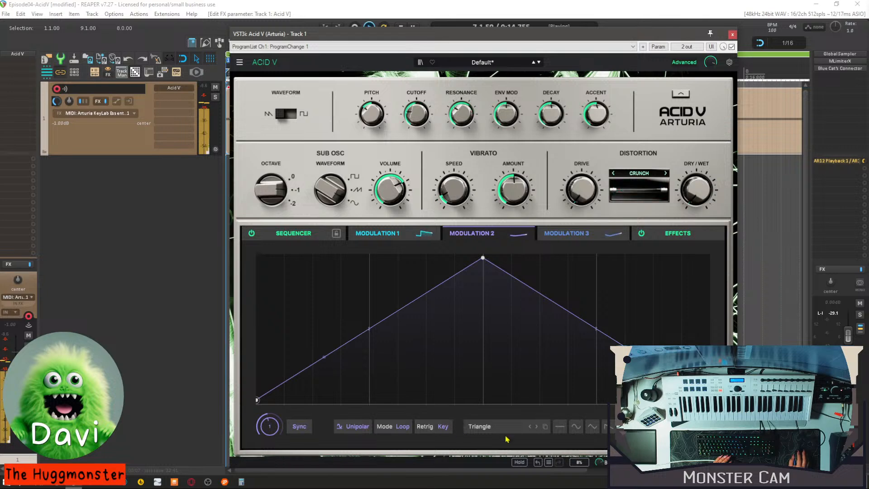
Add three points to the Triangle curve's rising slope, forming an early peak and a flat plateau before the centre peak.
double_click(454, 303)
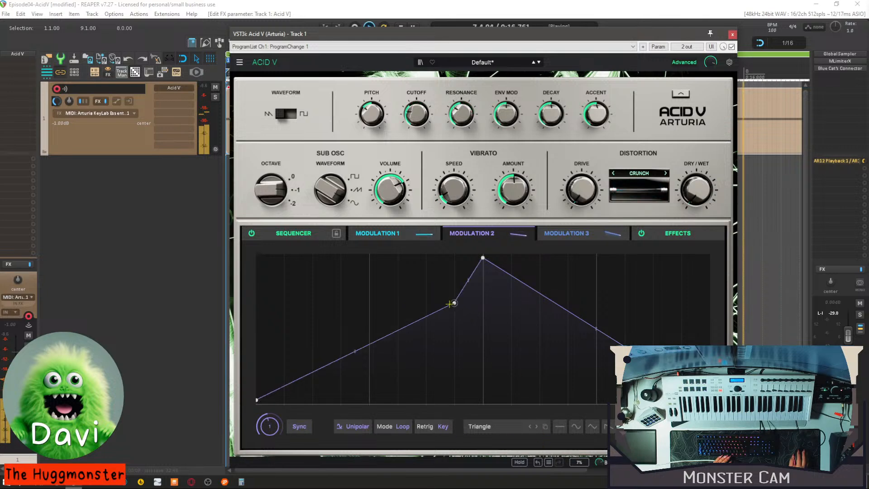
double_click(403, 303)
double_click(332, 293)
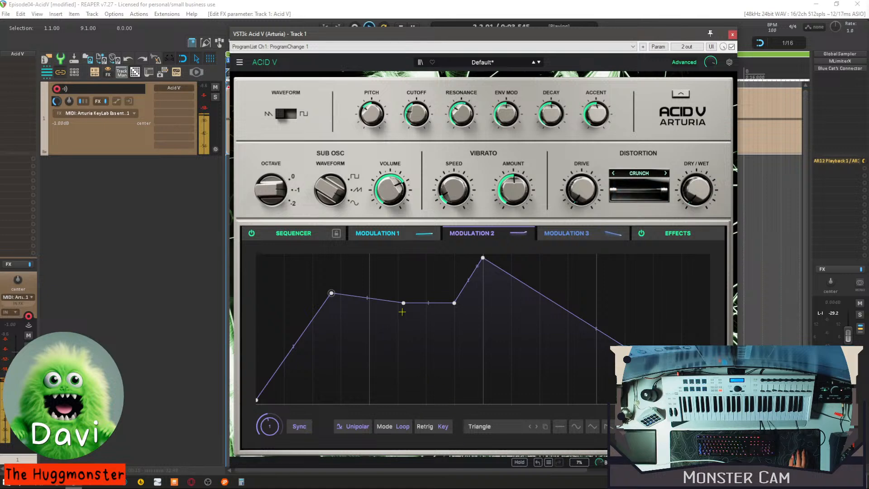
mouse_move(332, 297)
mouse_down()
mouse_move(317, 292)
mouse_move(318, 330)
mouse_move(320, 294)
mouse_move(333, 290)
mouse_up()
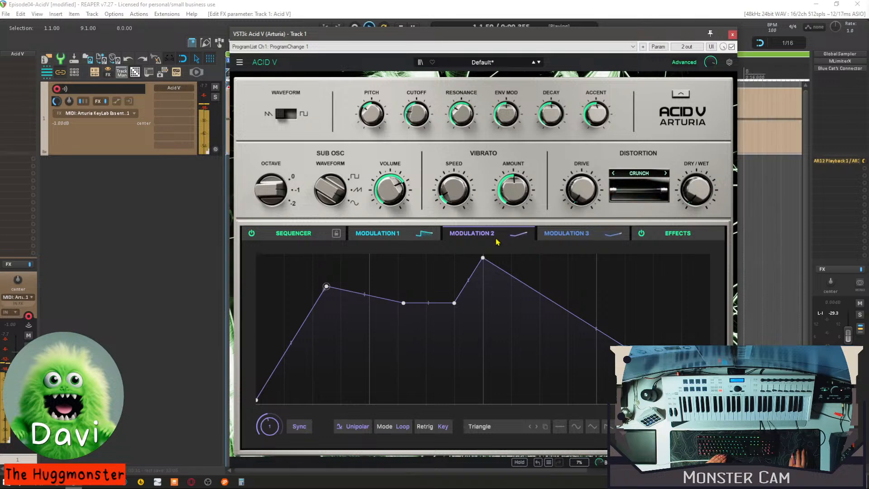
Reveal the extra synth controls from Bass Boost to Clipper, toggle the advanced section off and on, and hide the extra controls again.
click(681, 95)
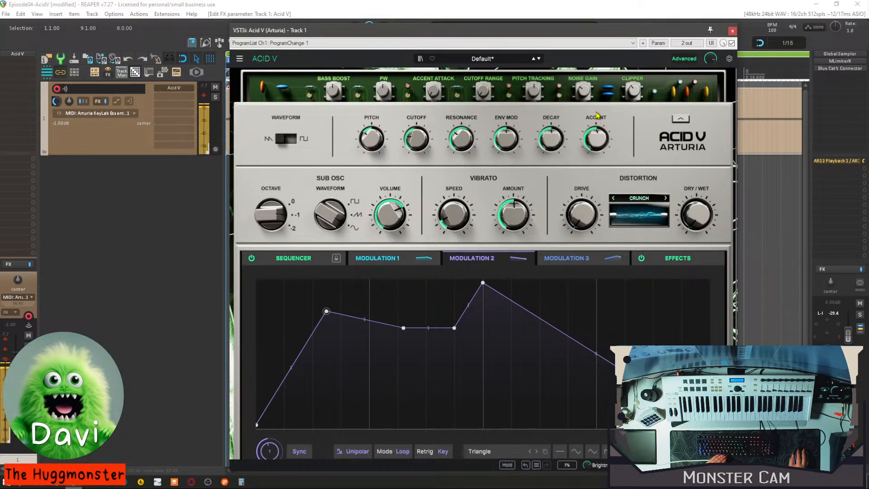
click(683, 58)
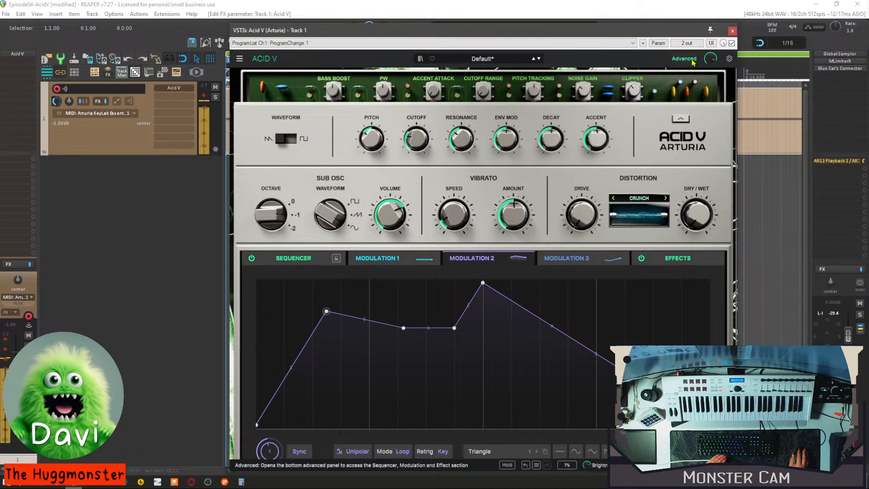
click(684, 59)
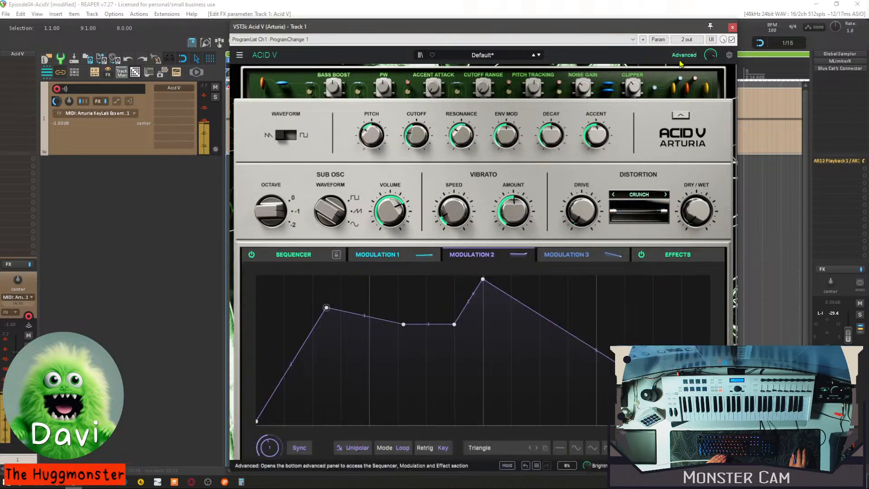
click(680, 116)
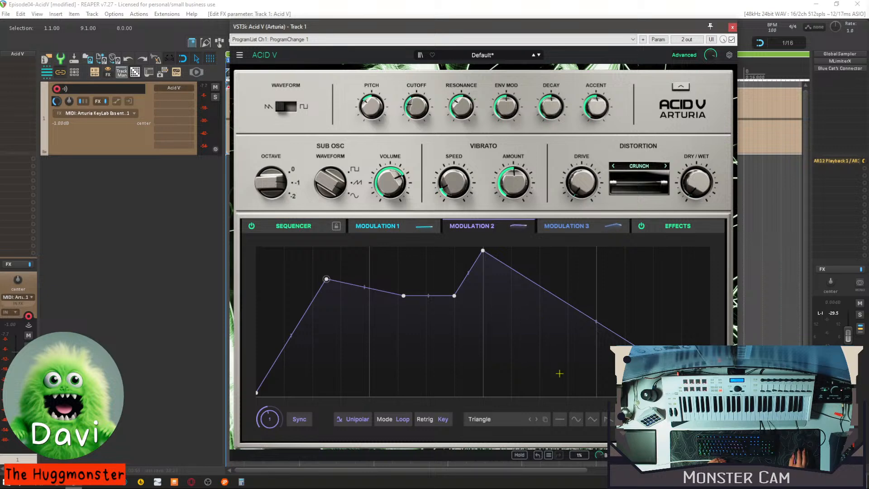
Load the Sine shape into Modulation 2 and add points around its centre, creating a vertical jump followed by a stepped descent.
click(576, 419)
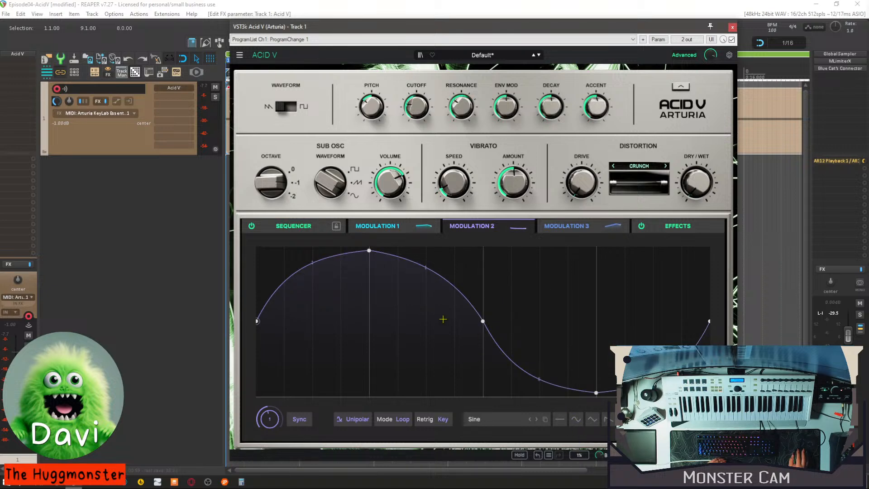
drag(469, 302, 494, 291)
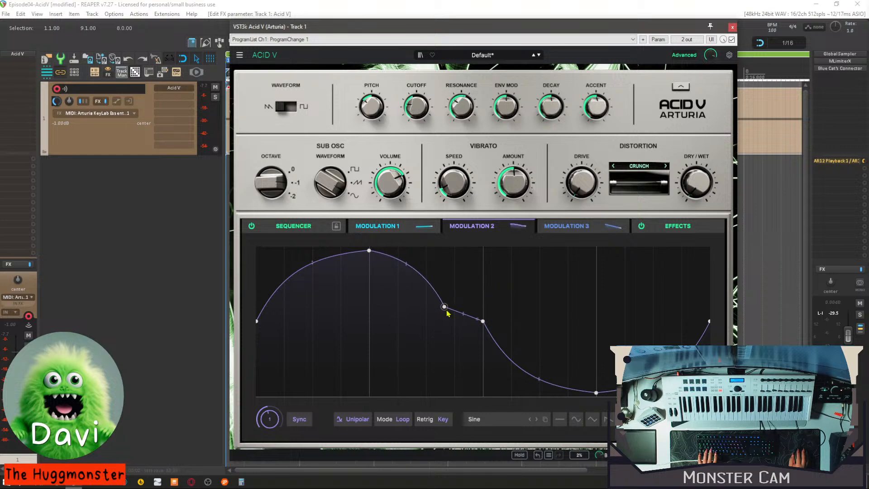
drag(444, 307, 399, 324)
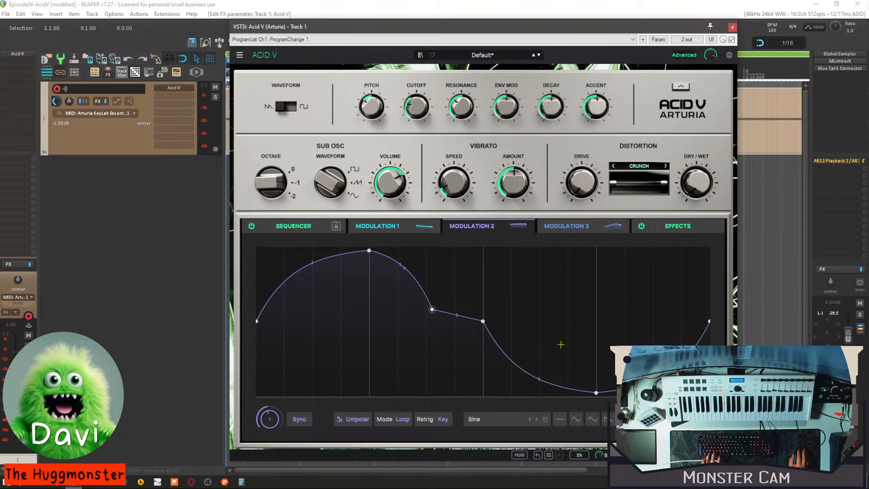
drag(561, 345, 504, 282)
click(542, 289)
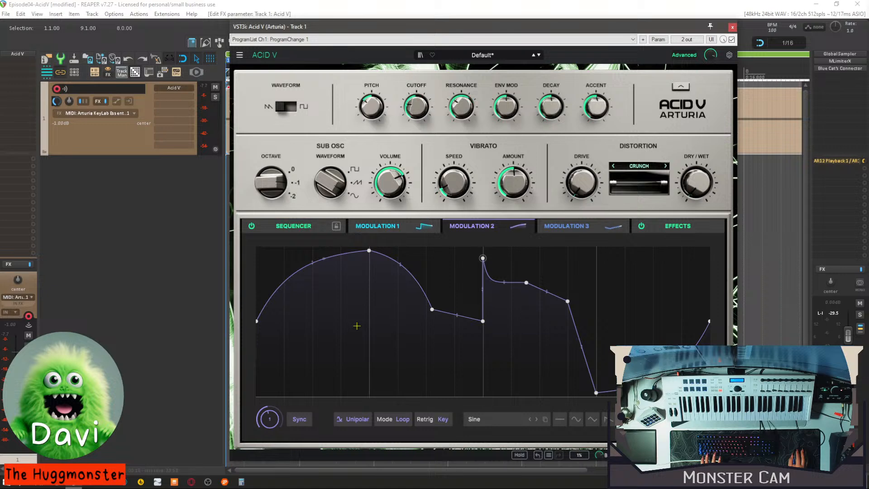
Browse forward through the Modulation 2 function presets from Sine and load Trapezoid.
click(502, 420)
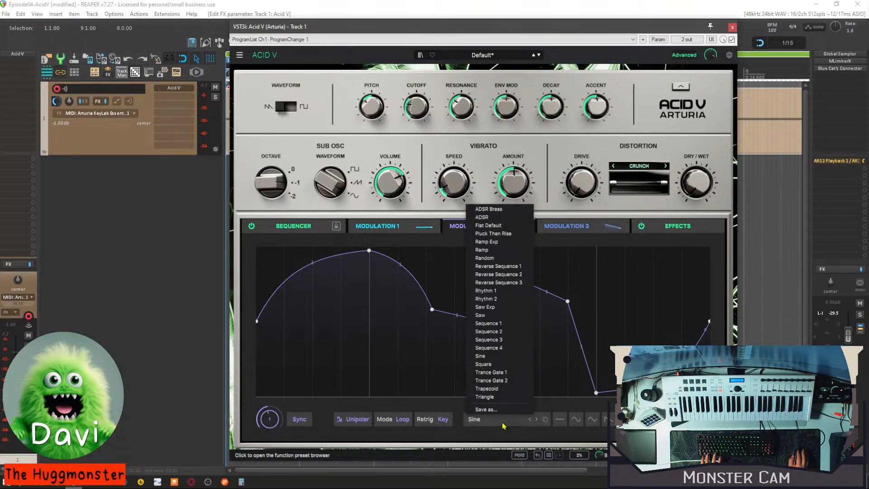
click(502, 422)
click(544, 419)
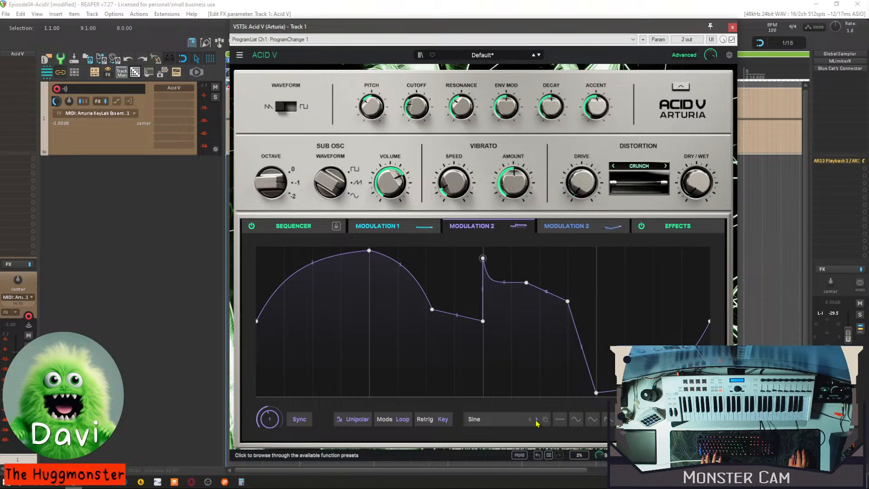
click(536, 419)
click(537, 419)
click(537, 419)
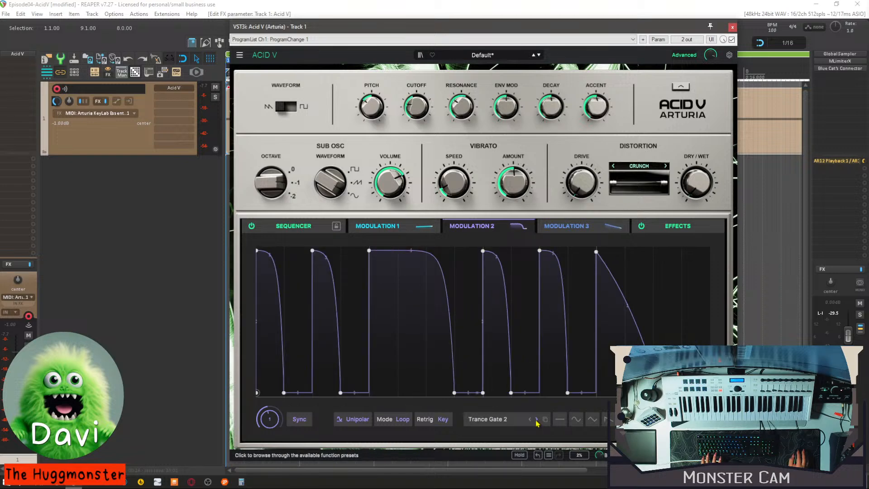
click(537, 420)
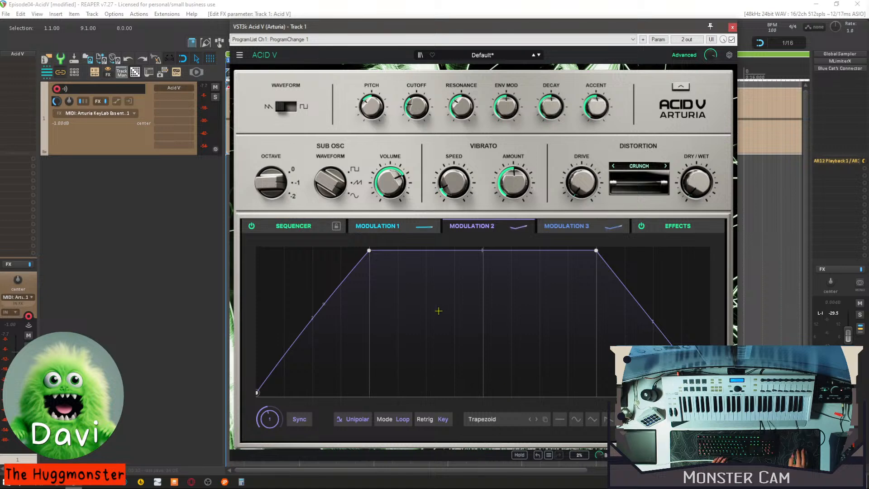
Reshape the Modulation 2 Trapezoid curve with a vertical drop, a mid-level plateau, a deep valley and progressively lower narrow peaks.
drag(371, 293, 370, 318)
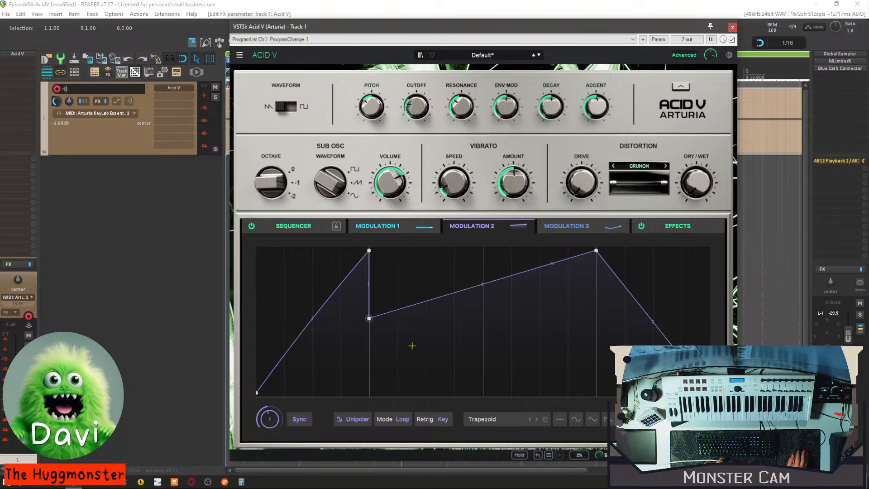
drag(455, 292, 455, 319)
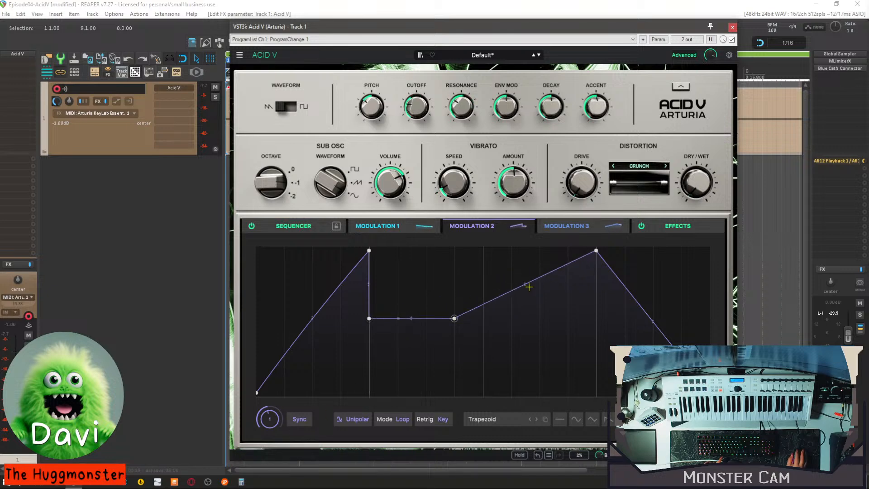
double_click(539, 298)
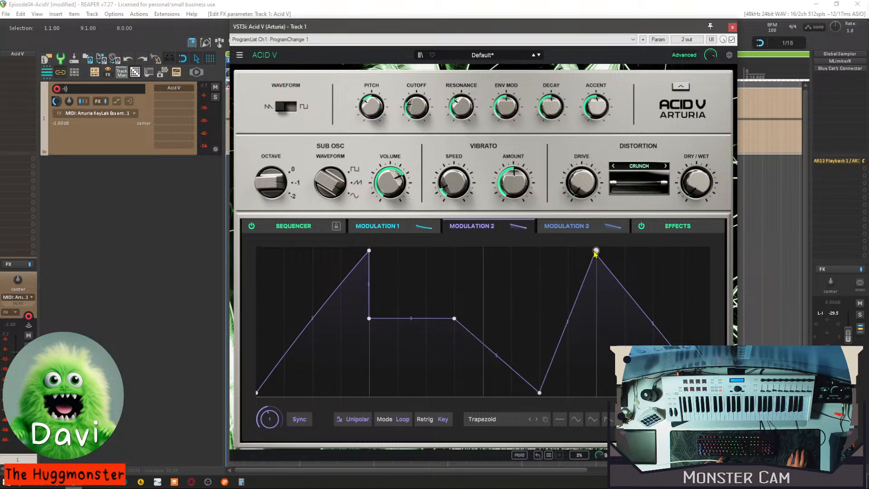
mouse_move(611, 274)
mouse_down()
mouse_move(631, 277)
mouse_move(623, 280)
mouse_up()
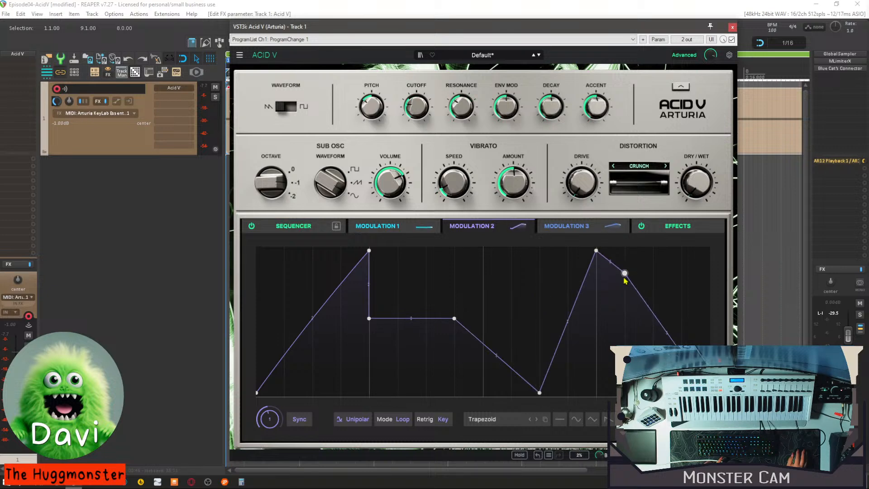
double_click(625, 274)
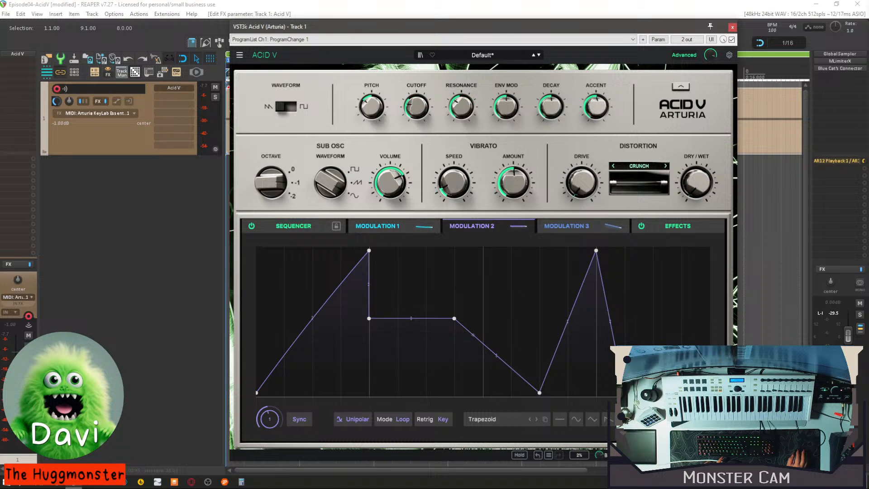
double_click(653, 260)
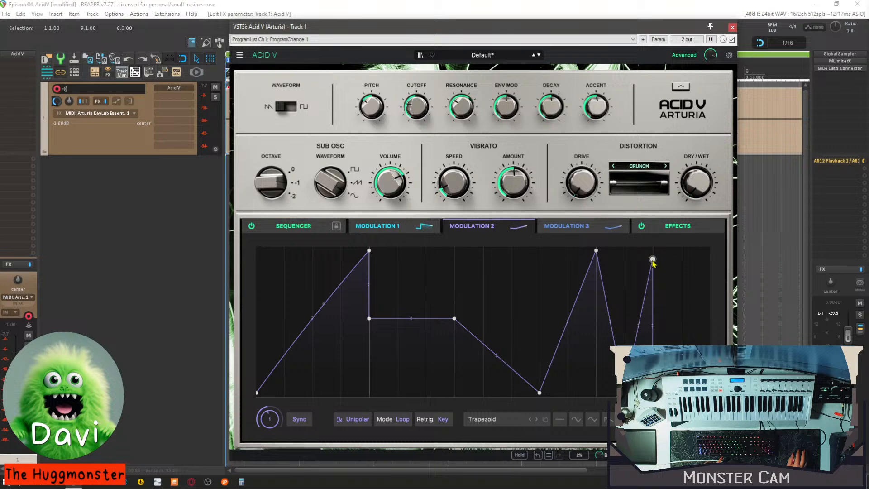
double_click(681, 264)
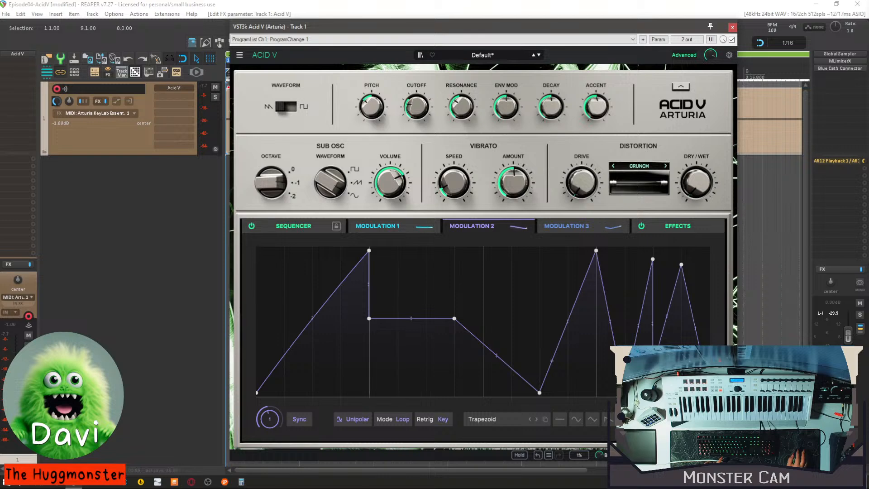
drag(653, 367, 681, 368)
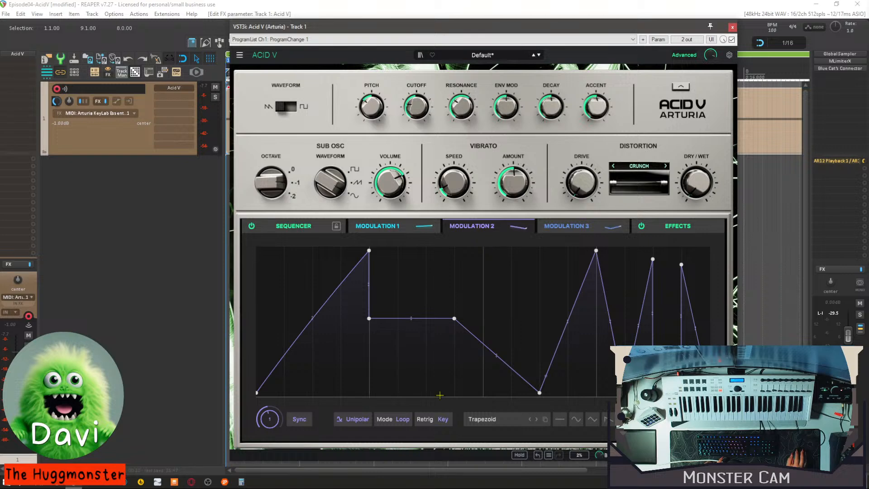
Switch Modulation 2's polarity to Bipolar and back to Unipolar.
click(355, 419)
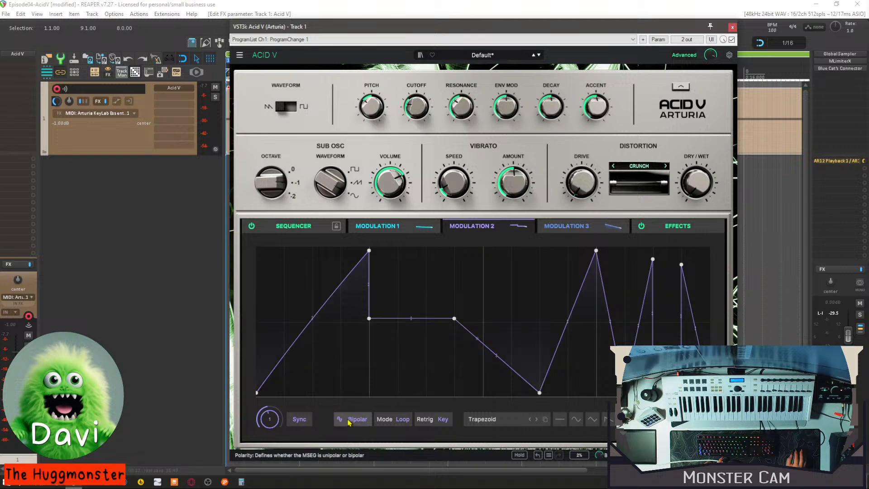
click(349, 421)
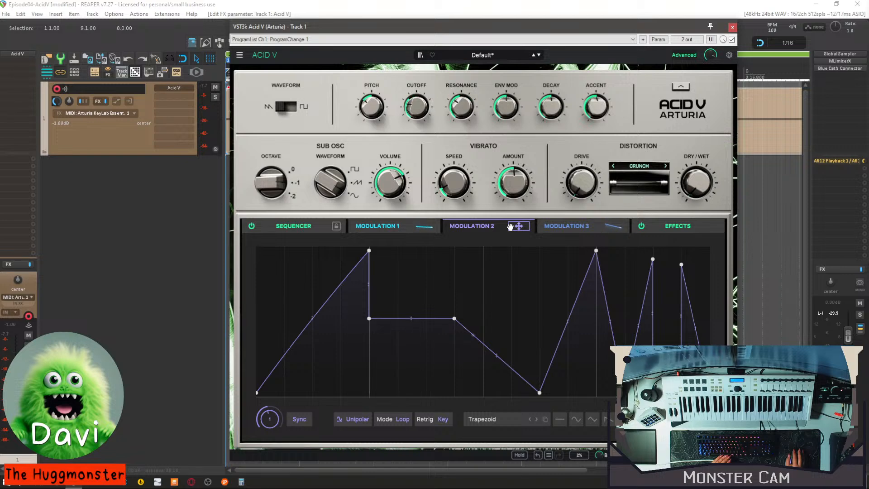
Load the Sine shape into Modulation 2, assign it to Env Mod and adjust the modulation amount.
mouse_move(599, 111)
mouse_down()
mouse_move(599, 66)
mouse_move(600, 157)
mouse_move(599, 120)
mouse_up()
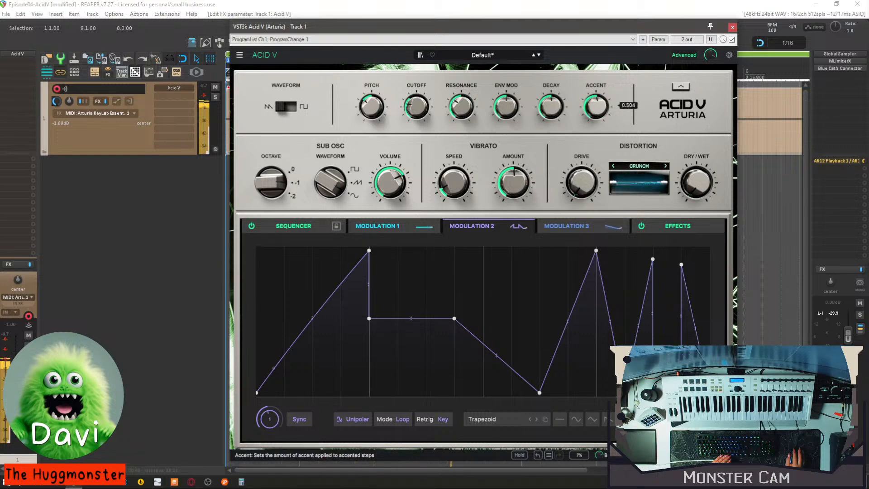
drag(550, 107, 508, 114)
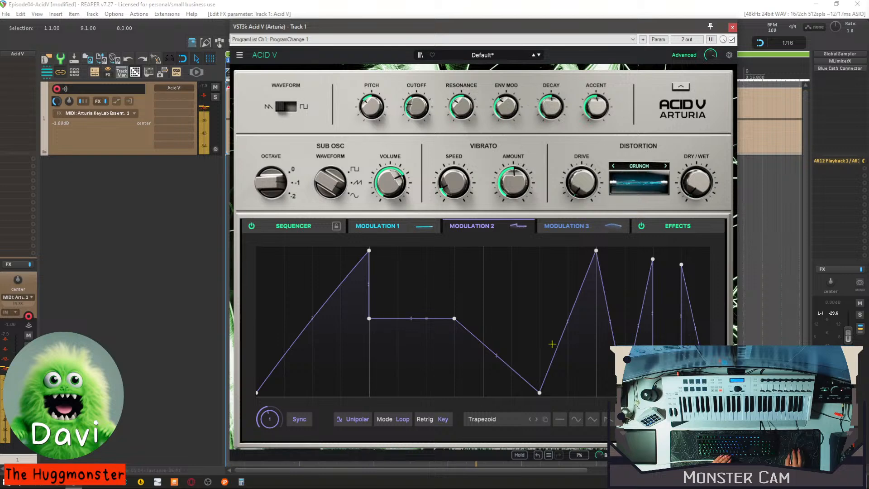
click(576, 420)
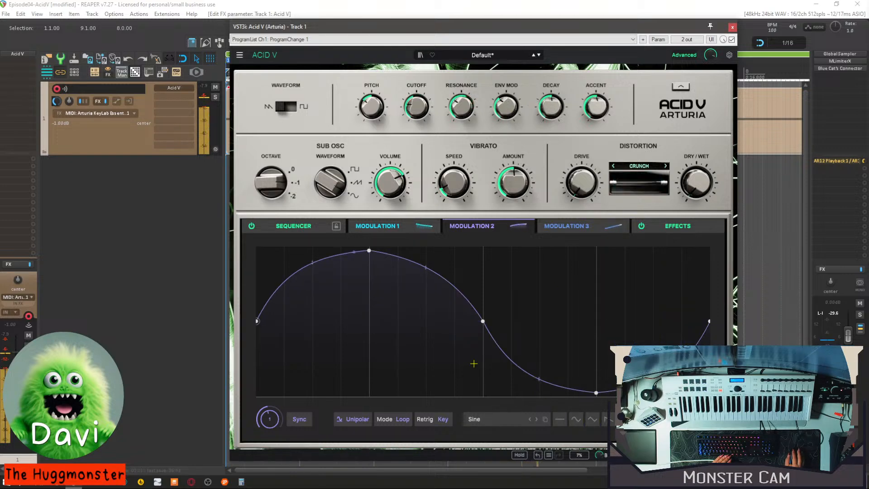
drag(517, 225, 506, 119)
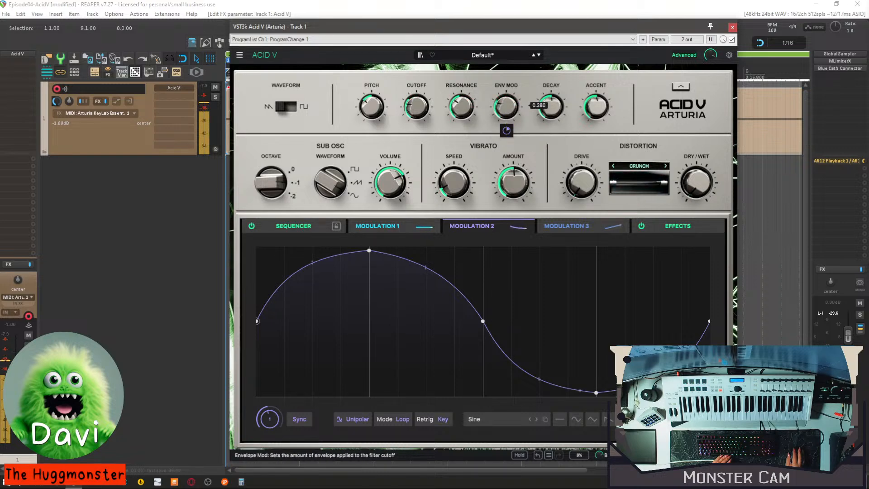
drag(506, 116, 505, 124)
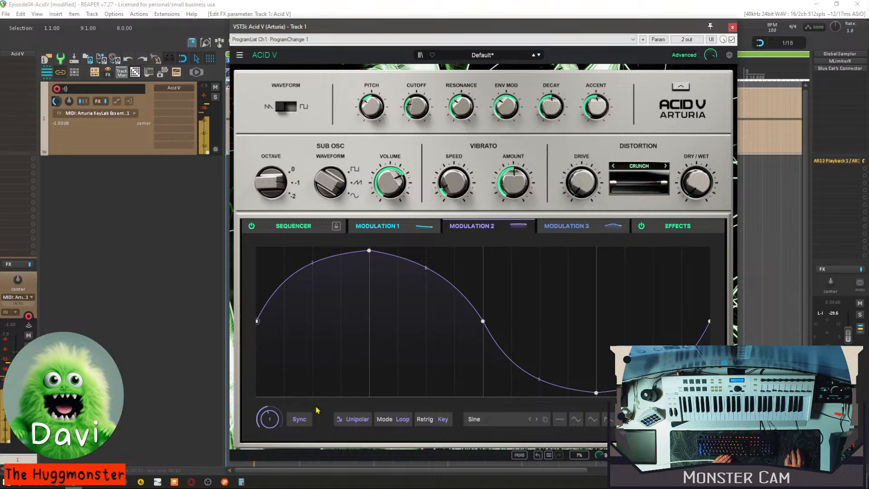
Try a 1/2-bar rate for Modulation 2, return it to 1, and flatten the sine by raising its trough and lowering its peak.
drag(269, 419, 269, 414)
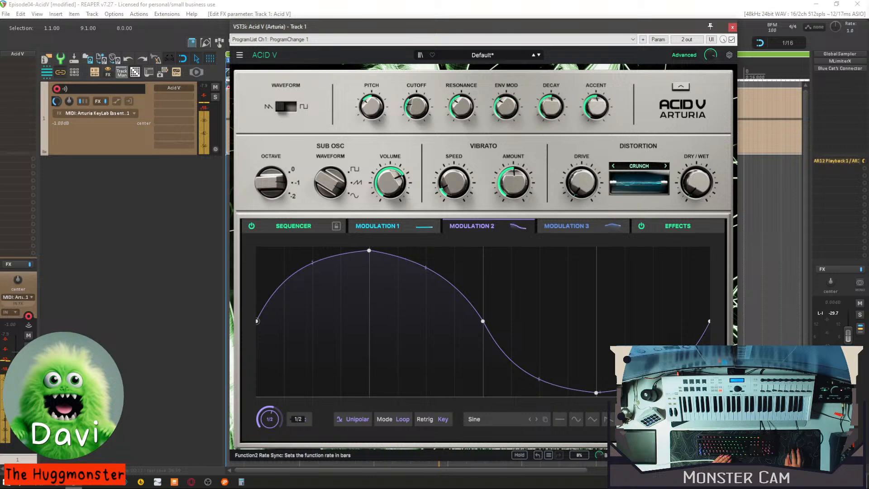
drag(269, 419, 269, 424)
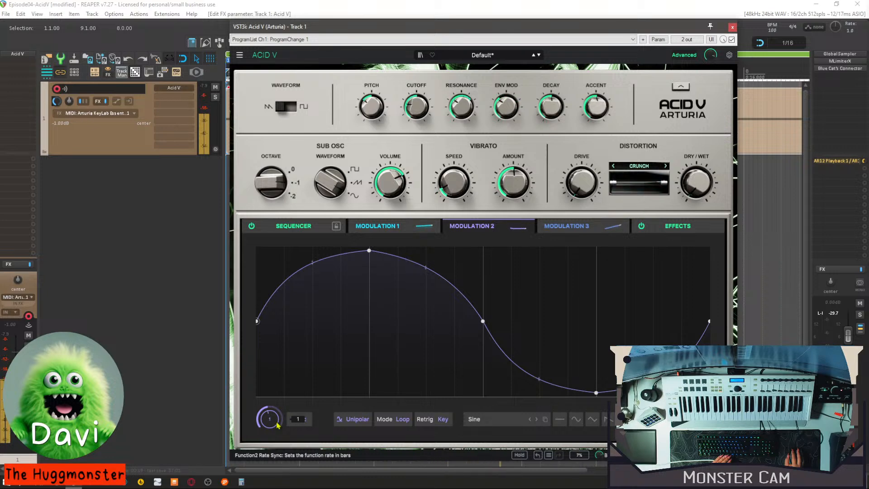
drag(596, 392, 596, 365)
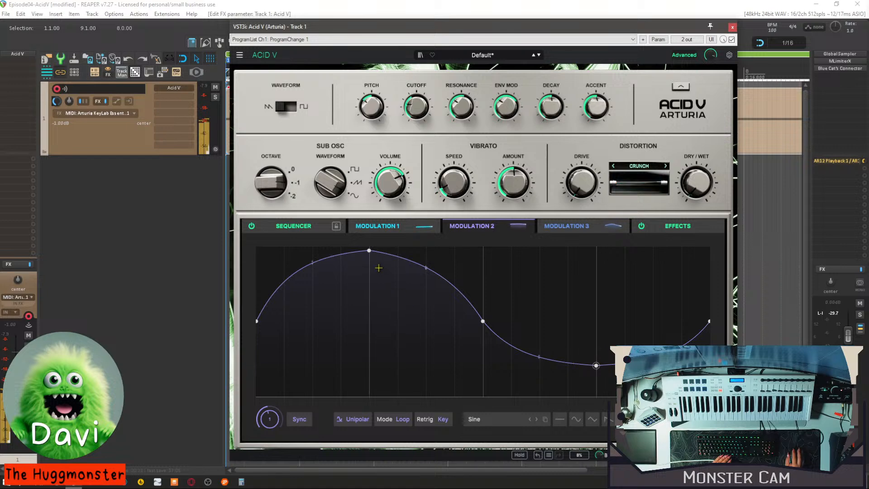
drag(369, 251, 369, 286)
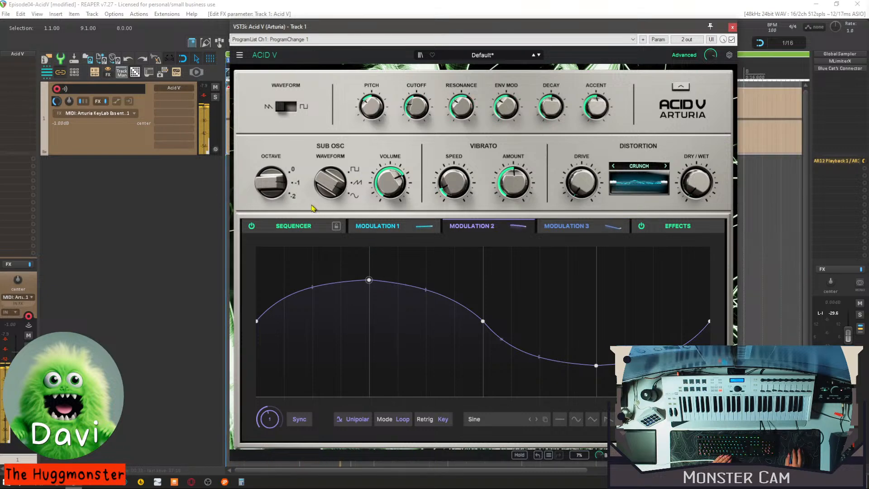
Raise the Crunch distortion's Drive to about 38.8%.
mouse_move(284, 196)
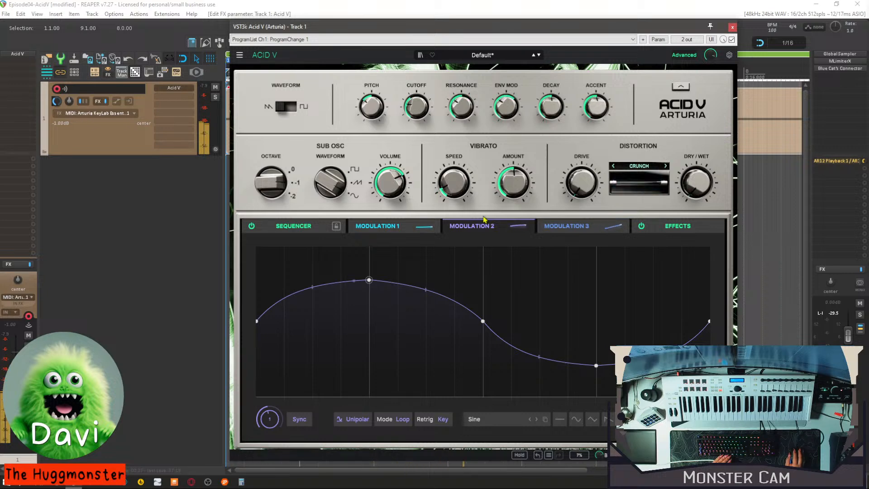
mouse_move(583, 185)
drag(584, 186, 584, 158)
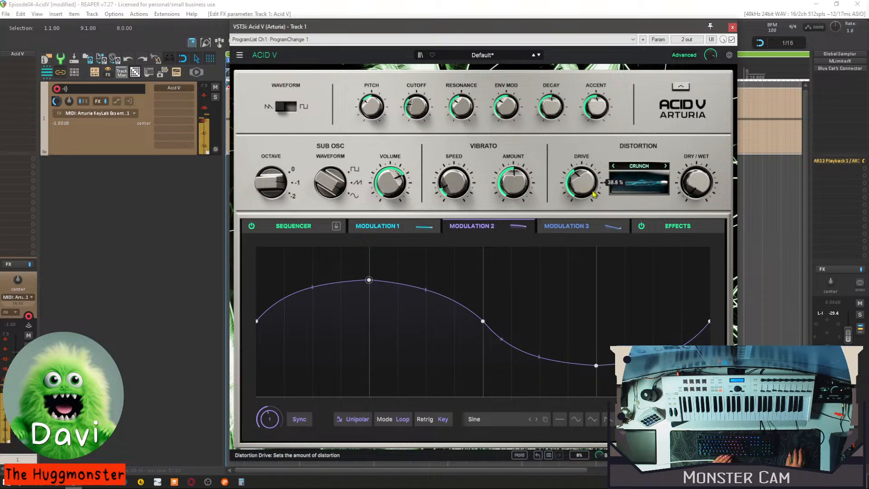
Add Super Unison as the third effect, adjust its Detune and reduce its wet mix slightly.
click(667, 227)
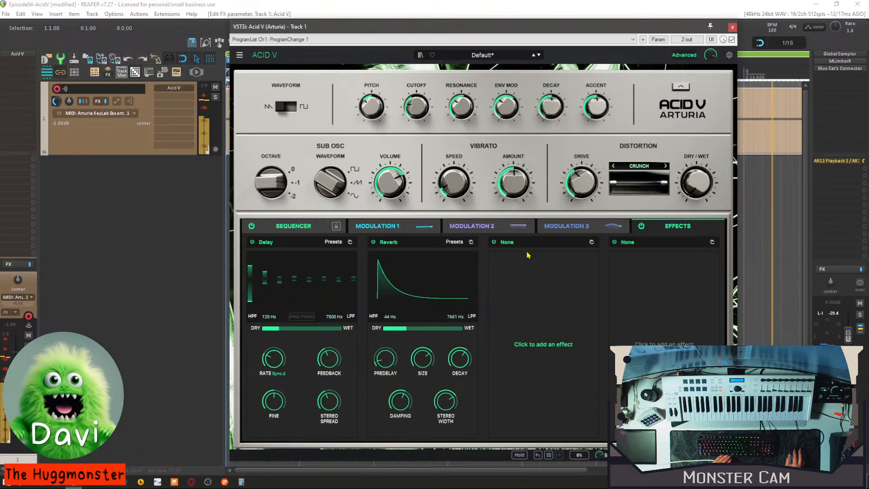
click(535, 332)
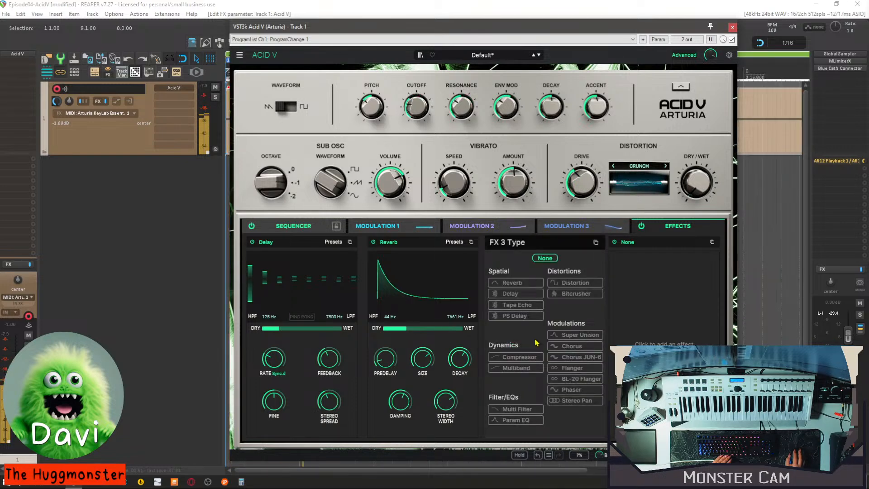
click(566, 336)
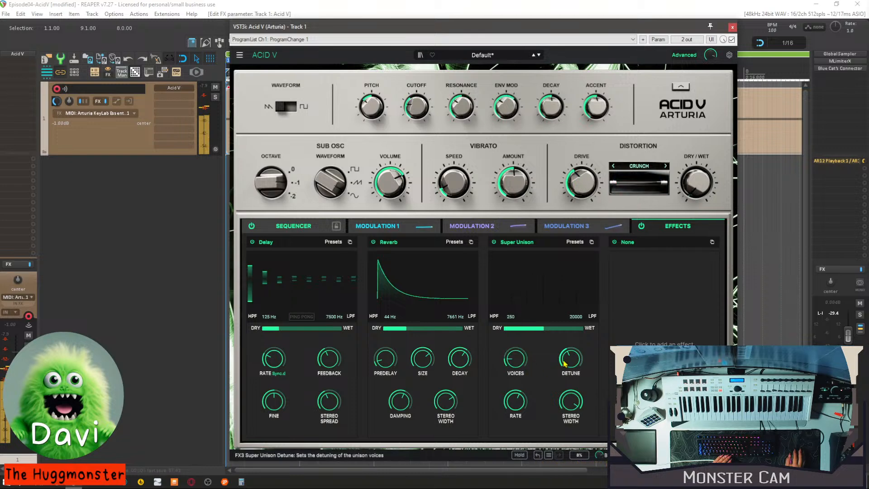
drag(571, 359, 571, 370)
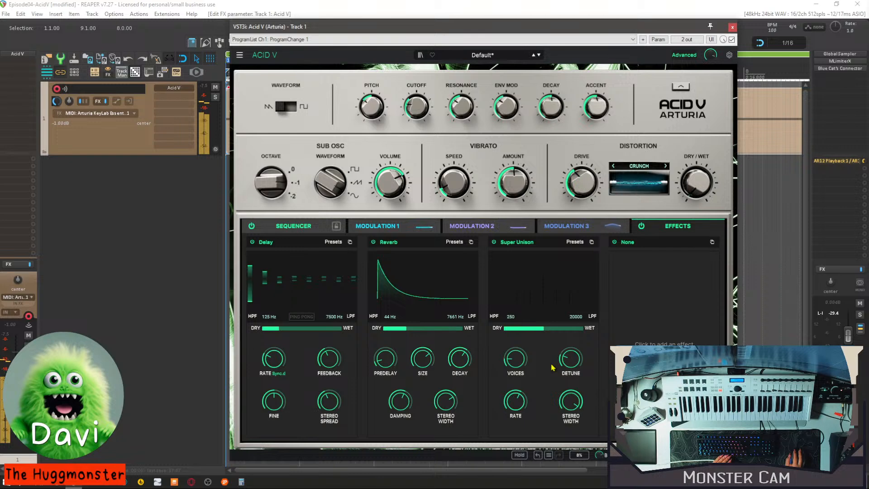
drag(542, 327, 533, 327)
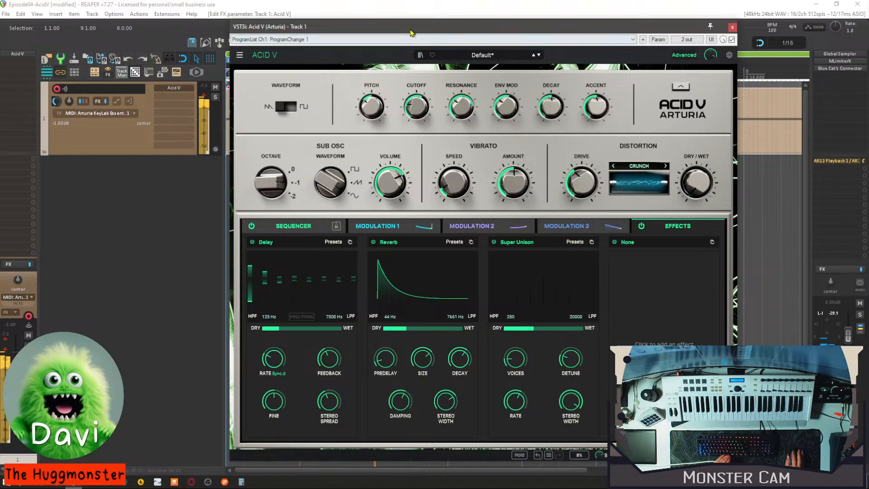
Stop playback, start saving the patch as a new preset and name it "Slow Acid 1".
drag(411, 32, 430, 41)
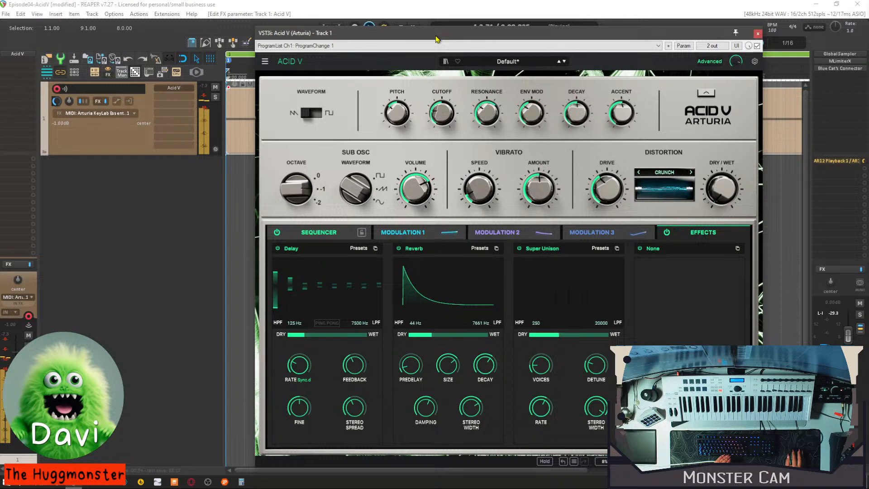
key(space)
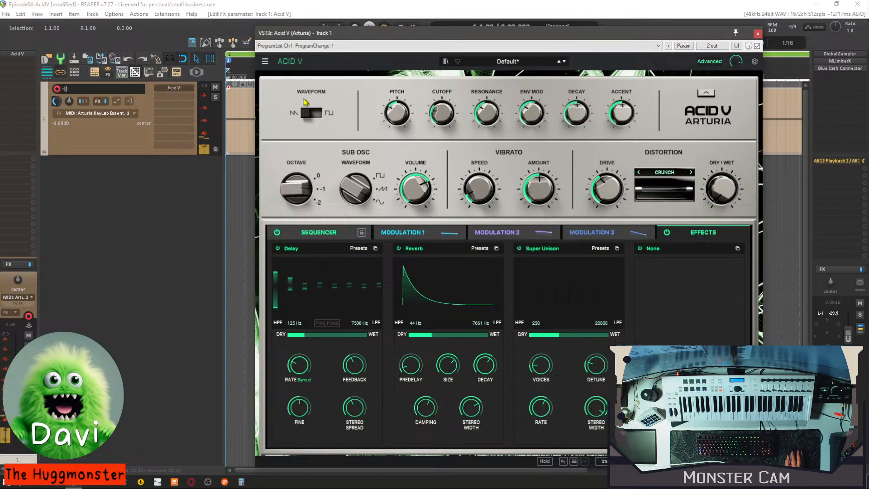
click(267, 64)
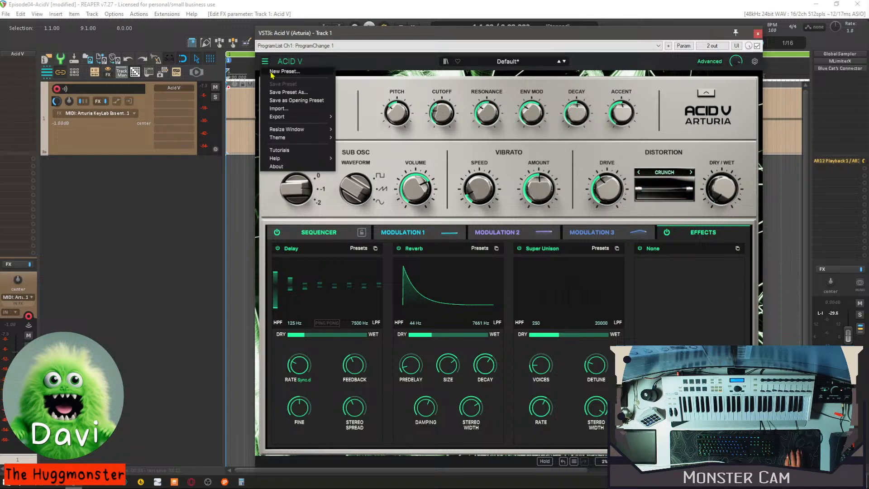
click(291, 92)
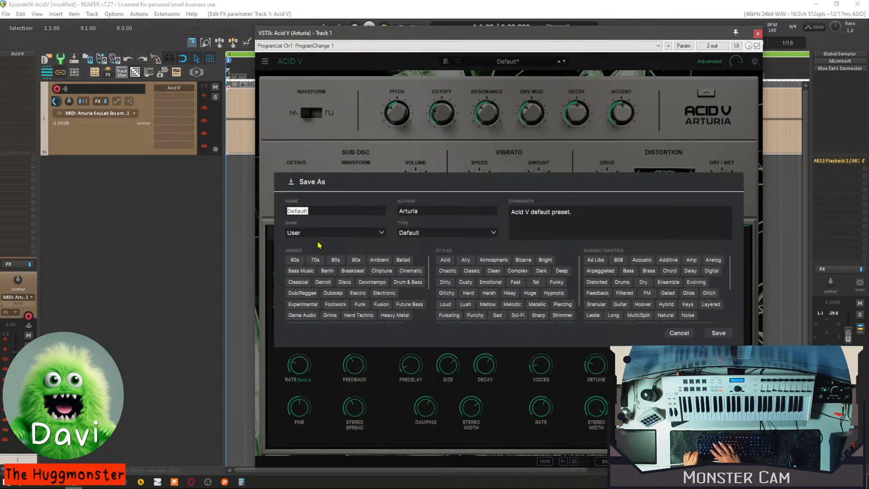
text(Slow)
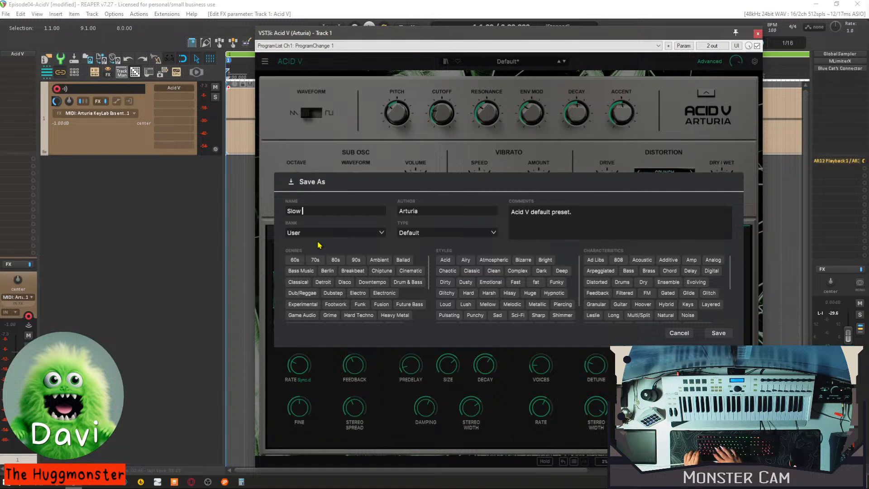
text( Acid)
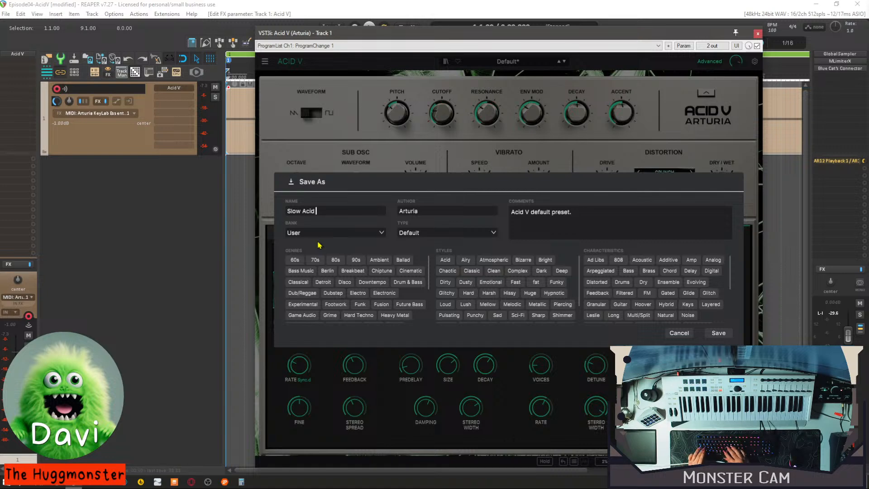
text( 1)
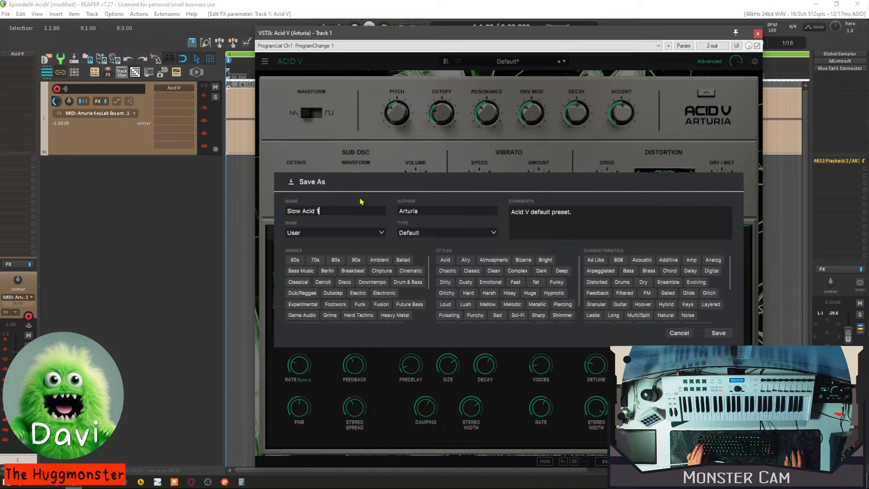
Assign the preset to the creator's own named bank and set its type to Melodic Sequence.
click(352, 235)
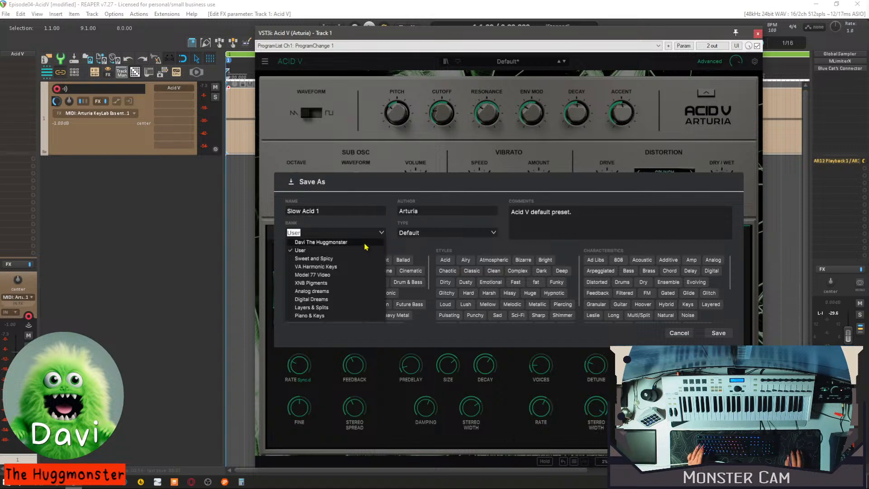
click(366, 245)
click(442, 236)
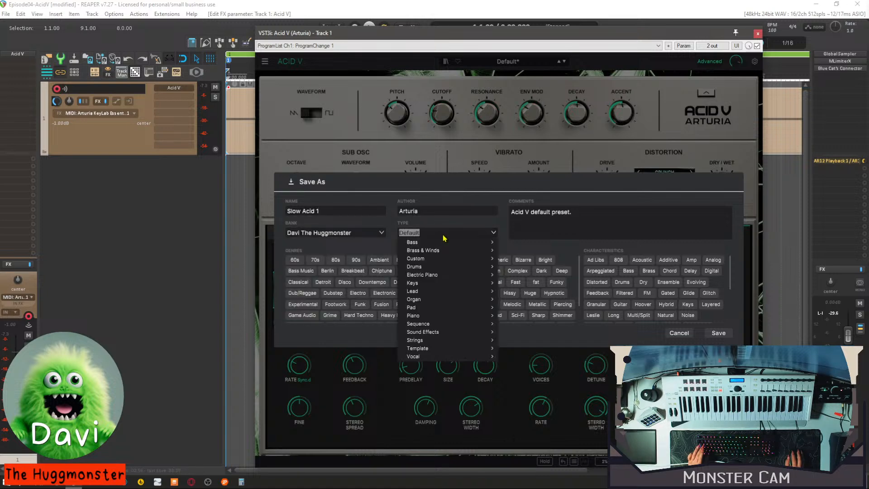
mouse_move(442, 296)
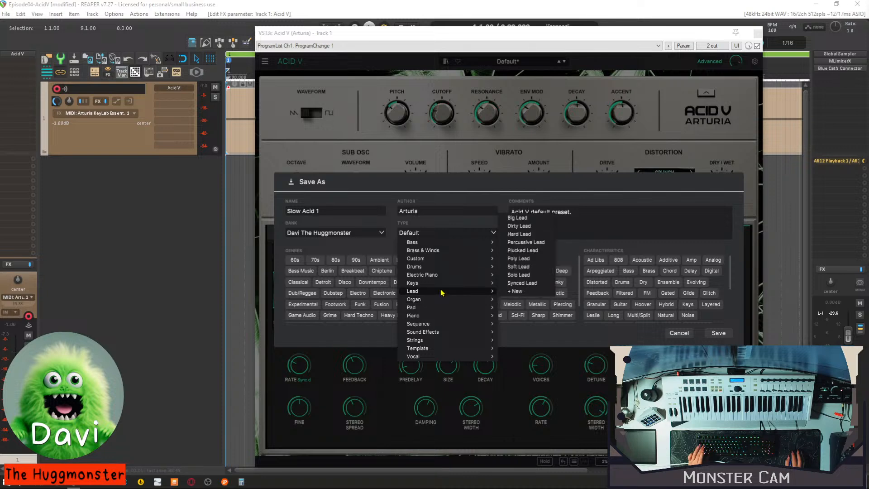
mouse_move(445, 325)
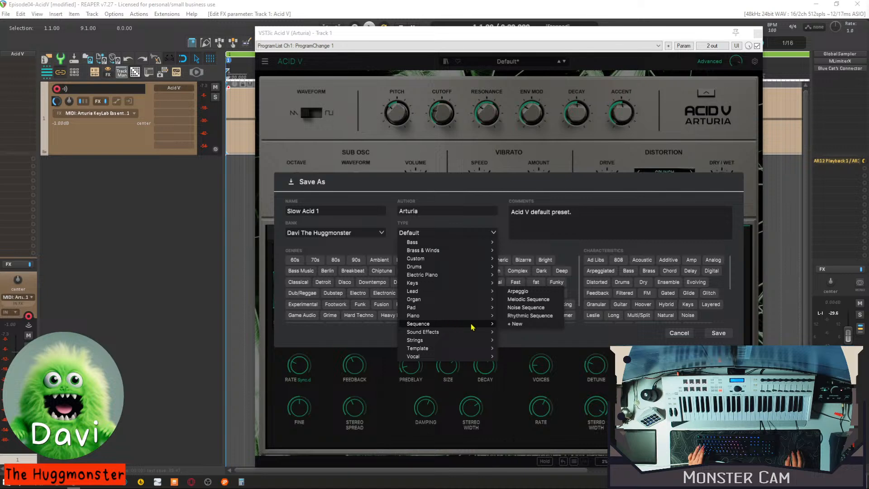
click(545, 302)
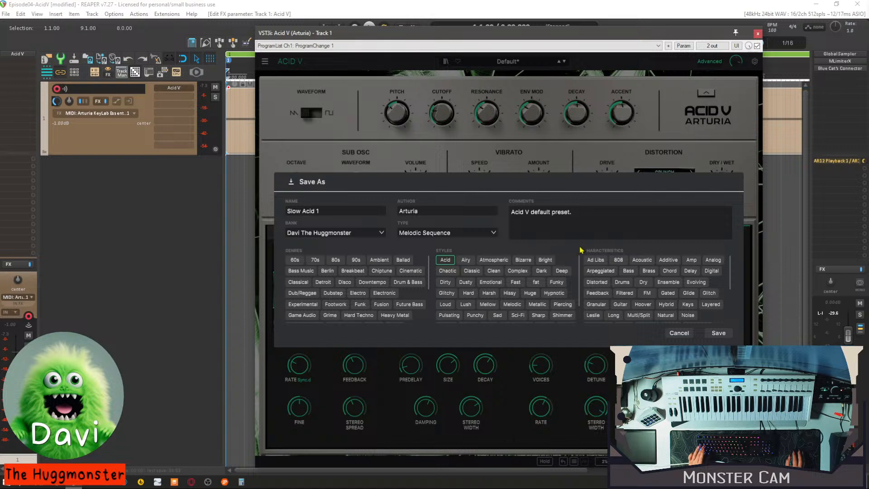
Tag the preset with the Acid style, Delay characteristic and Detroit genre, and save it.
click(687, 272)
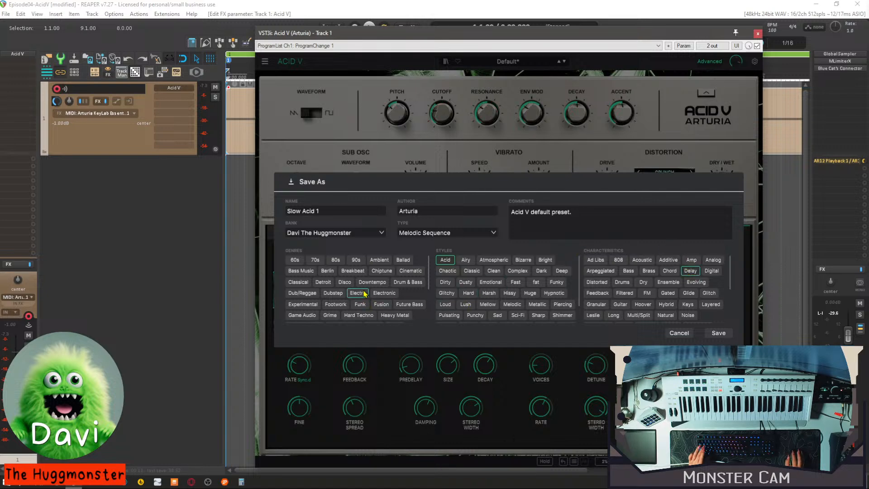
click(323, 284)
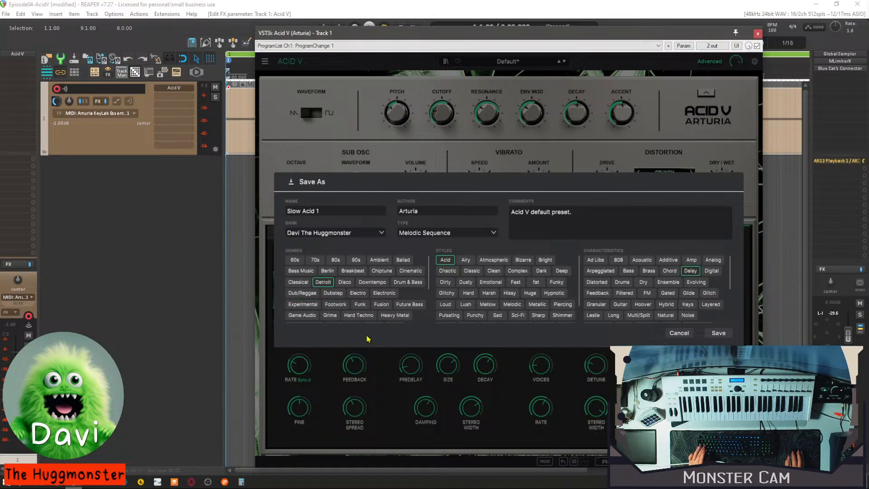
click(718, 333)
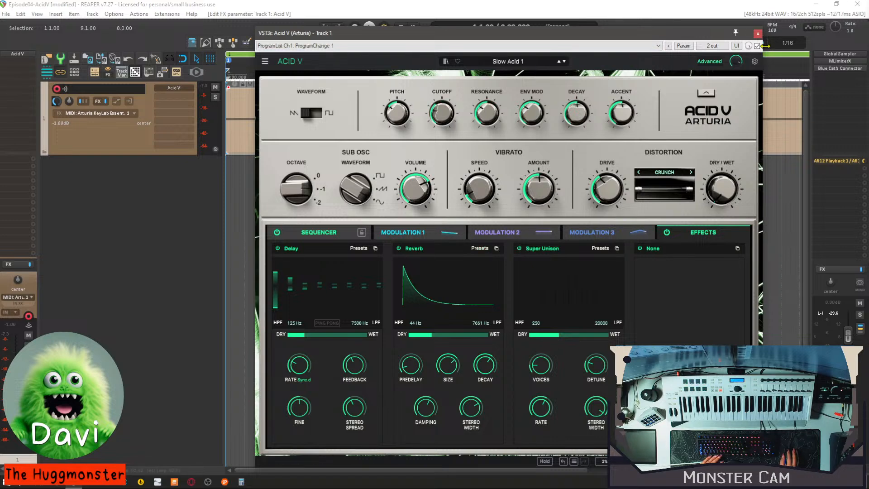
Close the synth window and make Track 1 taller in the arrangement while playing the saved patch.
click(757, 34)
key(space)
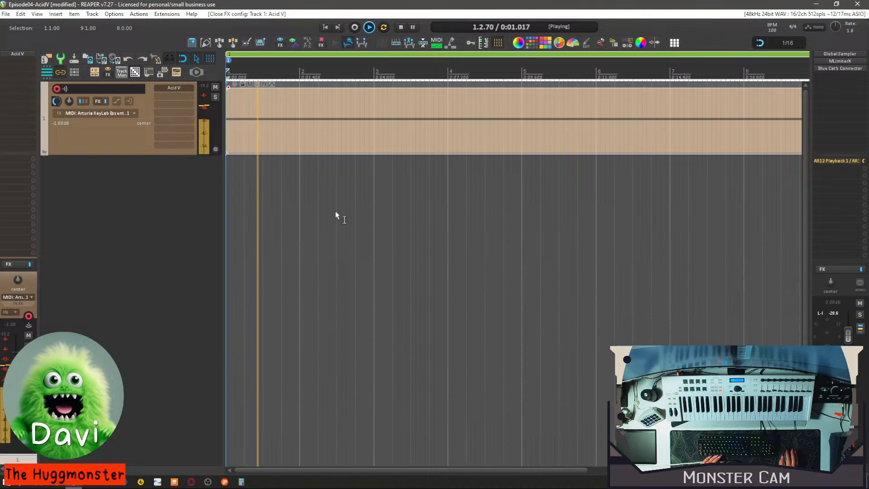
drag(124, 155, 124, 275)
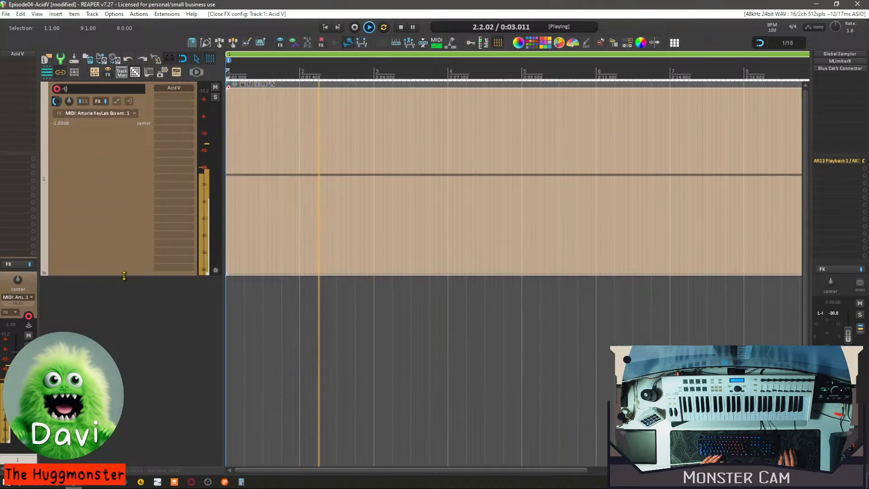
key(space)
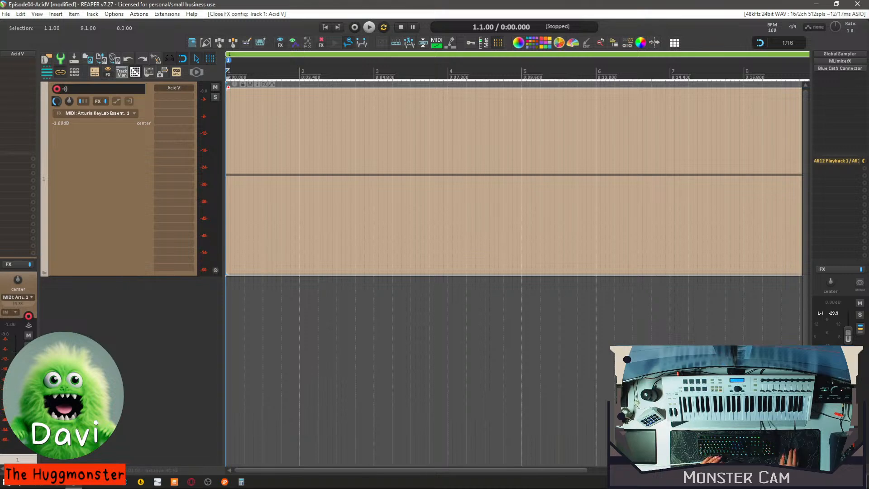
Reopen Acid V's sequencer and save the current sequence as "Slowly acid verby thing".
click(171, 90)
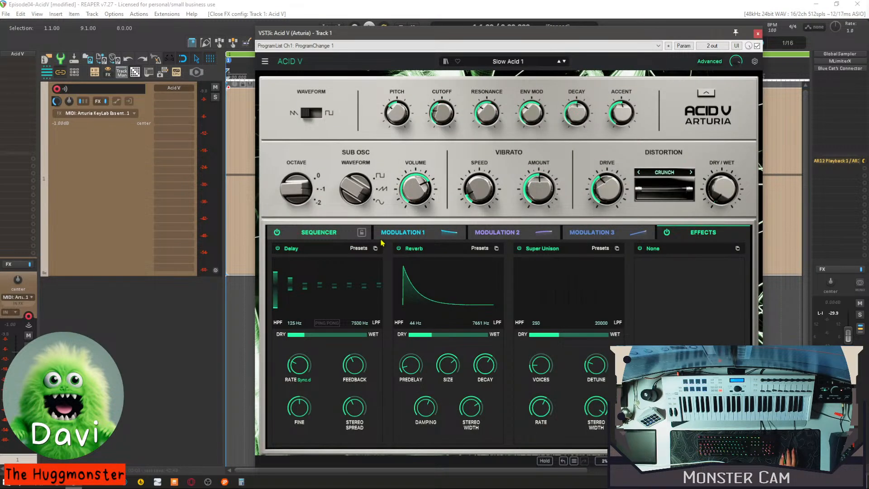
click(313, 235)
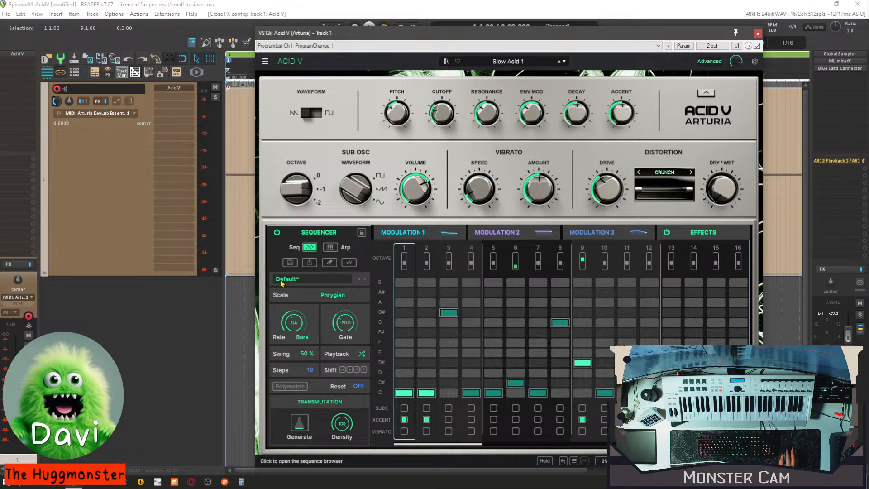
click(298, 266)
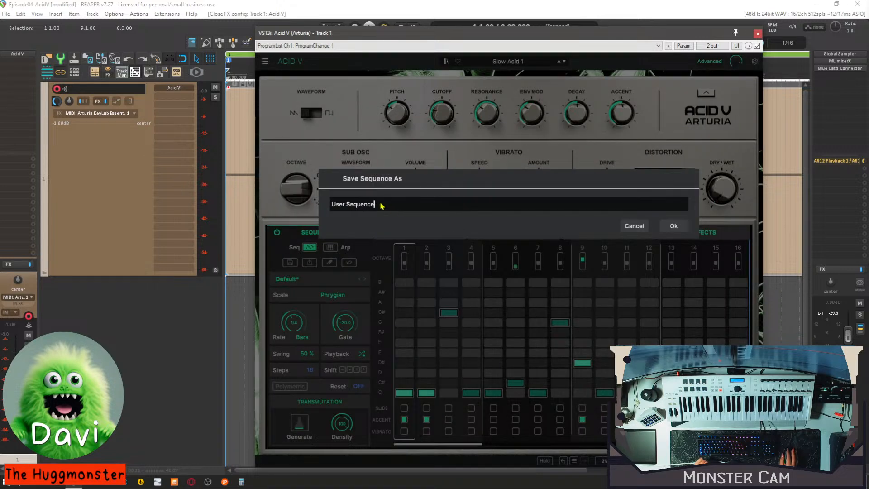
drag(380, 205, 317, 211)
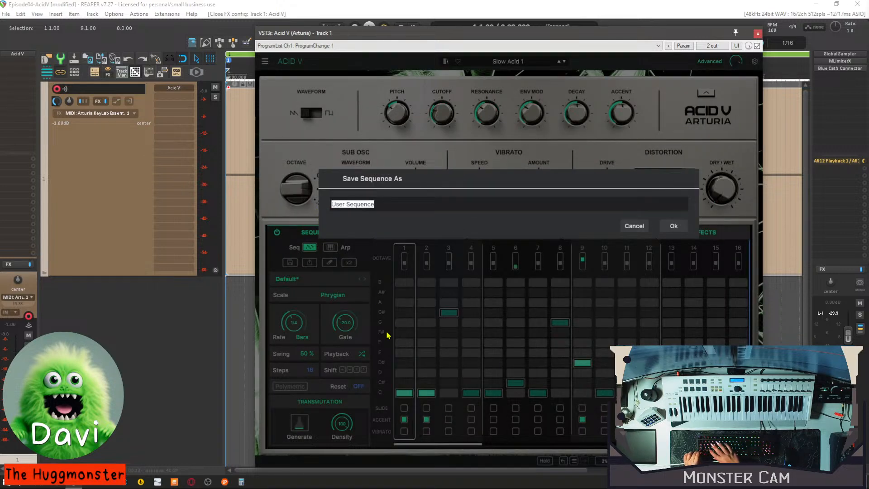
text(Slow)
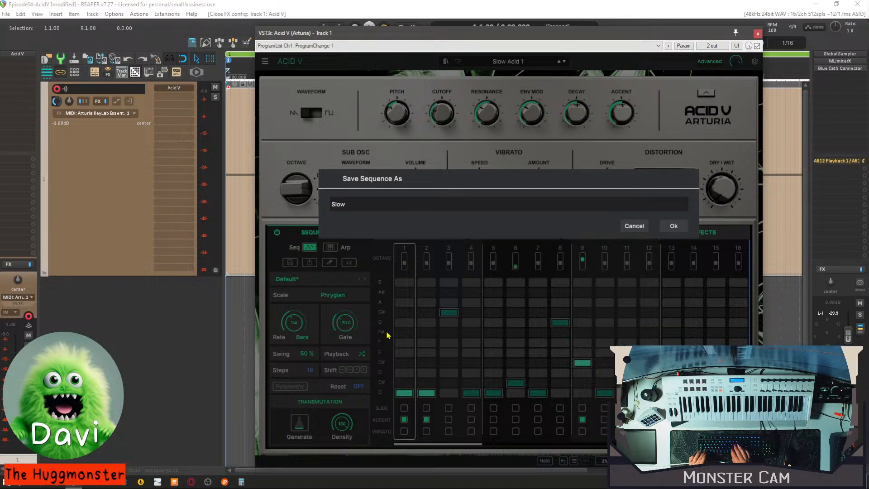
text(ly acid)
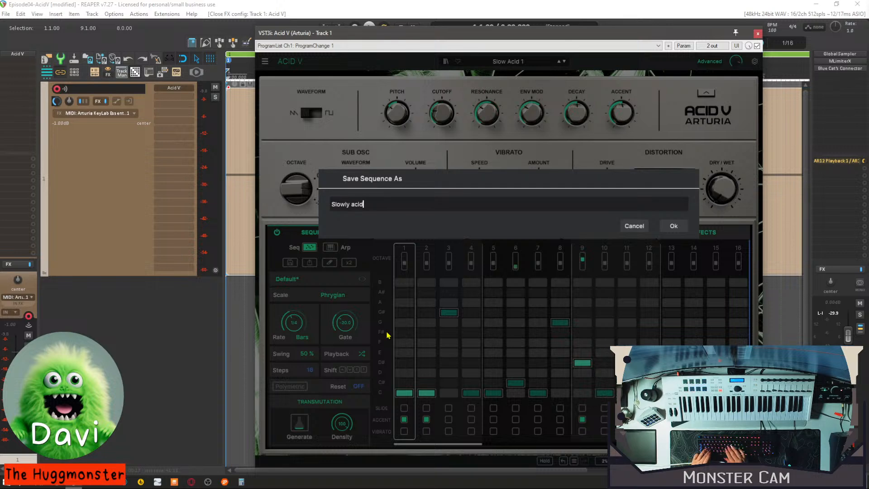
text( ve)
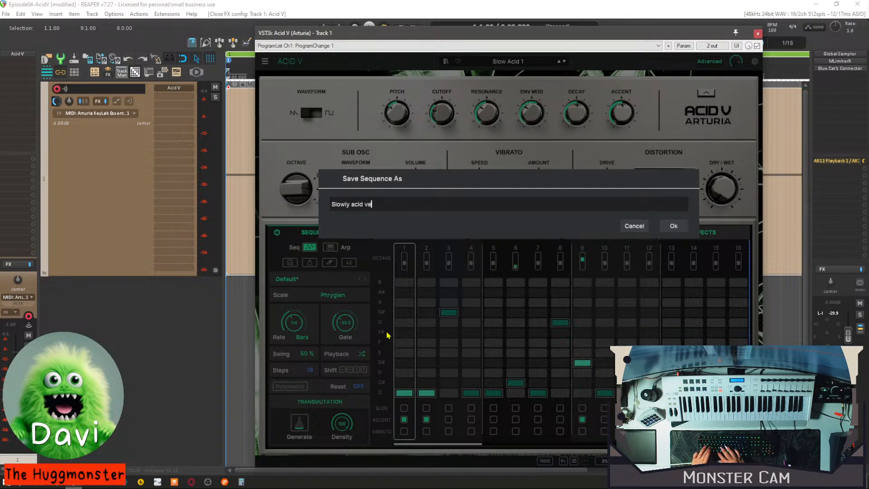
text(rby)
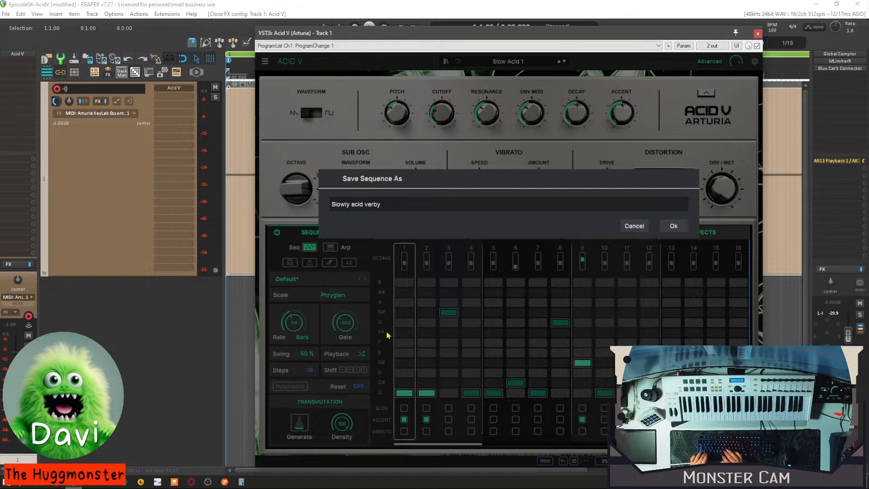
text( thing)
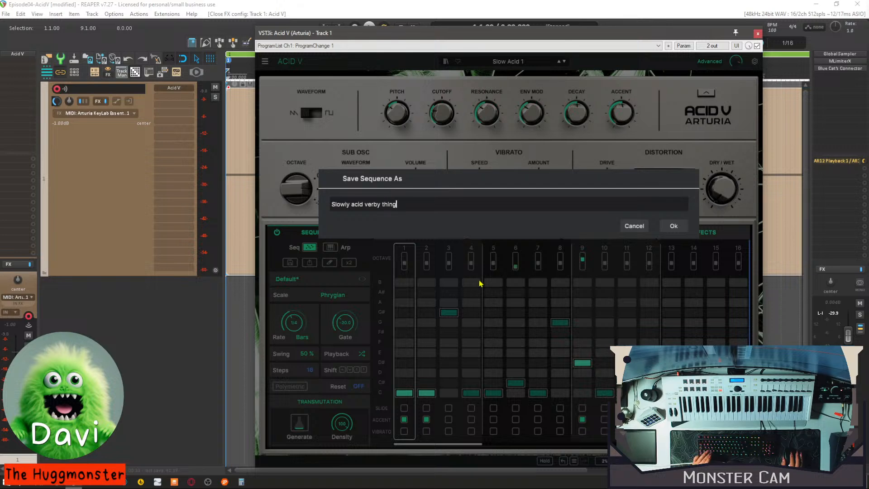
click(673, 225)
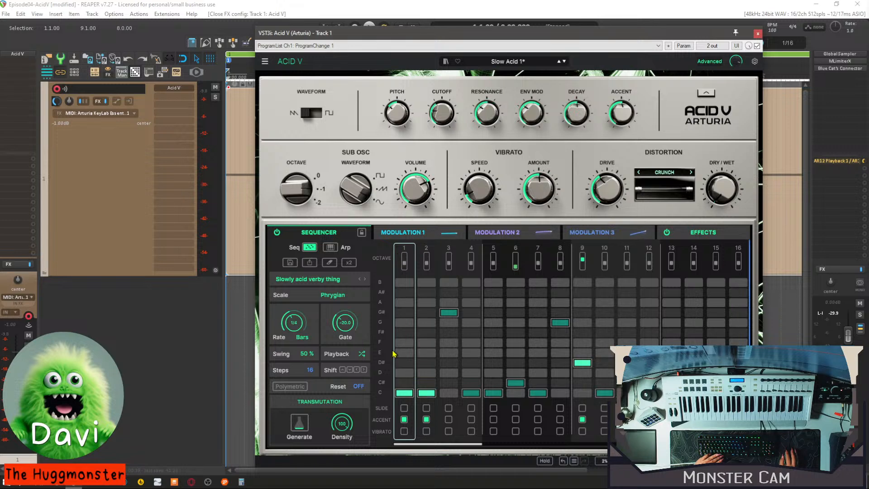
mouse_move(349, 327)
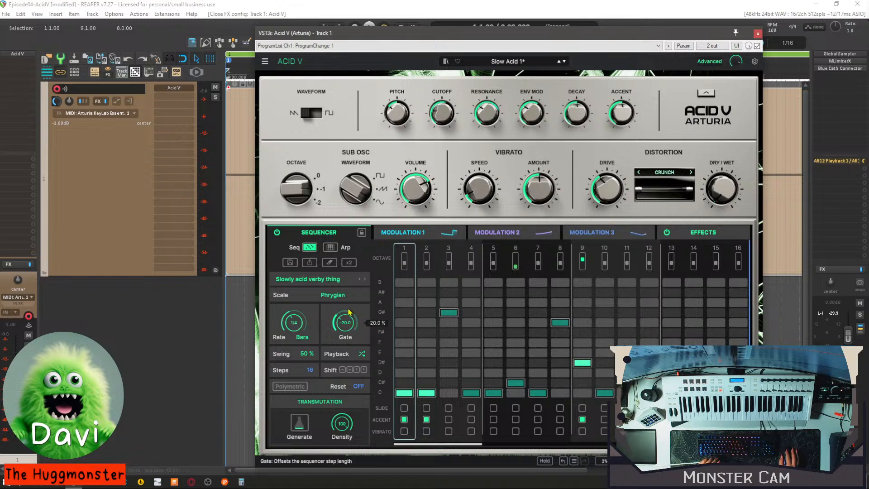
click(496, 233)
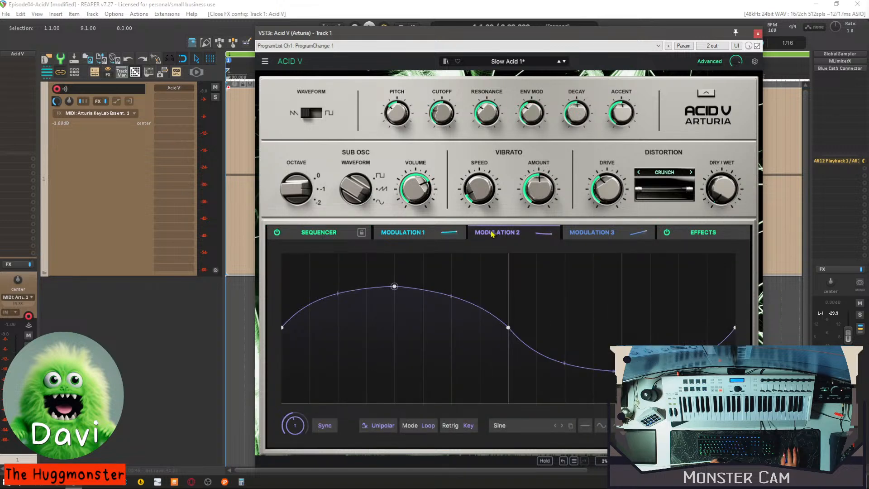
click(319, 233)
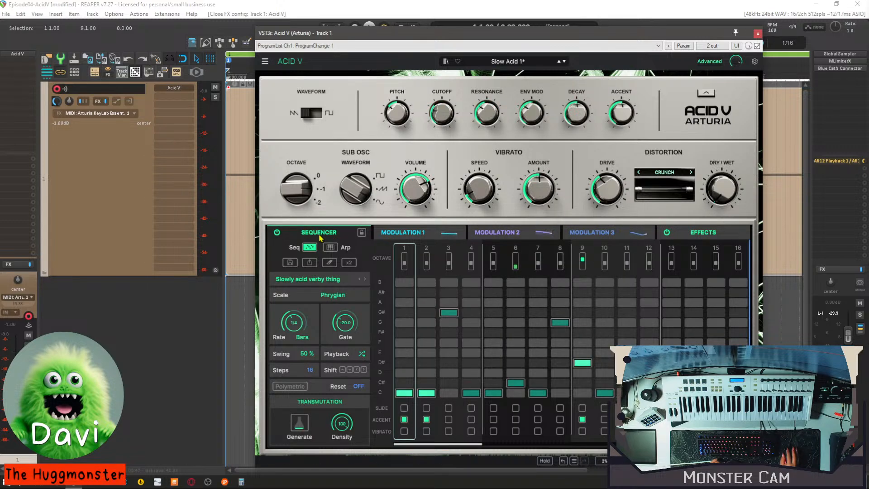
mouse_move(341, 328)
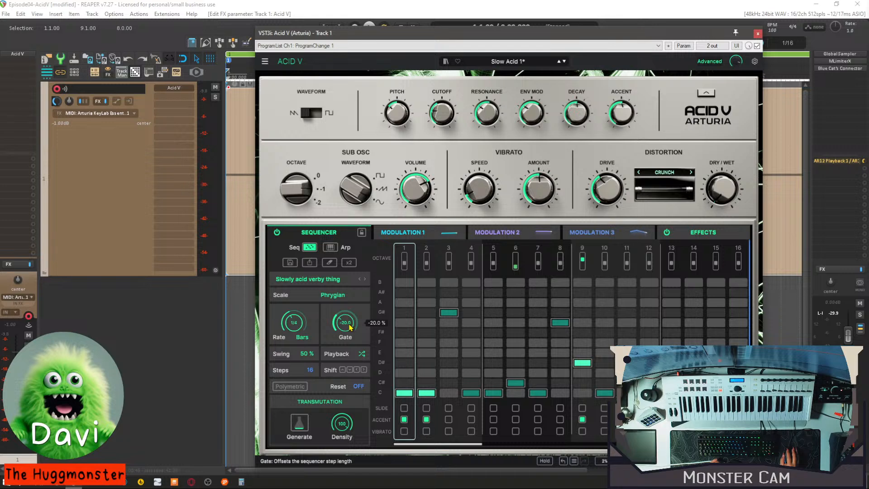
Shift all of the sequence's notes up one Phrygian scale step during playback, and stop playback.
key(space)
click(342, 370)
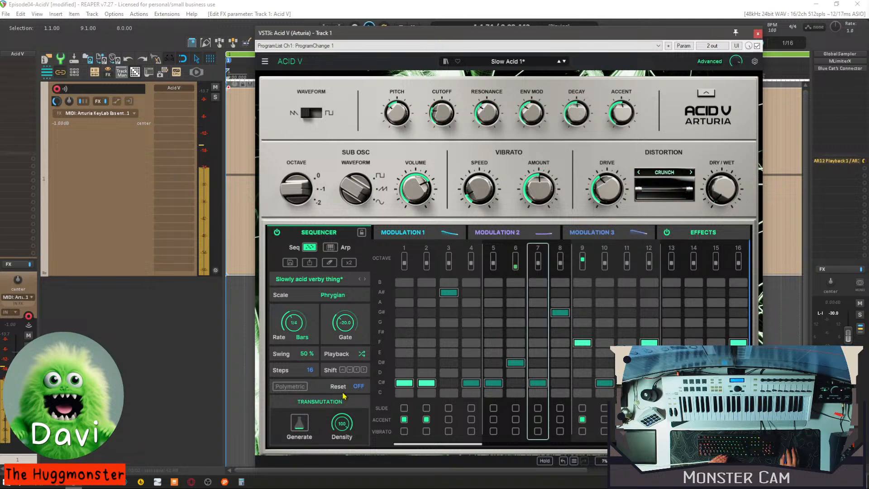
drag(361, 386, 359, 386)
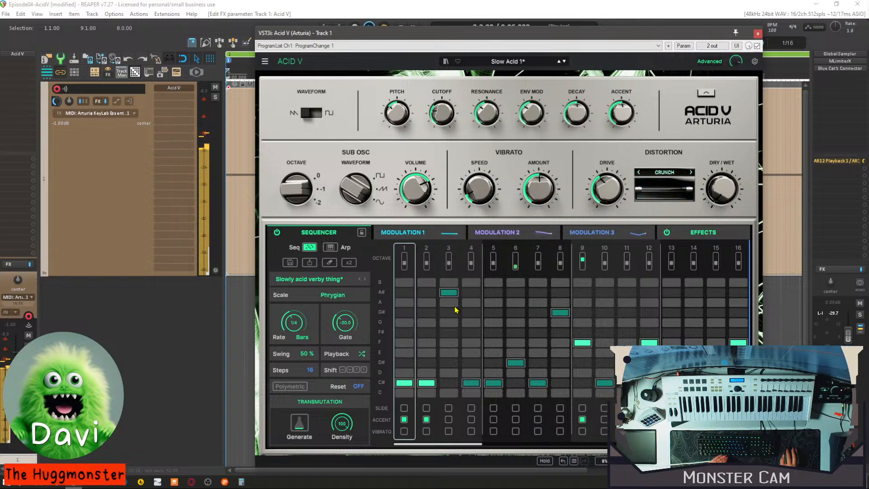
key(space)
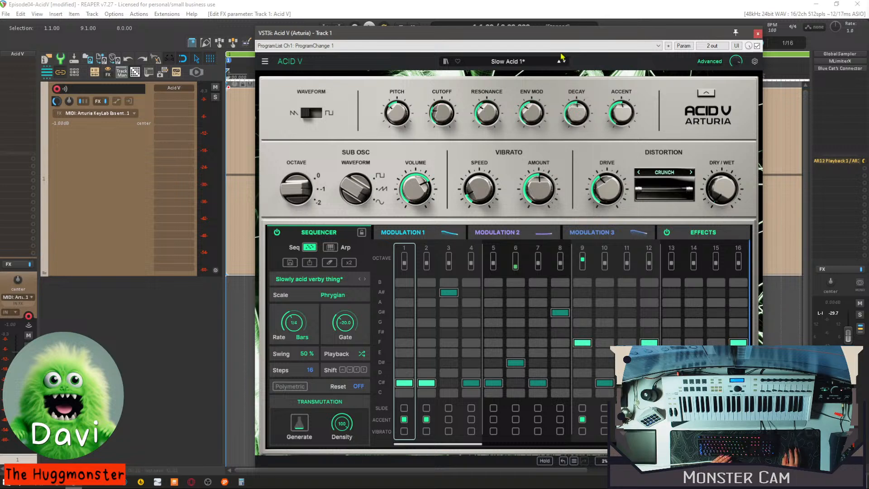
Export the sequencer pattern as a MIDI item onto Track 1, starting at bar 9 directly after the existing item.
drag(563, 35, 580, 32)
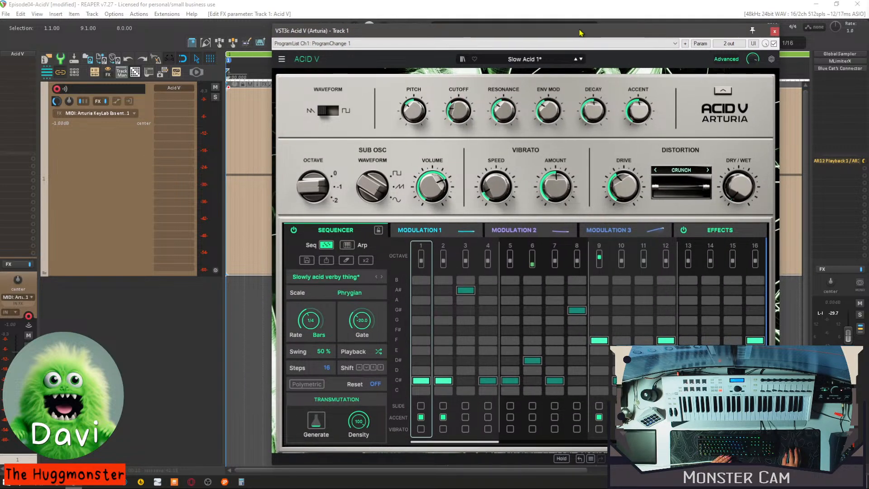
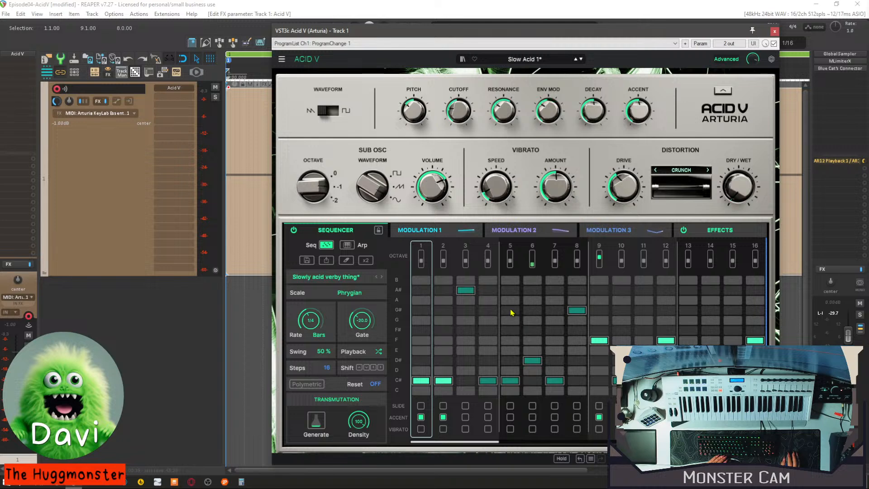
key(space)
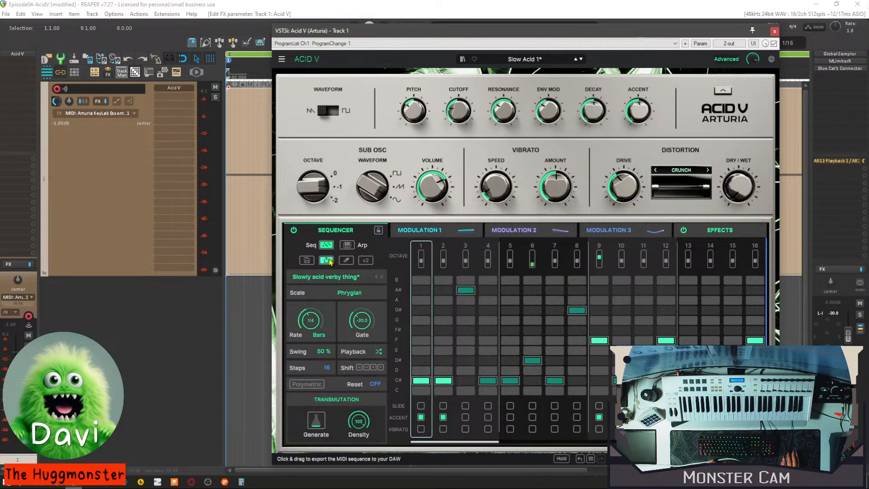
drag(582, 34, 607, 46)
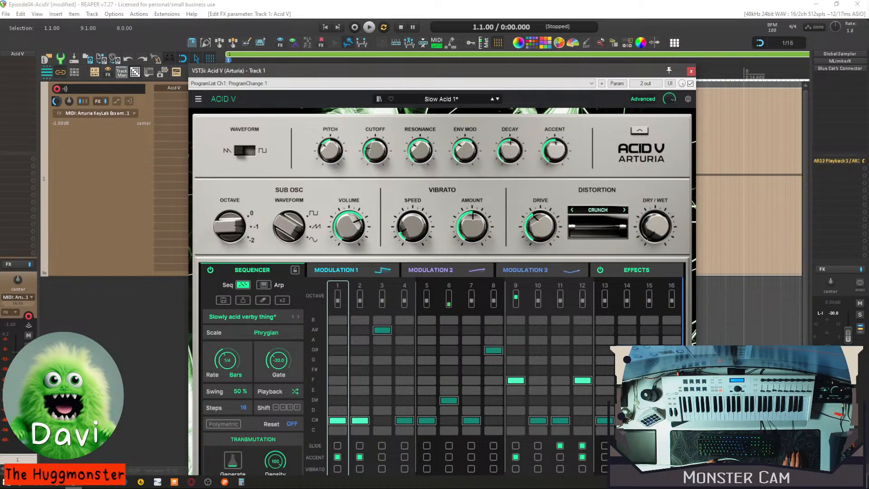
scroll(741, 185, down, 3)
click(691, 71)
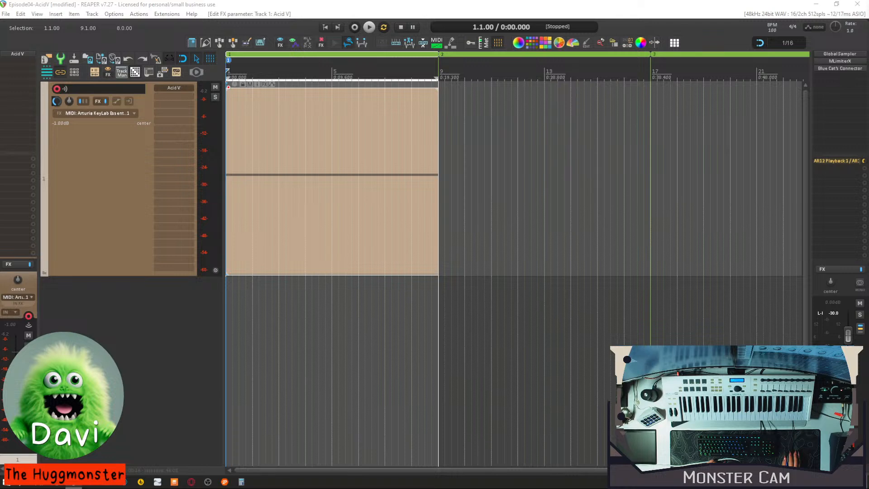
drag(805, 287, 438, 262)
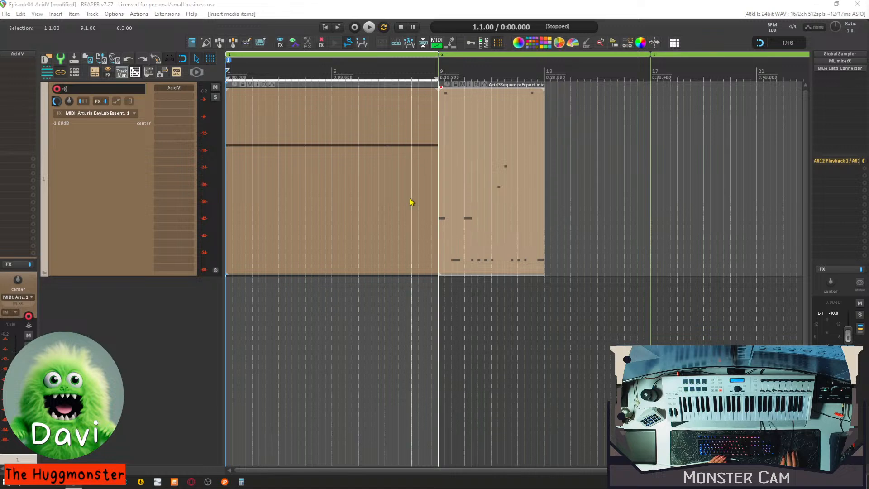
Place the edit cursor at bar 9, where the exported MIDI item starts, and start playback.
click(439, 316)
key(space)
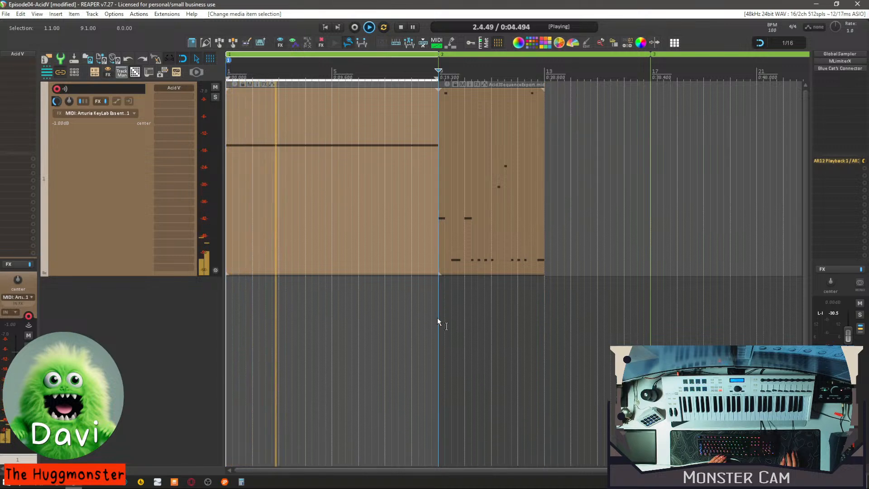
Stop playback and delete the original held-note item in bars 1 to 8 of Track 1.
key(space)
drag(384, 302, 291, 239)
key(Delete)
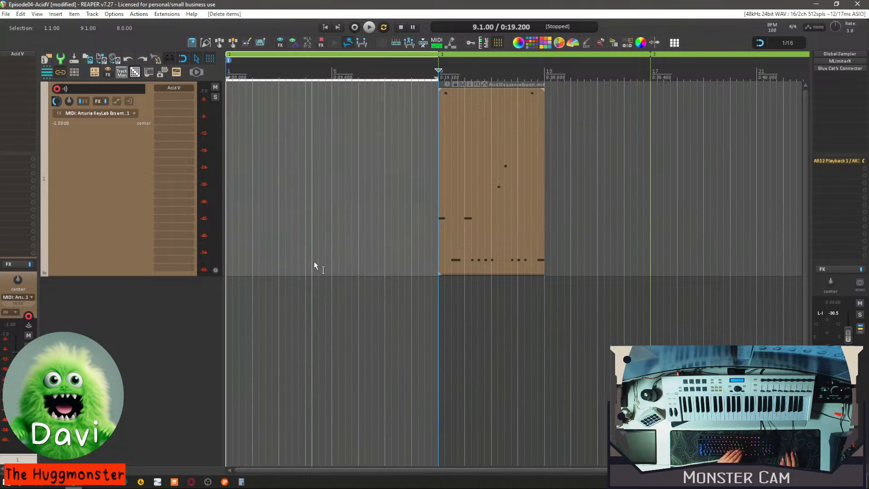
Move the exported MIDI item to bar 1, duplicate it directly after itself, and play both items from the project start.
drag(496, 161, 278, 171)
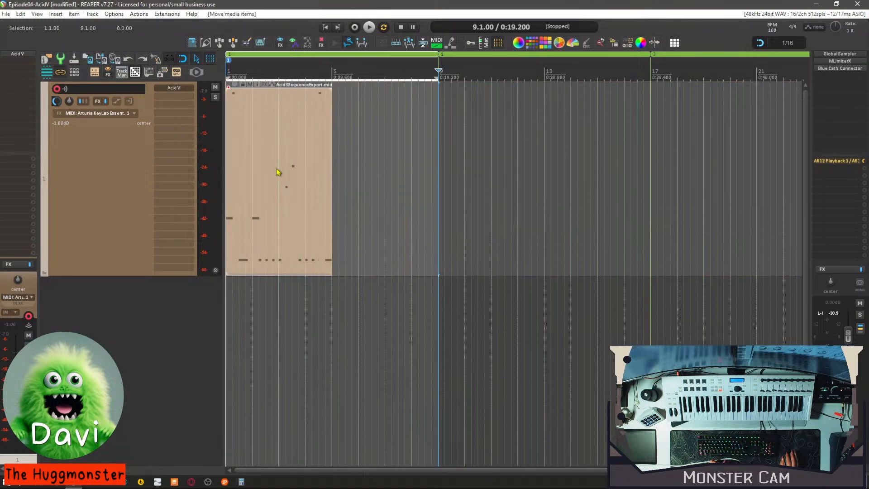
key(ctrl+d)
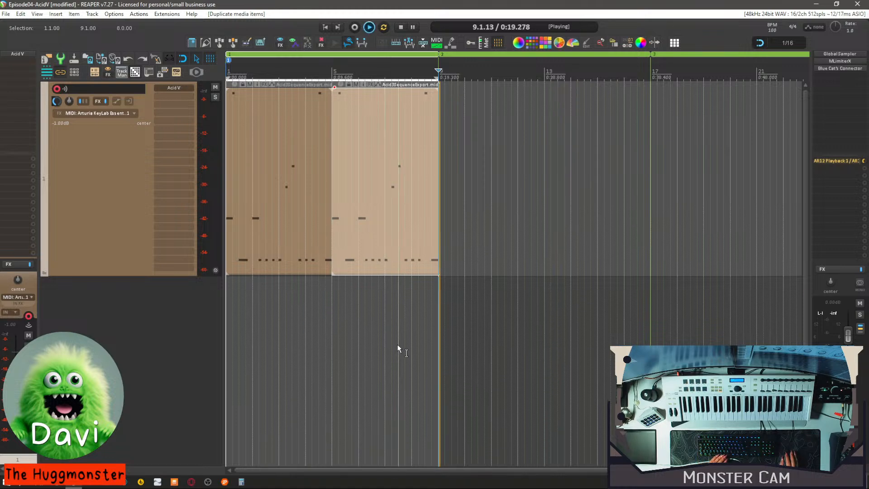
key(Home)
key(space)
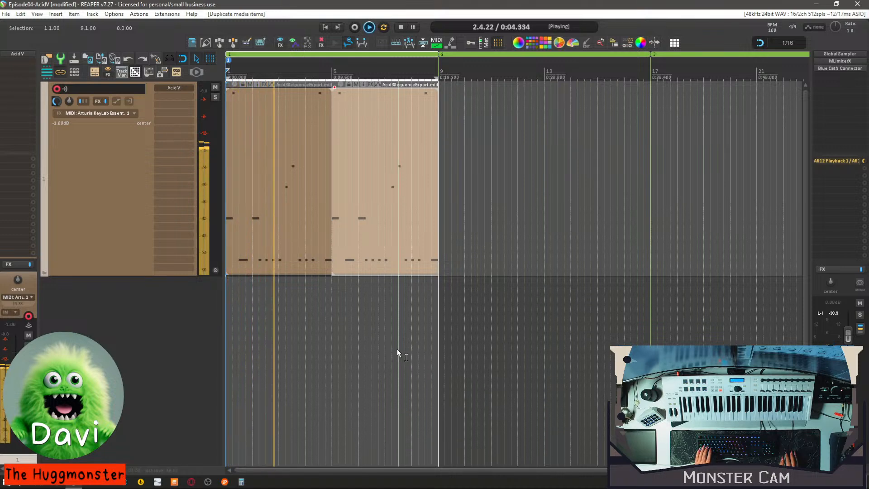
key(space)
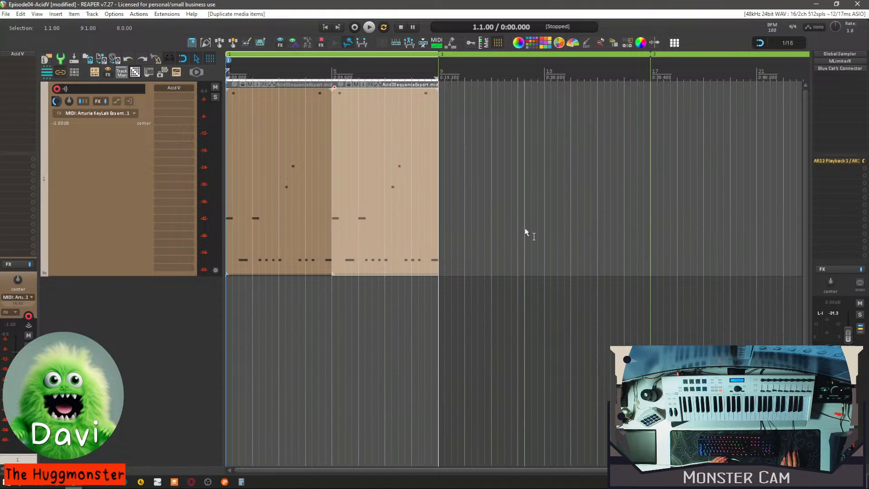
Replace both exported items with a new MIDI item spanning bars 1 to 8 that holds a single note for its full length.
drag(455, 229, 296, 192)
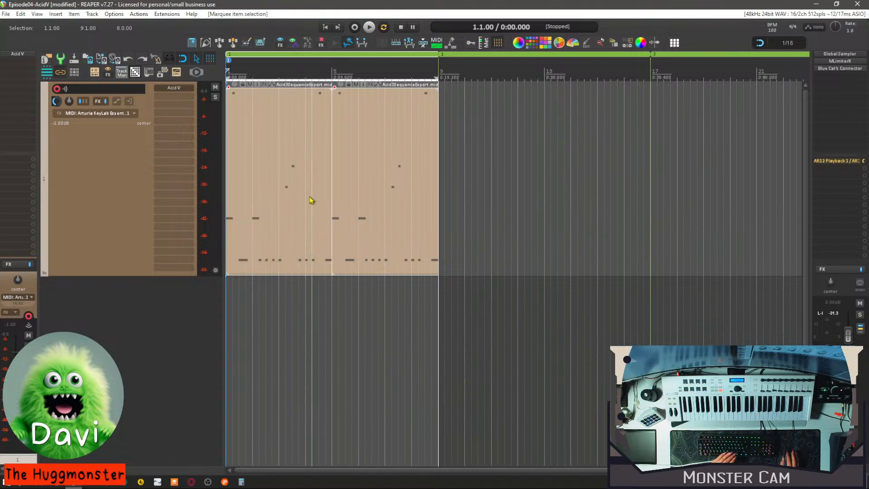
key(Delete)
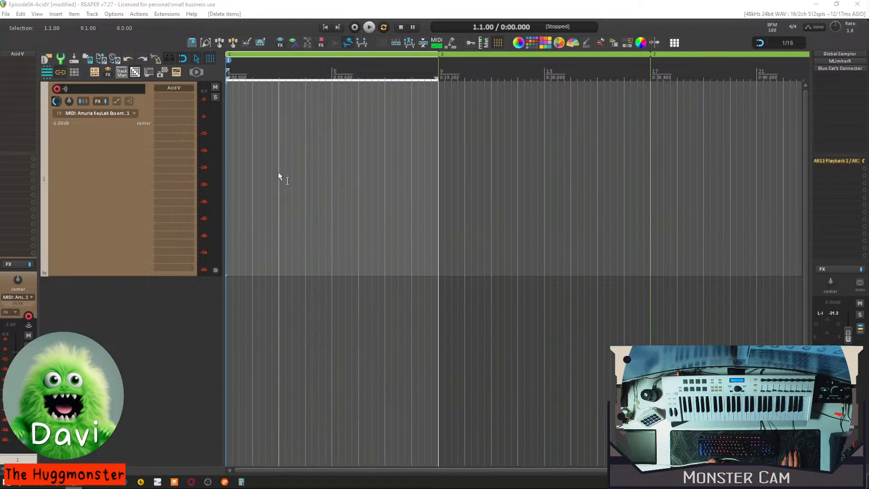
click(435, 43)
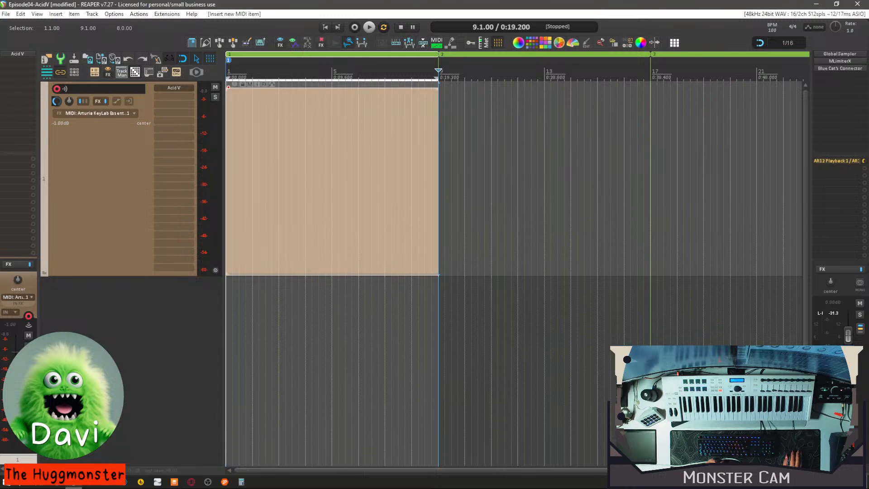
drag(868, 77, 443, 77)
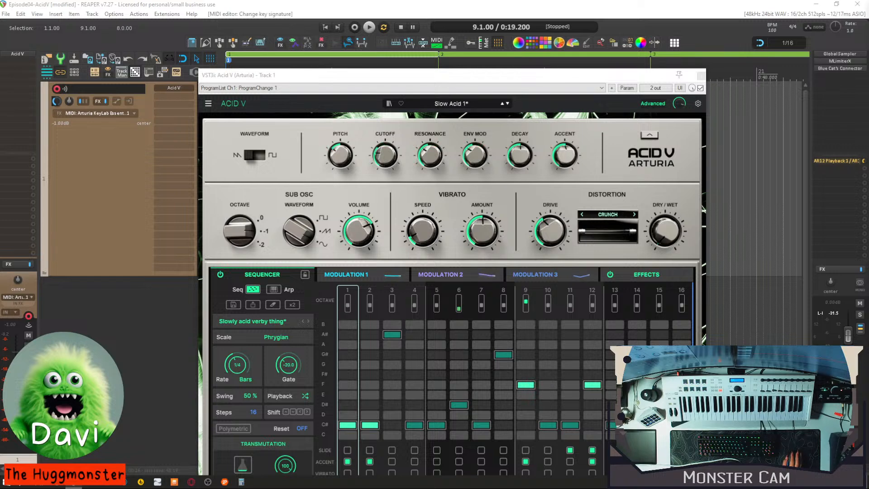
click(701, 75)
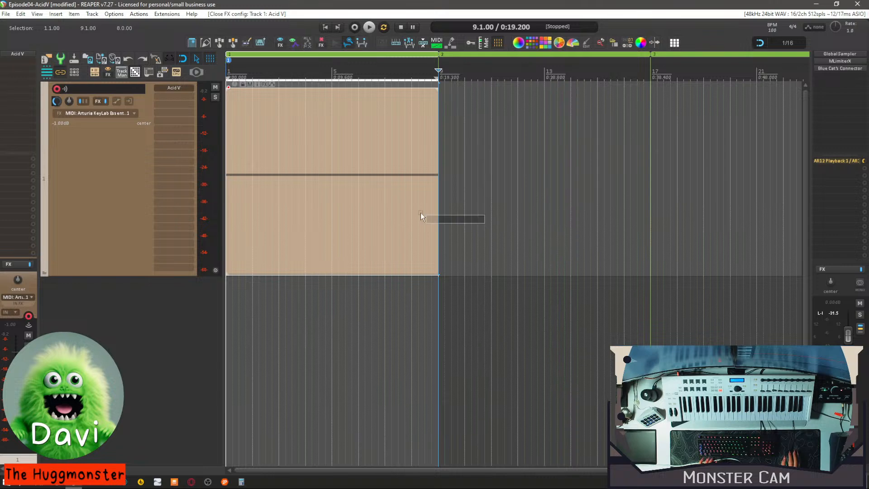
Duplicate the held-note item to start at bar 9 and transpose the copy's note upward.
key(ctrl+d)
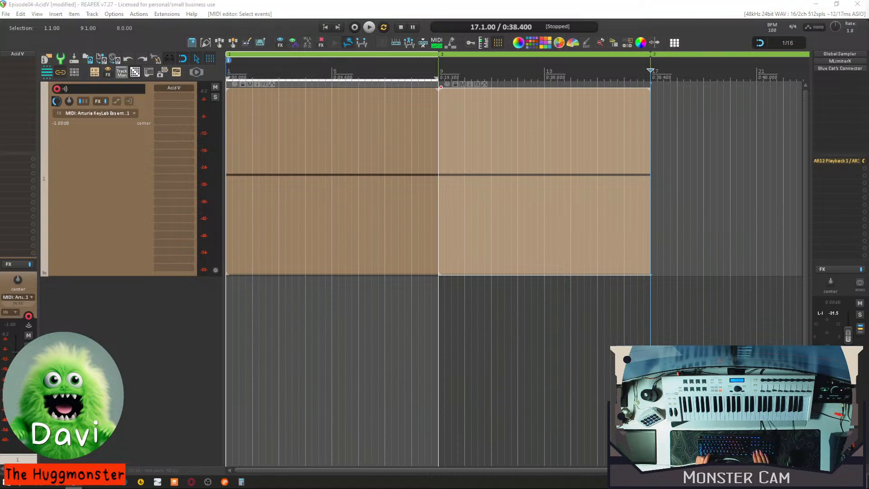
key(Up)
key(Up)
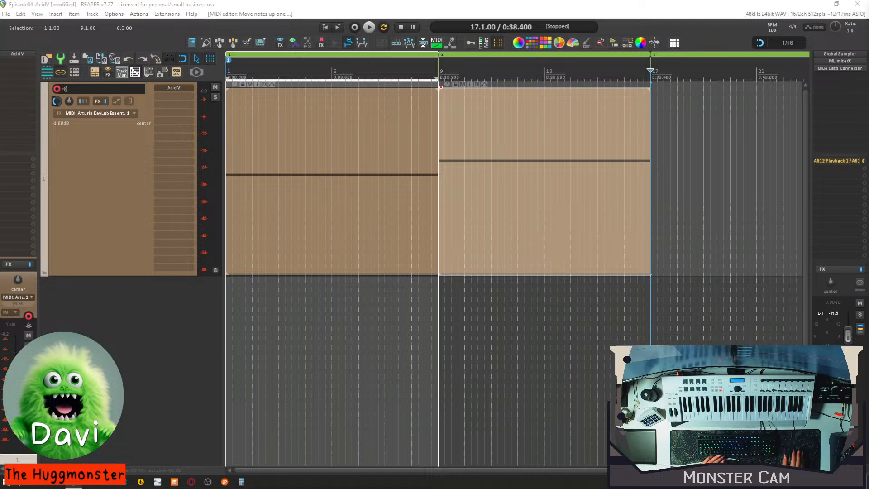
Extend the time selection over both items, from bar 1 to bar 17, and play them from the start.
drag(445, 85, 652, 82)
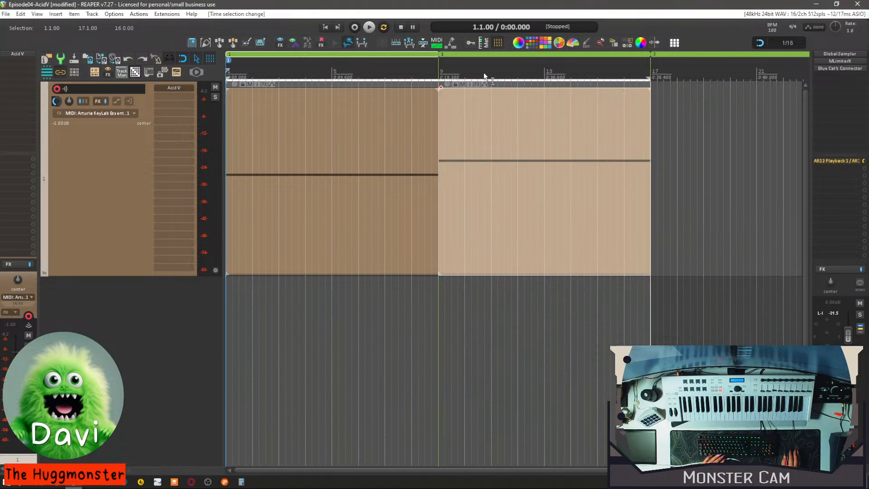
key(space)
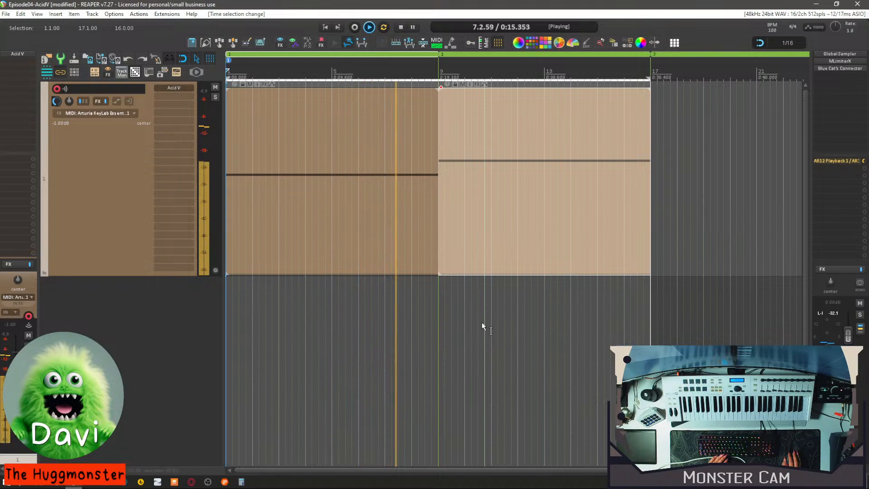
key(space)
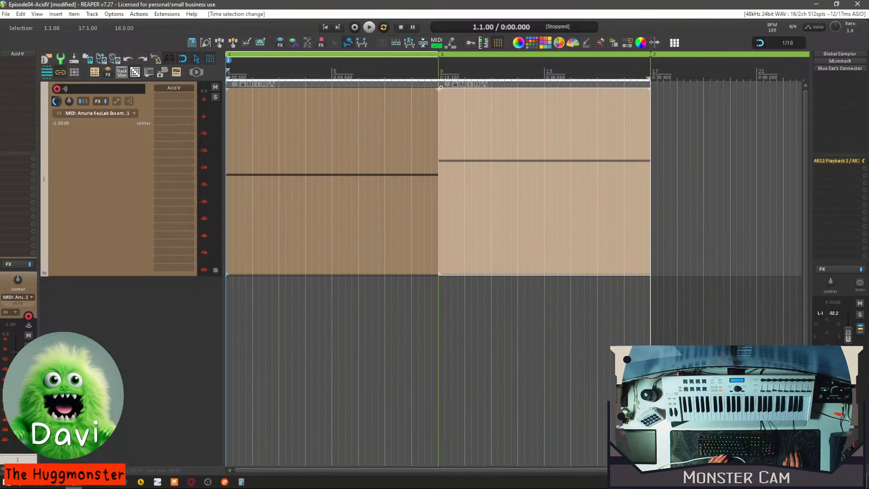
key(alt+Tab)
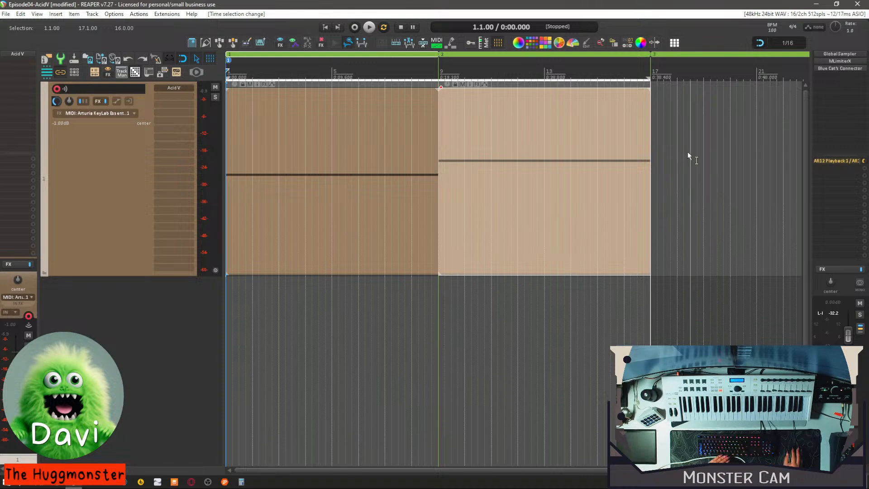
Set the project tempo to 128 BPM and play across the change from the first item to the second.
key(space)
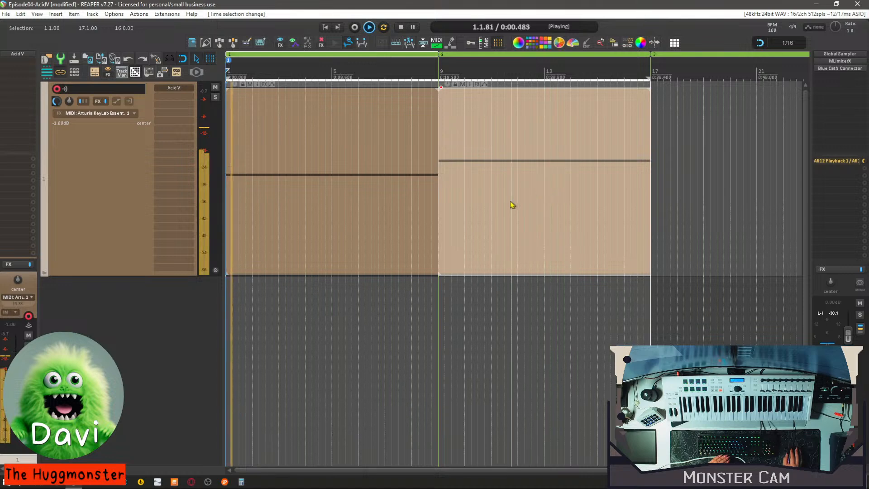
key(space)
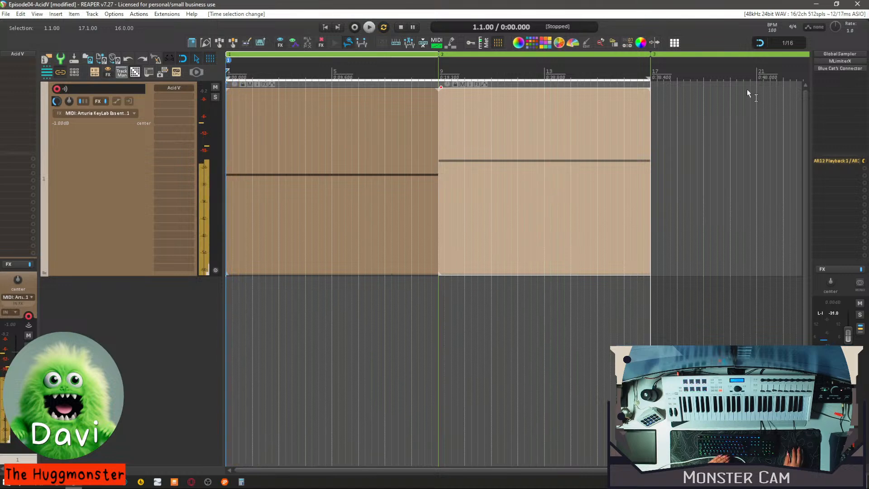
click(772, 30)
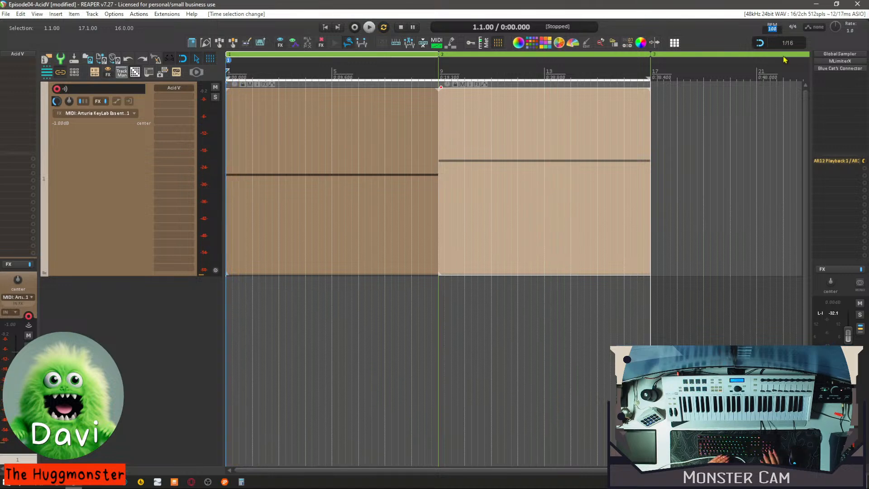
text(13)
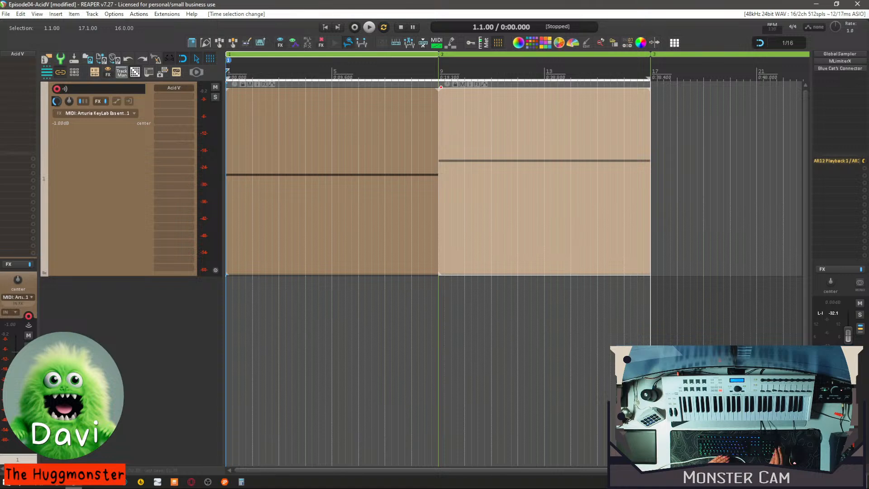
key(Return)
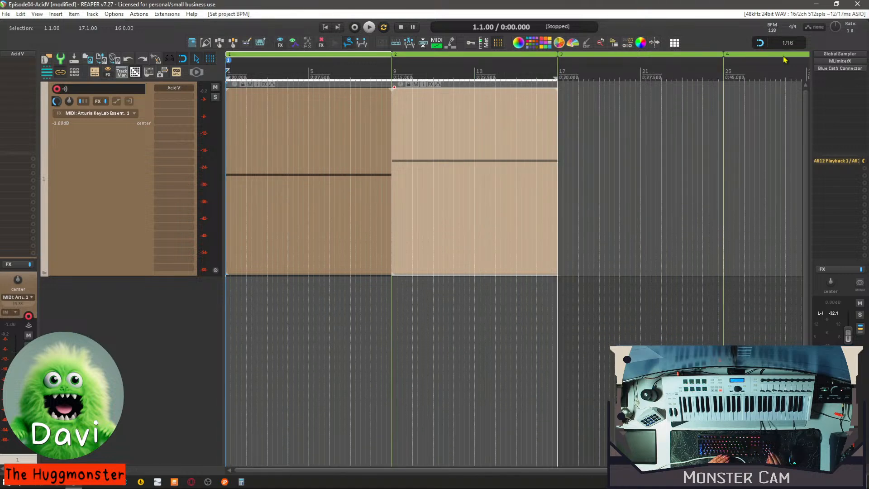
key(space)
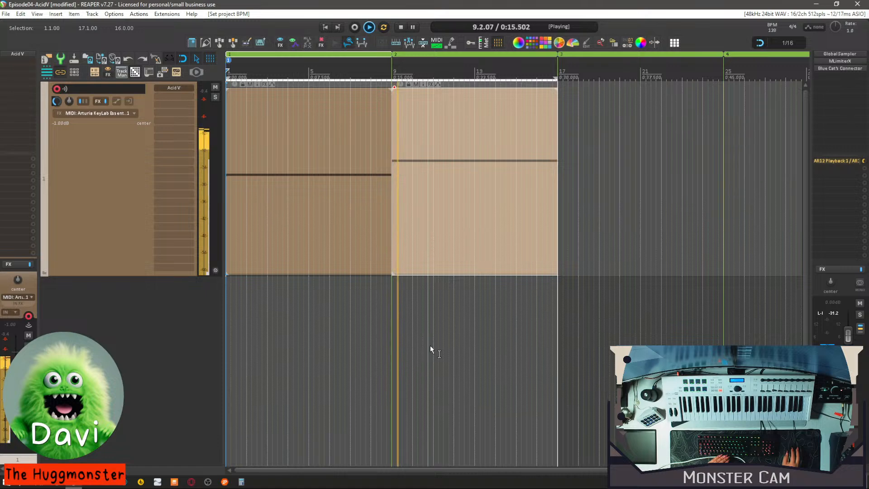
key(space)
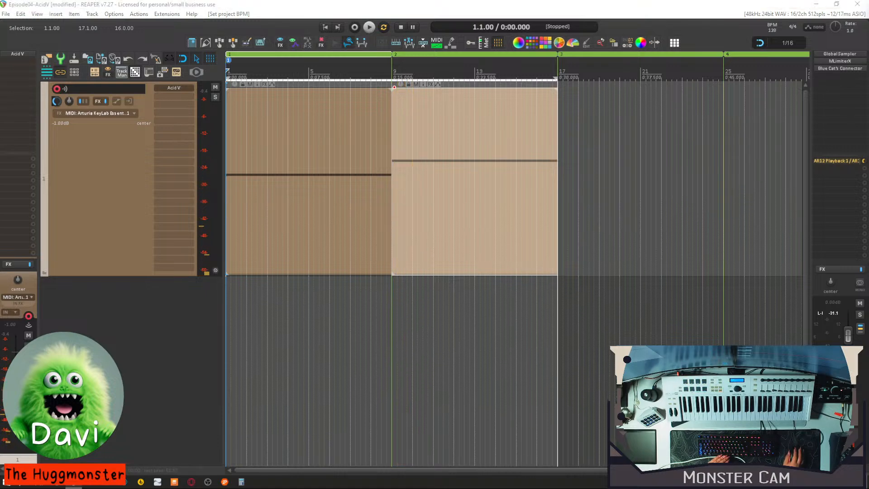
Transpose the second item's held note further up and play both items to hear the transposed sequence.
key(ctrl+a)
key(Up)
key(Up)
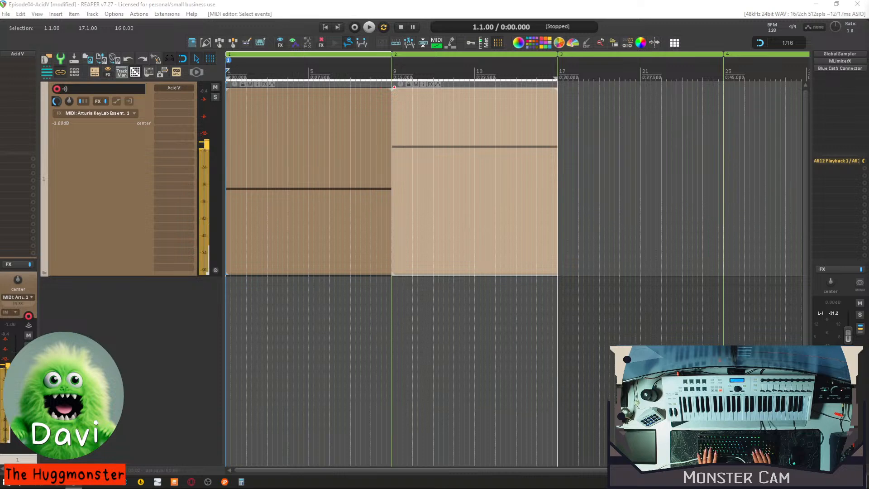
key(Up)
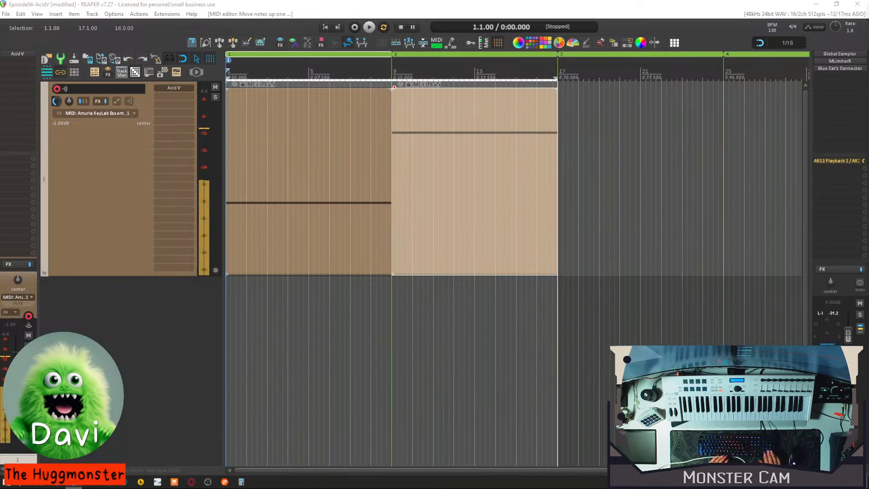
key(space)
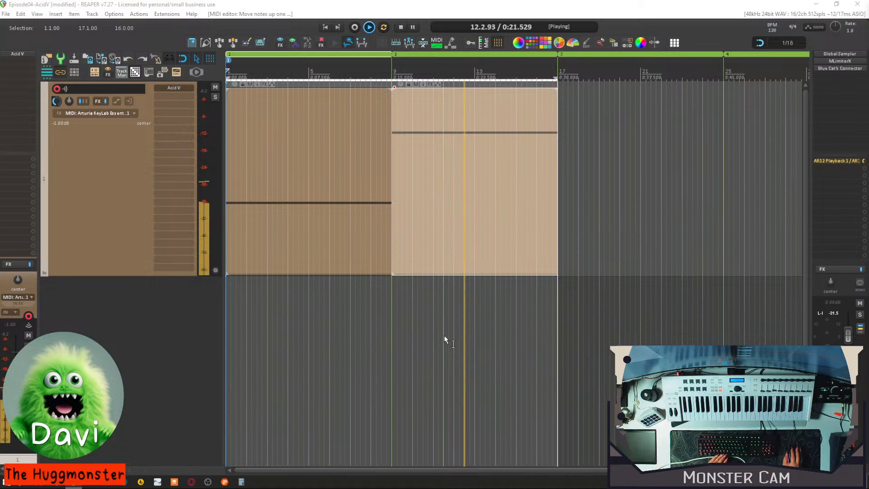
key(space)
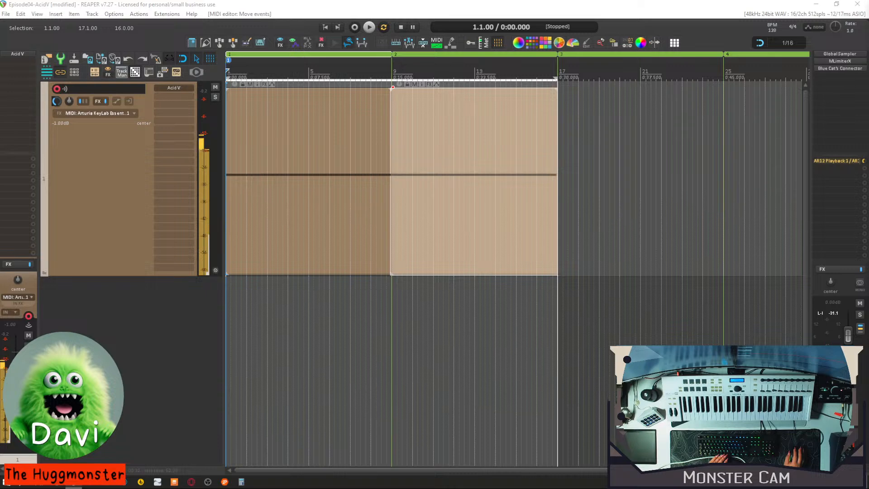
Play the two held-note items from bar 1 to hear how the sequence carries on, and stop playback.
key(space)
key(space)
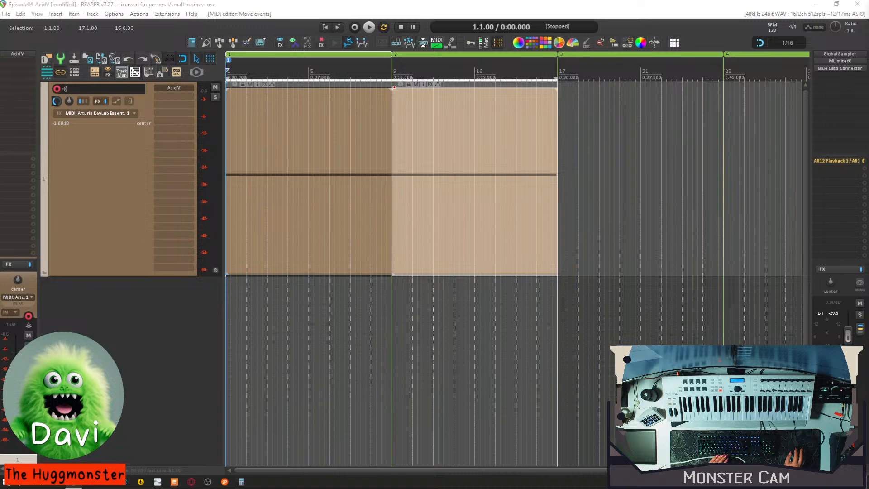
key(space)
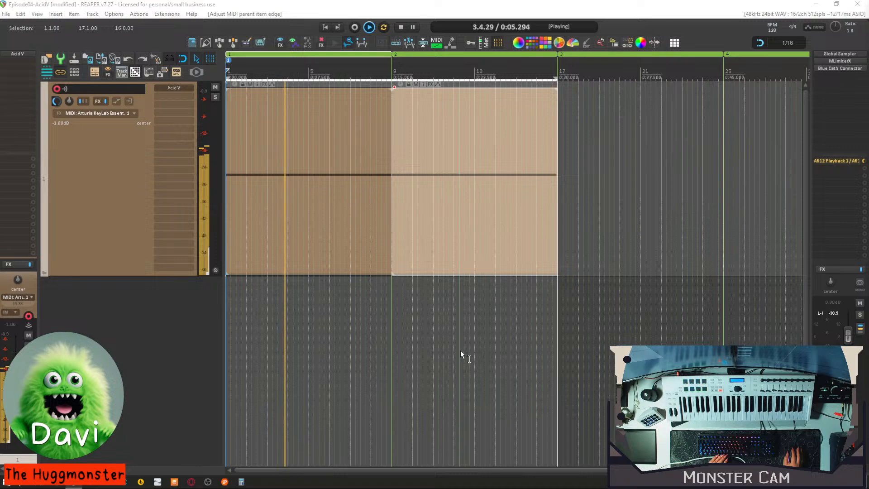
key(space)
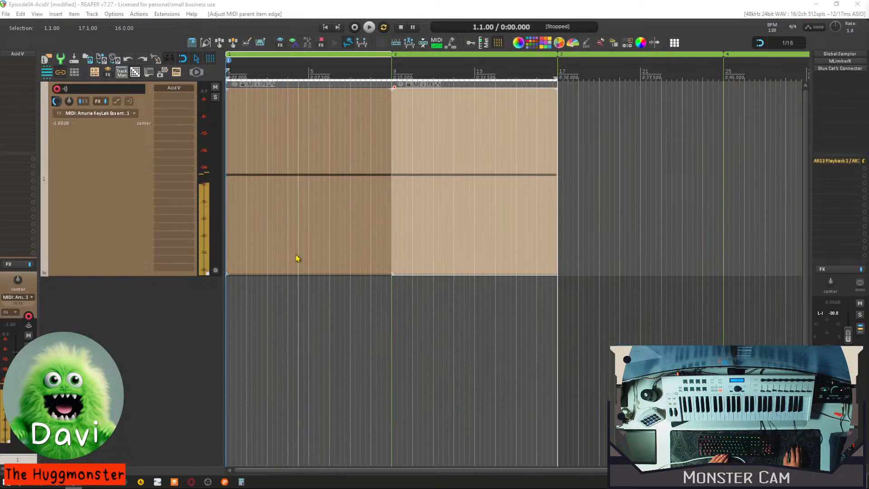
Set the Reset value of Acid V's sequencer to 1 and start playback.
click(174, 88)
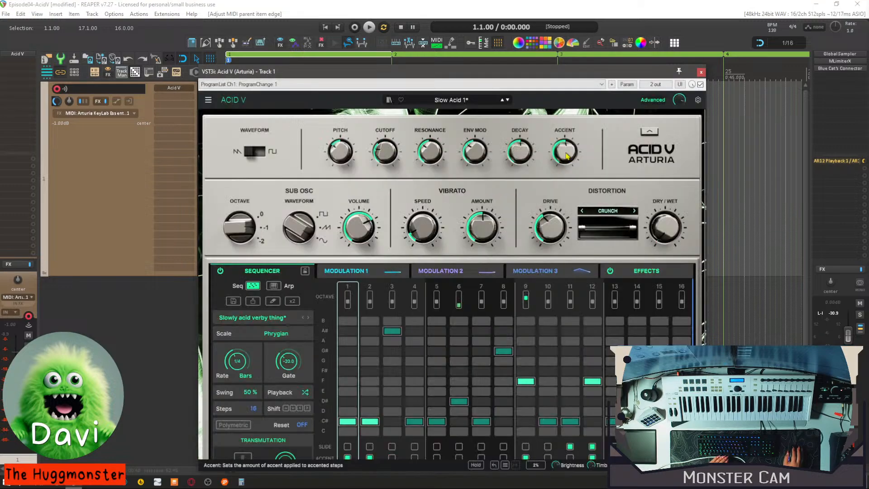
drag(597, 75, 622, 39)
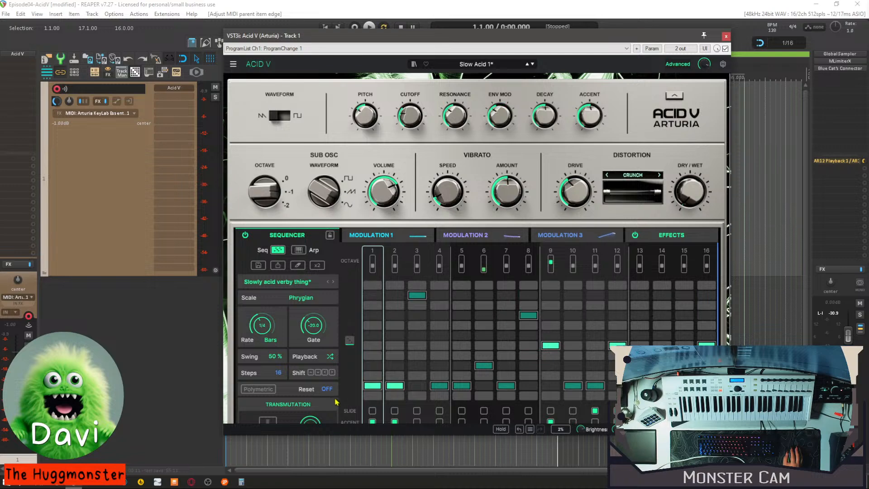
drag(729, 435, 730, 470)
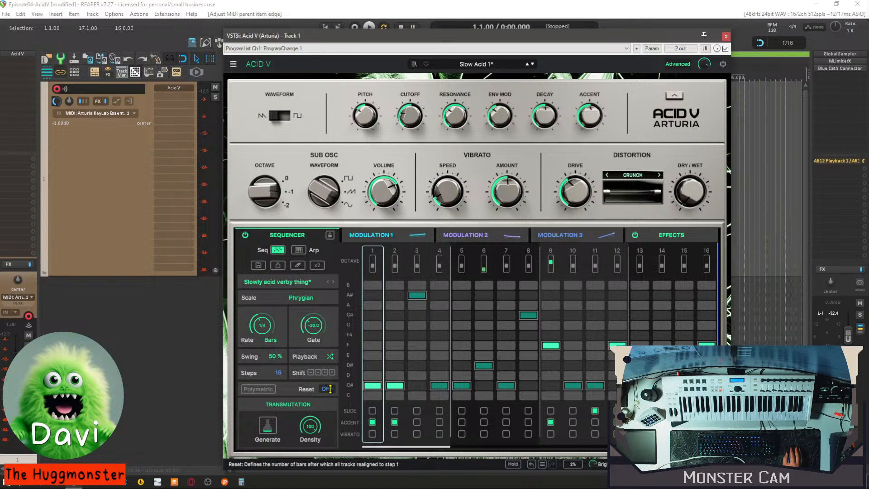
drag(329, 389, 329, 386)
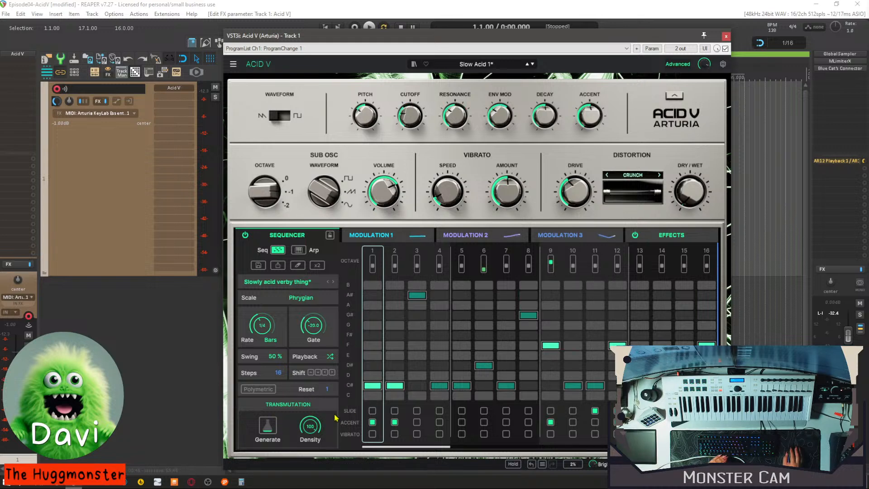
key(space)
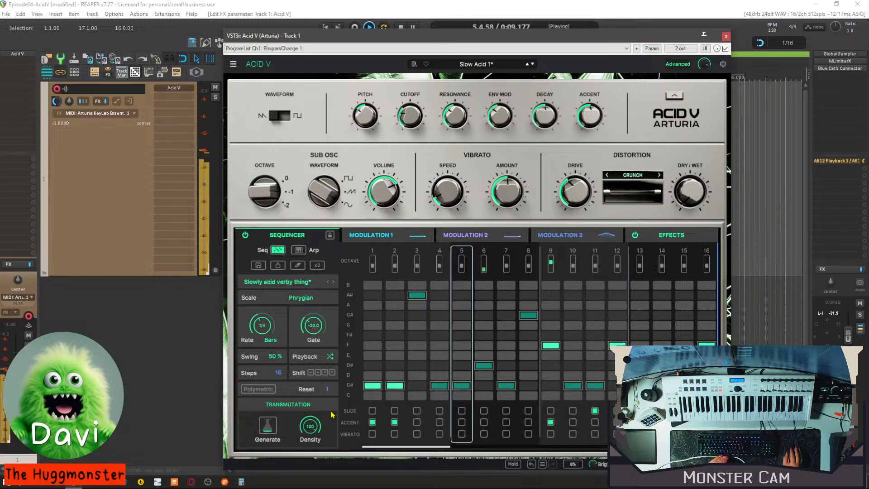
Stop playback, set the sequencer's playback direction to Forward and audition the held-note items.
key(space)
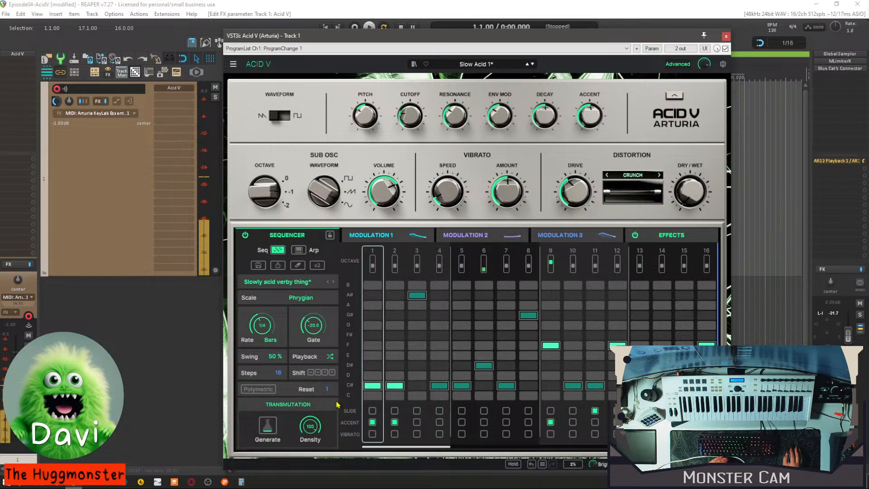
click(330, 356)
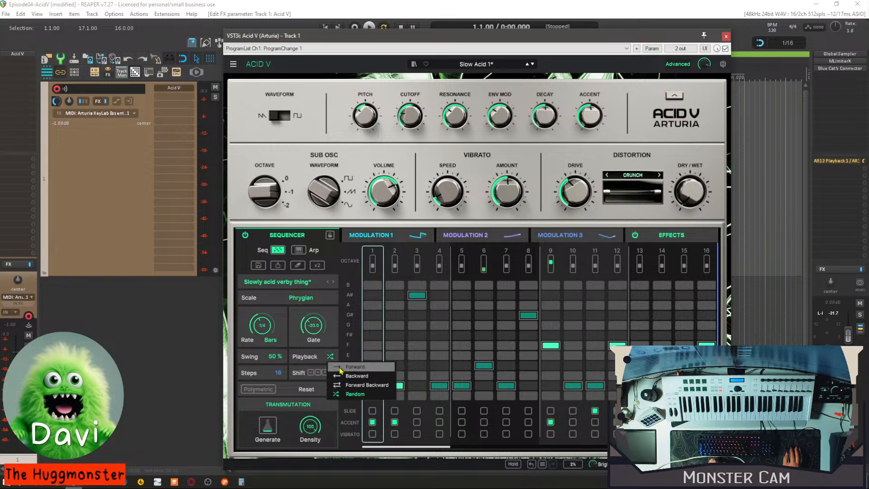
click(342, 367)
key(space)
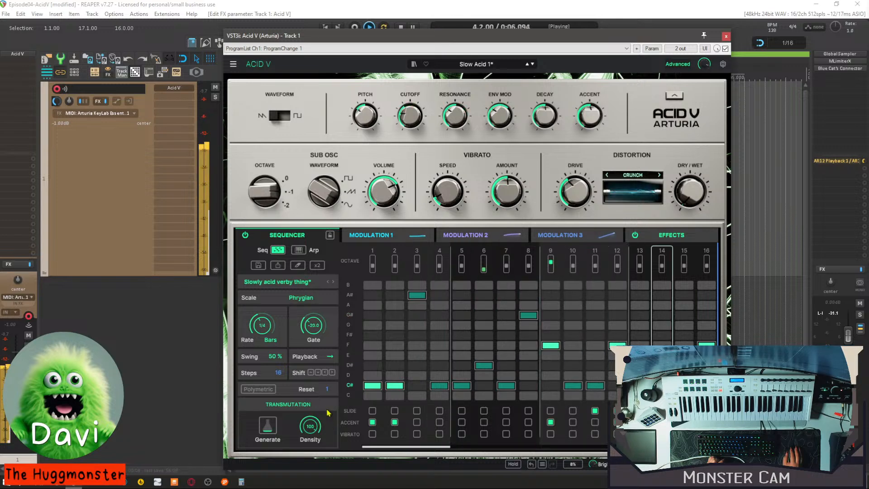
key(space)
Set the sequencer's Reset value to 2 and play the items to hear when the sequence restarts.
drag(327, 389, 327, 385)
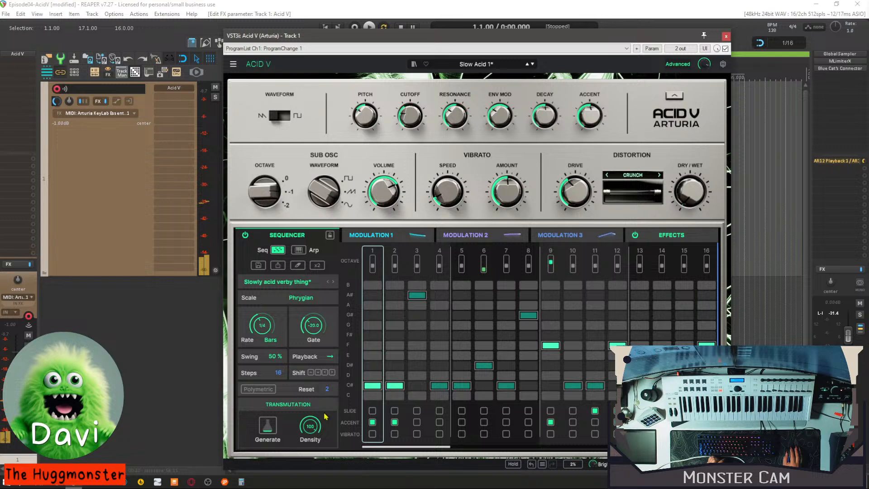
key(space)
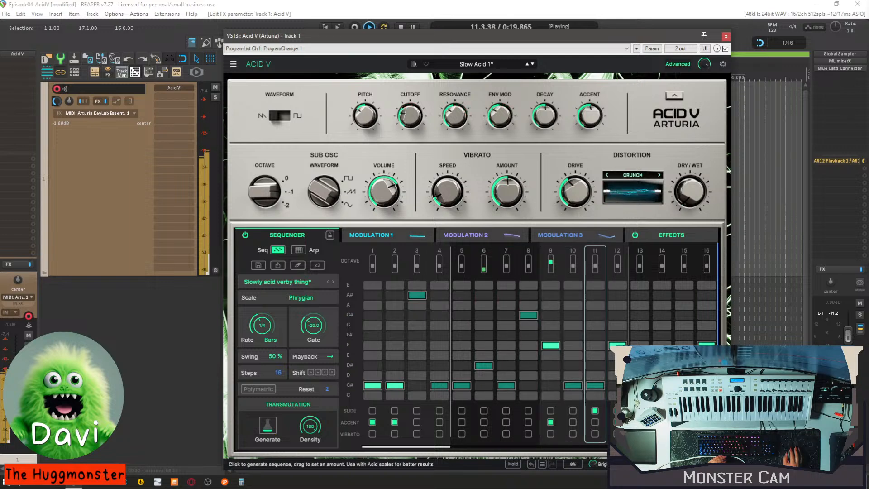
Generate two new sequences in succession with Transmutation during playback, and stop playback.
click(273, 428)
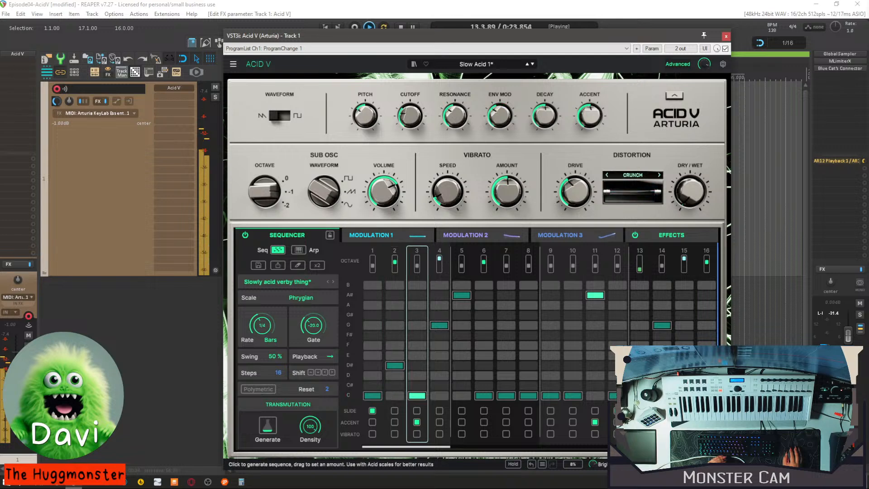
click(281, 426)
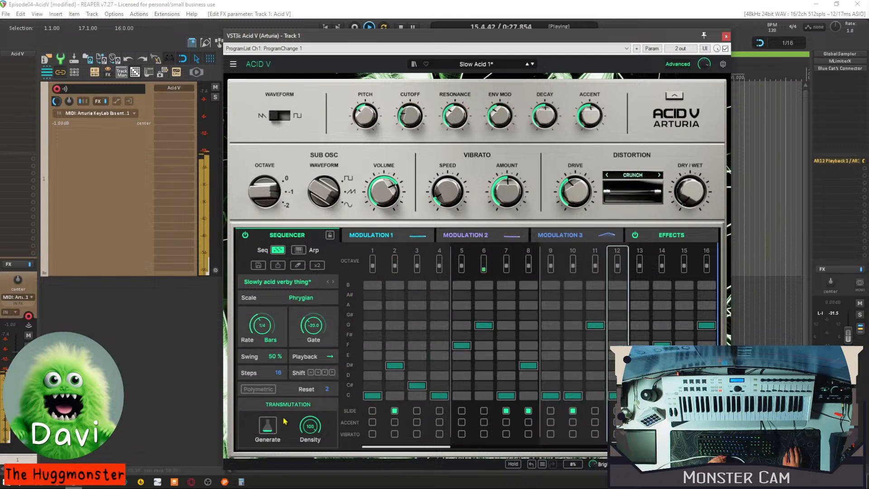
key(space)
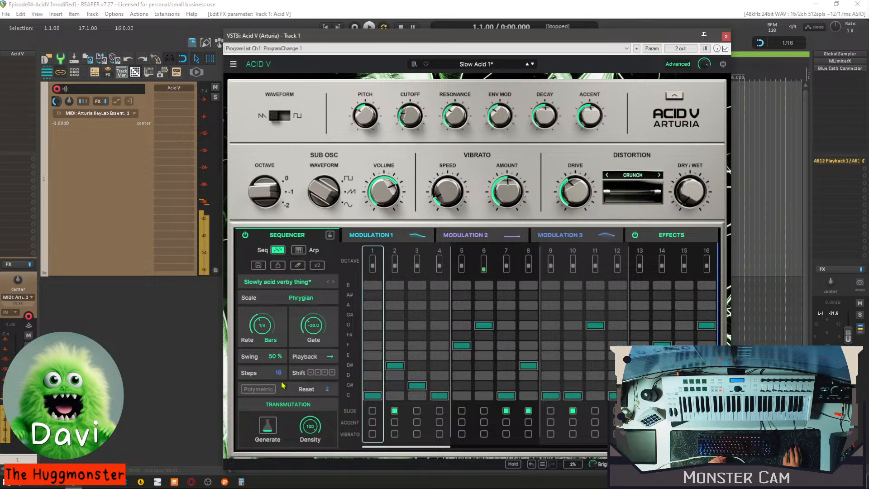
Try a sequence length of 27 steps, return it to 16 and play the generated sequence.
drag(279, 373, 278, 349)
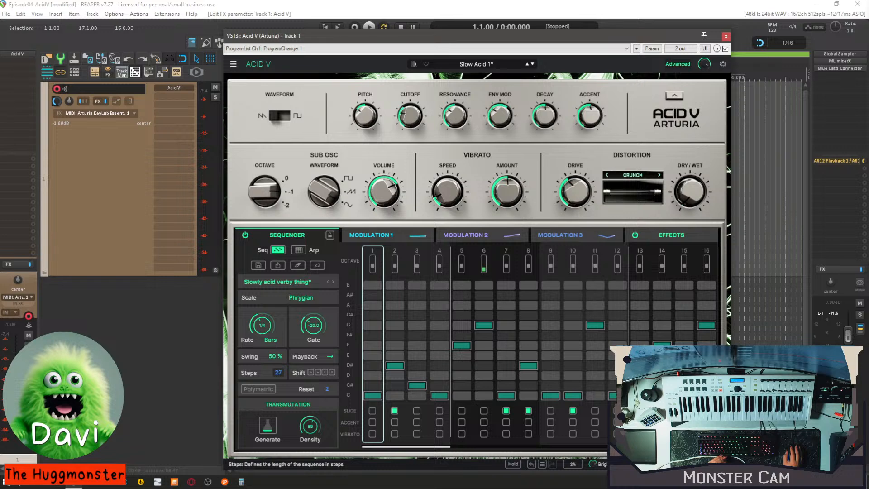
drag(278, 372, 279, 374)
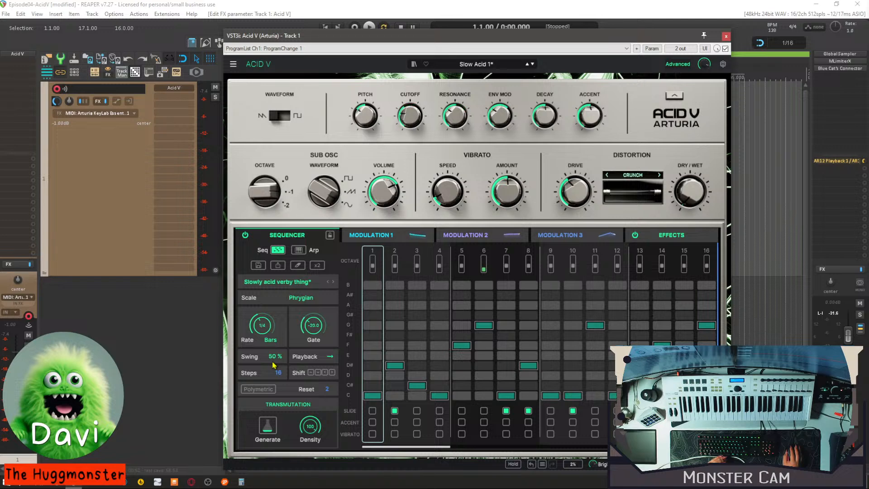
key(space)
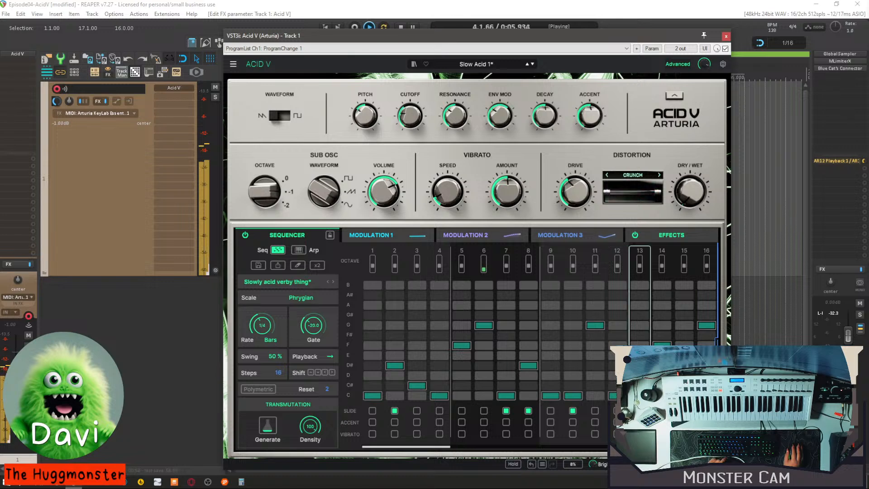
key(space)
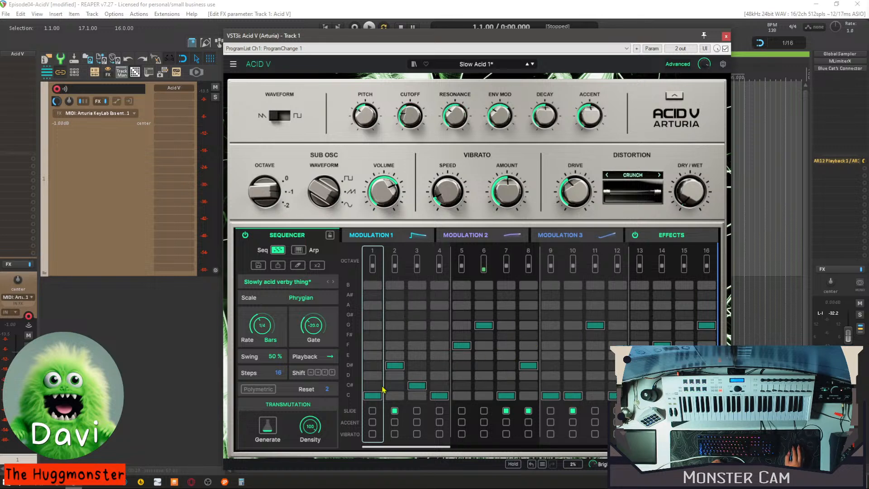
Turn on Polymetric mode with the Accent row at 8 steps and a lengthened Slide row, and audition the result.
click(268, 389)
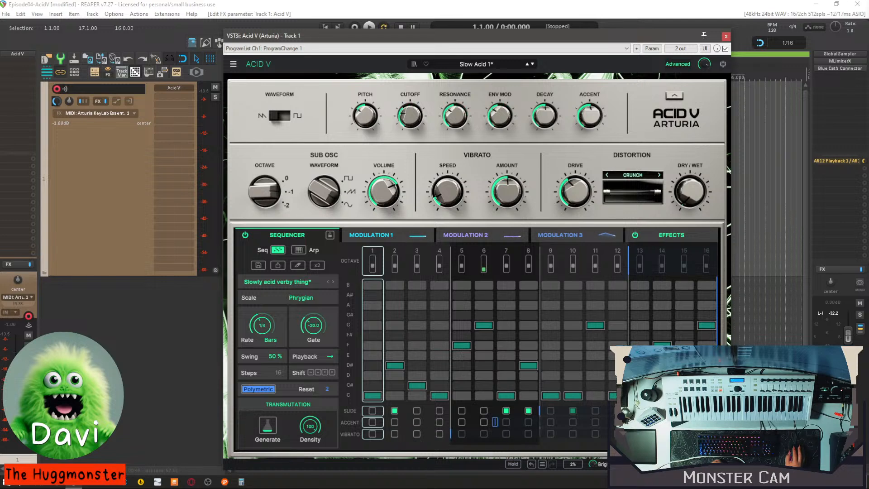
drag(495, 422, 539, 422)
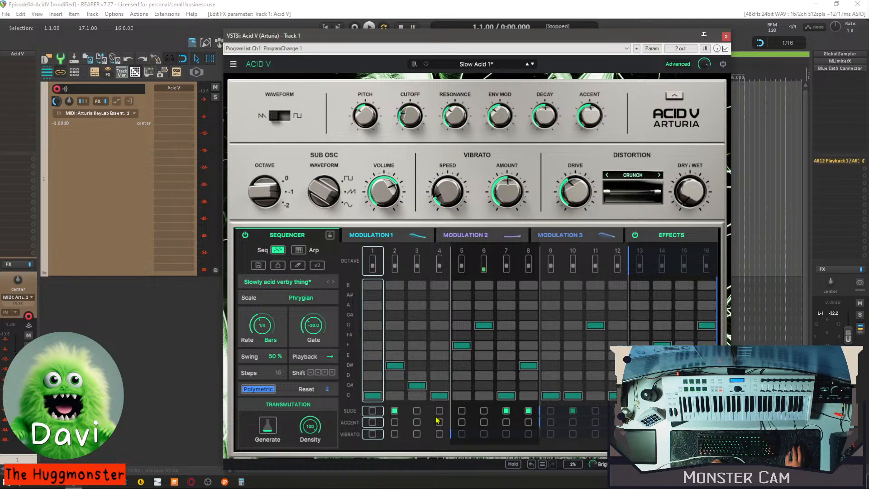
drag(539, 411, 606, 411)
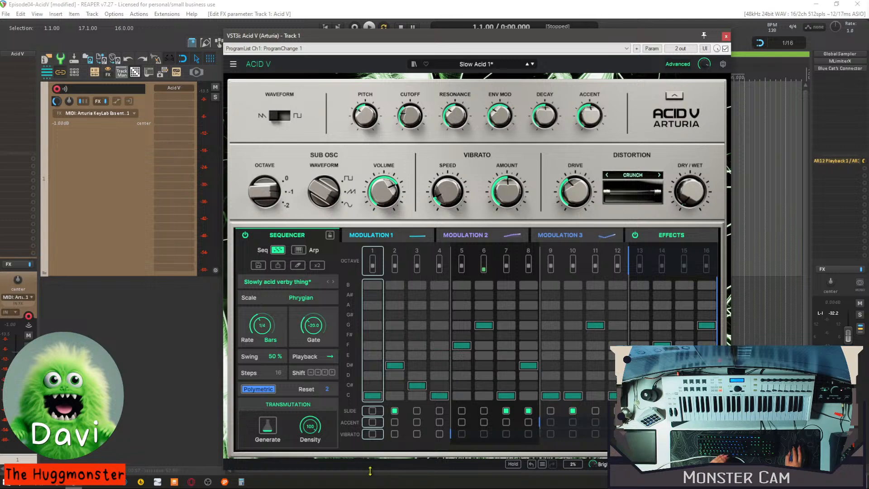
key(space)
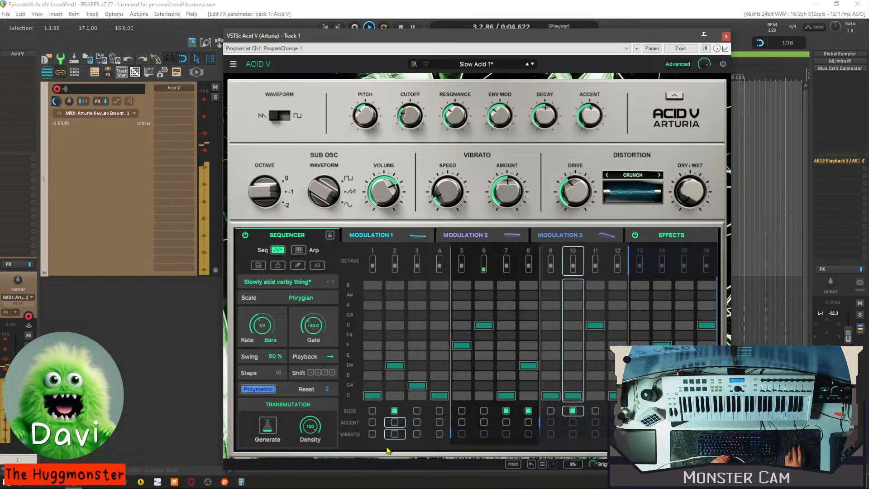
key(space)
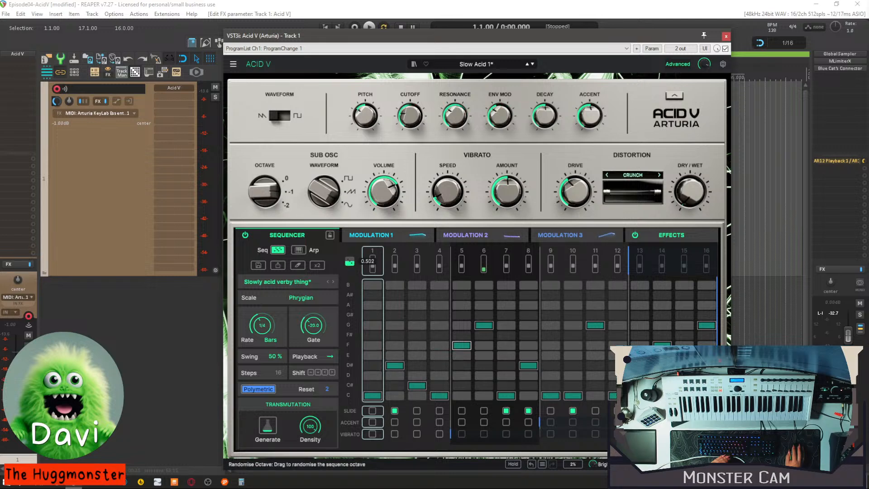
Randomise the sequence's octaves during playback, finishing with an amount of about 0.2, and stop playback.
key(space)
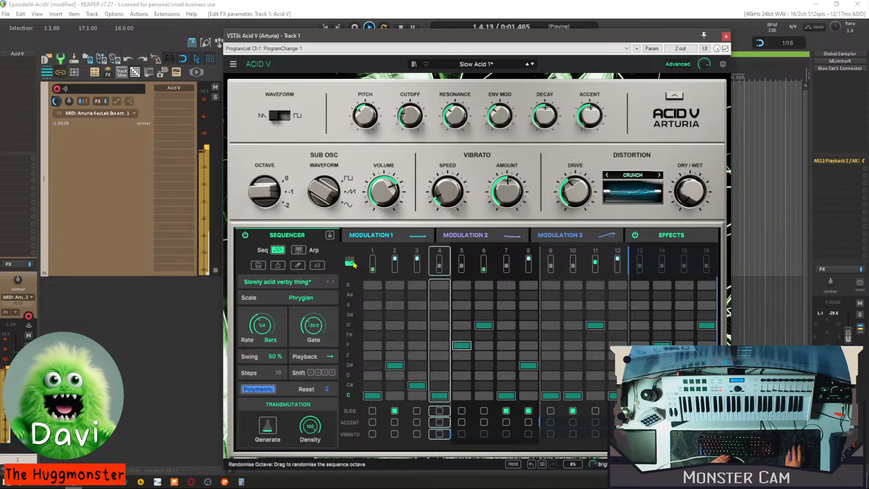
drag(351, 264, 351, 290)
key(space)
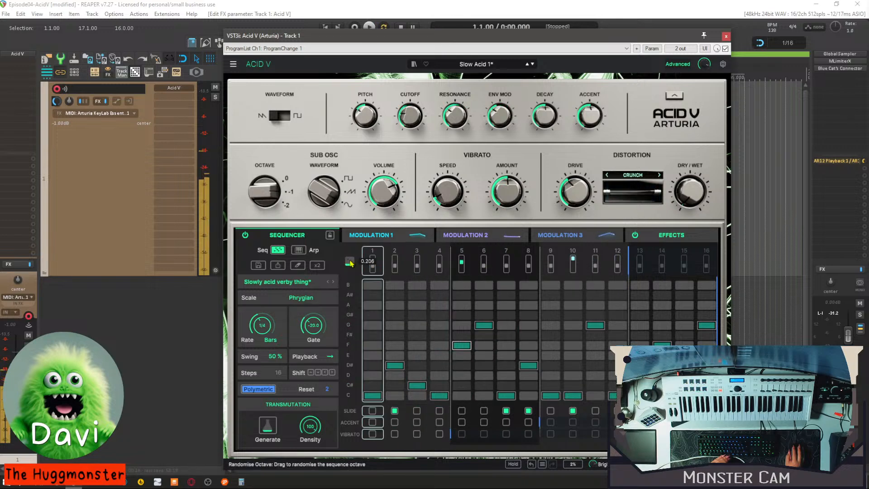
Randomise the sequence's notes during playback, listen to the result and stop playback.
key(space)
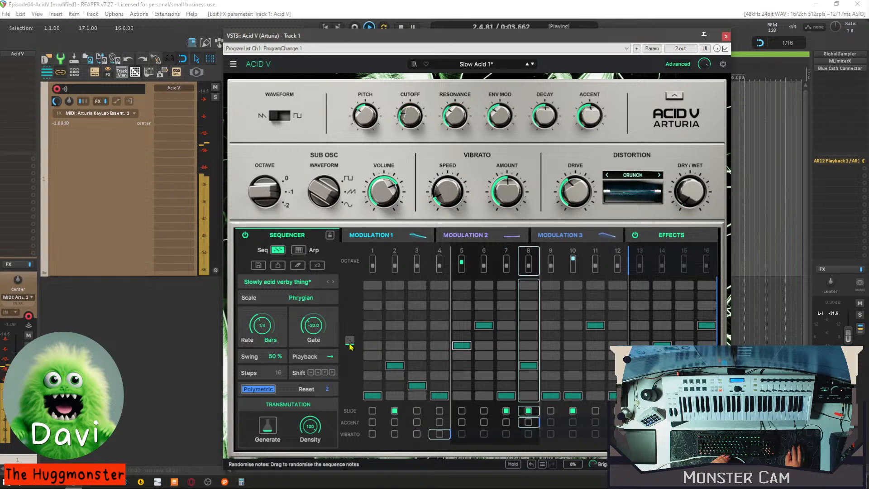
drag(350, 340, 351, 343)
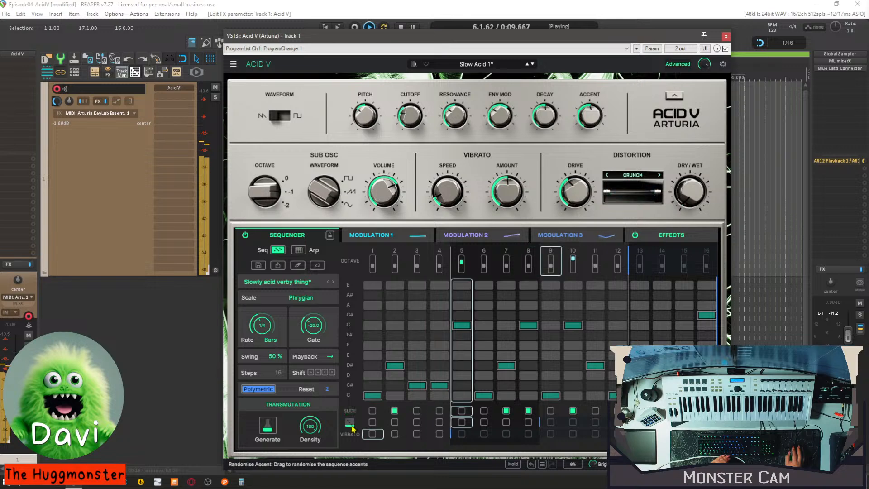
key(space)
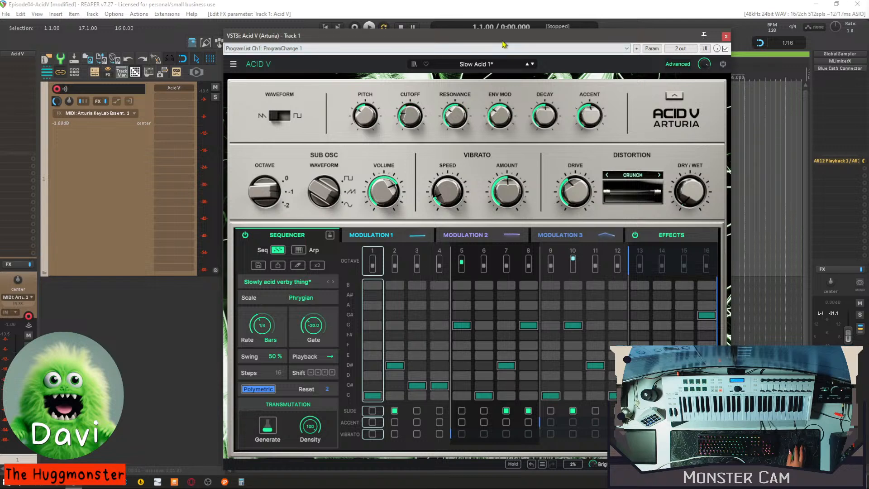
Move the Acid V window aside and insert a second track from the Midi-Keys-Start-Keylab49 track template.
drag(501, 42, 554, 33)
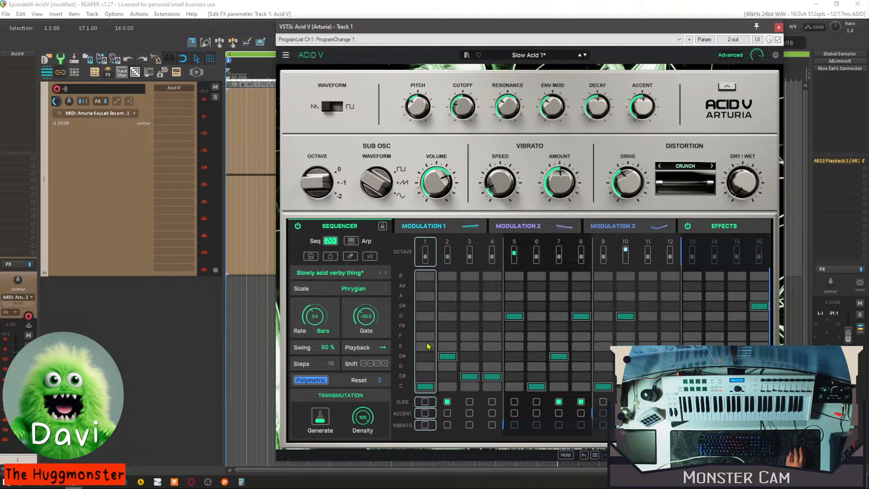
right_click(142, 326)
mouse_move(145, 330)
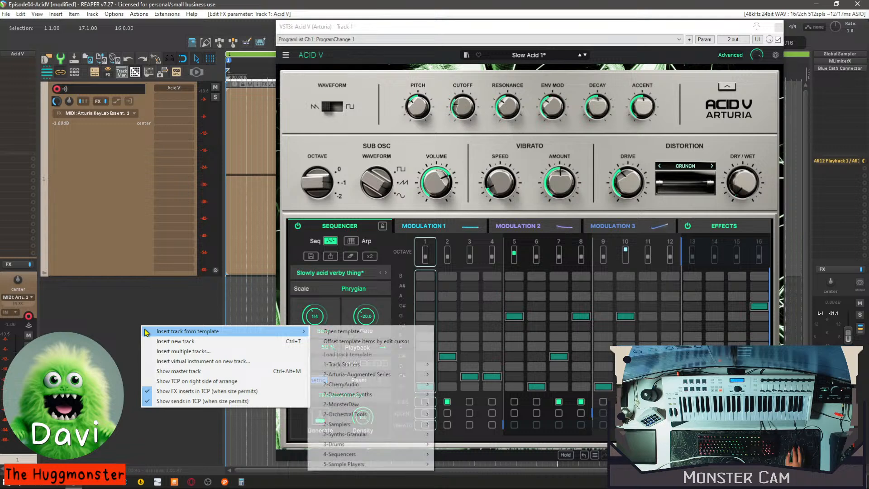
mouse_move(371, 369)
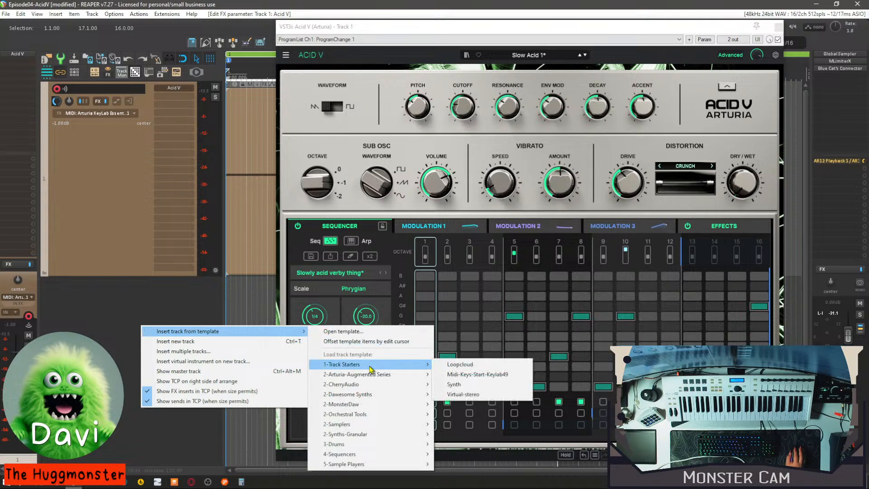
click(473, 375)
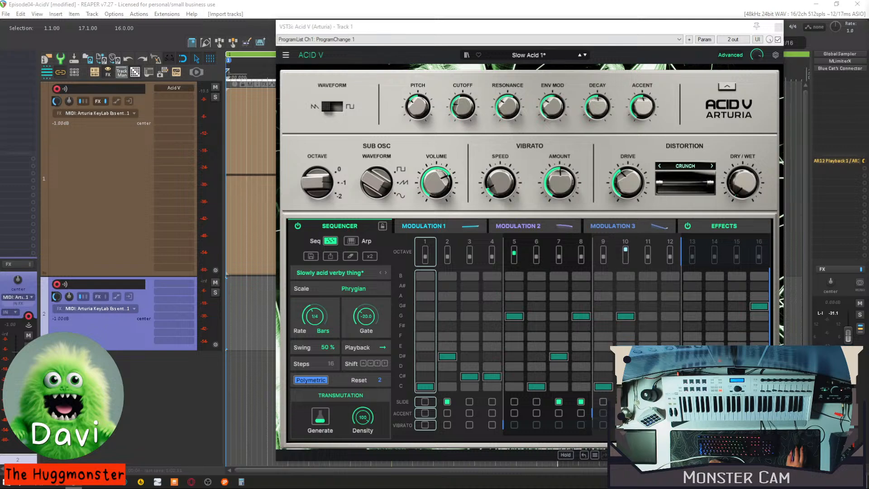
Add the kHs ONE synth to track 2, load its BASS - 303 preset and close the plugin window.
drag(455, 286, 177, 284)
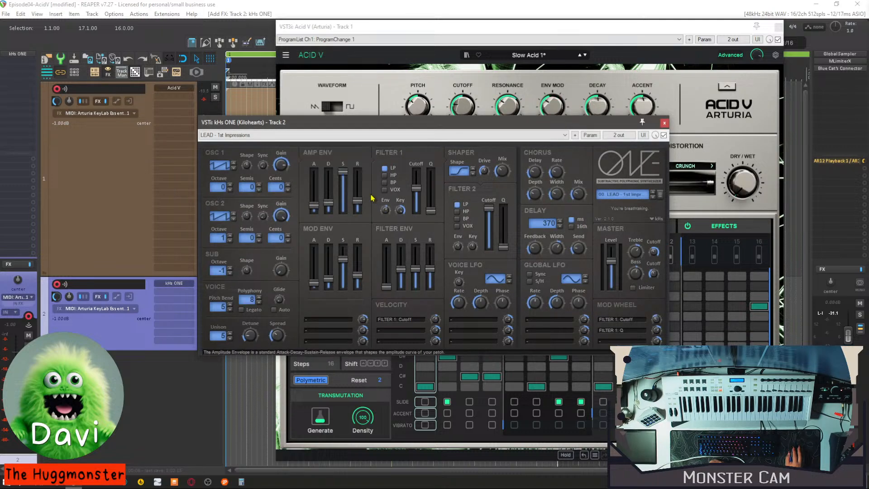
click(624, 195)
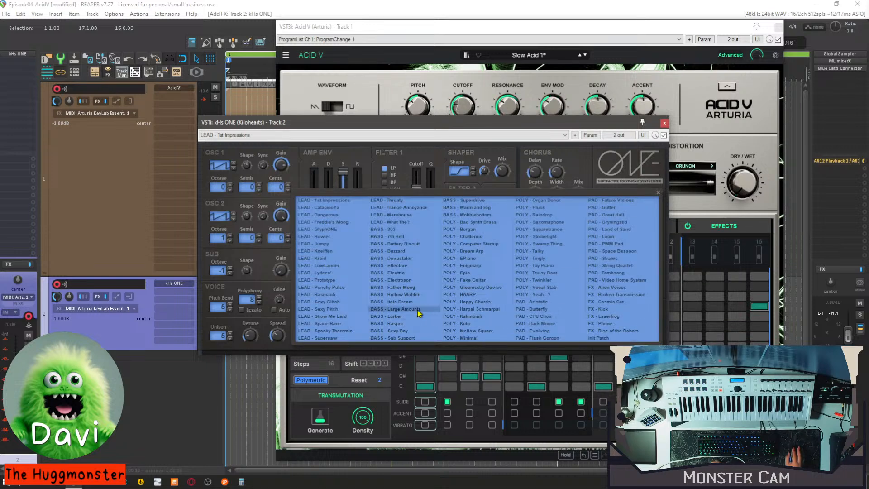
click(413, 229)
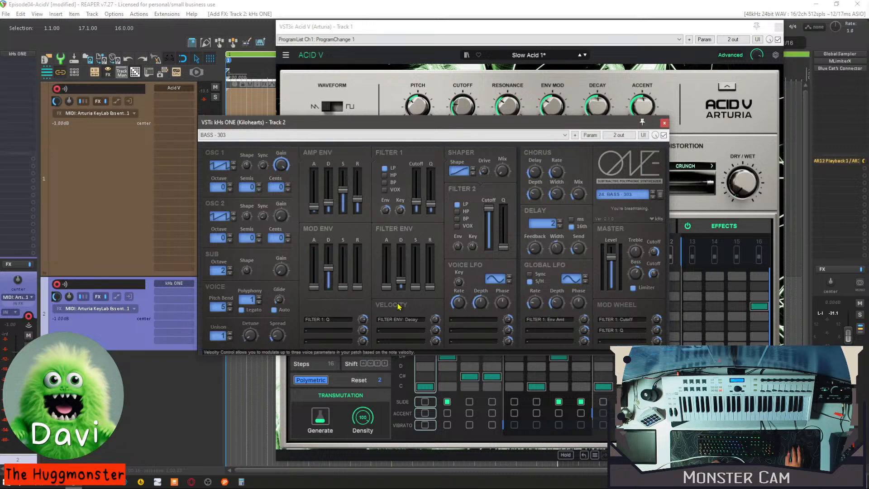
click(664, 123)
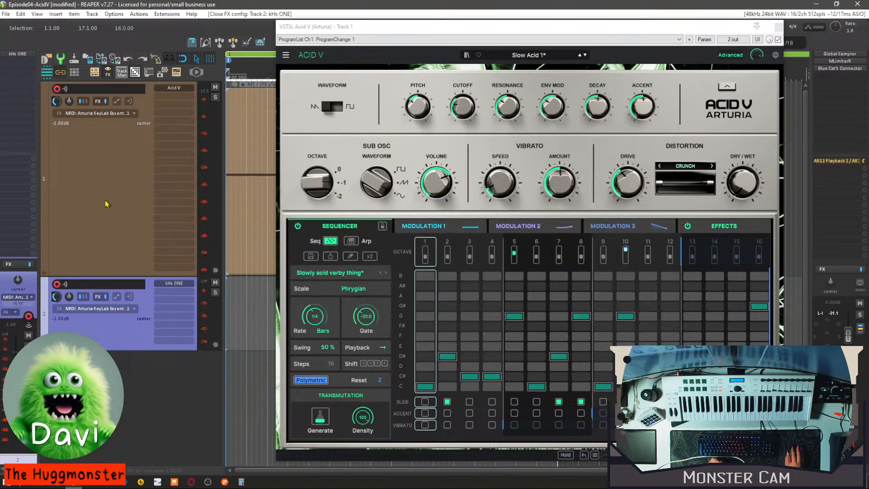
Create a send from track 1 to track 2 with MIDI set to All, and close the send controls.
click(84, 105)
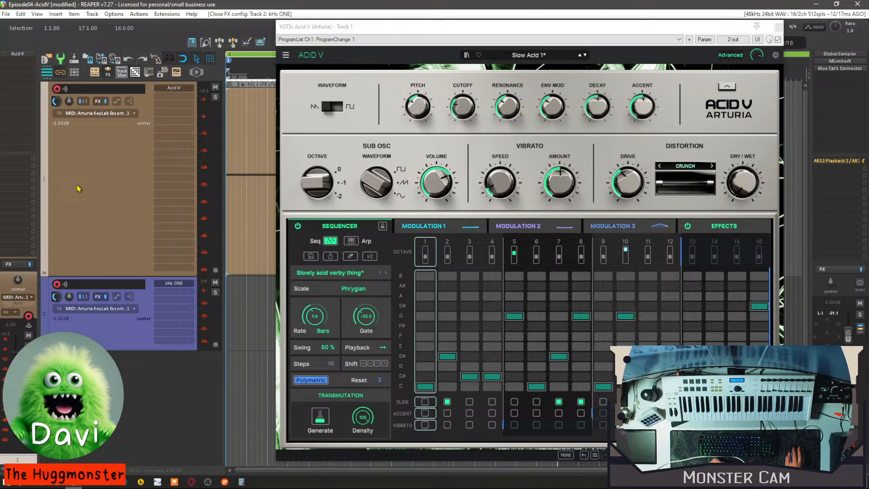
click(84, 296)
click(172, 349)
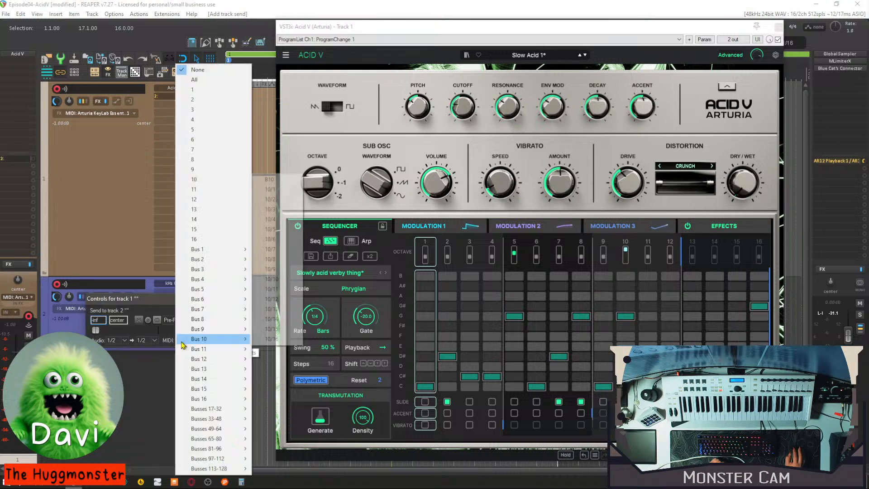
click(208, 86)
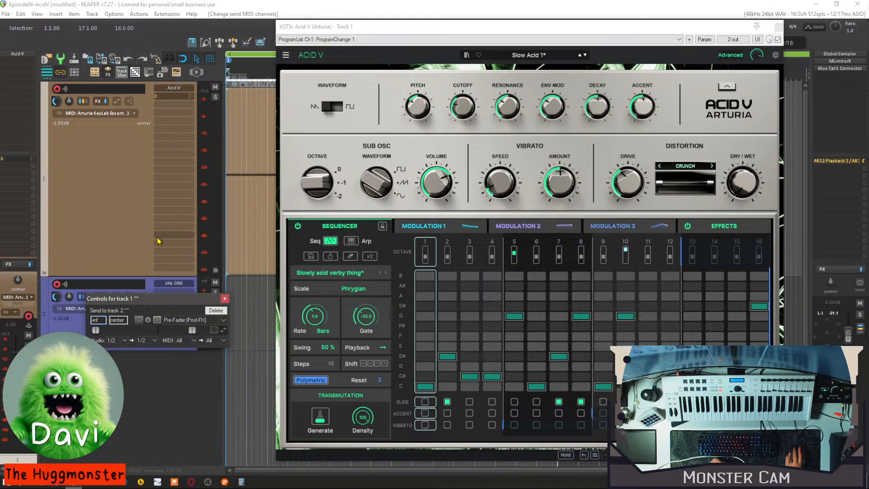
click(225, 299)
Start playback and solo track 2 to hear kHs ONE driven by the send from track 1.
key(space)
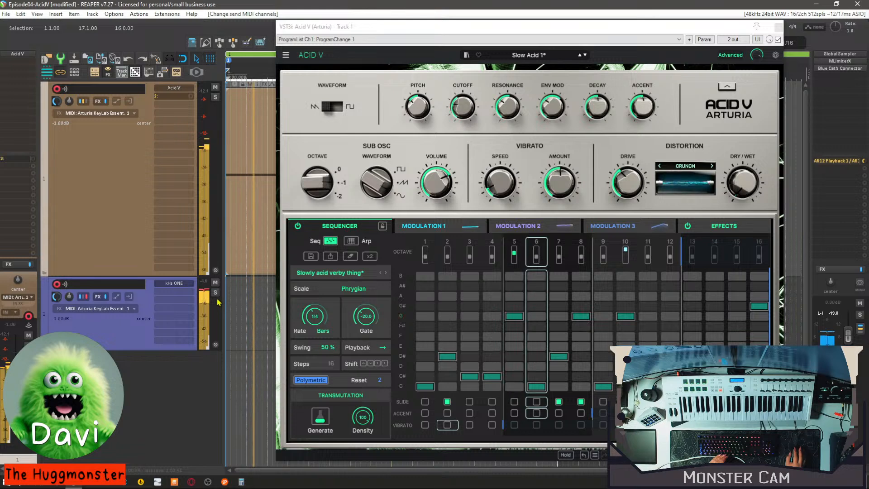
click(215, 293)
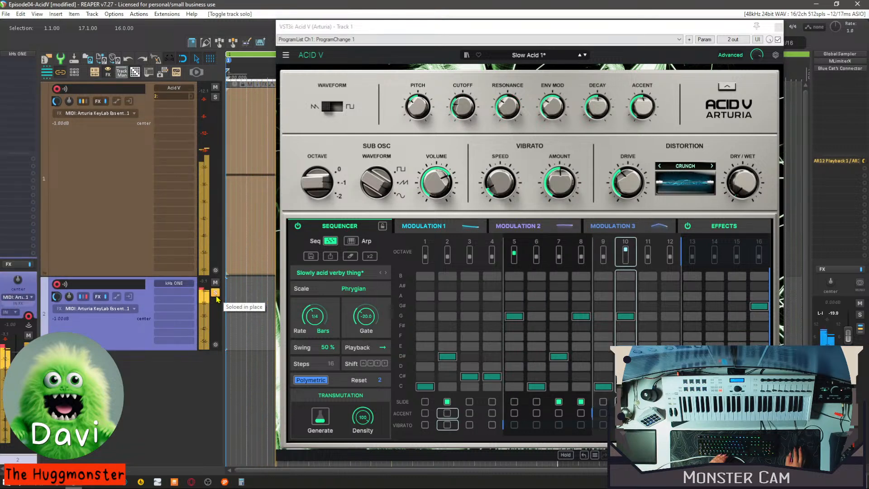
Stop playback, reopen kHs ONE on track 2 and audition the BASS - Hollow Wobble and LEAD - What The? presets.
key(space)
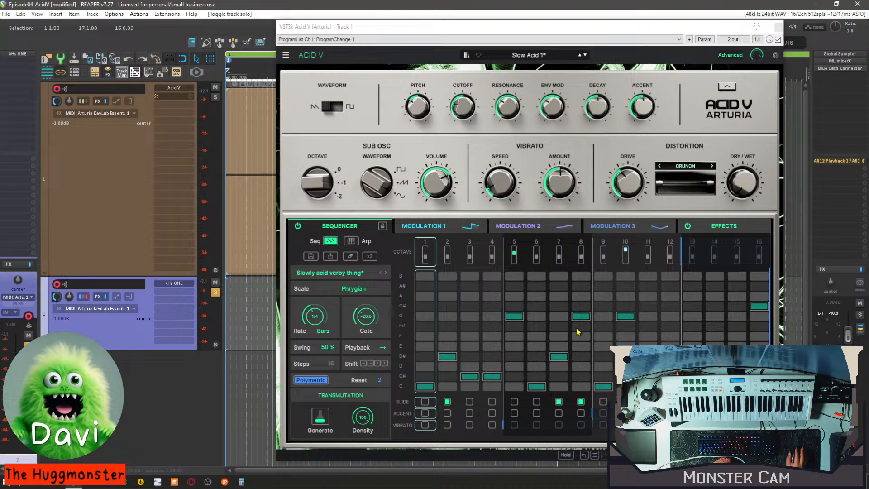
click(176, 284)
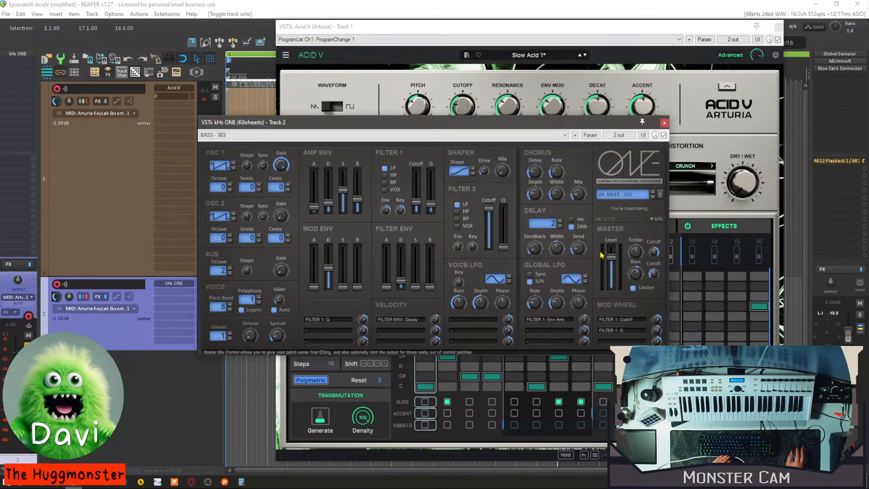
click(632, 199)
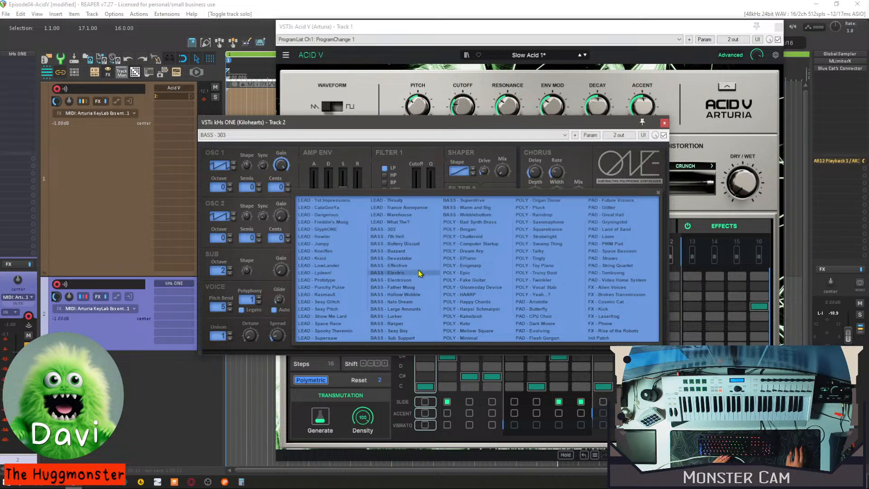
click(416, 295)
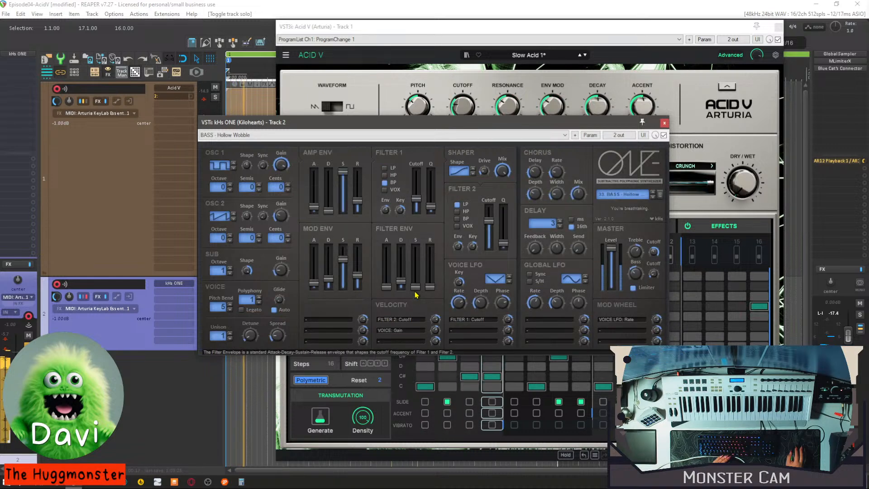
click(622, 194)
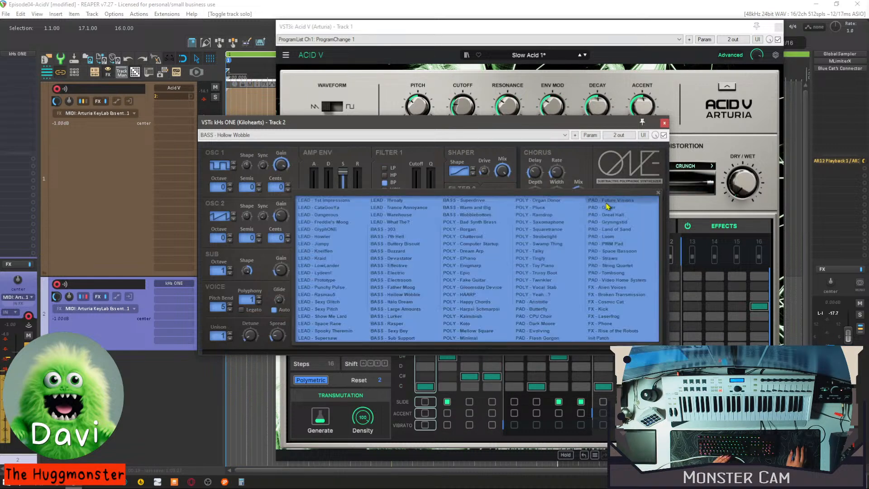
click(416, 221)
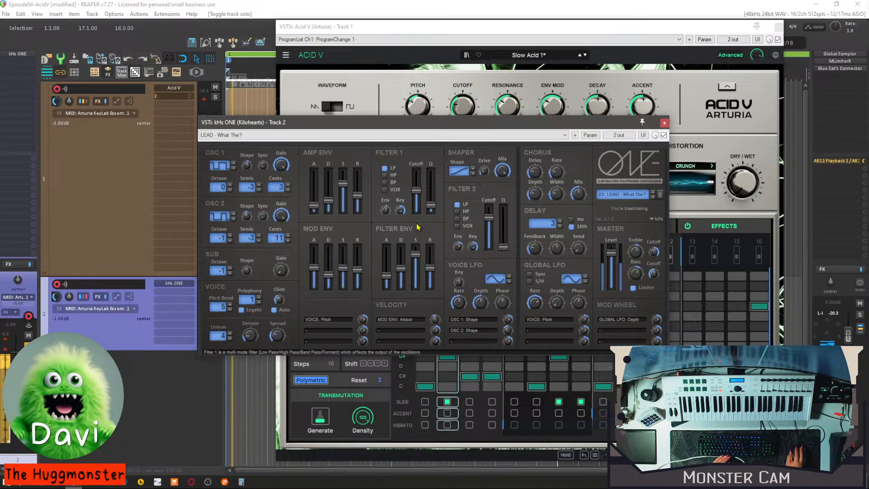
Audition the BASS - 7th Hell and BASS - Devastator presets in kHs ONE.
click(620, 200)
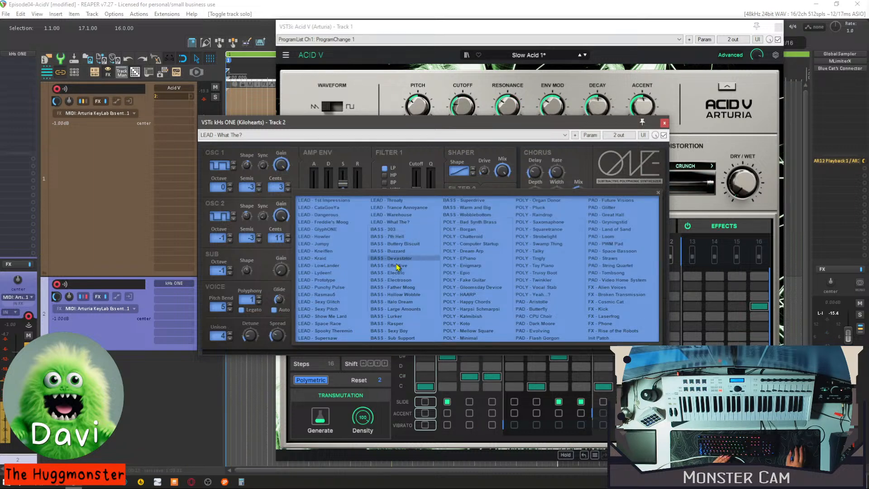
click(410, 237)
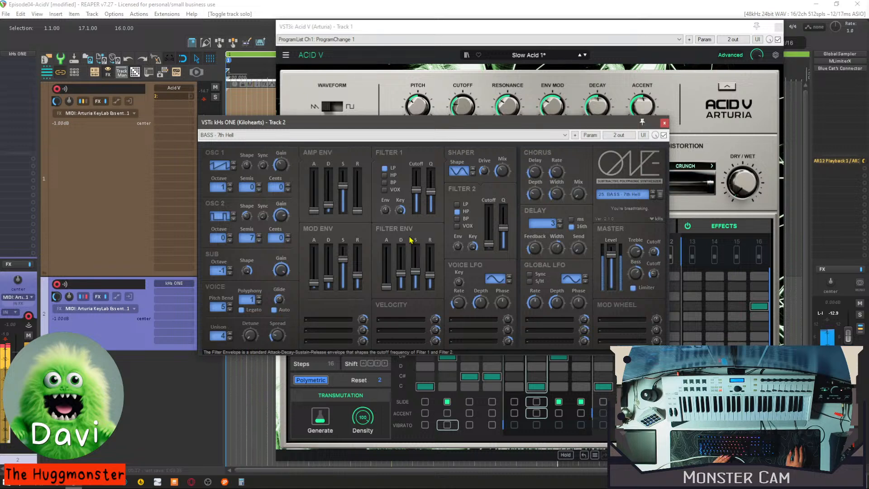
click(627, 195)
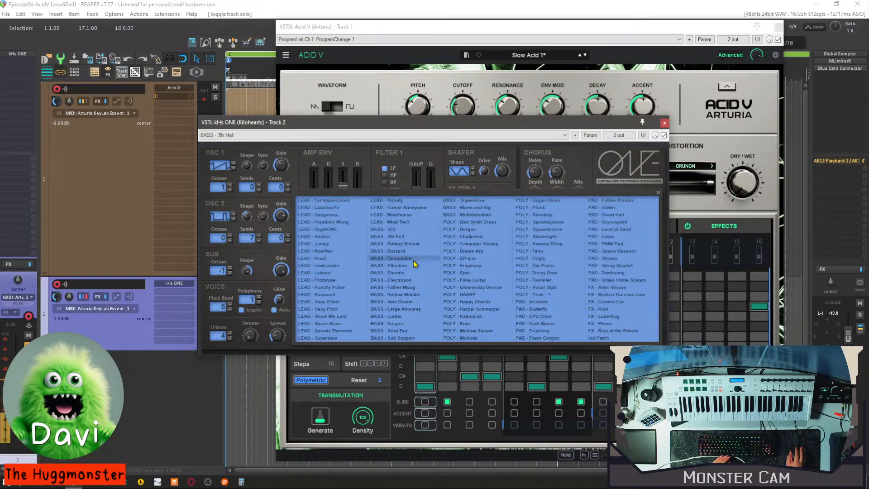
click(408, 259)
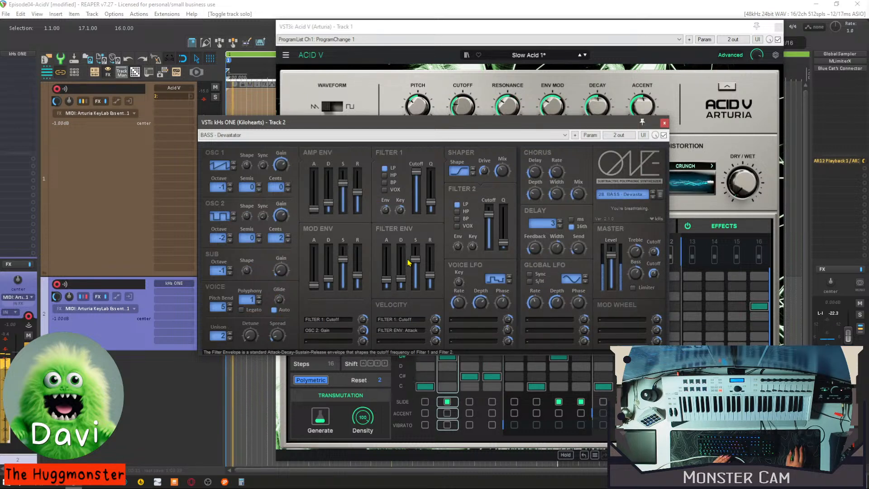
Audition LEAD - Spooky Theremin and LEAD - Sexy Pitch, advance to LEAD - Show Me Lard, and close the kHs ONE window.
click(626, 195)
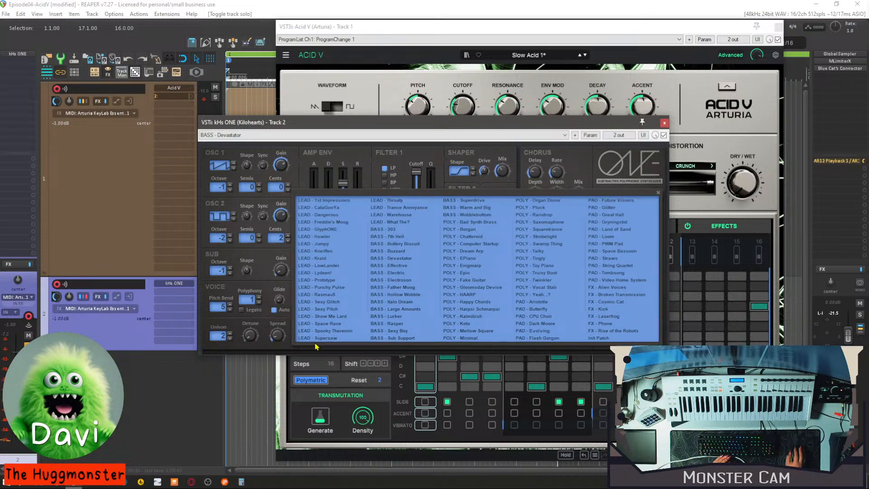
click(334, 331)
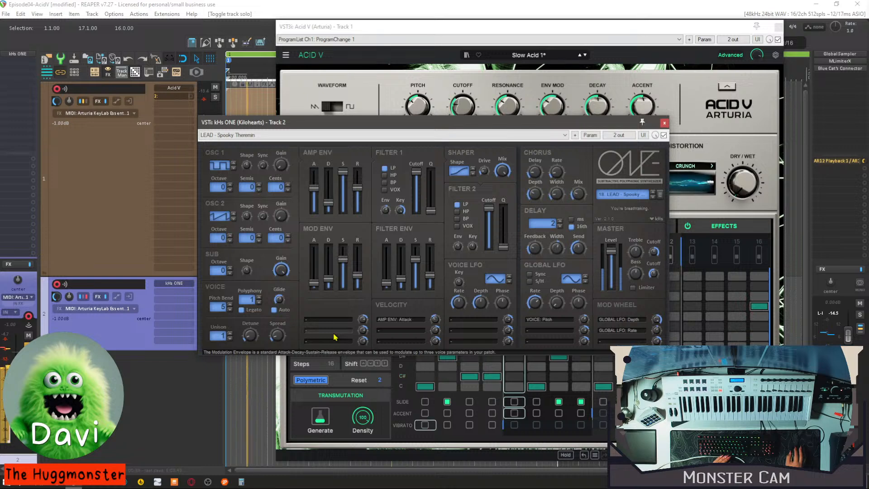
click(623, 194)
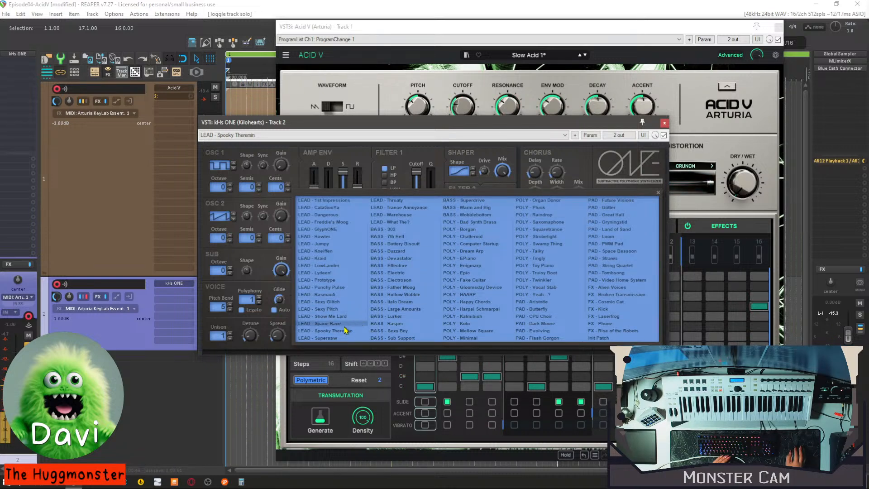
click(331, 310)
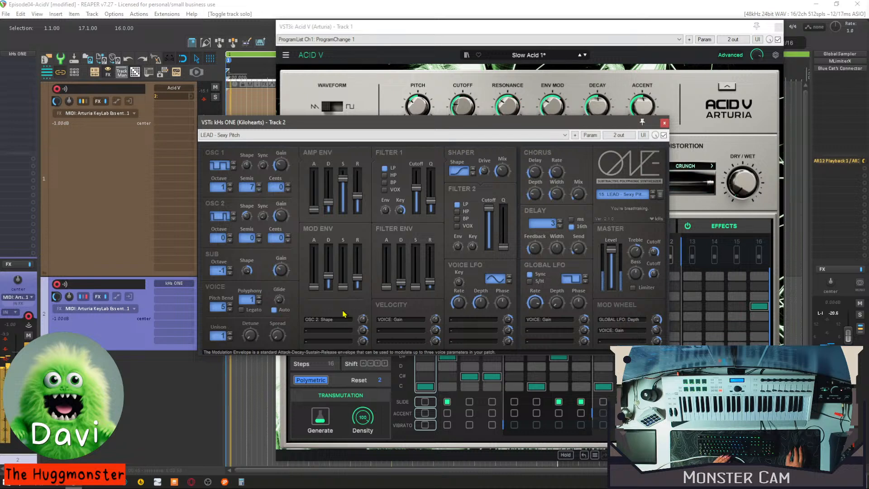
click(652, 196)
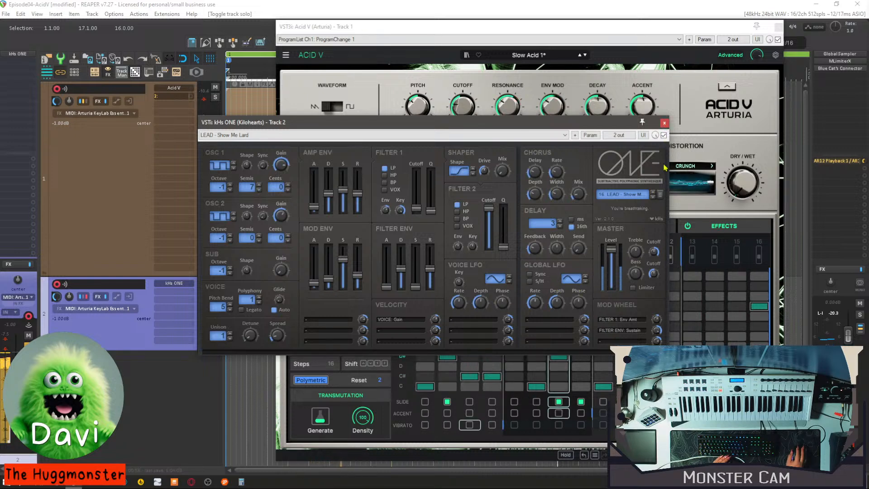
click(664, 123)
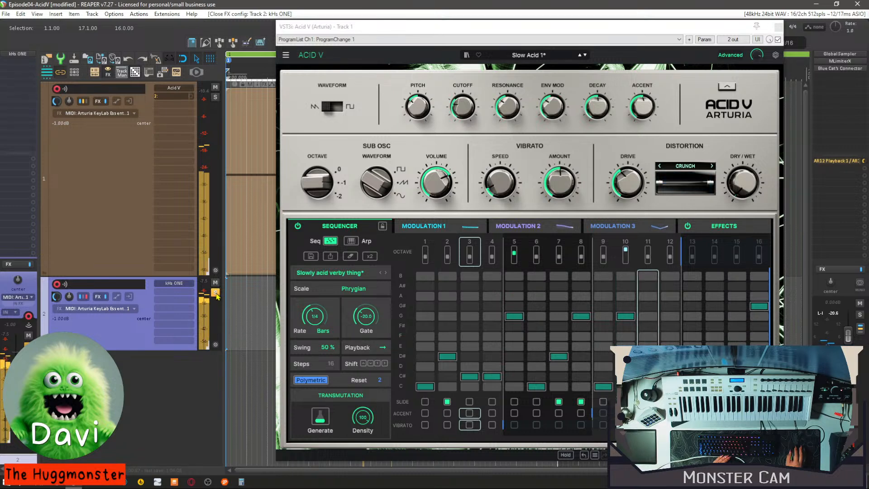
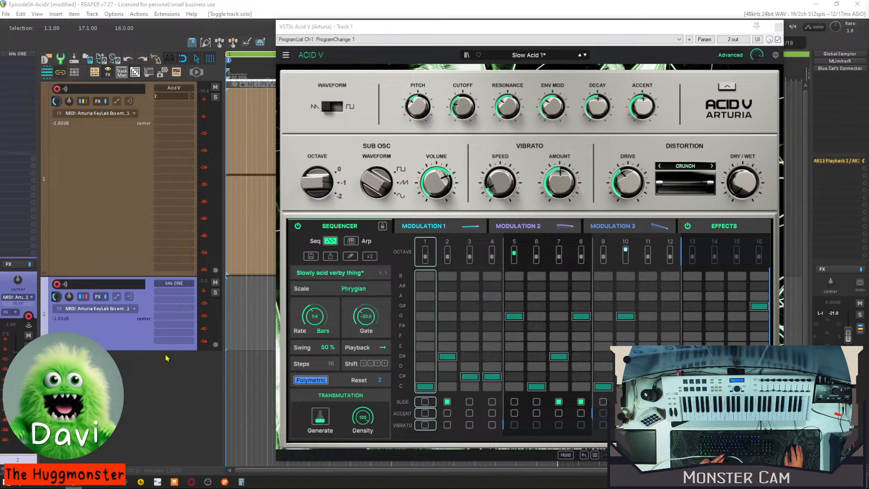
Toggle playback, reopen kHs ONE on track 2, try the FX - Broken Transmission preset and load FX - Laserfrog.
click(425, 12)
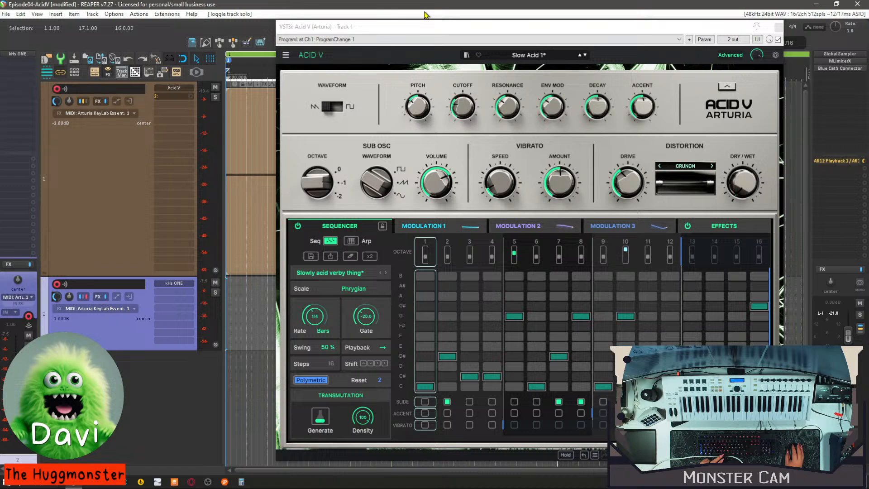
key(space)
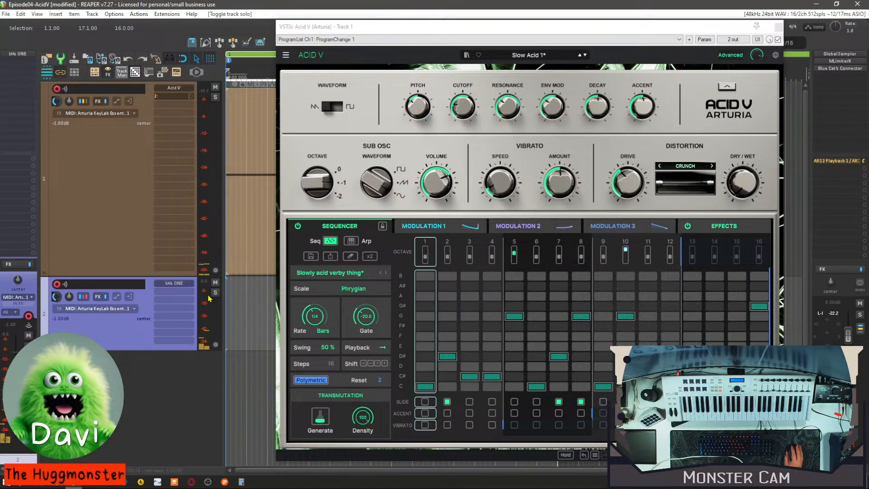
click(189, 284)
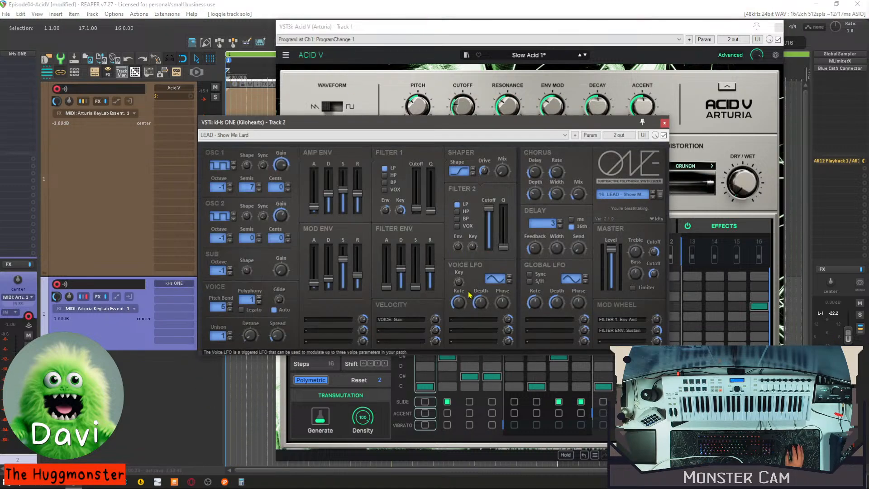
click(628, 196)
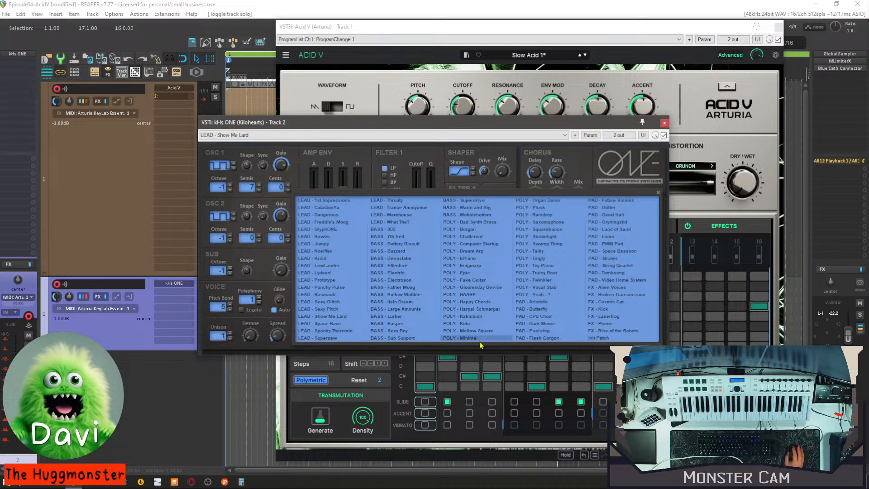
click(621, 294)
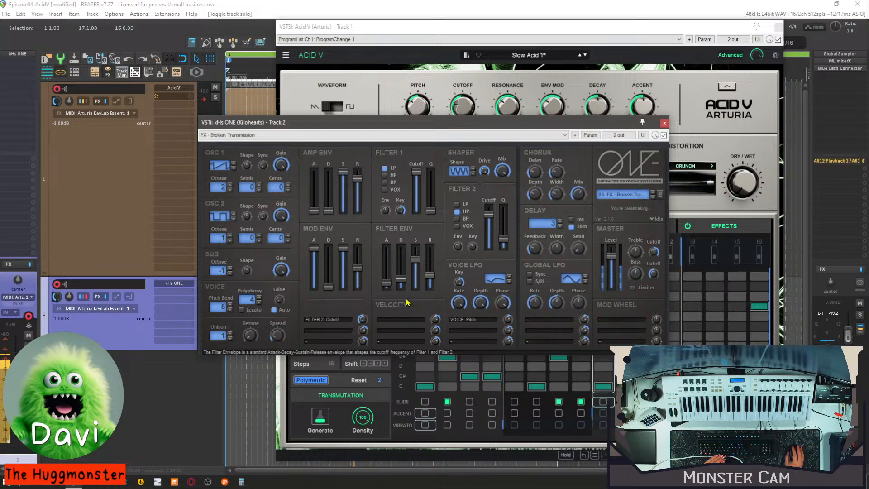
click(625, 193)
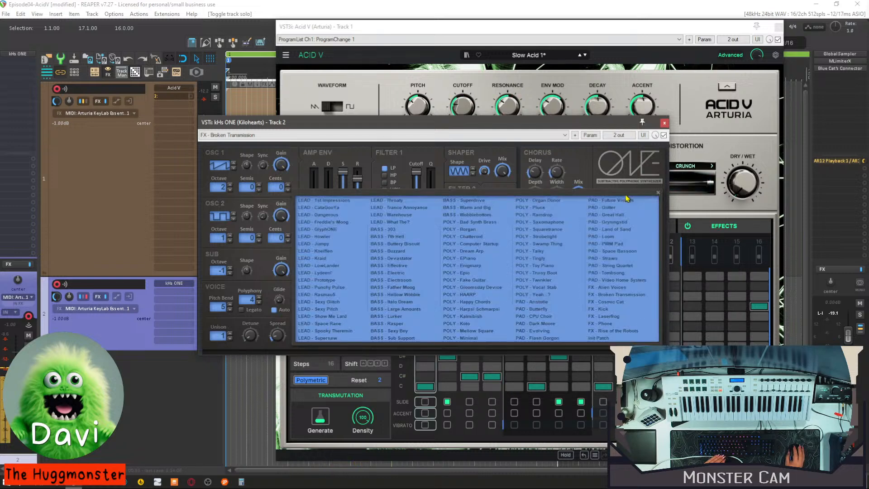
click(608, 316)
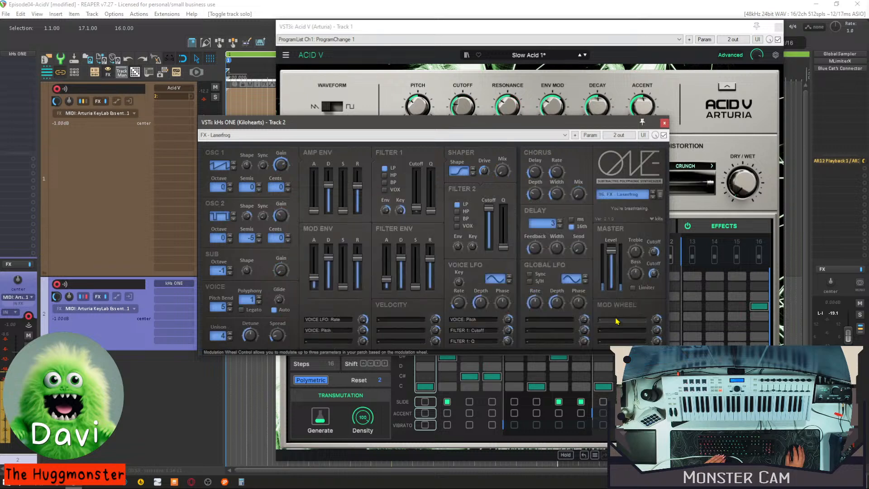
Audition the kHs ONE presets FX - Kick, FX - Phone and FX - Rise of the Robots on track 2.
click(620, 194)
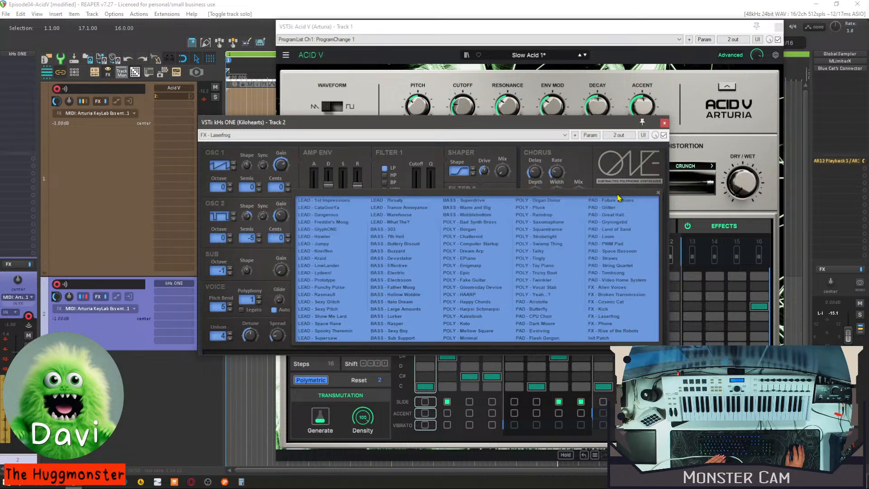
click(621, 311)
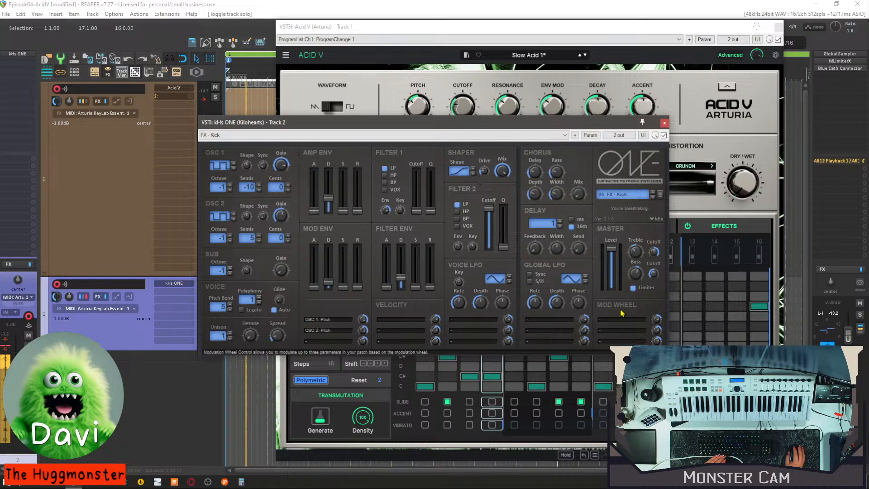
click(622, 194)
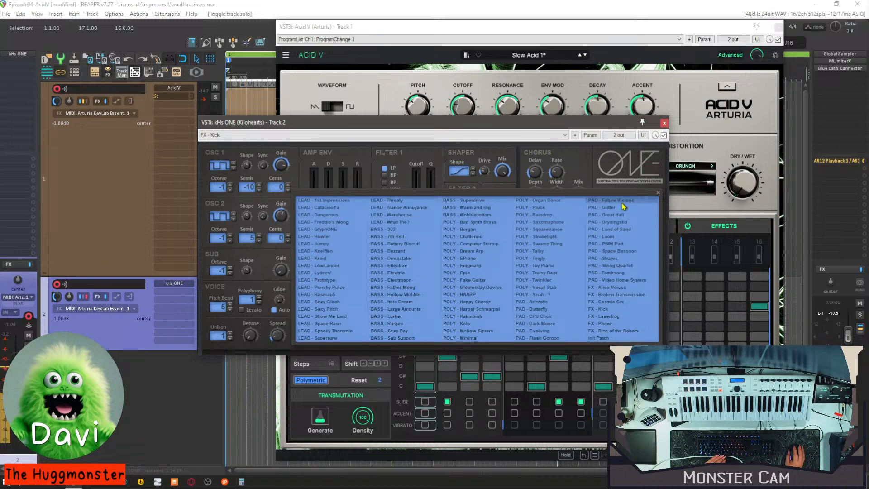
click(616, 323)
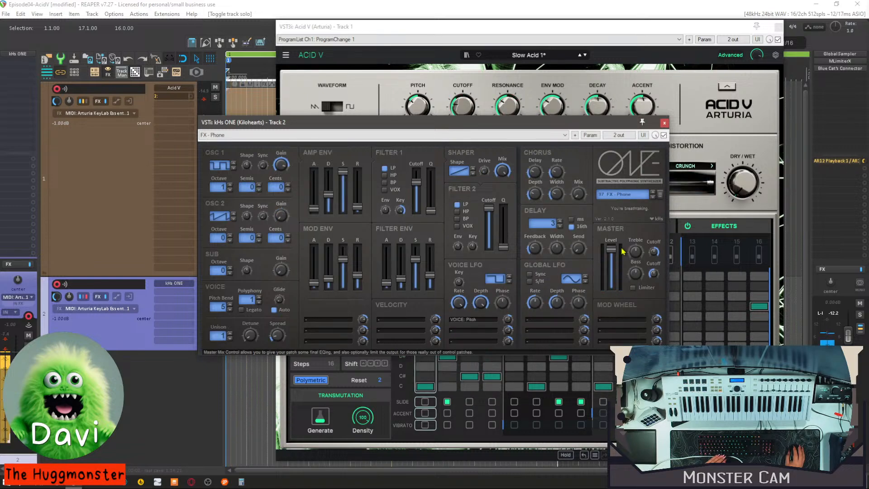
click(622, 195)
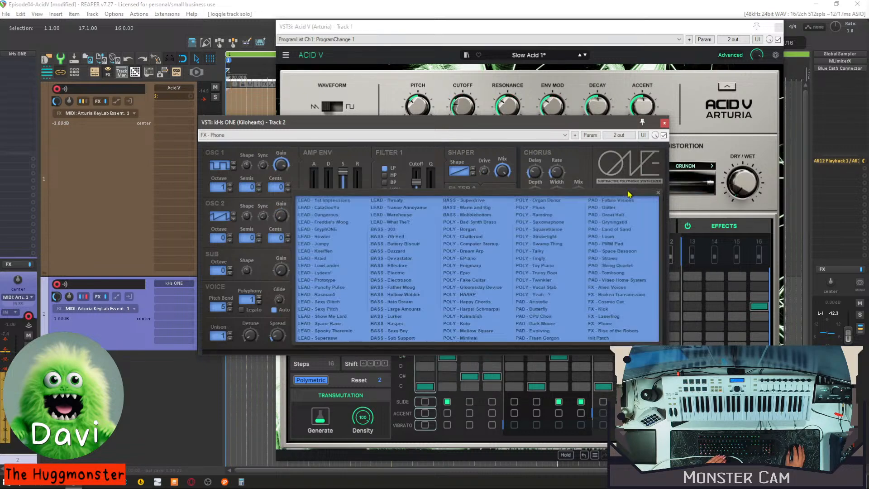
click(616, 330)
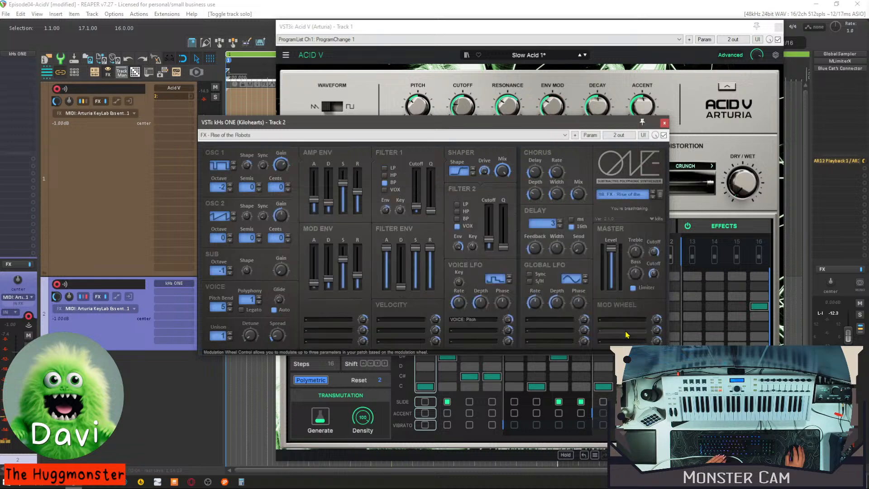
Try the LEAD - Trance Annoyance and LEAD - Supersaw presets, and finish on POLY - Swamp Thing.
click(622, 194)
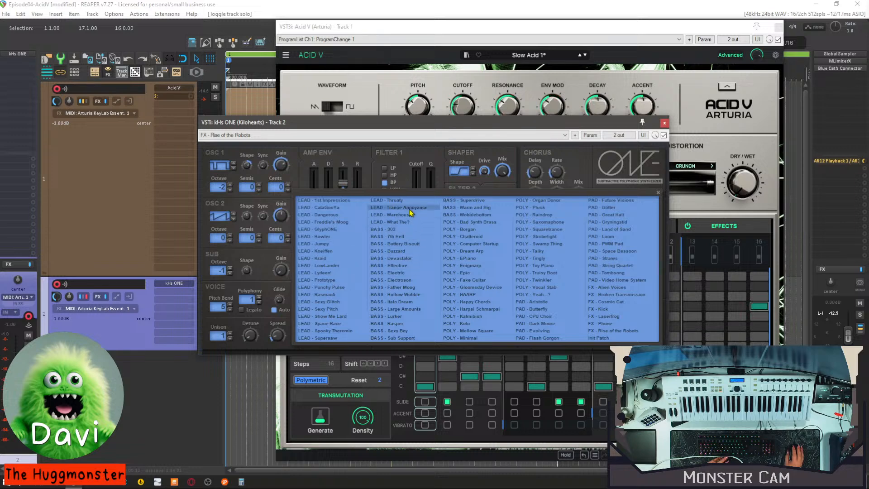
click(401, 207)
click(623, 194)
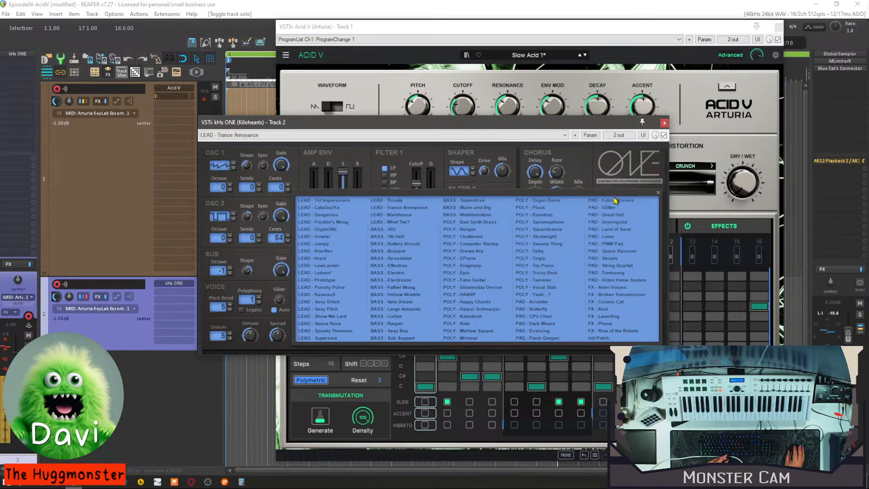
click(326, 338)
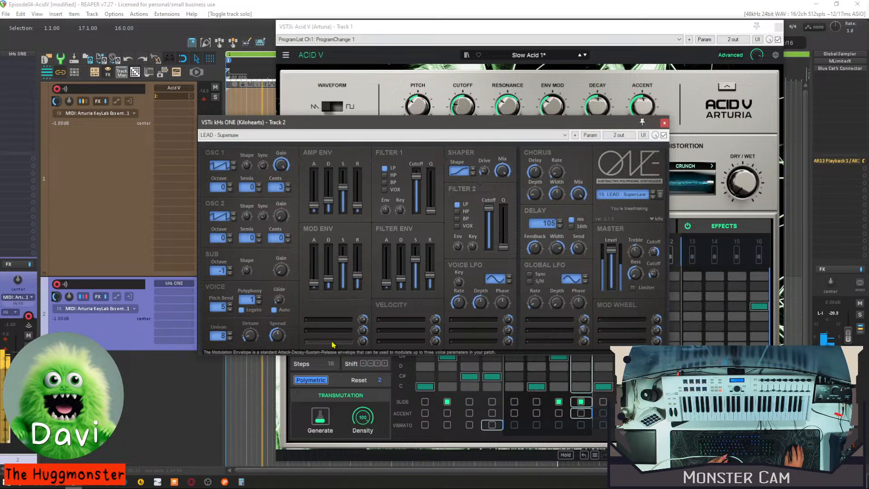
click(623, 194)
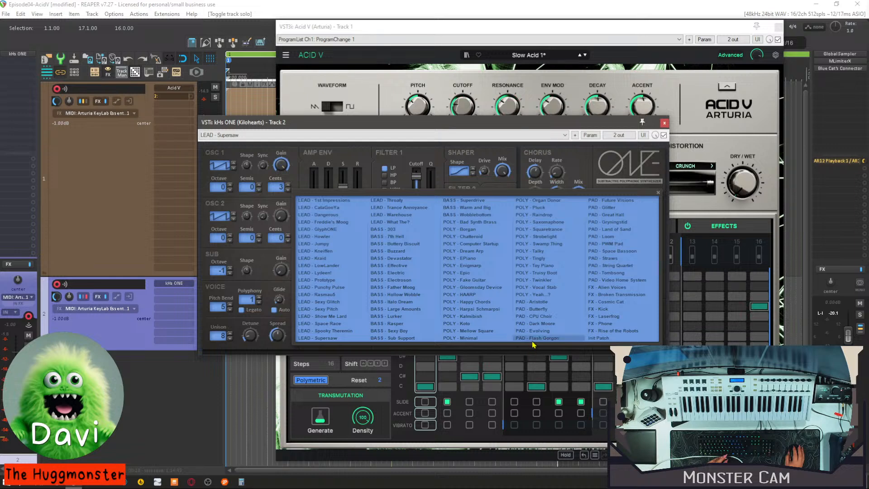
click(549, 244)
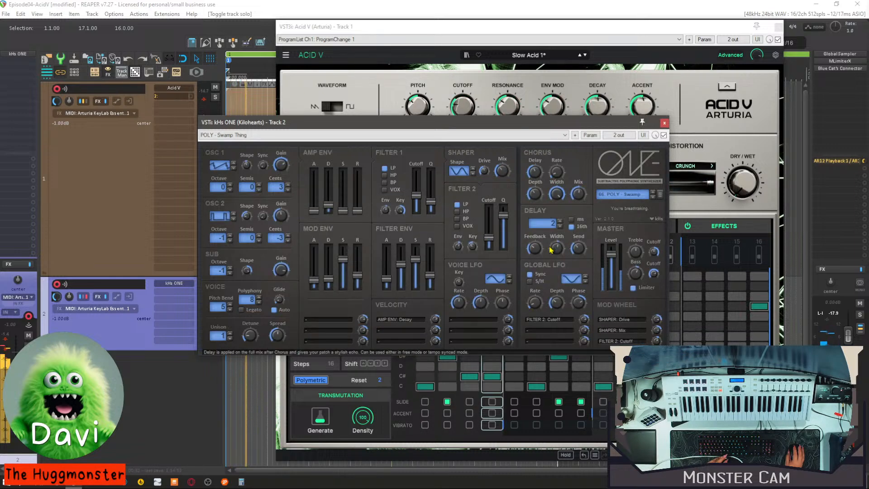
Close the kHs ONE window, mute track 2 and bring the Acid V window back into focus.
click(632, 194)
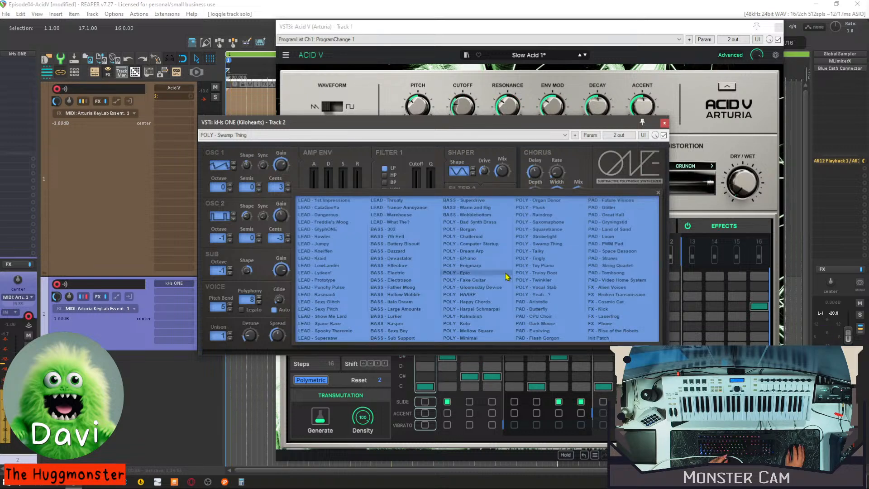
click(664, 123)
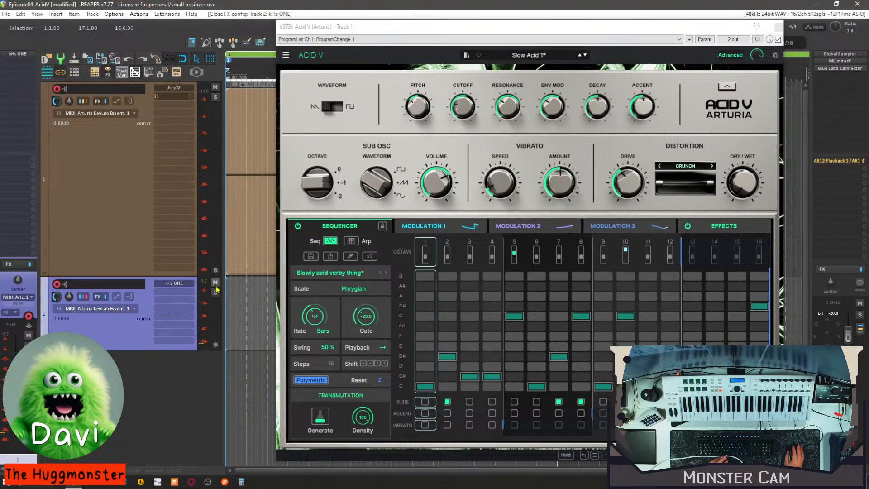
click(216, 292)
click(215, 292)
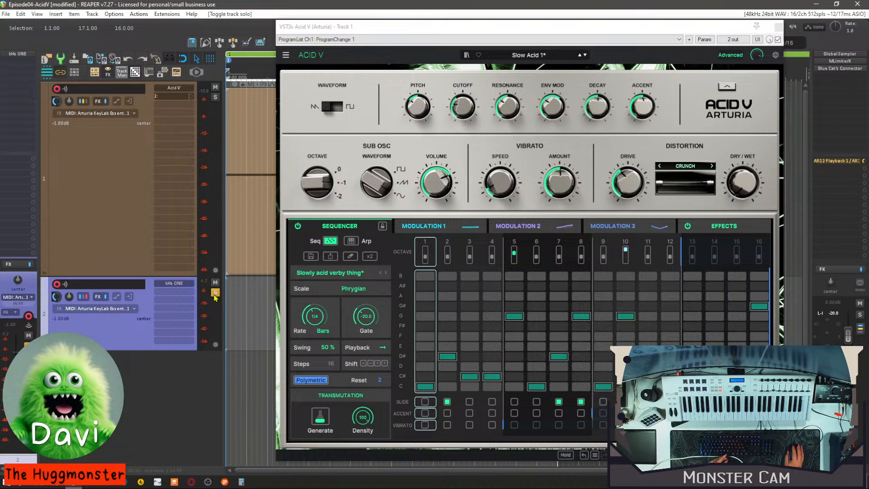
click(215, 282)
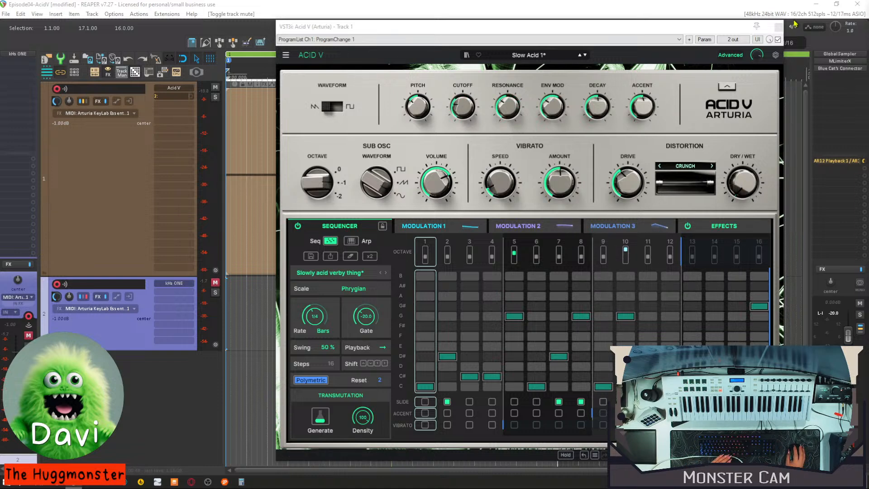
drag(715, 29, 714, 34)
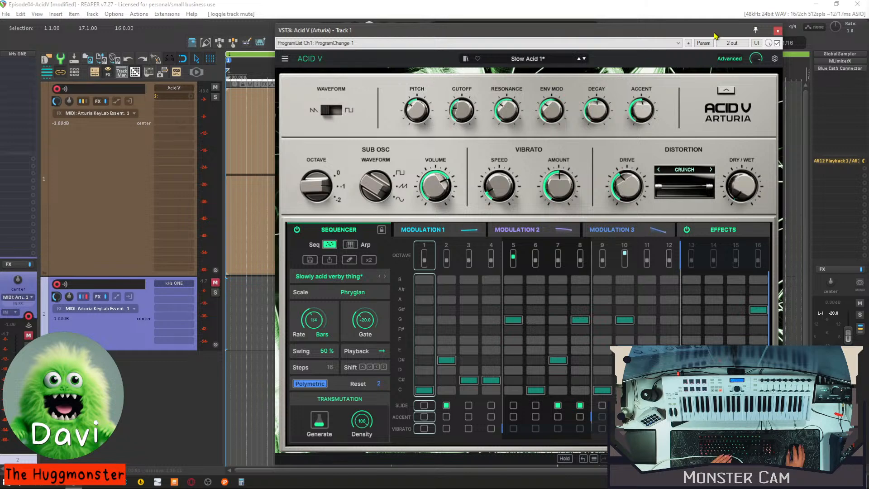
Look through Acid V's modulation curves and load the Random function preset into Modulation 3.
key(space)
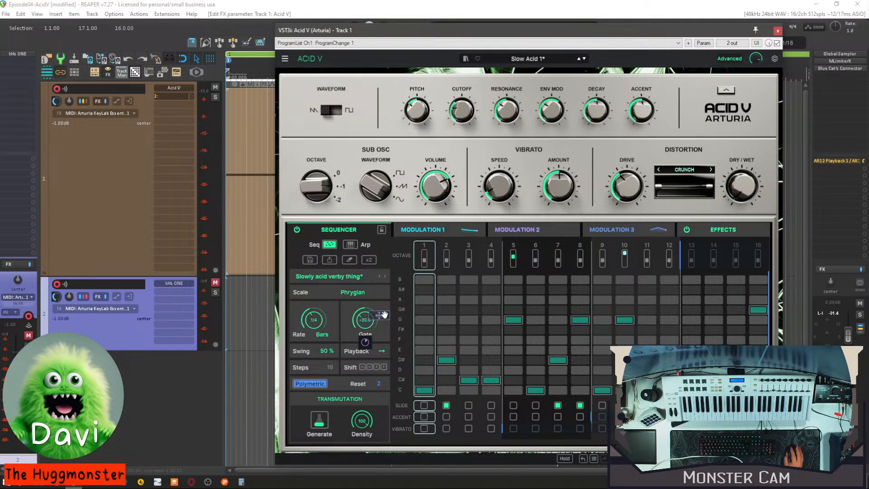
click(546, 229)
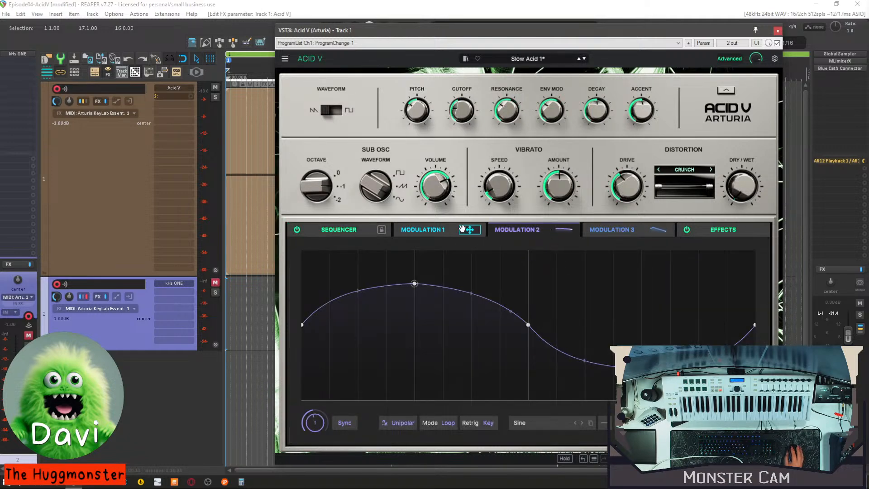
click(344, 231)
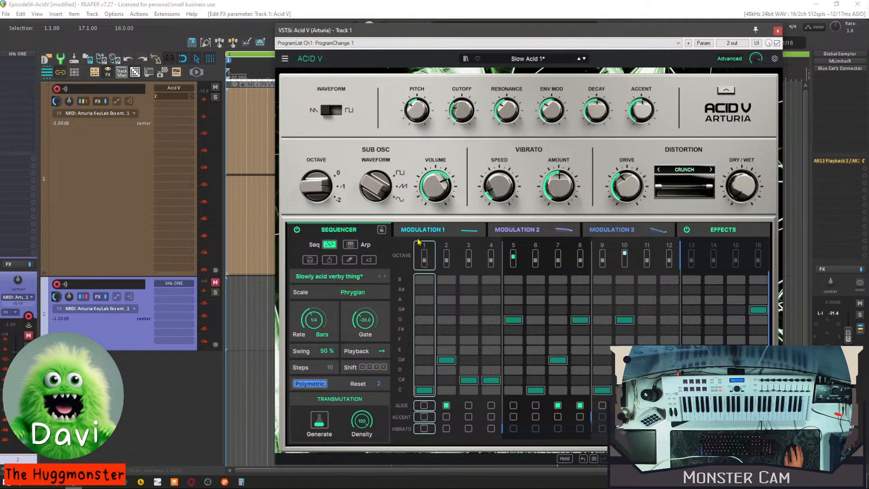
click(460, 230)
click(530, 230)
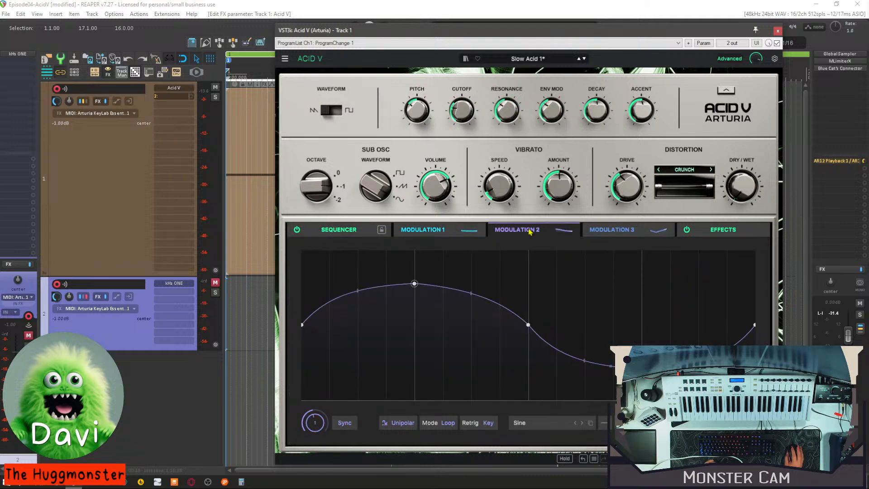
click(627, 230)
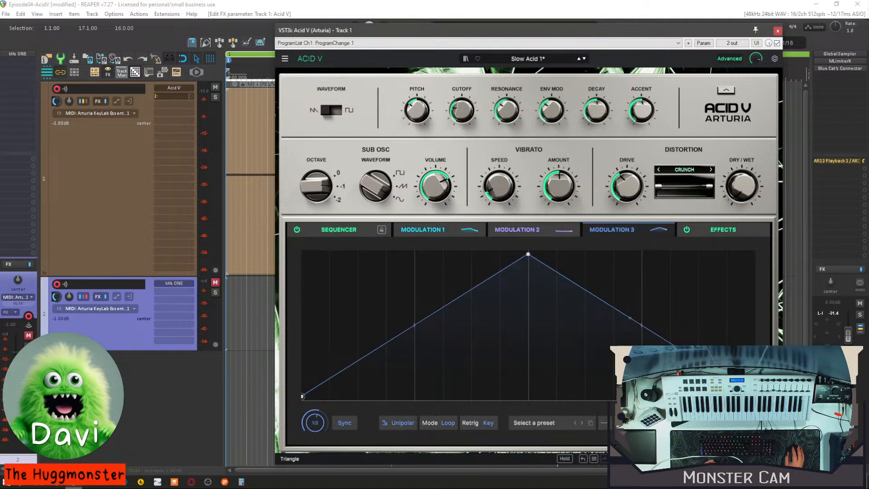
click(534, 422)
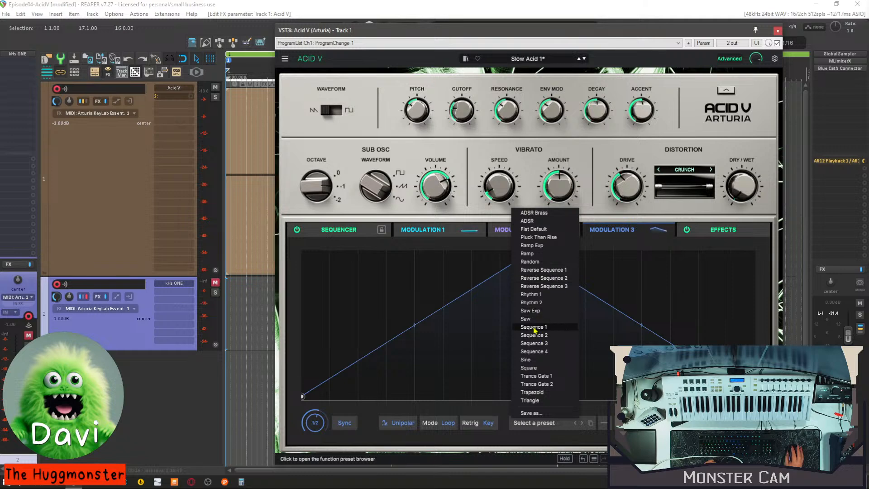
click(535, 264)
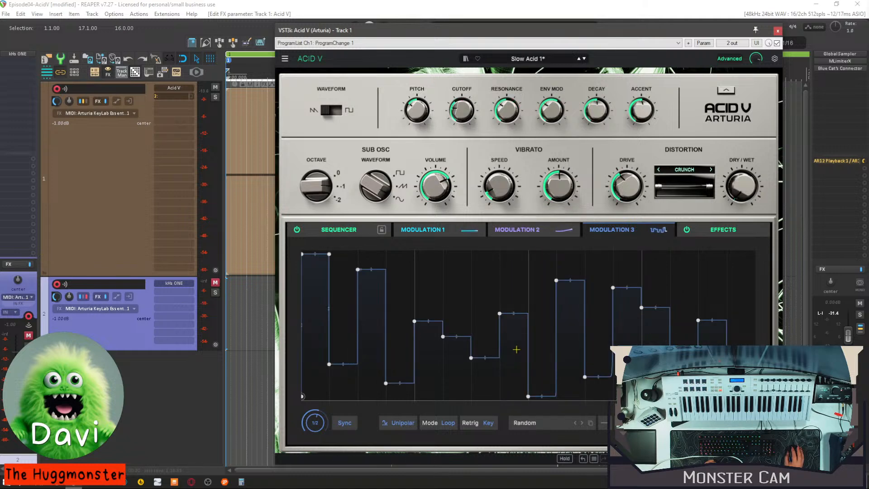
click(524, 427)
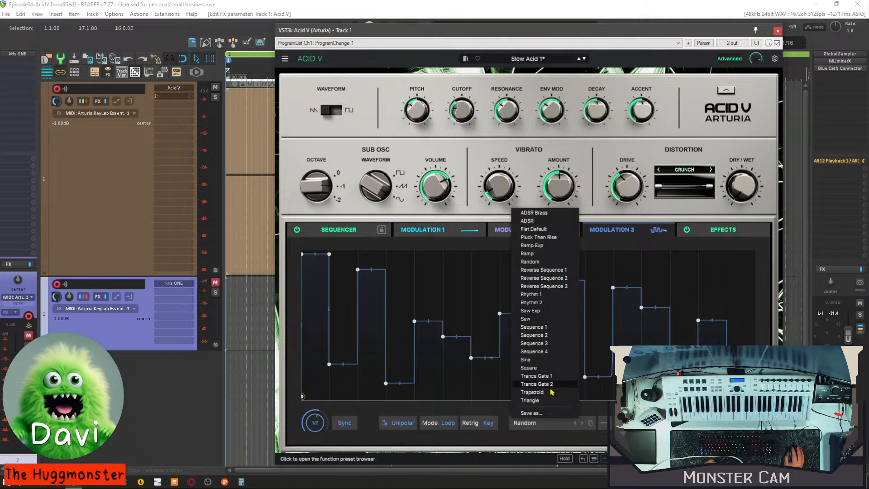
click(543, 262)
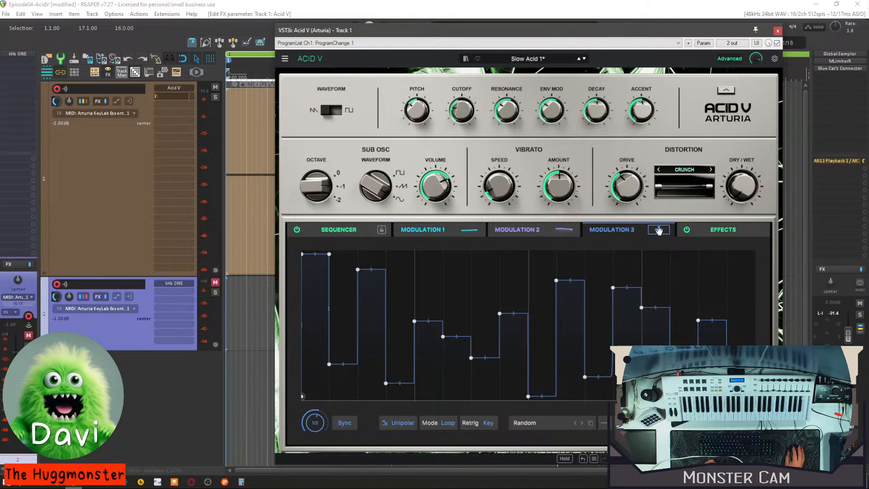
Assign Modulation 3 to the sequencer's Gate and set the Gate to -41.2 % during playback.
click(338, 229)
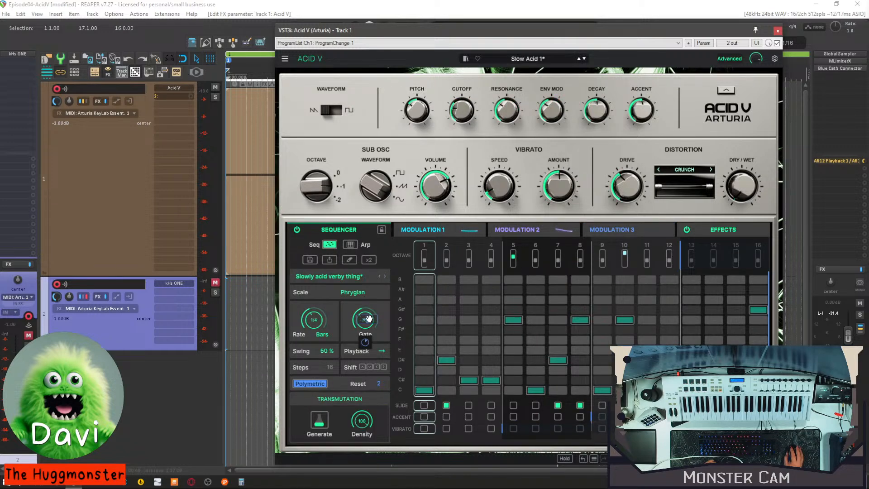
mouse_move(368, 344)
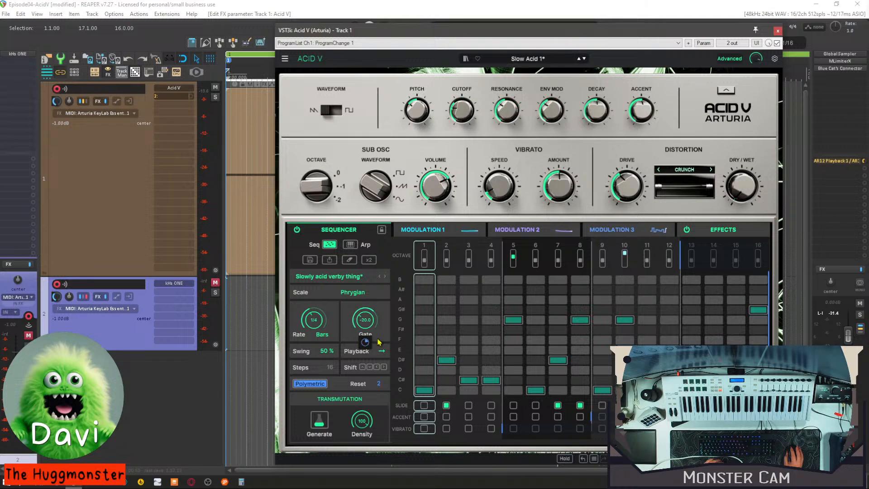
key(space)
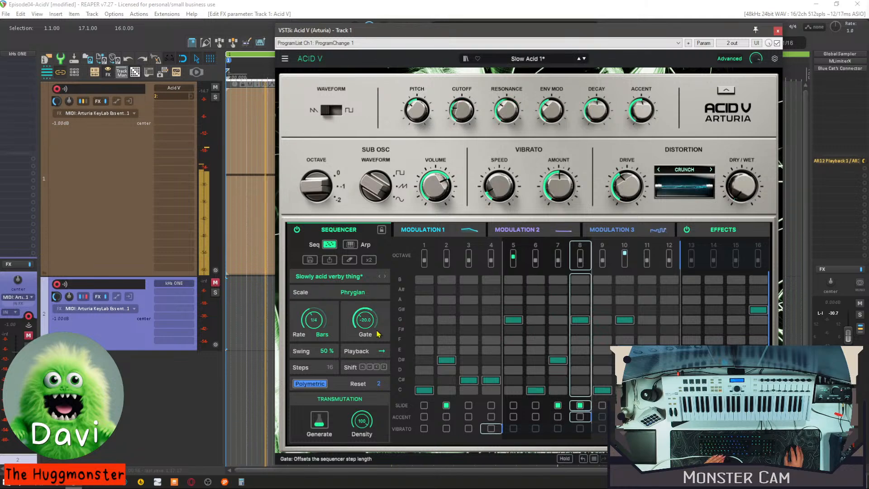
drag(364, 323, 364, 344)
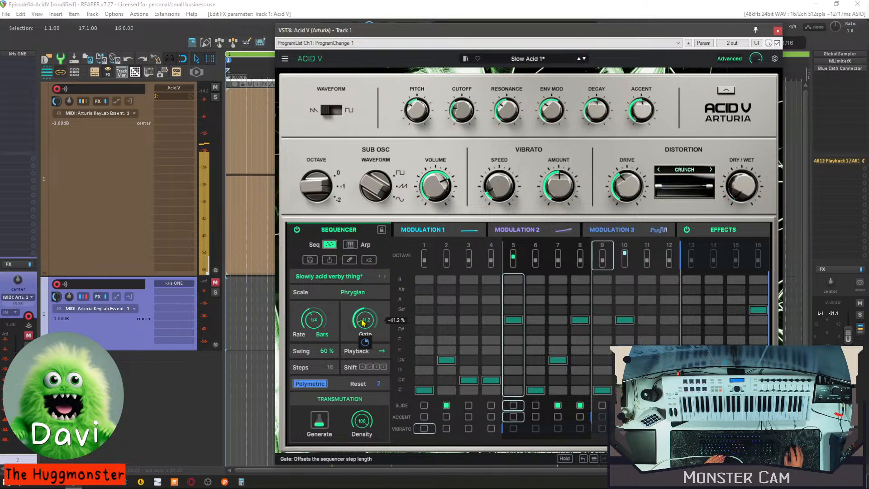
Try Modulation 3's synced rate at 1 while listening to the sequence, and settle on a rate of 4.
mouse_move(658, 229)
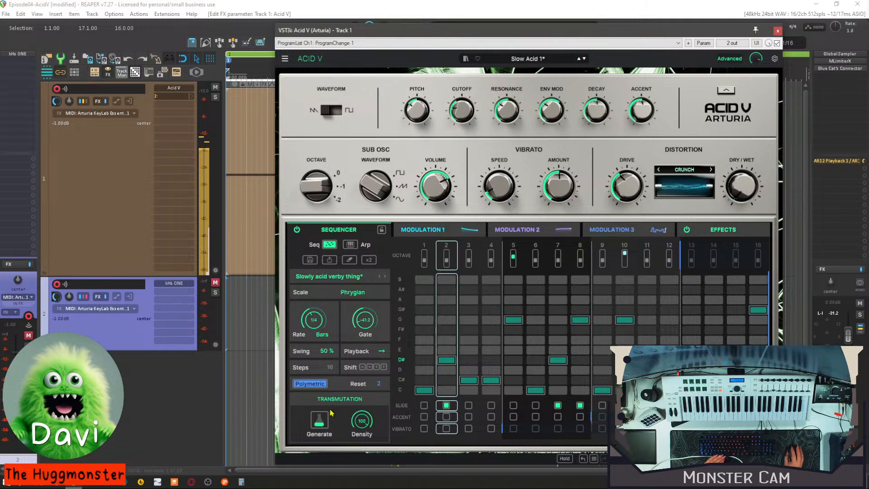
click(423, 229)
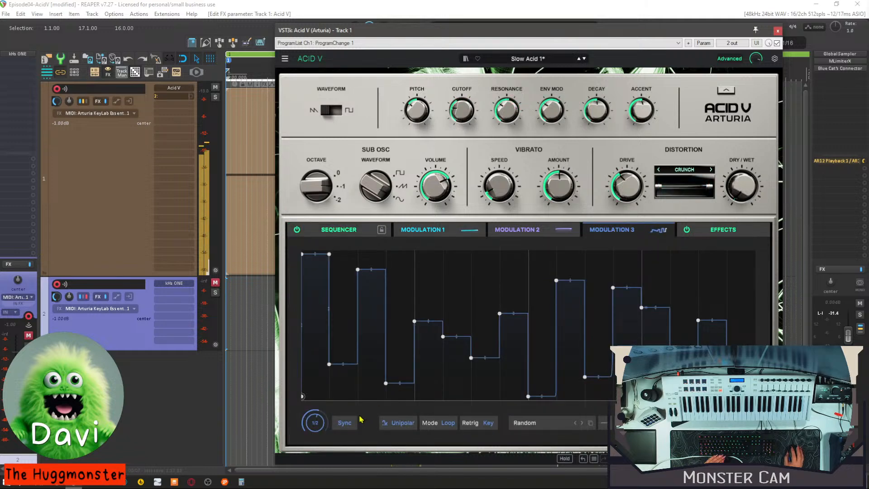
drag(315, 424, 315, 414)
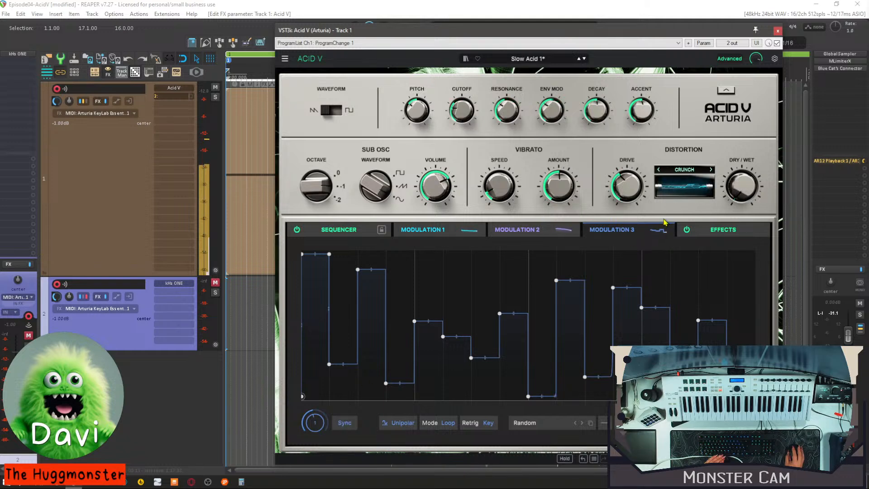
click(347, 234)
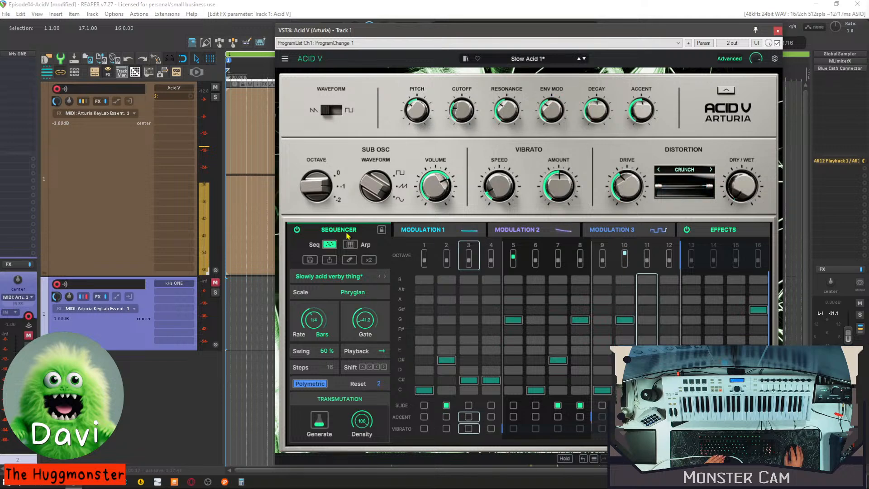
click(615, 231)
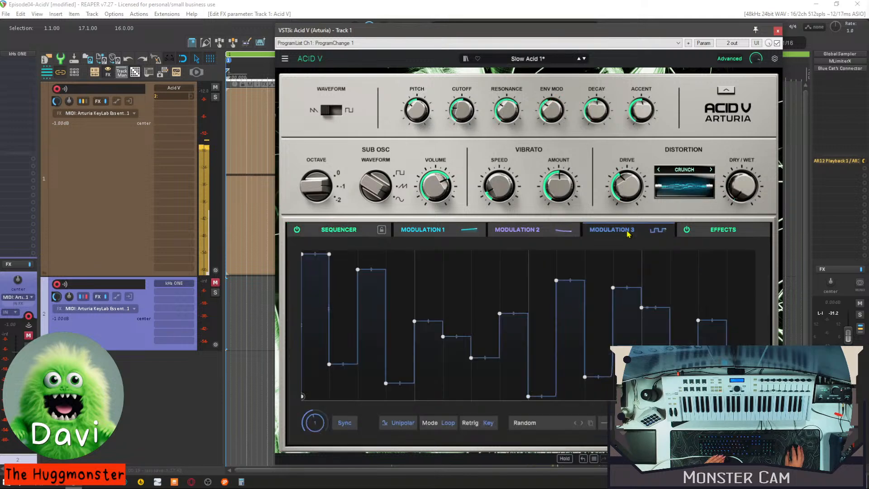
drag(318, 424, 319, 446)
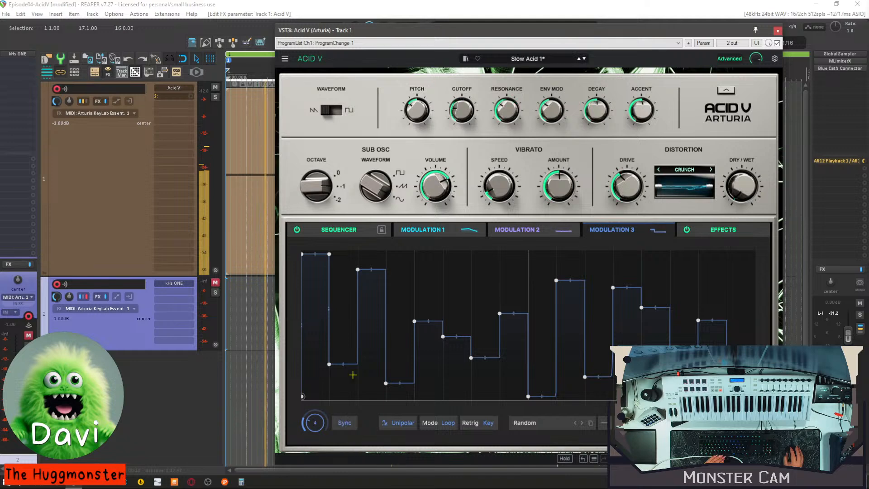
Check Modulation 3's effect on the sequencer's Gate, reposition the Acid V window and start playback.
click(333, 230)
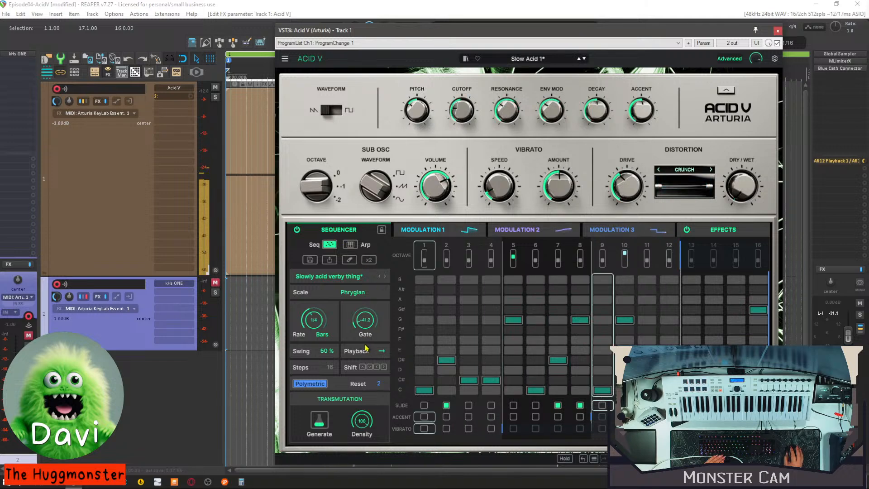
mouse_move(366, 346)
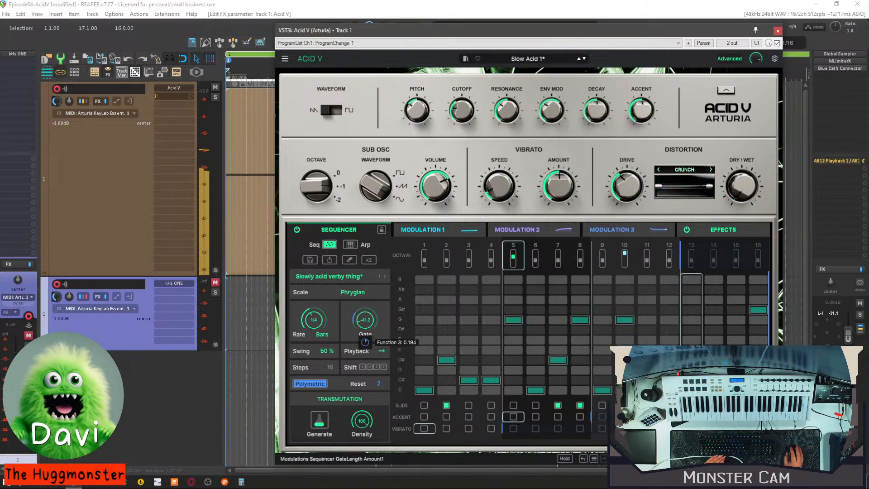
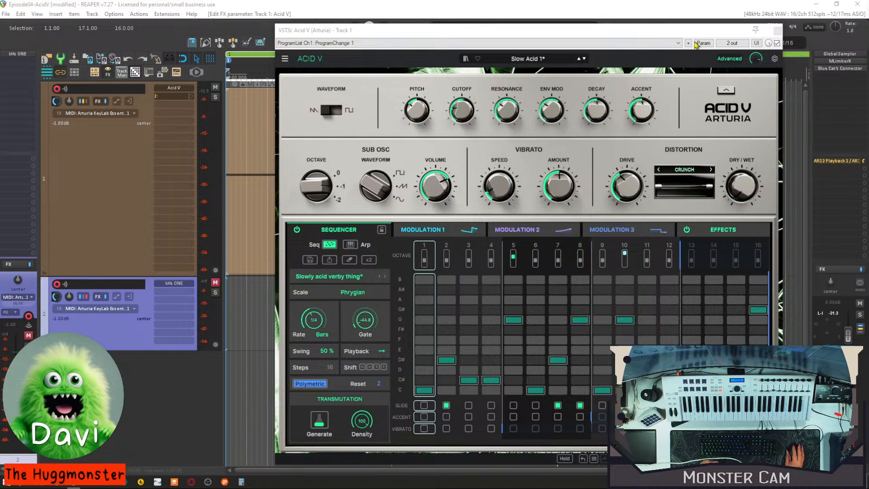
drag(675, 35, 665, 35)
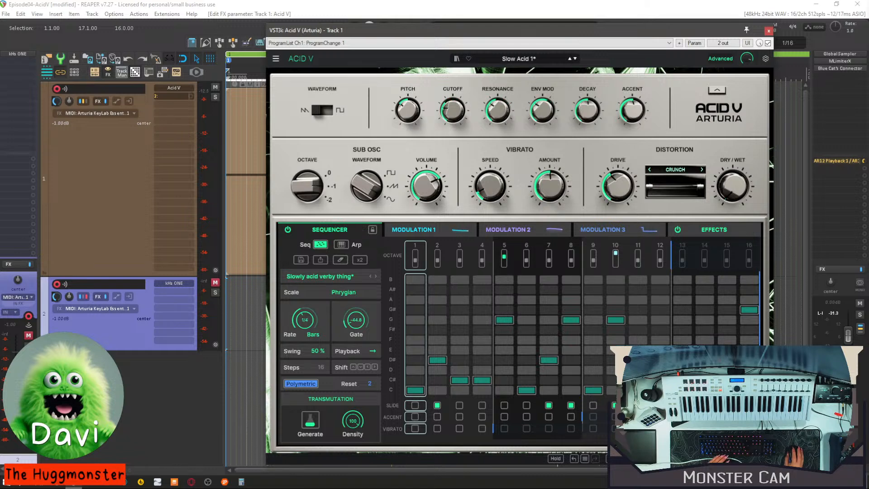
drag(625, 33, 652, 32)
key(space)
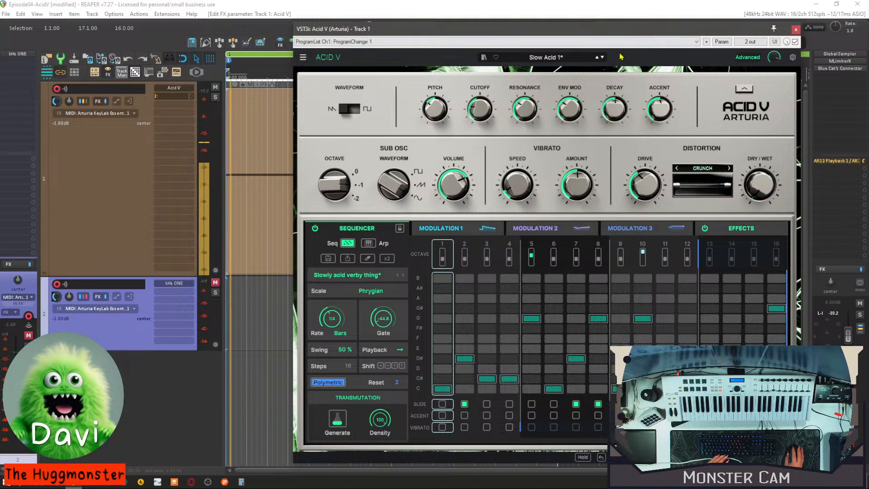
Stop playback and delete the muted kHs ONE track.
click(114, 339)
key(space)
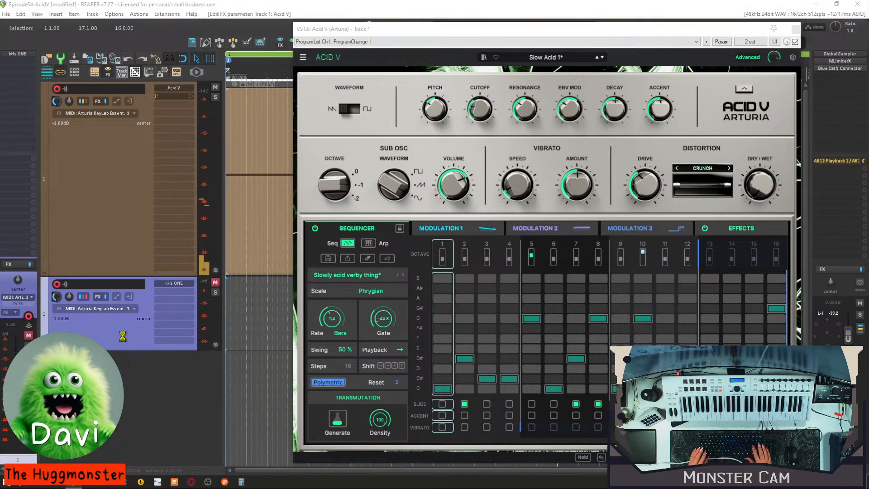
key(Delete)
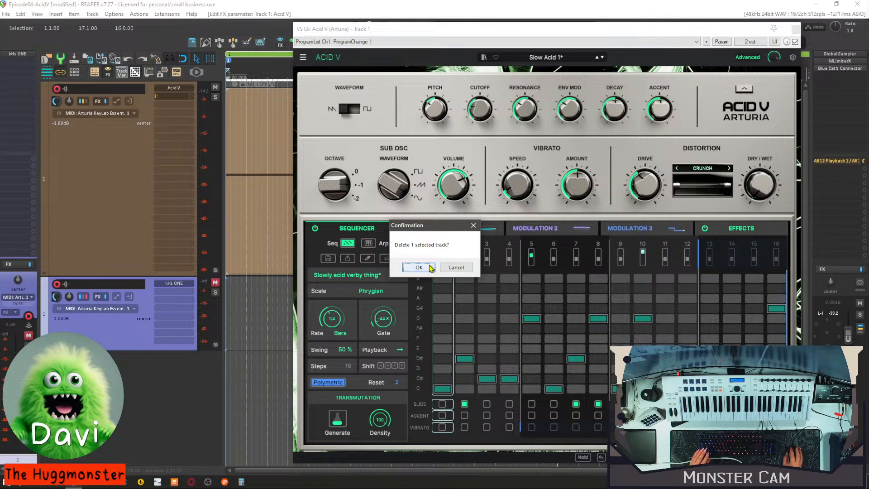
key(Return)
Resume playback and set the sequencer's Gate to -48.0 %.
key(space)
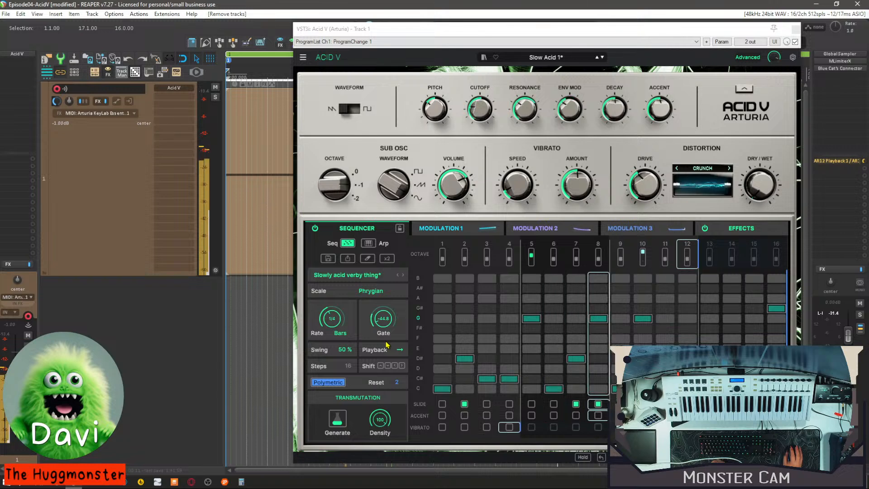
drag(382, 326, 382, 331)
mouse_move(383, 341)
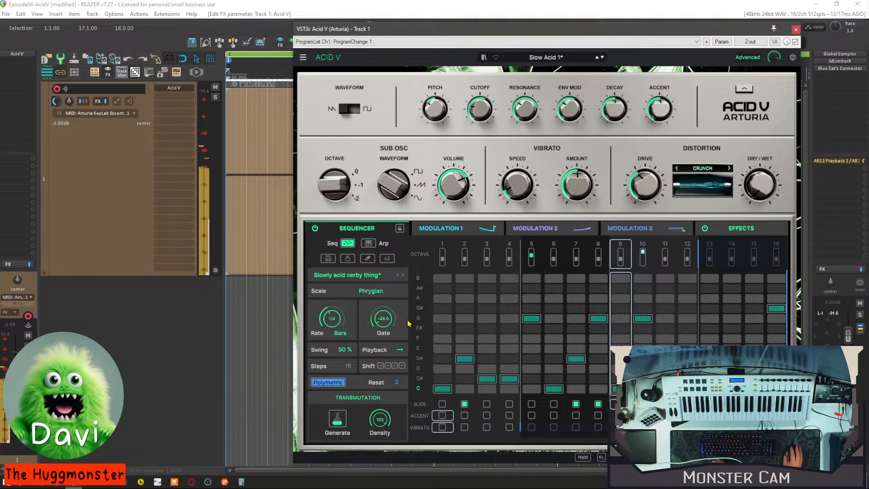
Raise the tenth and eleventh steps of Modulation 3's random curve.
click(652, 229)
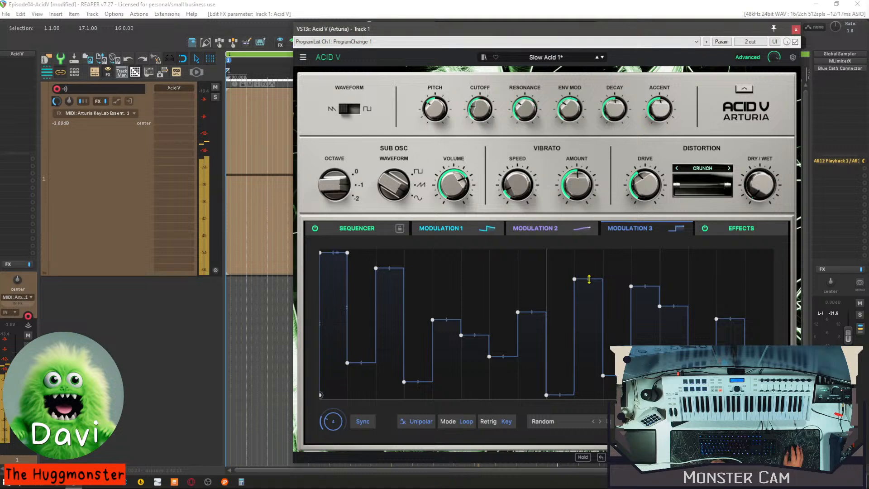
drag(577, 281, 574, 259)
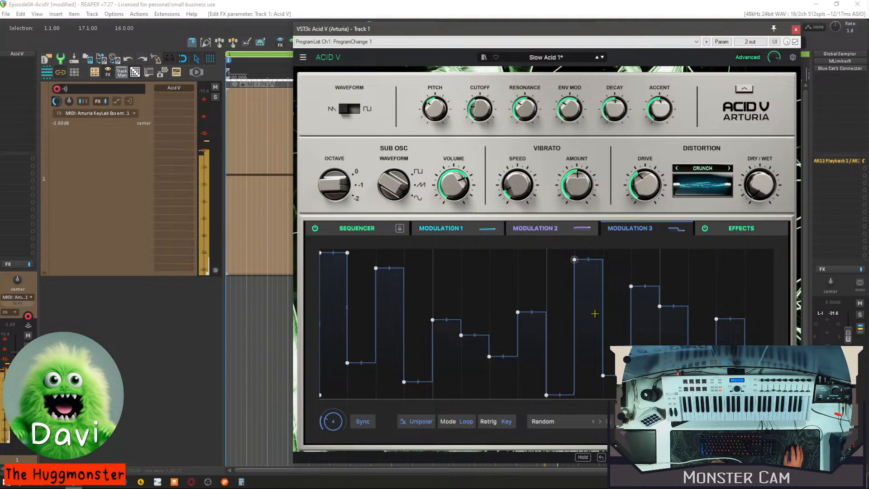
drag(602, 375, 603, 347)
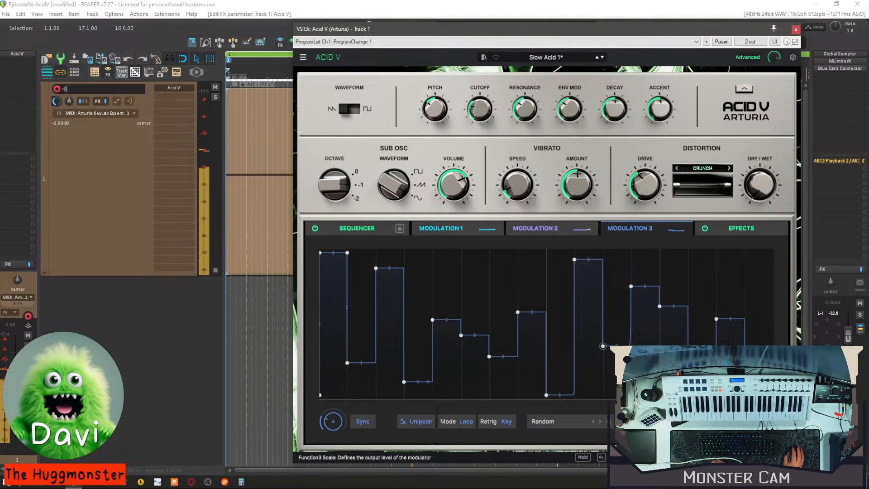
Try Modulation 3 in Bipolar mode while listening to the sequence, and return it to Unipolar.
click(420, 421)
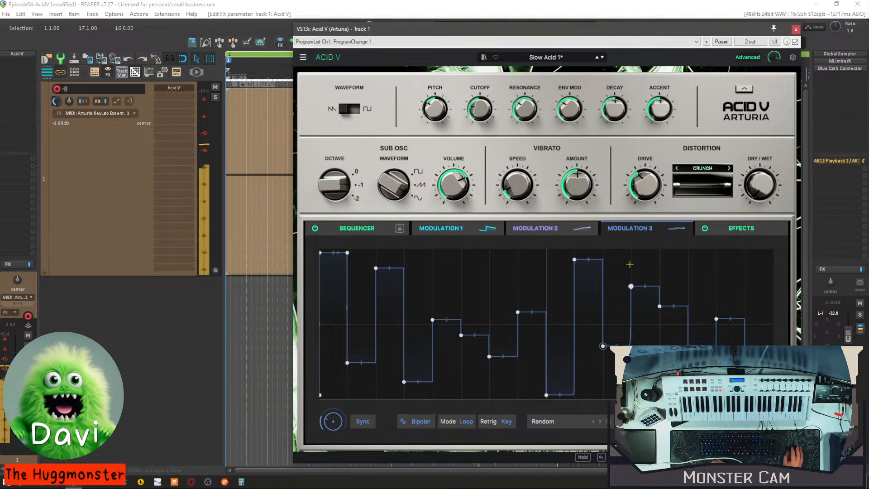
click(357, 229)
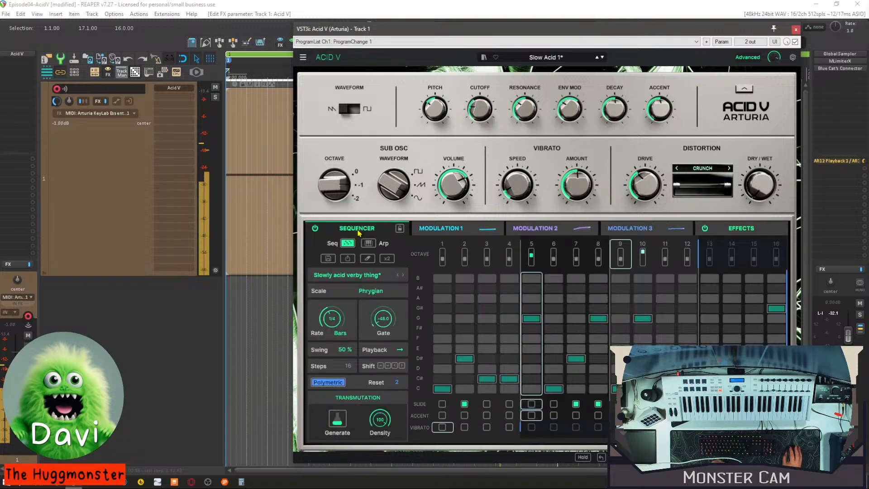
click(640, 231)
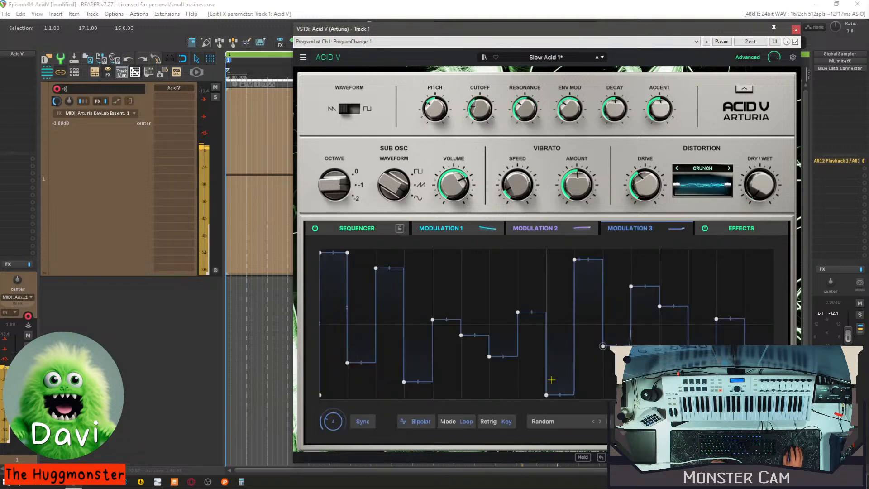
click(421, 422)
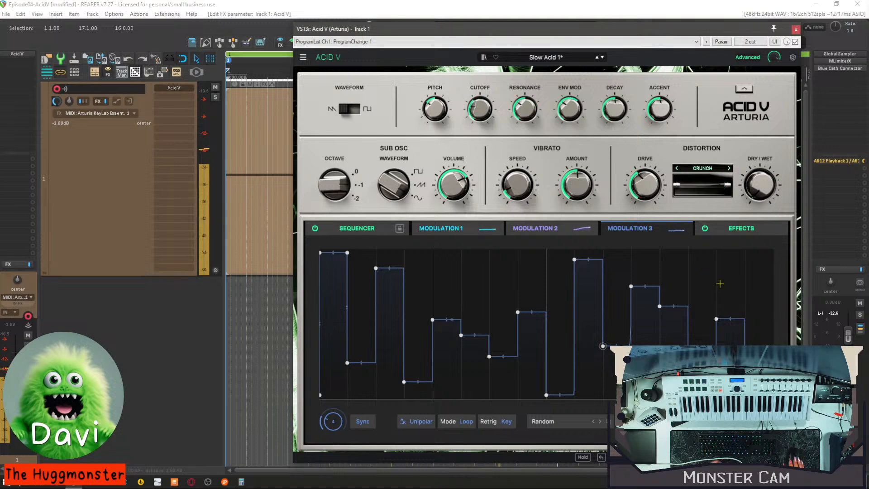
Stop playback, close the Acid V window and insert the Loopcloud track from the 1-Track Starters templates.
key(space)
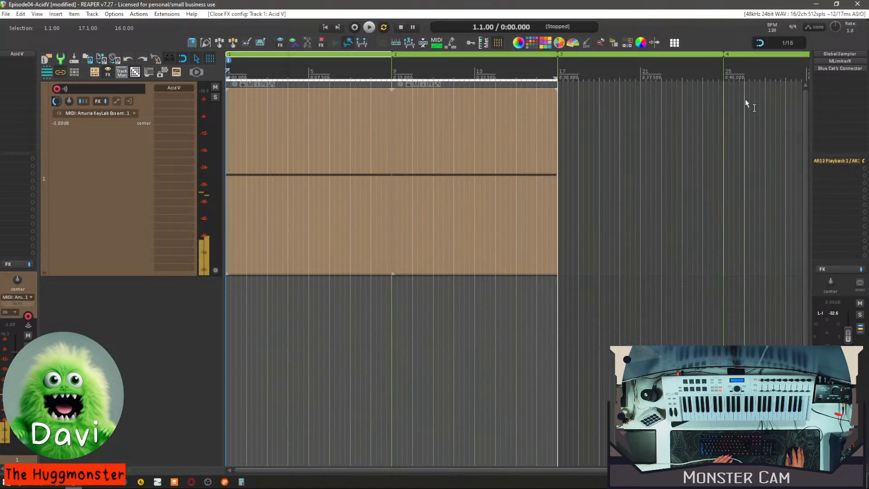
click(795, 29)
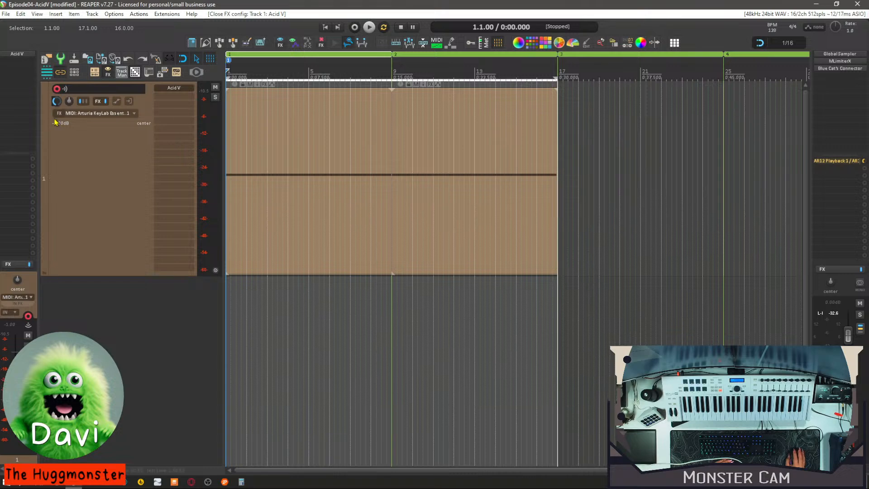
right_click(83, 310)
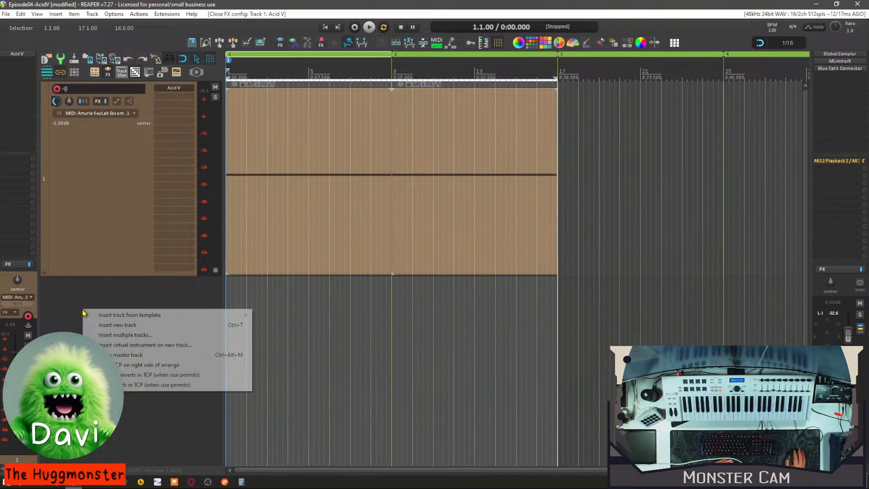
mouse_move(90, 314)
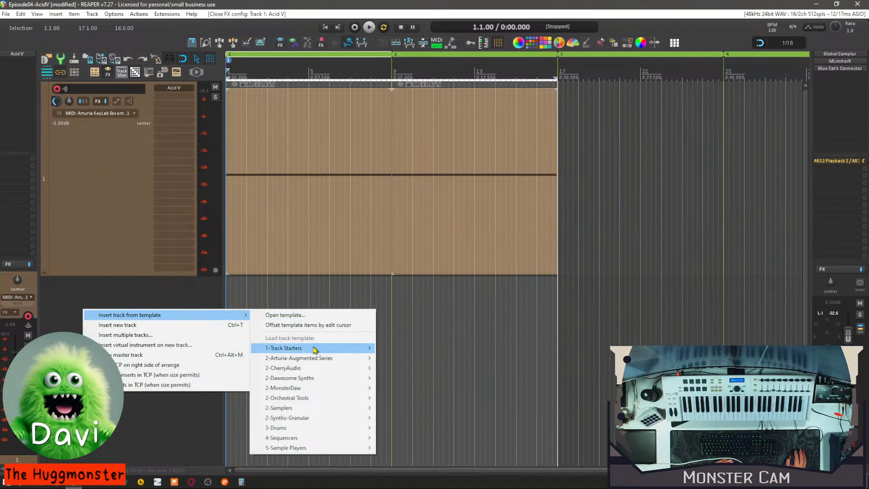
mouse_move(315, 348)
click(404, 349)
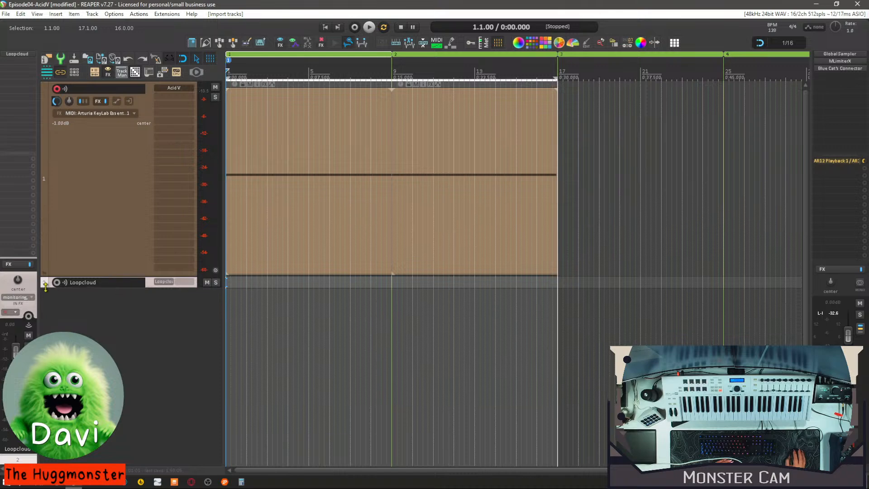
Place the Loopcloud track above the Acid V track, view its plug-in briefly and collapse the track's height.
drag(50, 286, 59, 141)
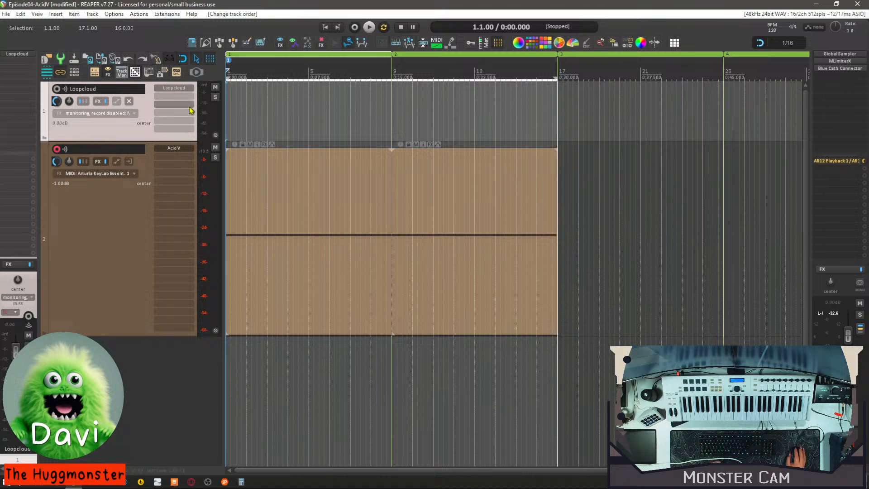
click(170, 88)
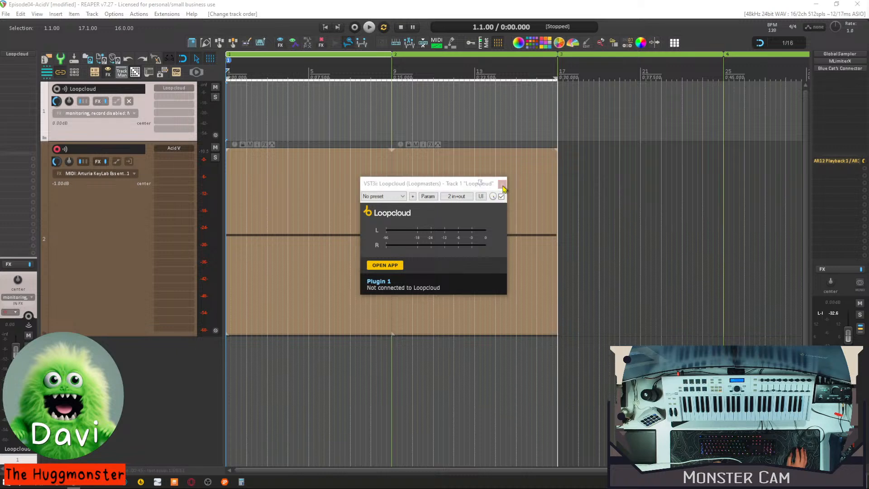
click(502, 185)
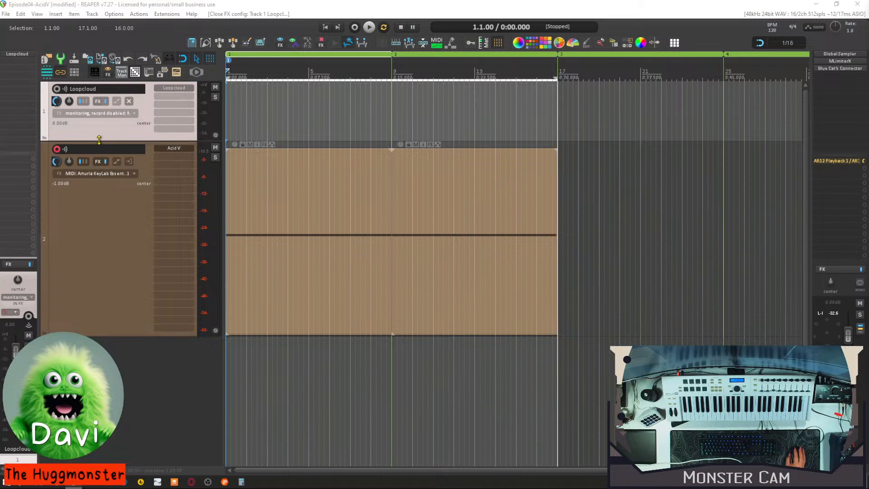
drag(100, 141, 100, 89)
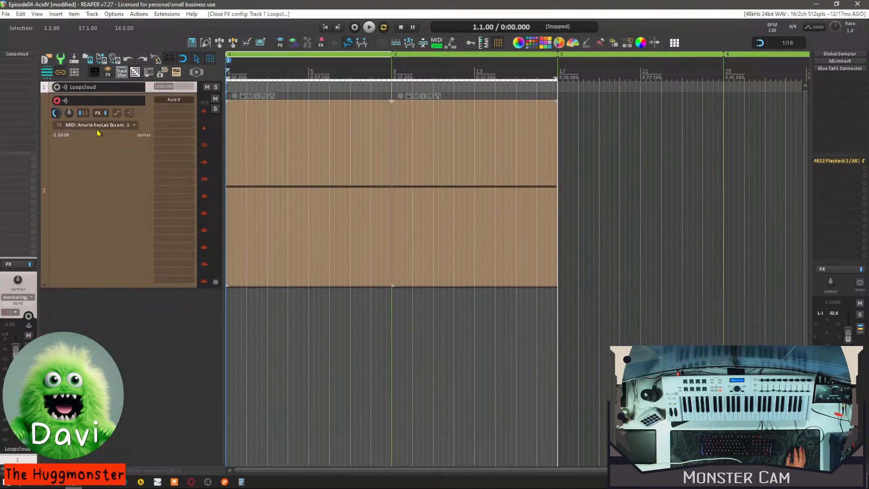
Initialize McSequencer from the Acid V track and load the US_AHV_Kick_amz_processed sample onto its first sequencer track.
click(100, 148)
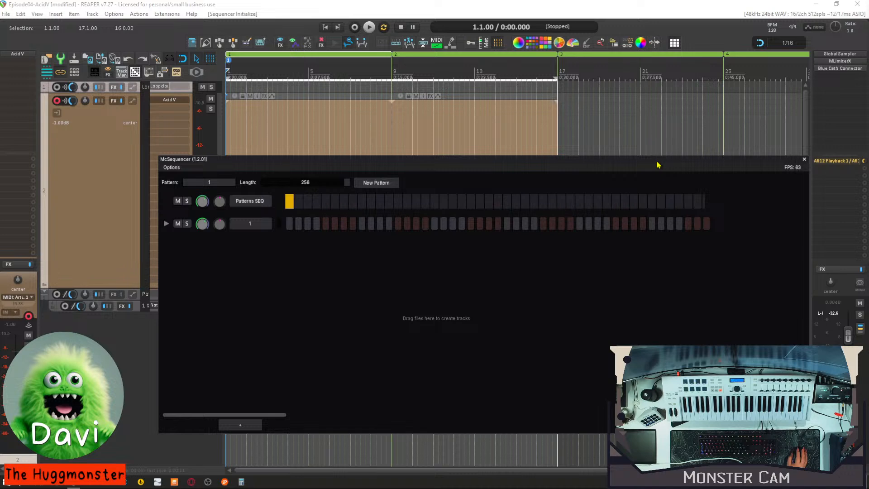
drag(657, 164, 646, 136)
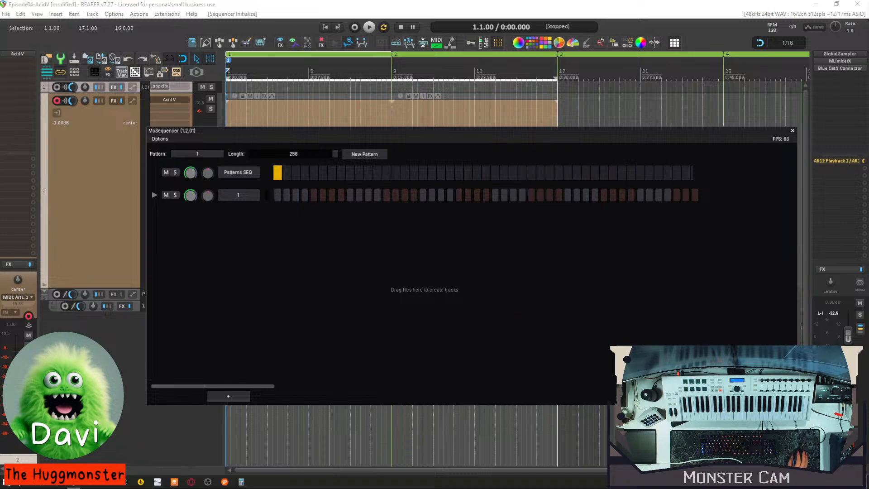
mouse_move(448, 132)
mouse_down()
mouse_move(460, 127)
mouse_move(457, 95)
mouse_move(444, 125)
mouse_up()
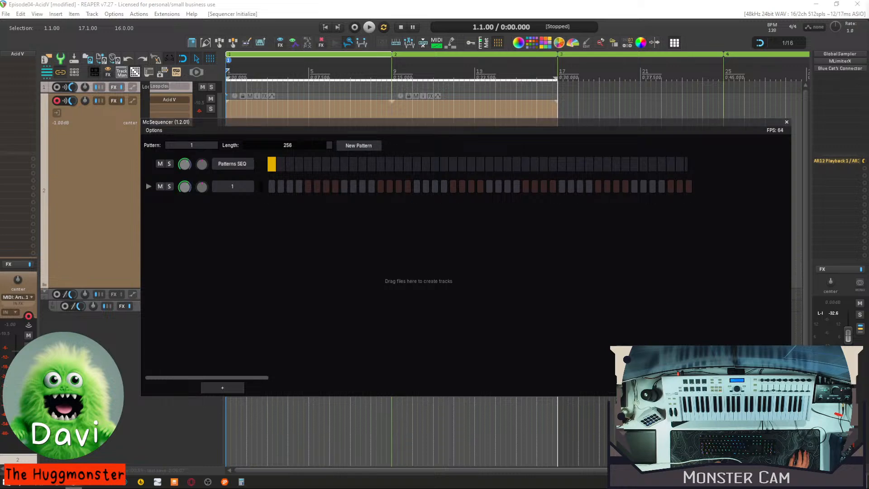
drag(490, 254, 242, 192)
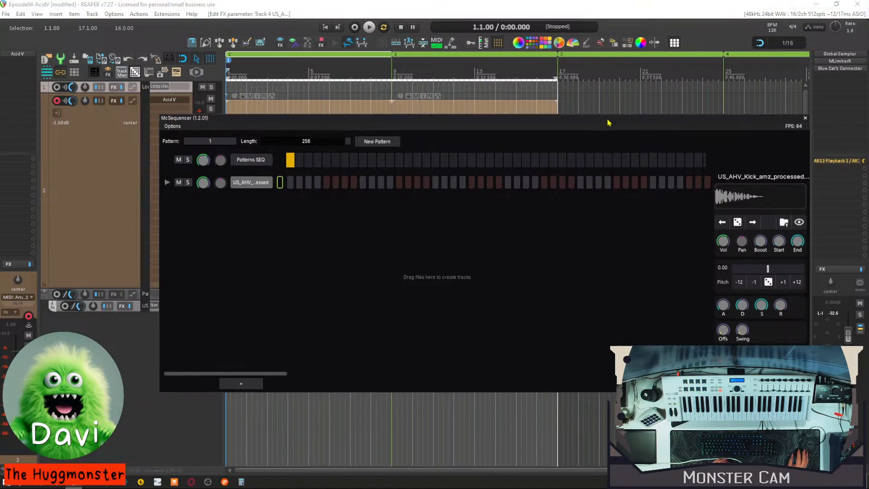
drag(588, 125, 606, 121)
Program a four-on-the-floor kick by enabling steps 1, 5, 9, 13, 17, 21, 25 and 29 in pattern 1.
click(290, 183)
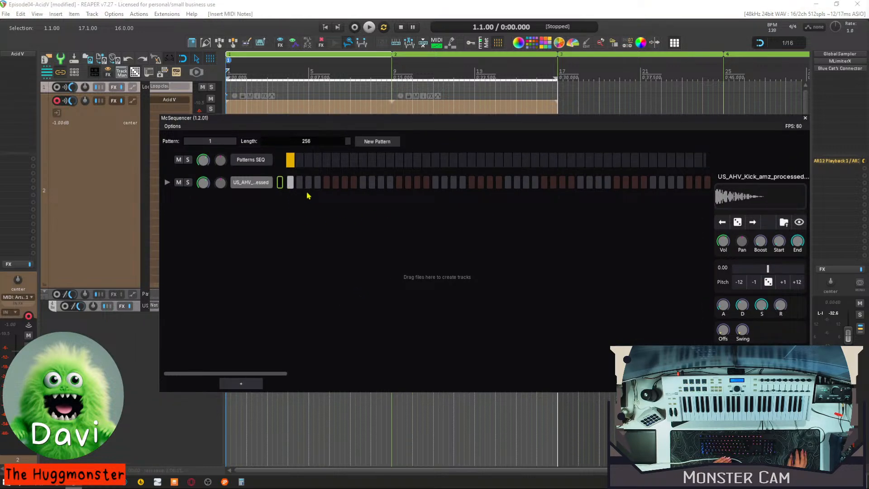
click(326, 184)
click(362, 183)
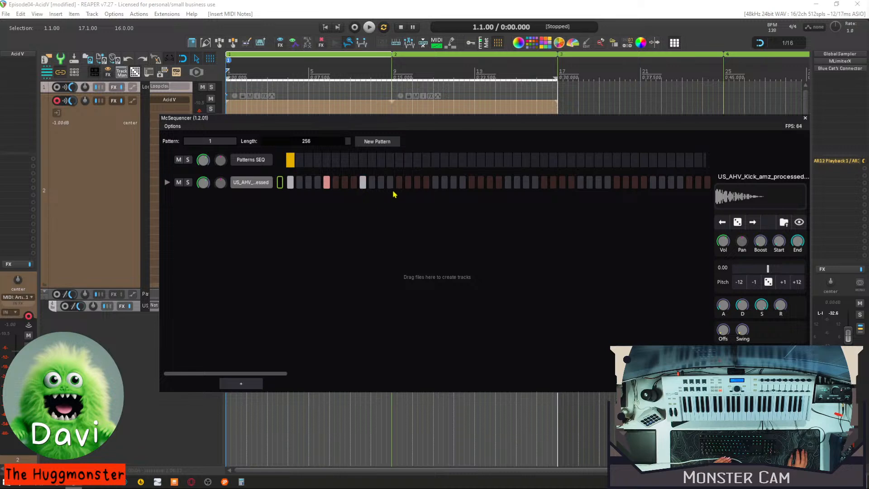
click(398, 185)
mouse_move(398, 124)
mouse_down()
mouse_move(342, 369)
mouse_move(427, 101)
mouse_move(410, 113)
mouse_up()
click(448, 171)
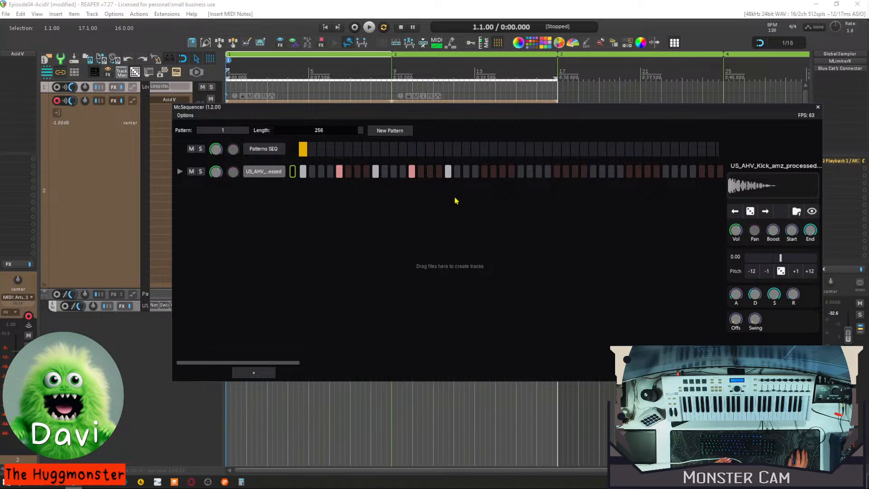
click(484, 175)
click(520, 176)
click(557, 172)
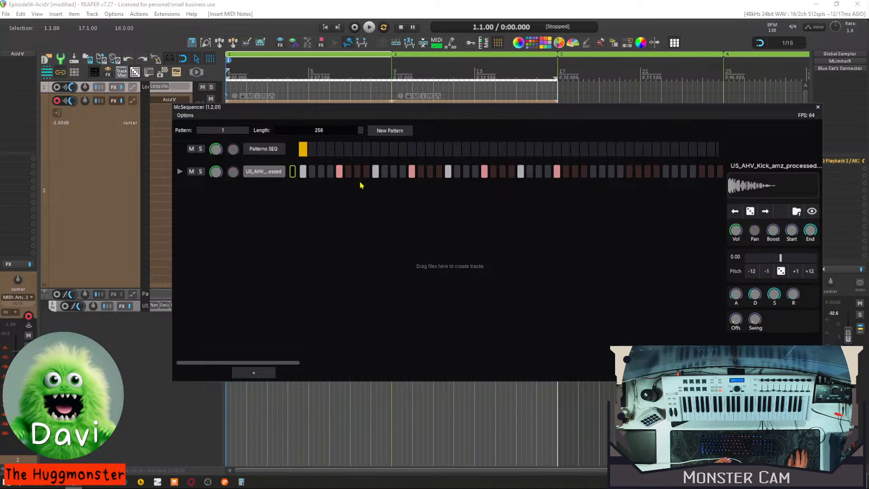
Shorten pattern 1's length to 32 steps and narrow the McSequencer window.
drag(360, 131, 319, 142)
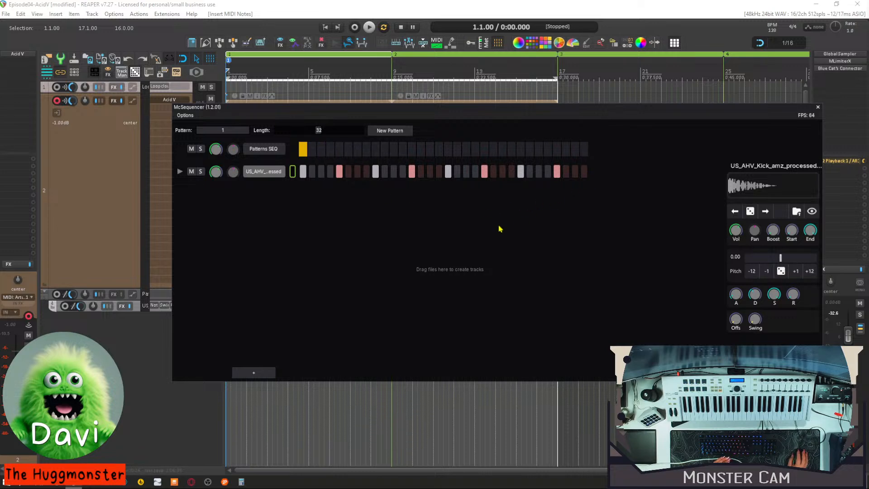
drag(821, 381, 774, 384)
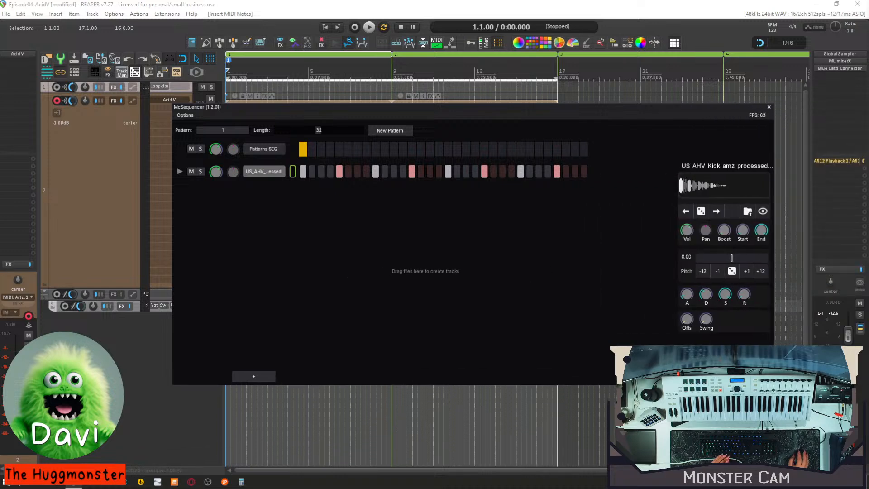
Audition the 32-step kick pattern together with the Acid V sequence and stop playback.
key(space)
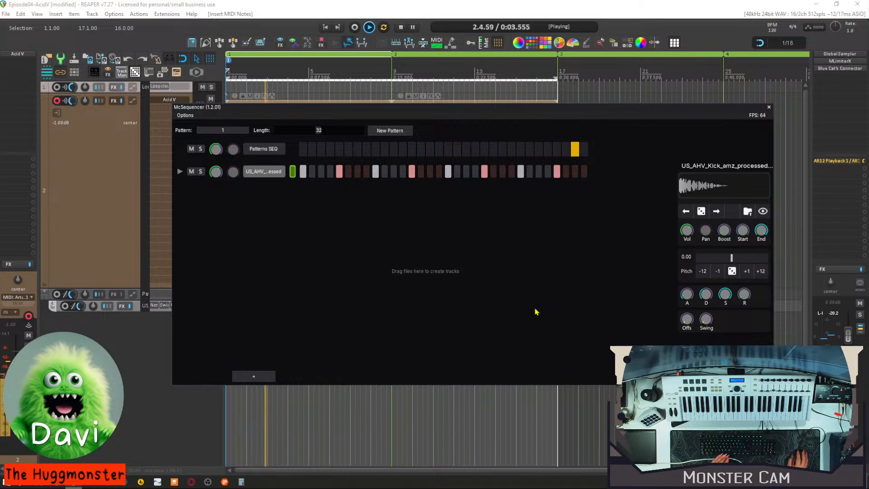
key(space)
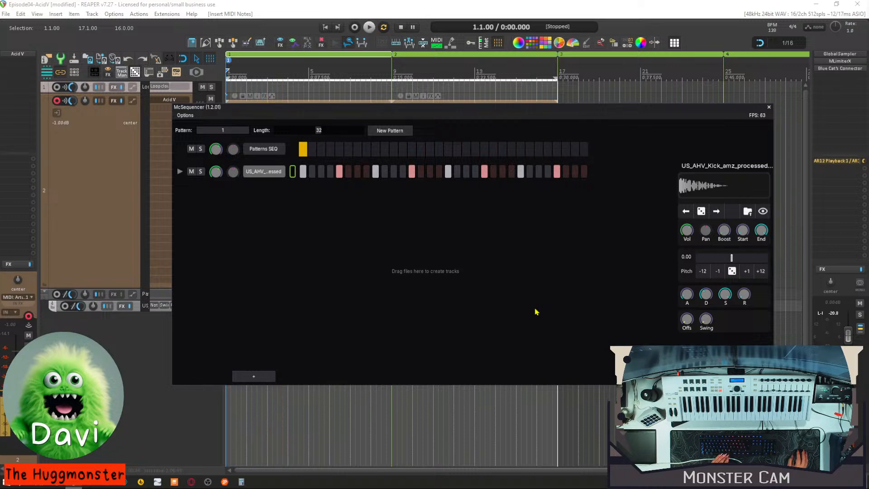
key(space)
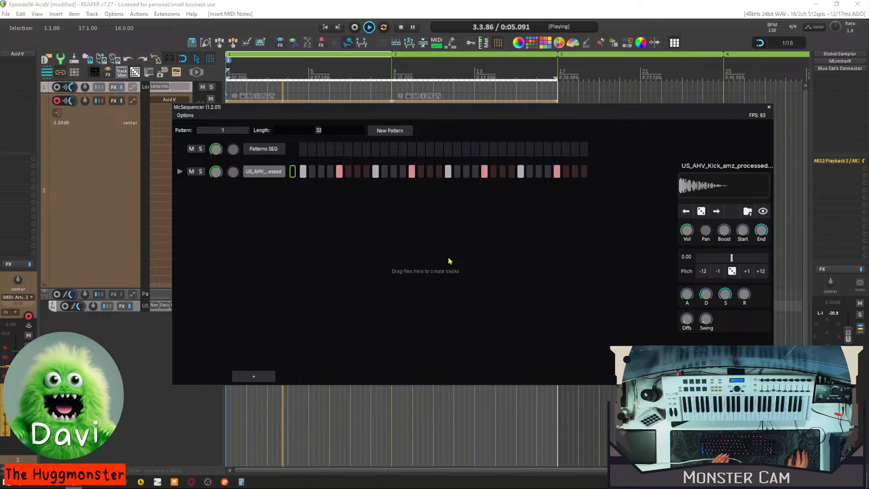
key(space)
click(348, 150)
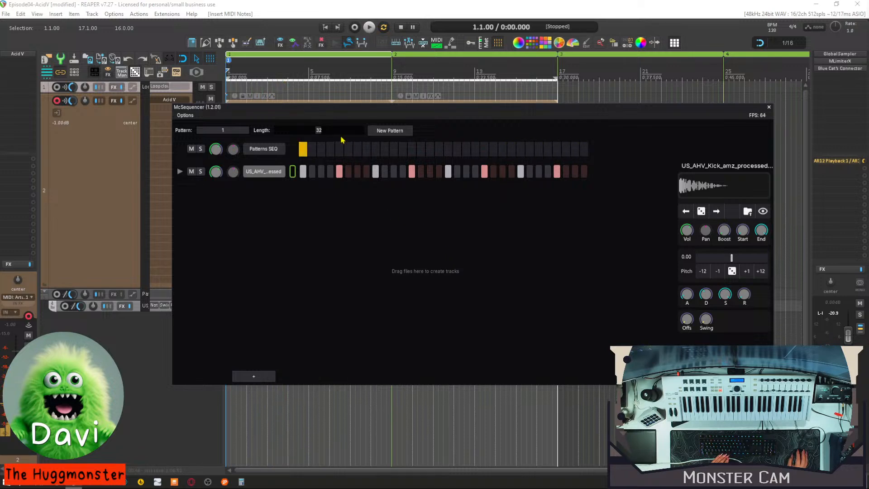
Extend pattern 1's length to 64 steps, audition it briefly and reposition the McSequencer window.
drag(365, 116, 388, 145)
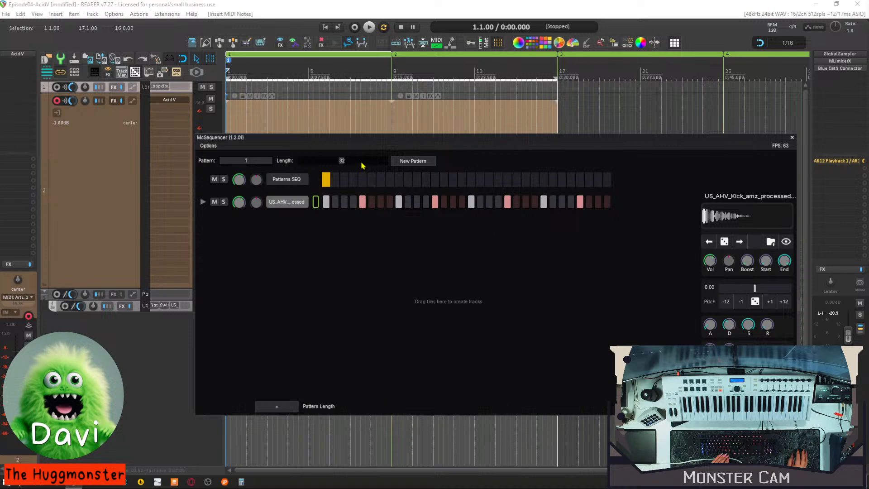
drag(344, 163, 413, 165)
key(space)
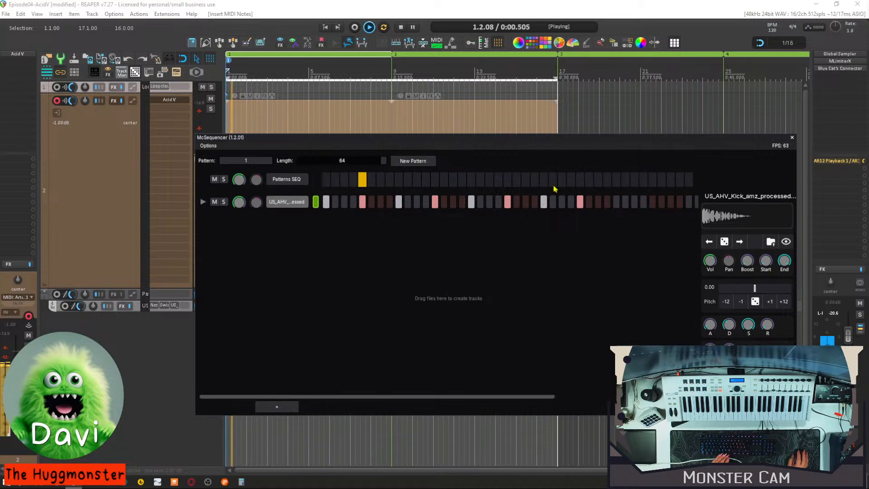
drag(584, 143, 559, 137)
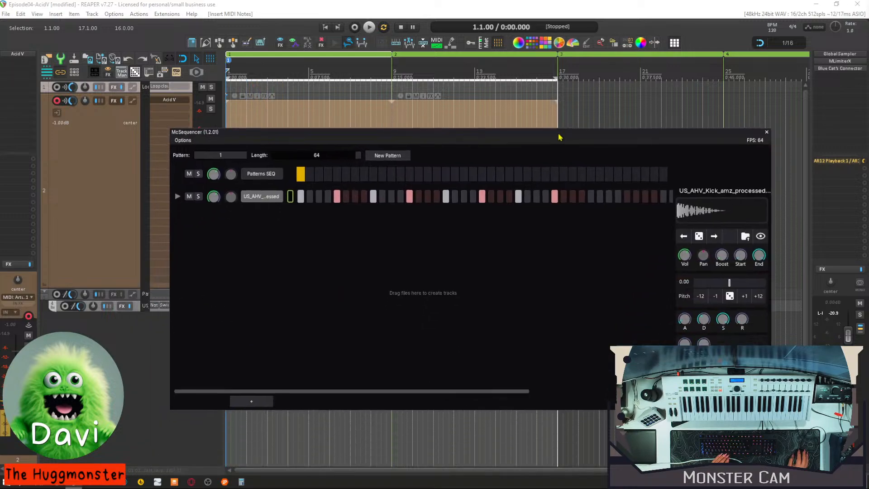
Continue the four-on-the-floor kick by enabling steps 33, 37, 41, 45, 49, 53, 57 and 61 in pattern 1.
drag(500, 391, 643, 391)
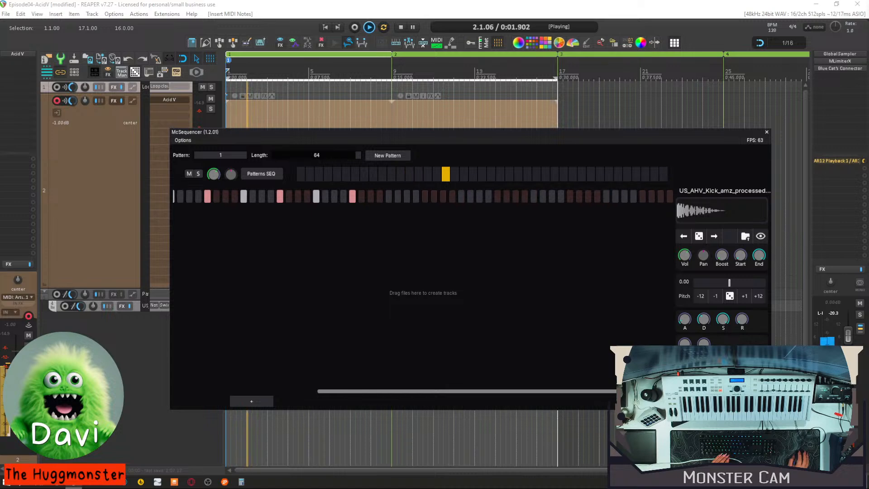
click(389, 196)
click(425, 196)
click(460, 197)
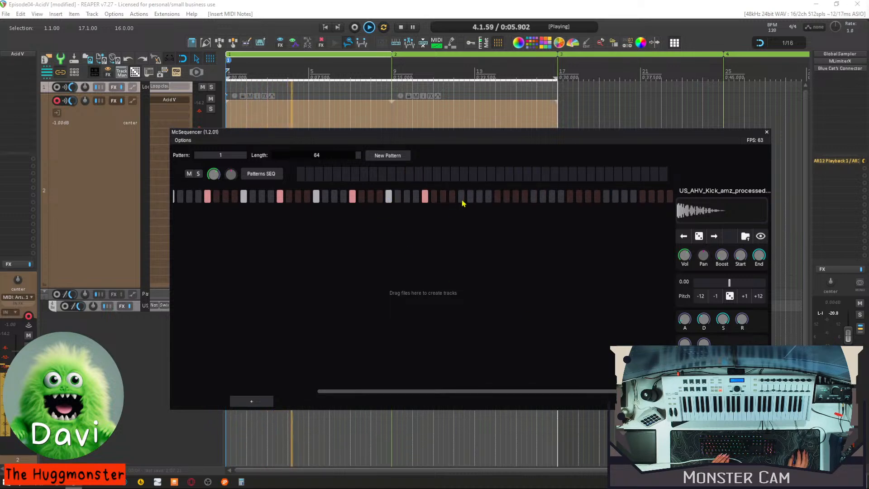
click(497, 197)
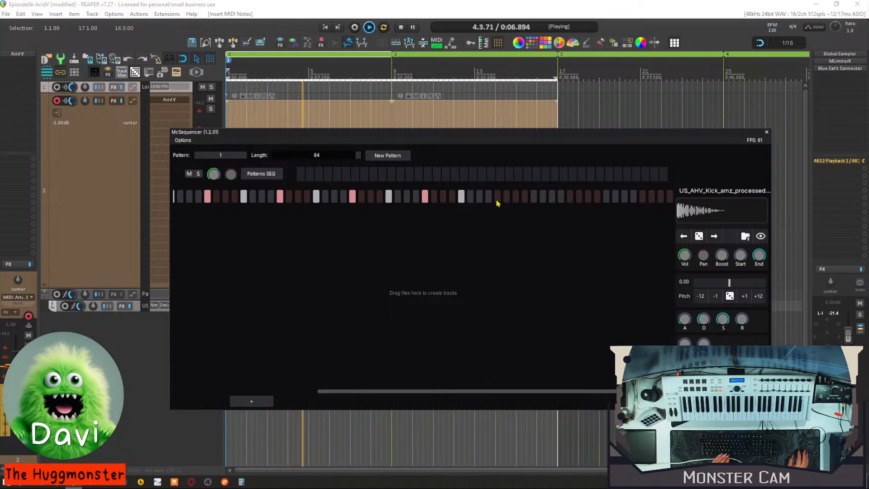
click(533, 196)
click(569, 197)
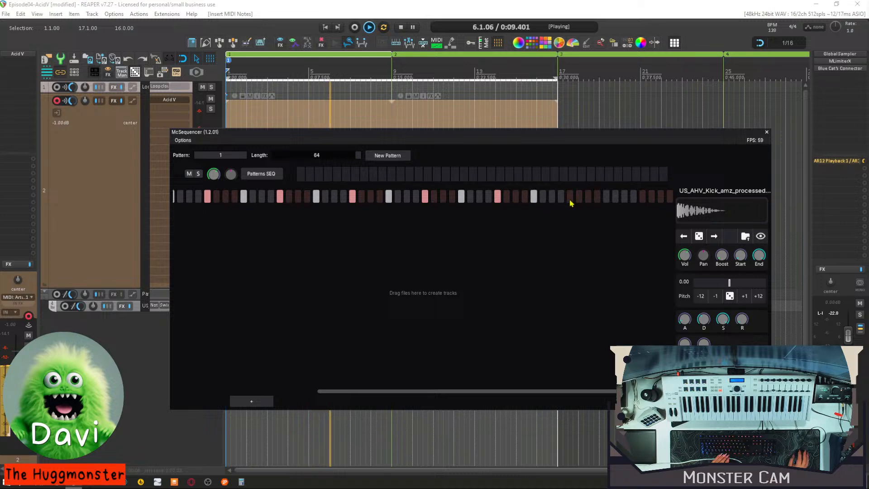
click(605, 197)
click(642, 196)
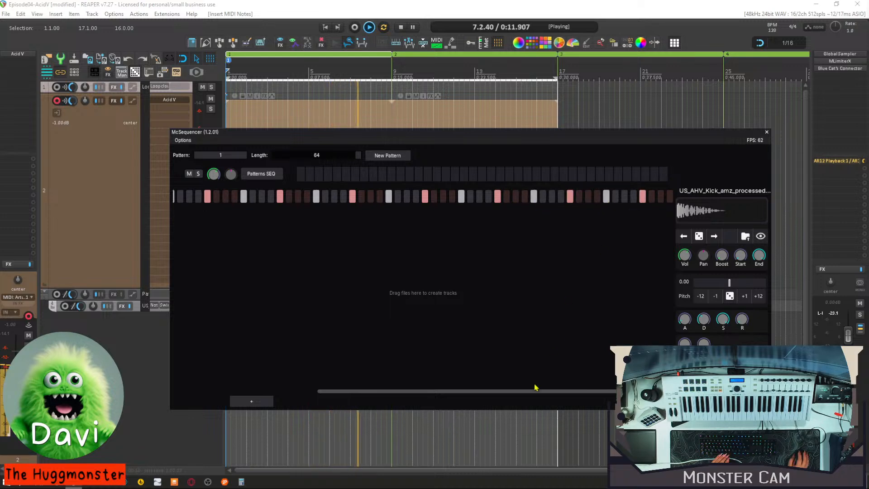
key(space)
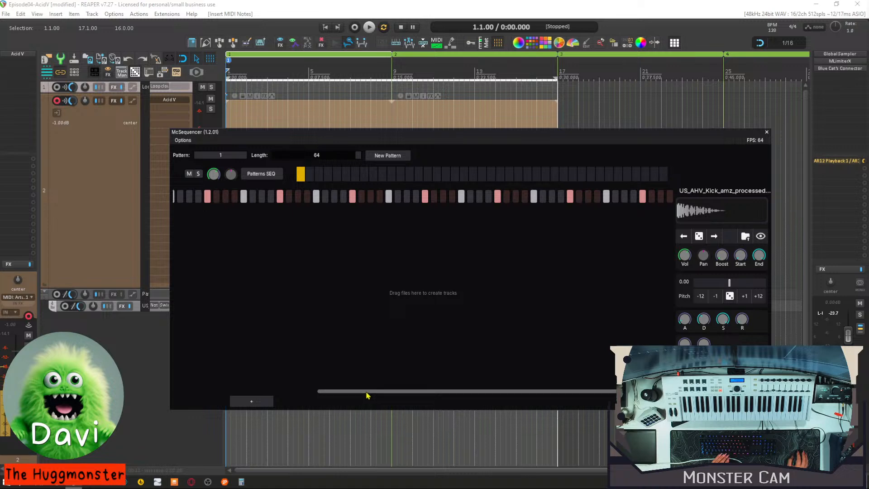
Play the completed 64-step kick pattern from its beginning in McSequencer and stop playback.
key(space)
drag(367, 394, 198, 383)
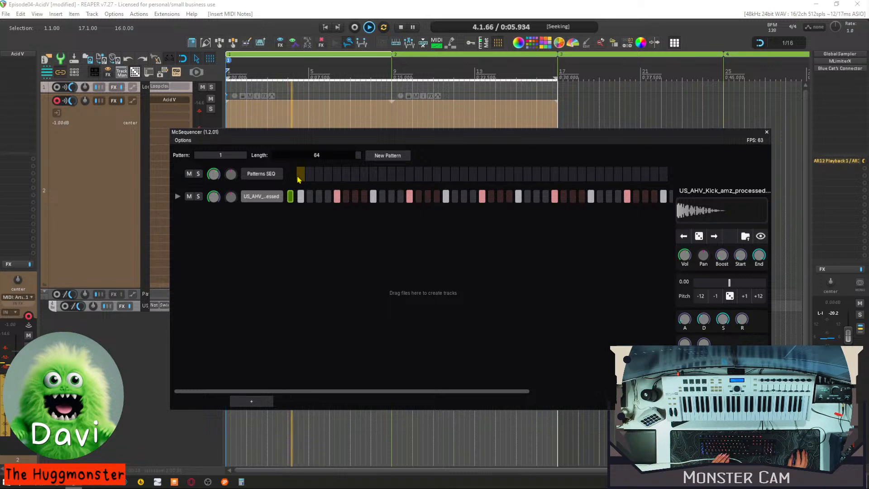
click(303, 173)
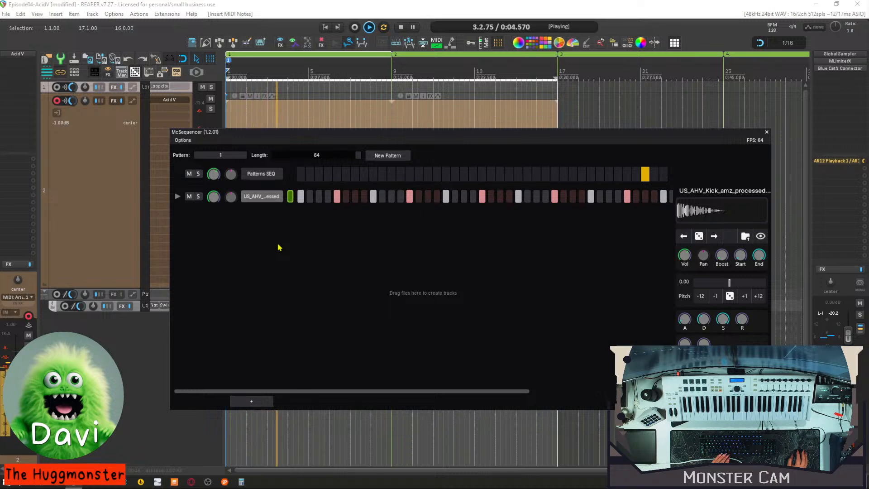
key(space)
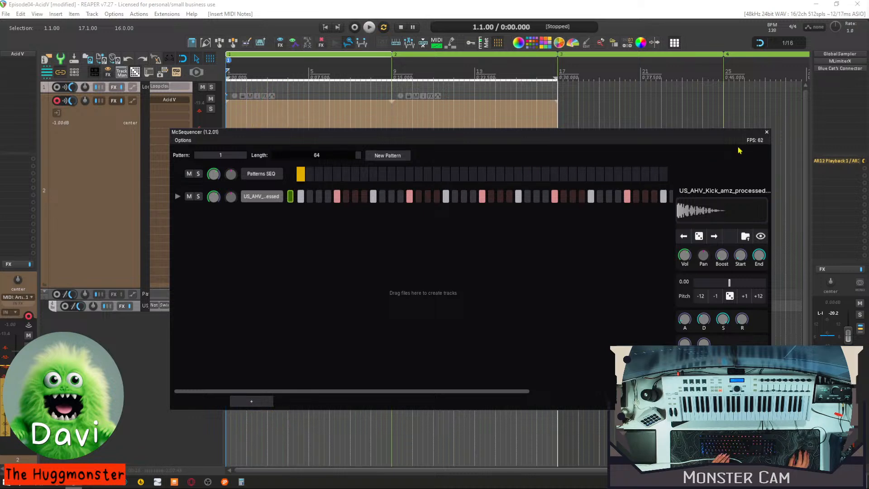
Close McSequencer, play the arrangement and increase the height of the US_AHV_Kick_amz_processed SEQ track.
click(766, 131)
key(space)
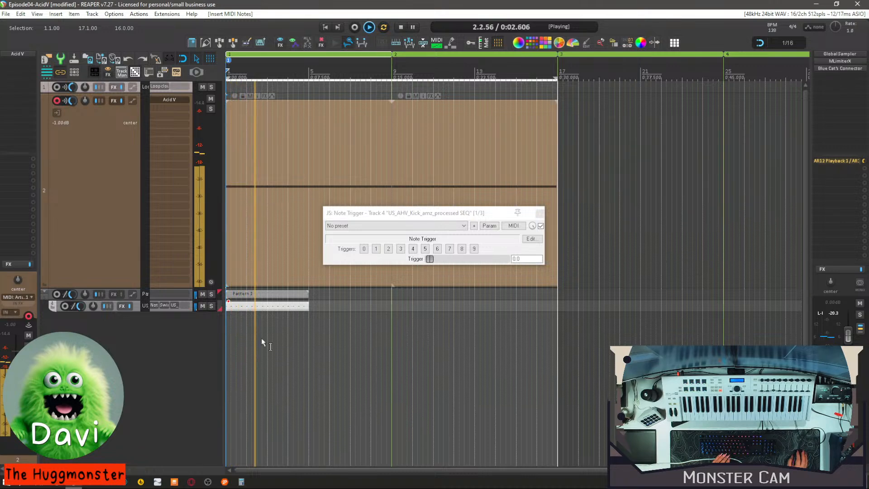
drag(118, 312, 118, 389)
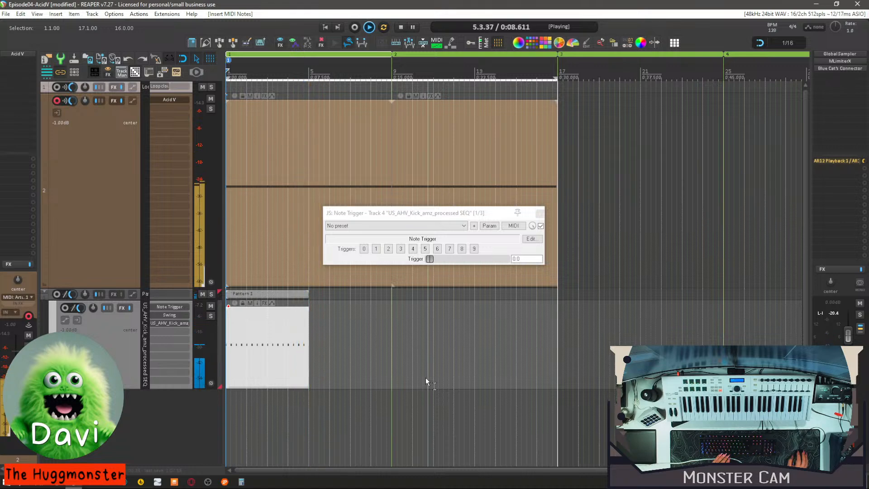
key(space)
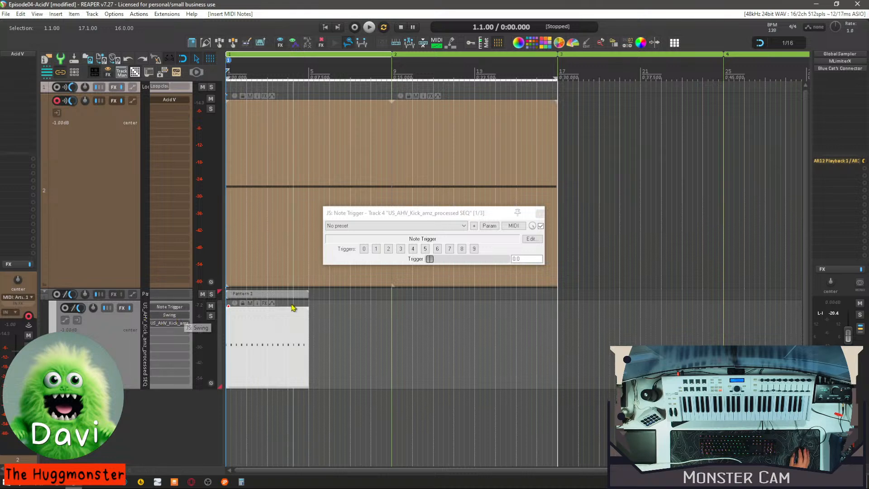
Reopen McSequencer, shorten pattern 1's length to 4 steps and audition it.
click(674, 43)
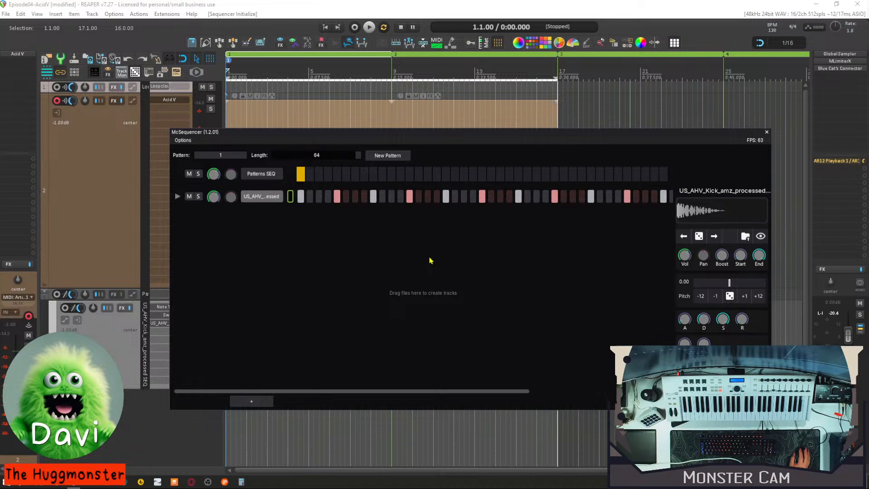
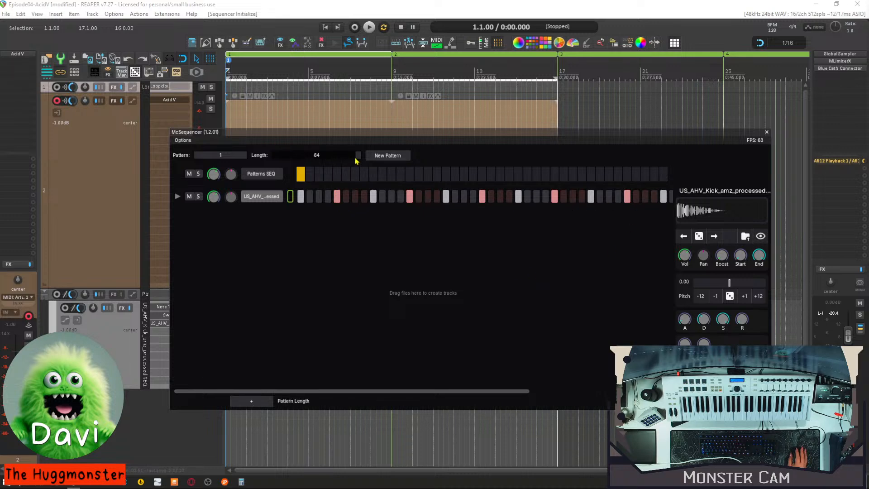
drag(357, 159, 281, 167)
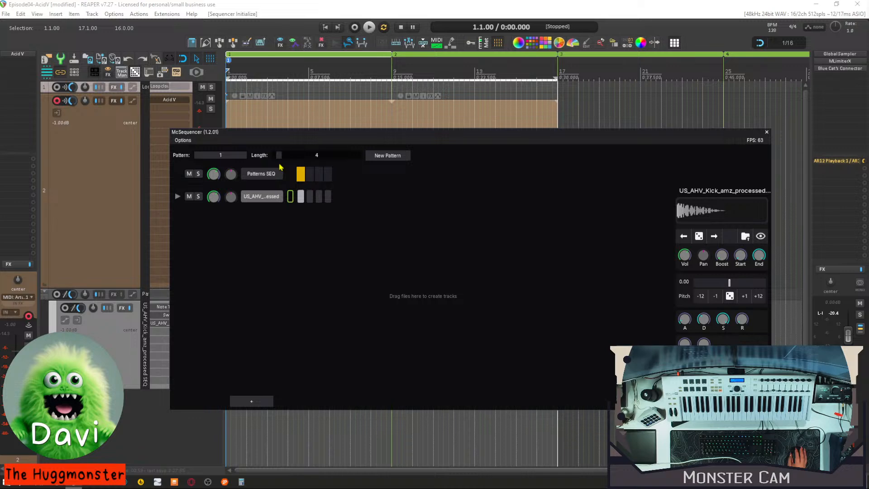
key(space)
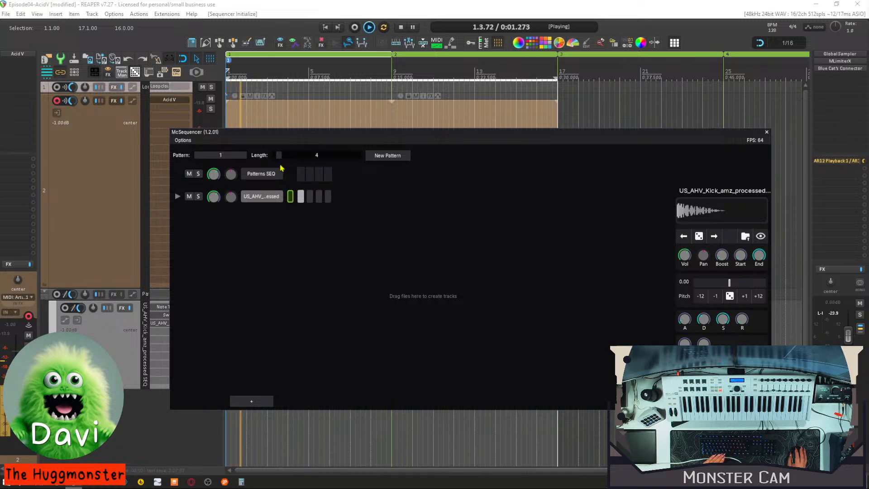
key(space)
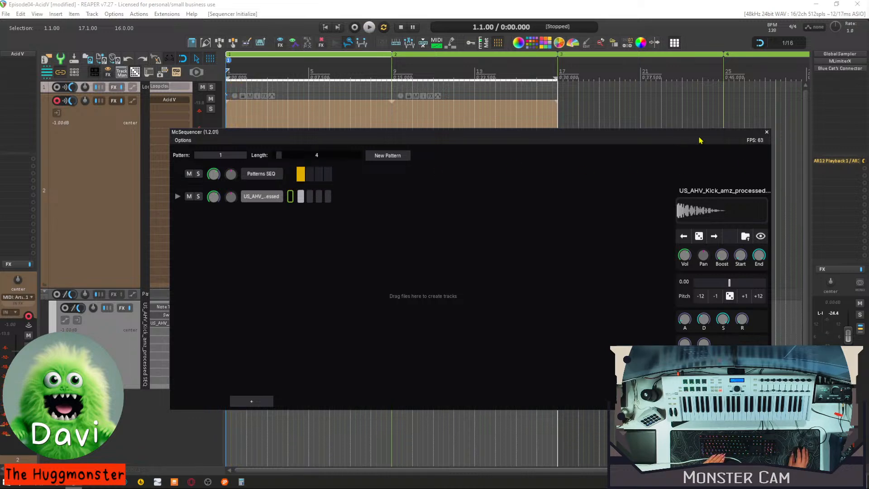
Examine how long the 4-step pattern item is on the timeline, closing McSequencer to reveal it.
drag(630, 139, 685, 87)
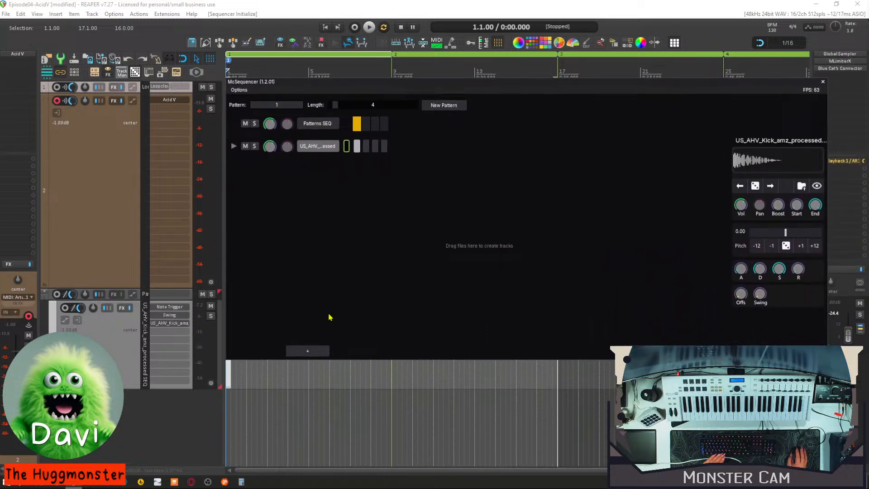
scroll(237, 383, down, 3)
scroll(254, 390, up, 2)
drag(265, 393, 379, 402)
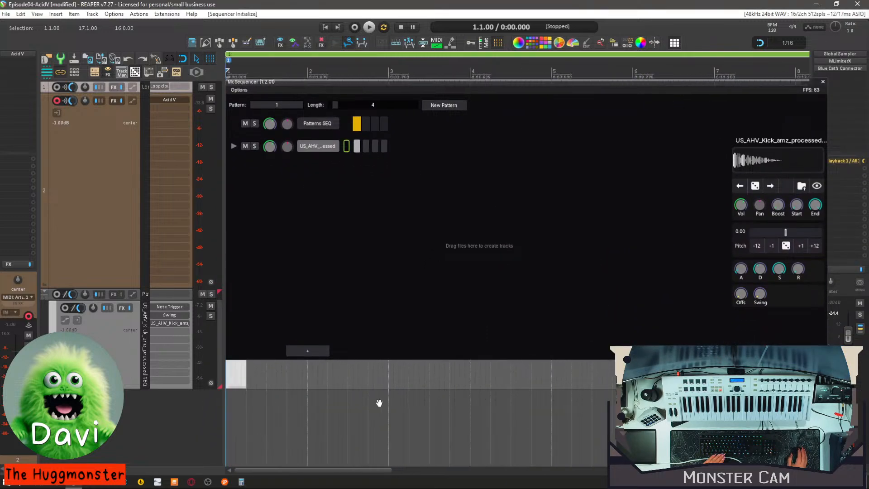
click(822, 82)
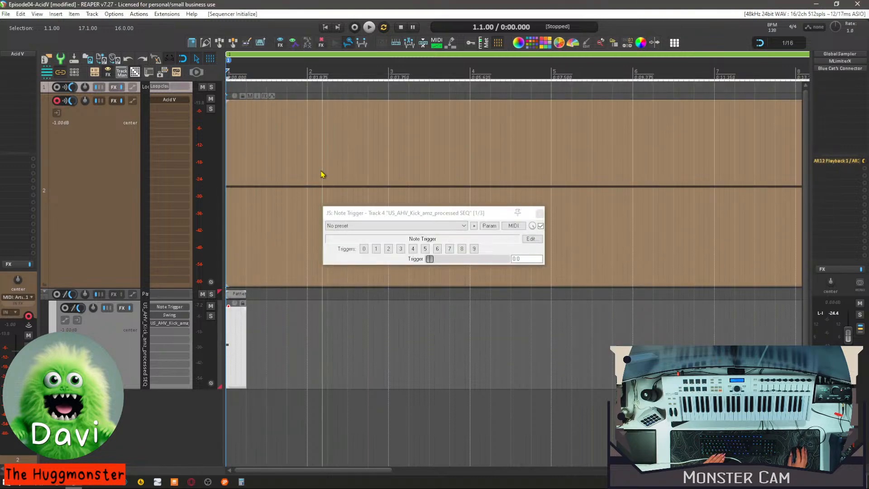
Reopen McSequencer, set pattern 1's length to 64 steps and move the window off the timeline.
click(652, 43)
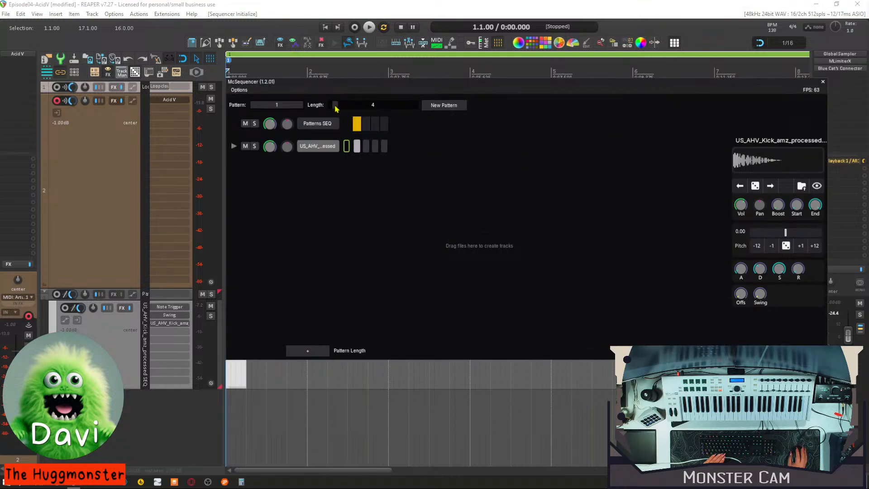
drag(335, 109, 431, 116)
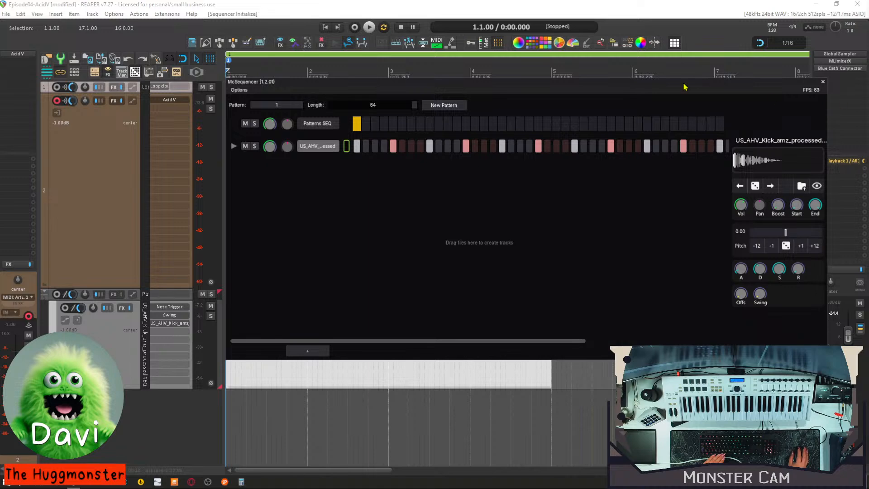
drag(652, 87, 567, 163)
Shorten the time selection so it ends at 9.1.00.
scroll(572, 146, down, 3)
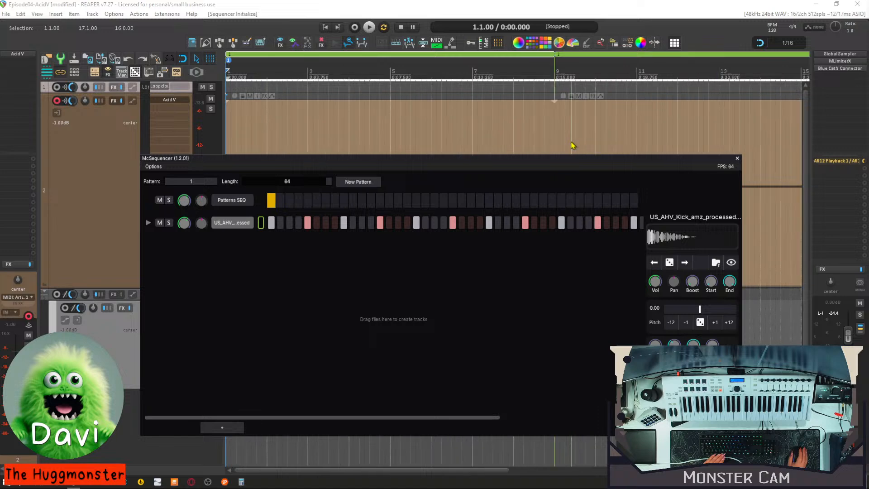
scroll(571, 145, down, 2)
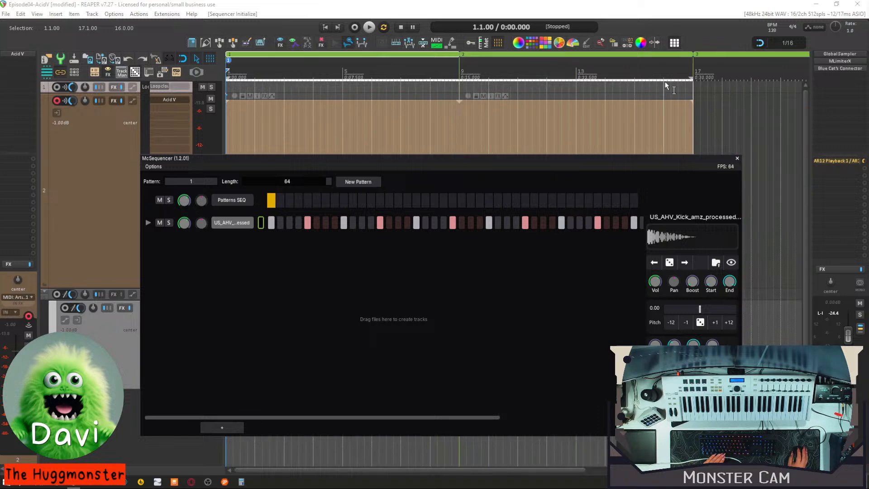
drag(691, 80, 459, 80)
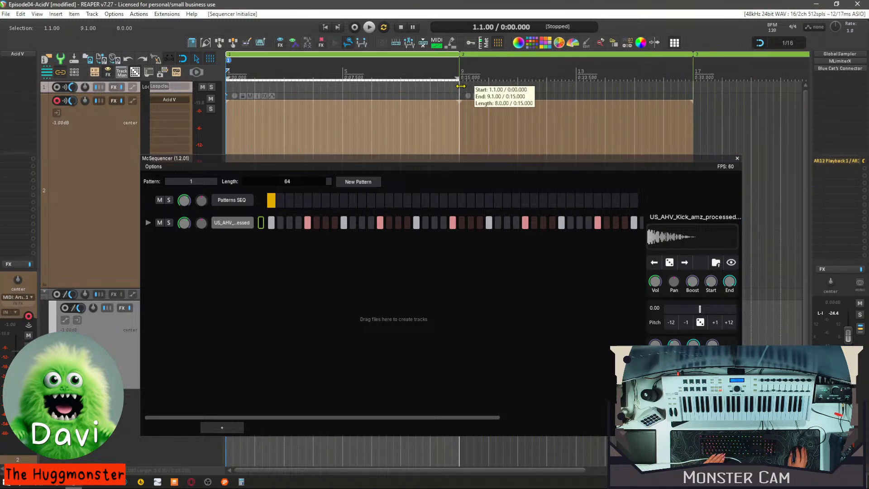
click(488, 171)
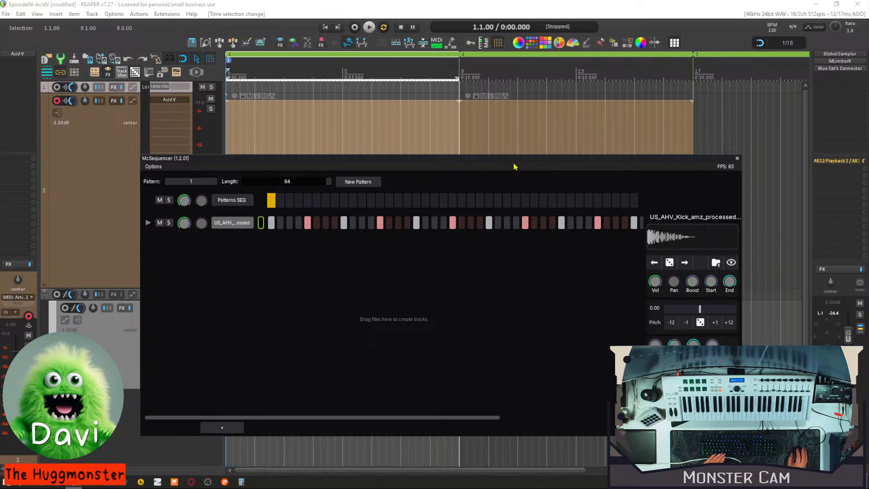
Try to raise pattern 1's length beyond 64 steps and close McSequencer.
drag(512, 162, 606, 129)
click(378, 152)
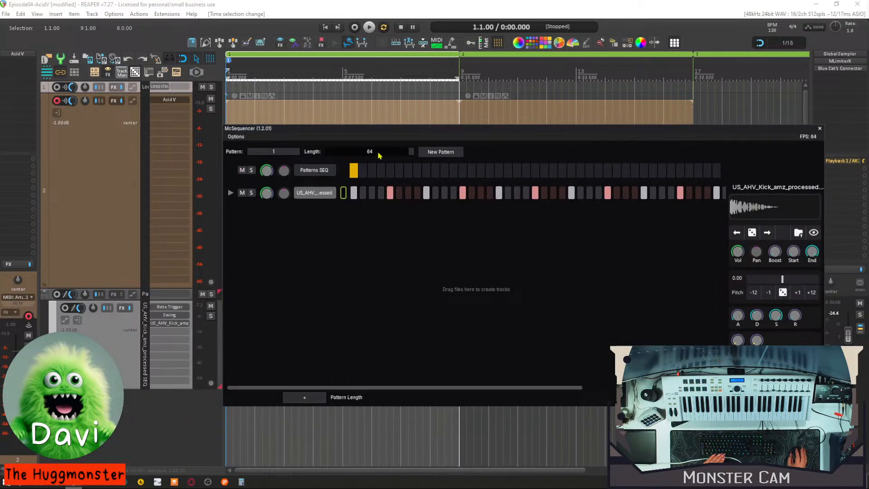
drag(379, 153, 413, 150)
click(820, 129)
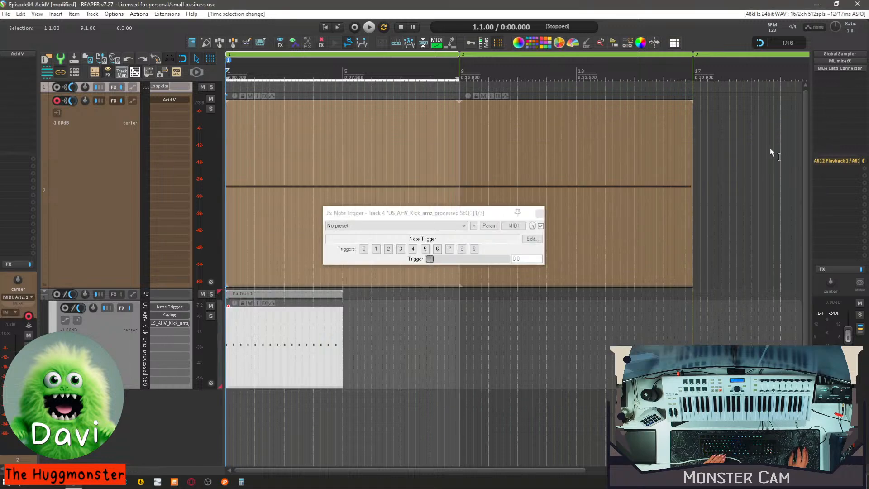
Duplicate the kick pattern item so the kicks run up to 9.1.00, and play the loop from the start.
key(space)
key(space)
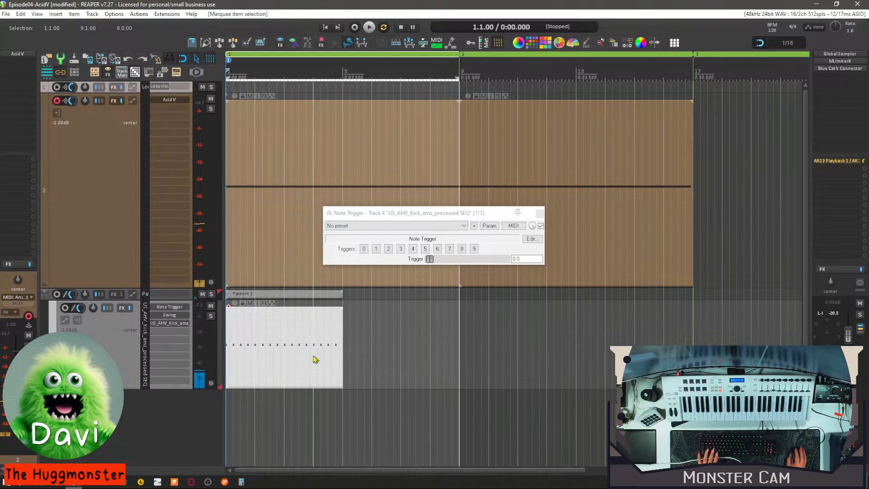
key(ctrl+d)
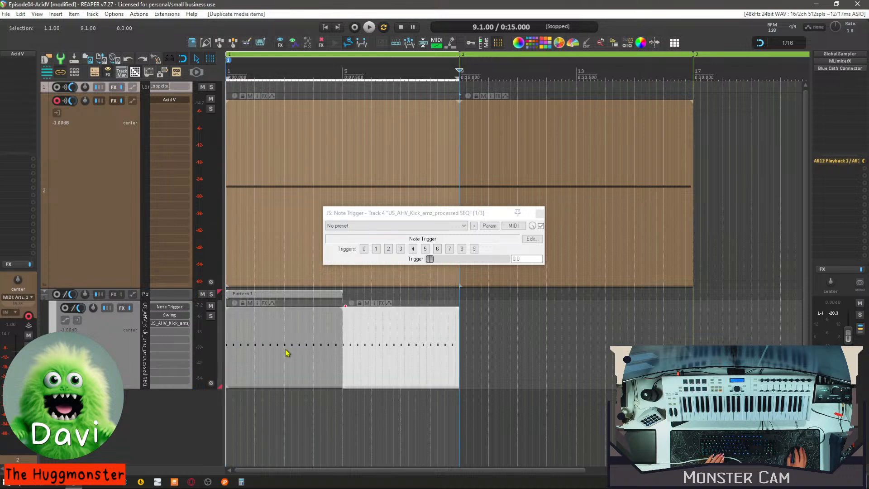
key(space)
key(space)
key(Home)
key(space)
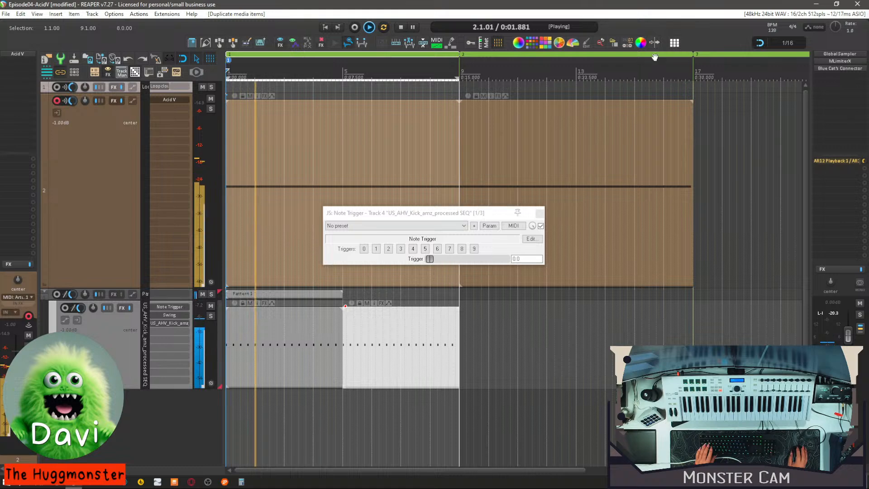
Review pattern 1 in McSequencer during playback, close it and the Note Trigger window, and briefly play the loop.
click(674, 43)
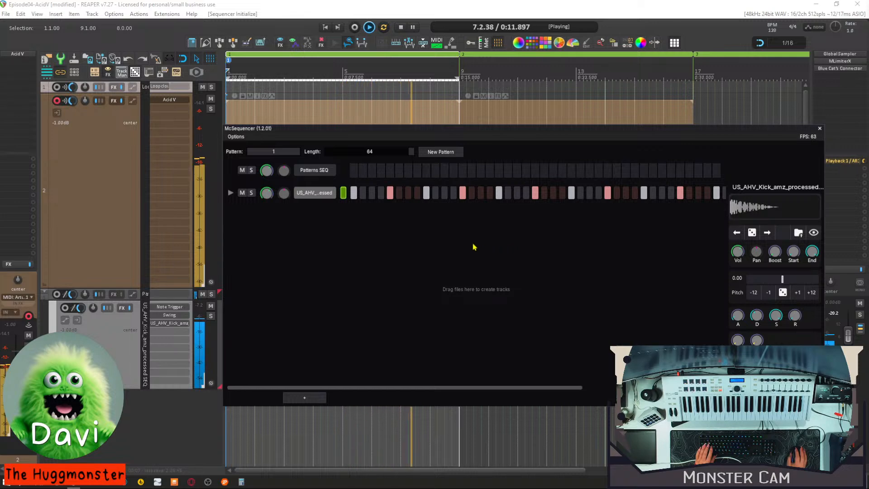
key(space)
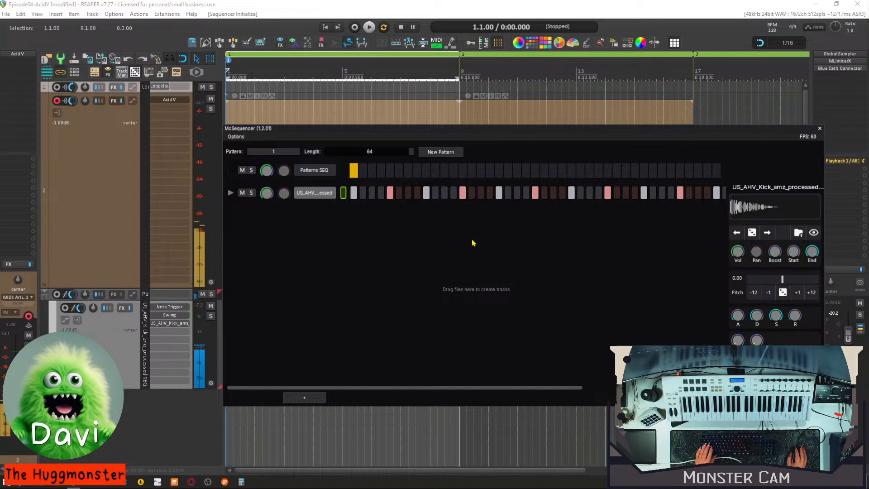
drag(538, 131, 472, 108)
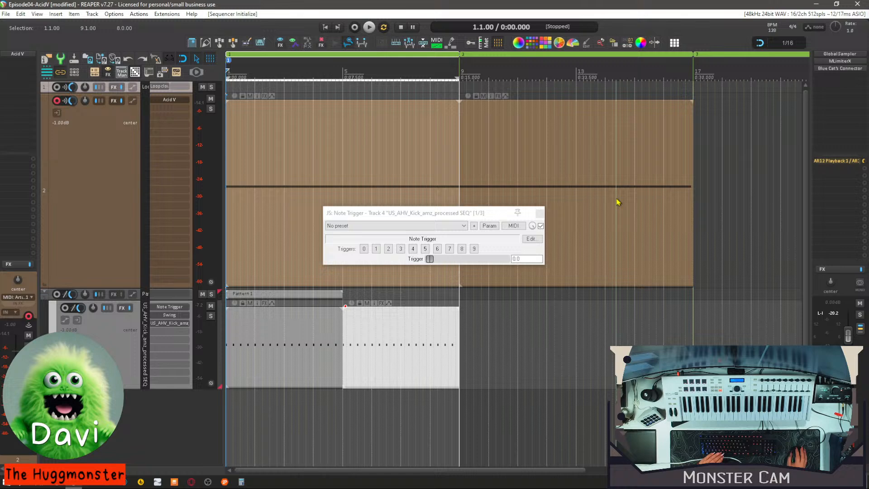
click(755, 103)
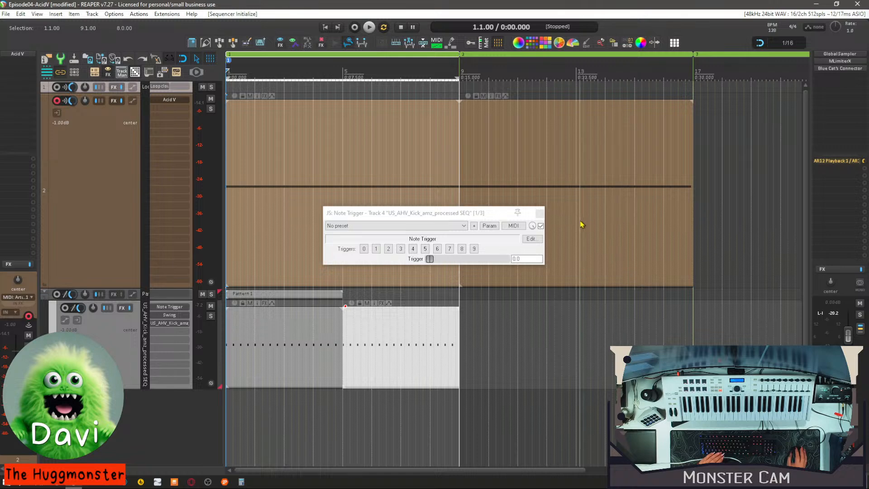
click(541, 213)
key(space)
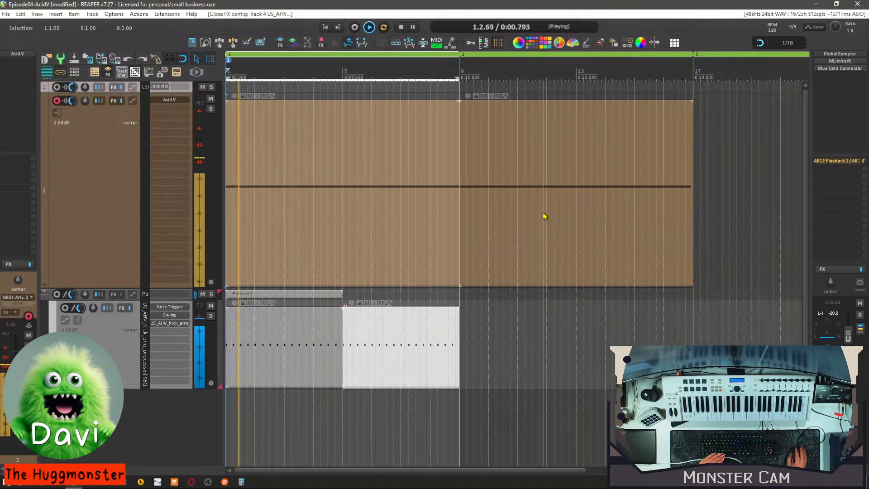
key(space)
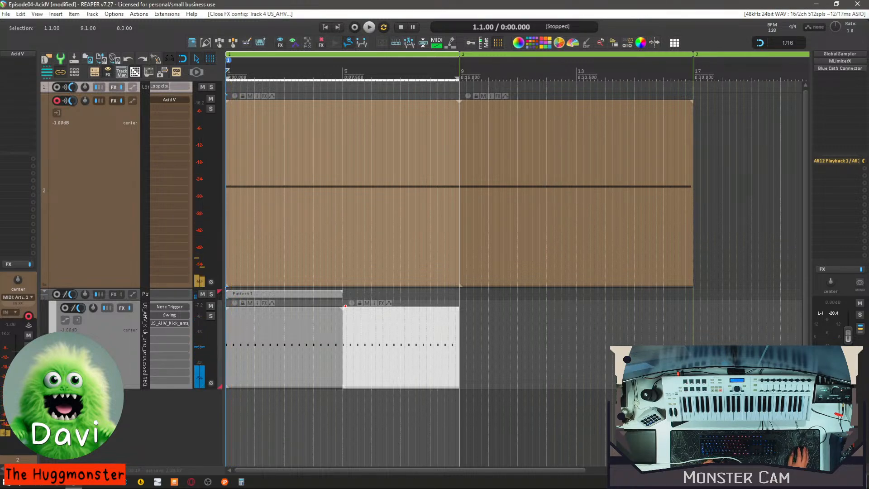
Open Acid V on track 2 and examine its sequencer, Modulation 3 and Modulation 2 while the loop plays.
click(171, 99)
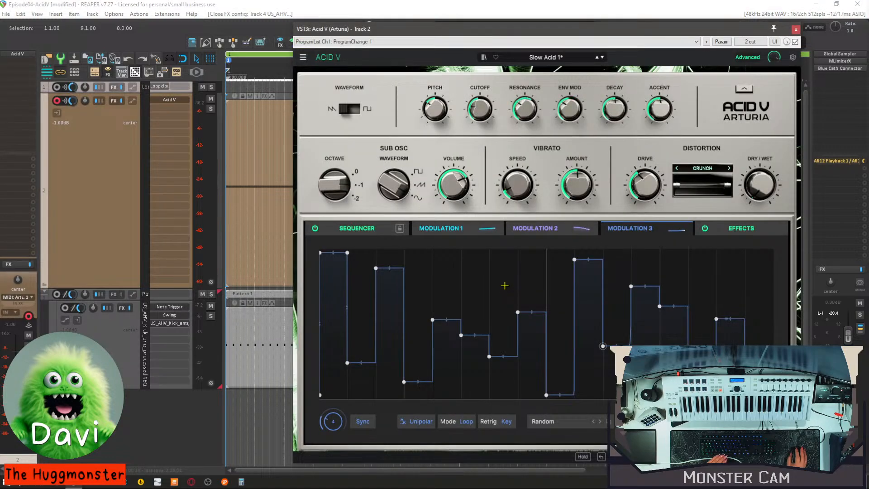
key(space)
click(358, 229)
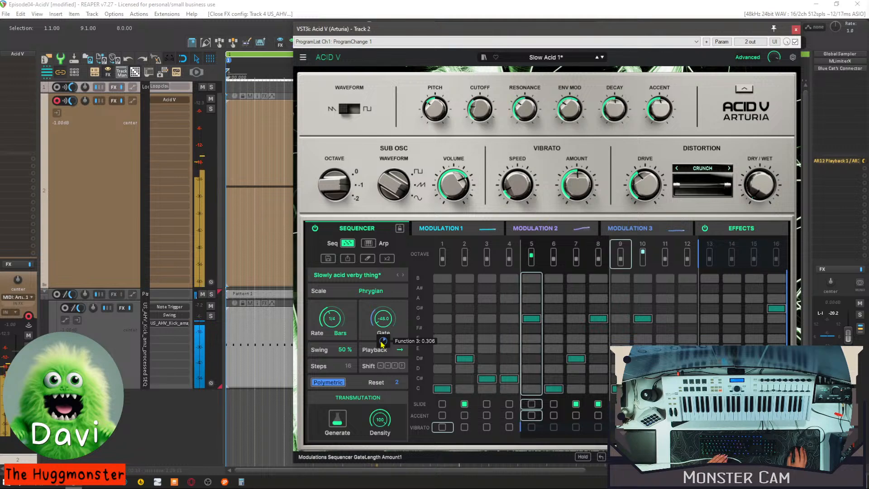
click(652, 228)
mouse_move(677, 229)
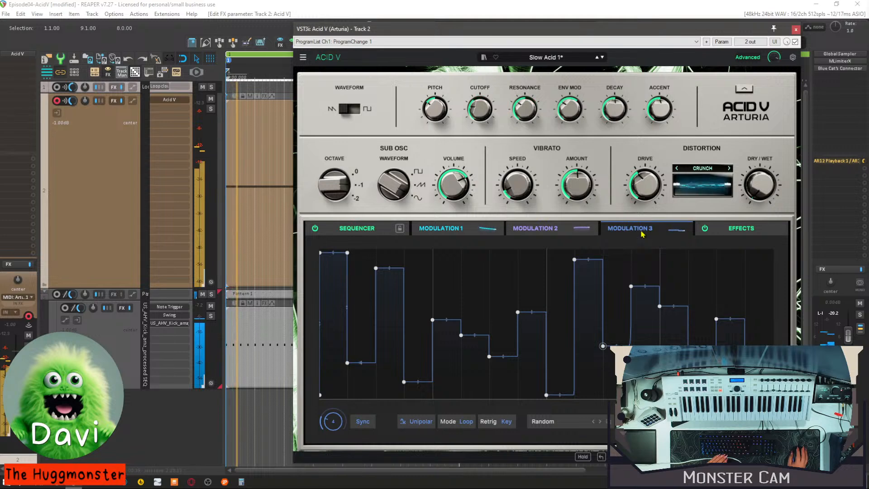
click(541, 229)
mouse_move(583, 227)
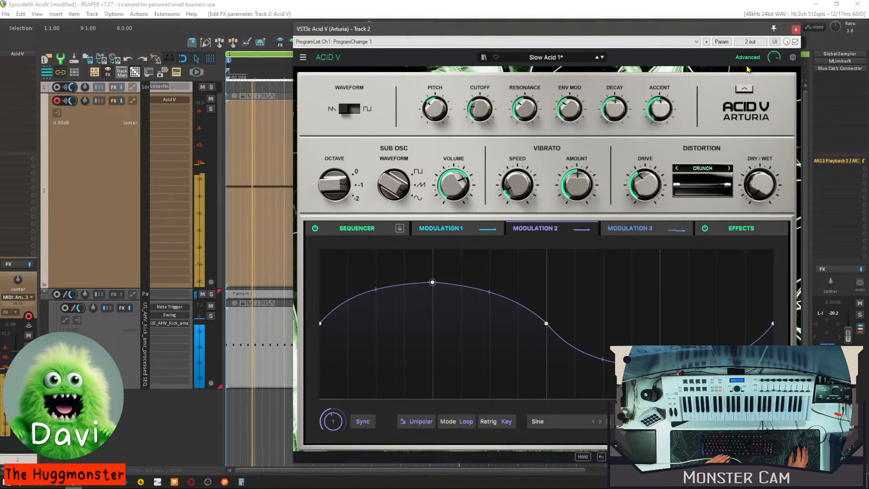
Reveal Acid V's advanced knobs and set the Cutoff Range to about 0.67.
click(743, 88)
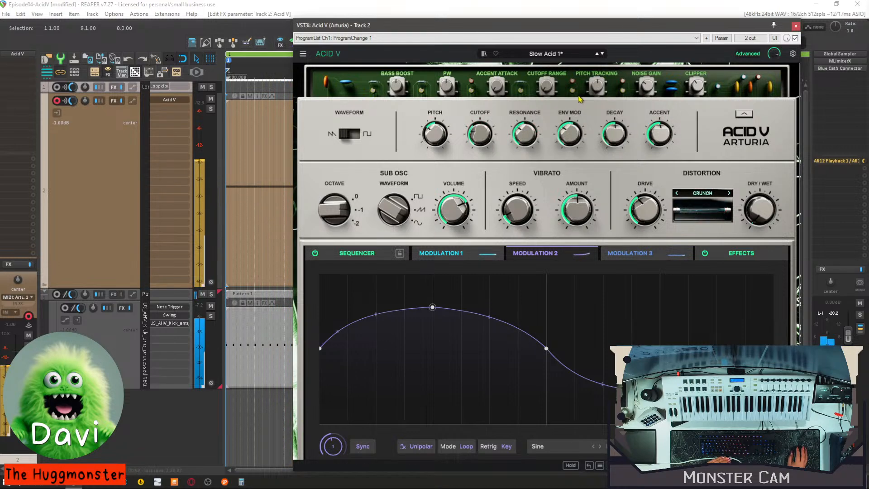
mouse_move(546, 89)
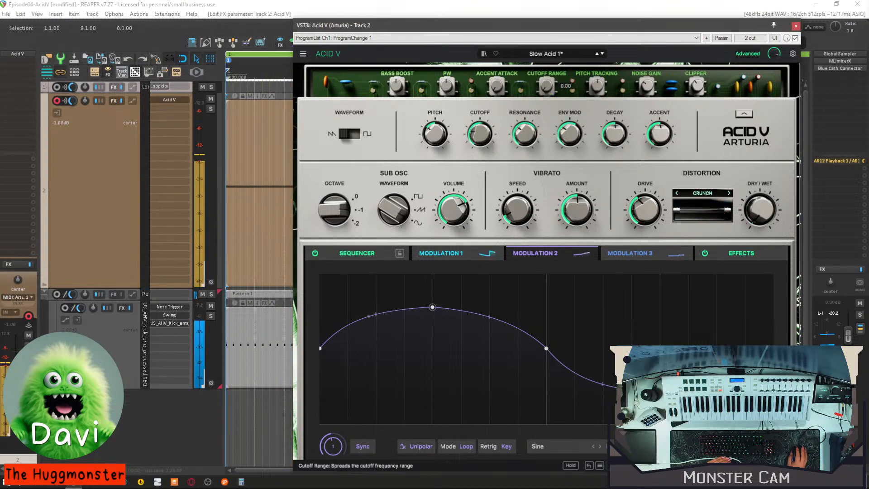
drag(546, 86, 545, 45)
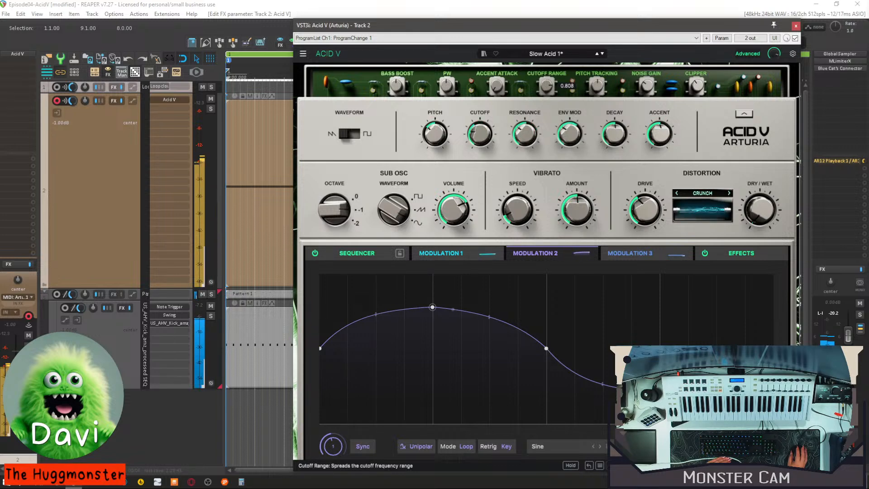
drag(545, 86, 546, 88)
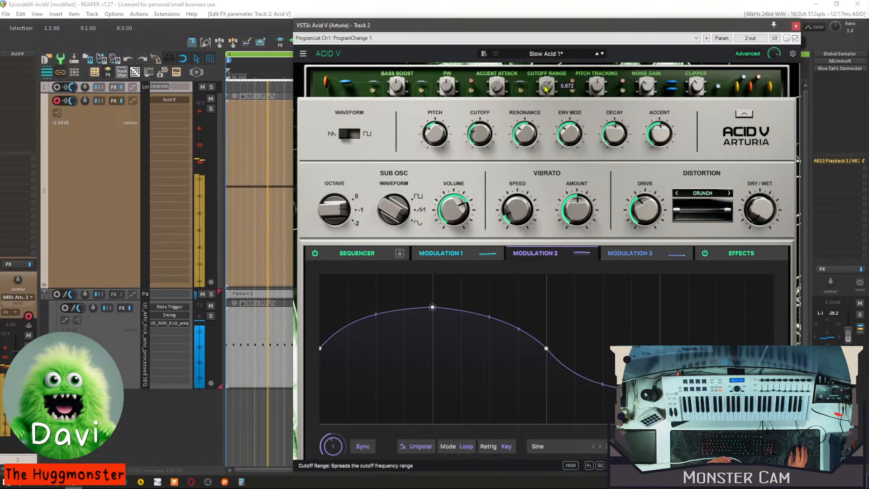
Check Modulation 1's destinations and change its shape to the ADSR Brass preset.
mouse_move(481, 159)
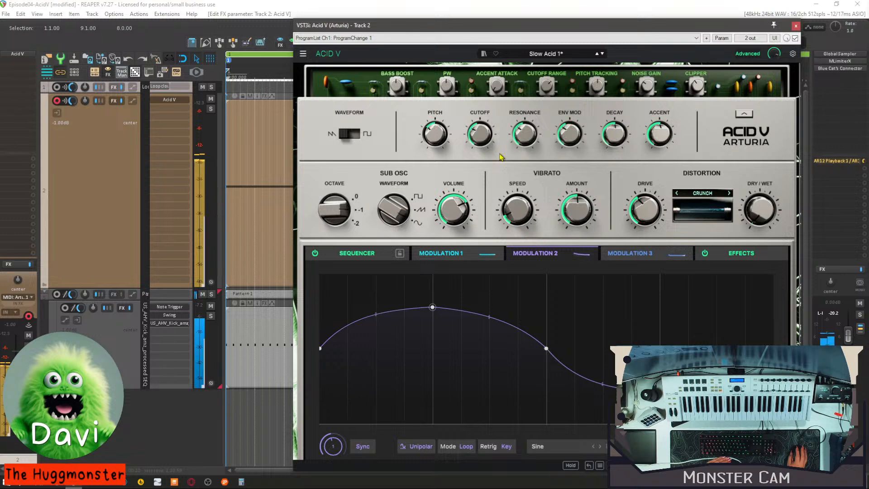
mouse_move(488, 252)
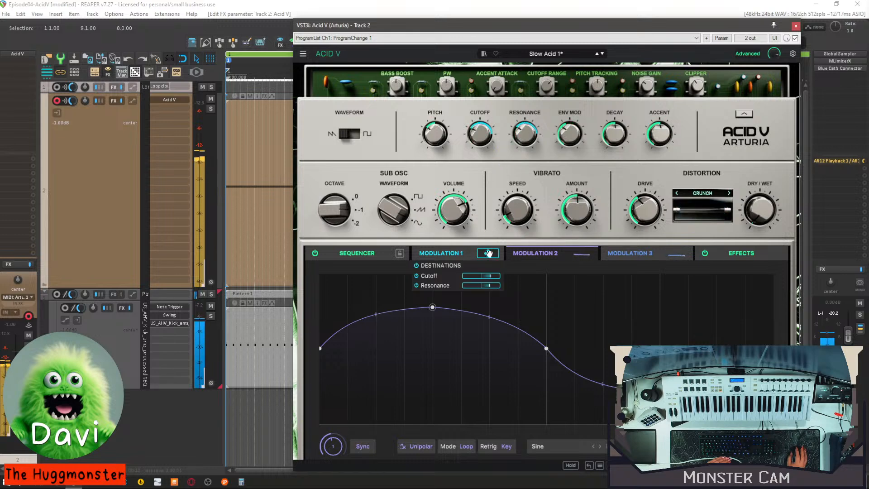
key(space)
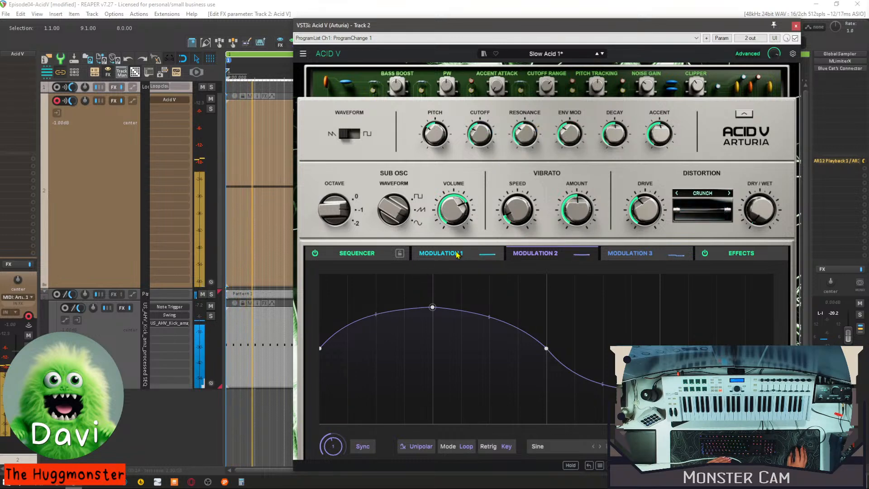
click(457, 255)
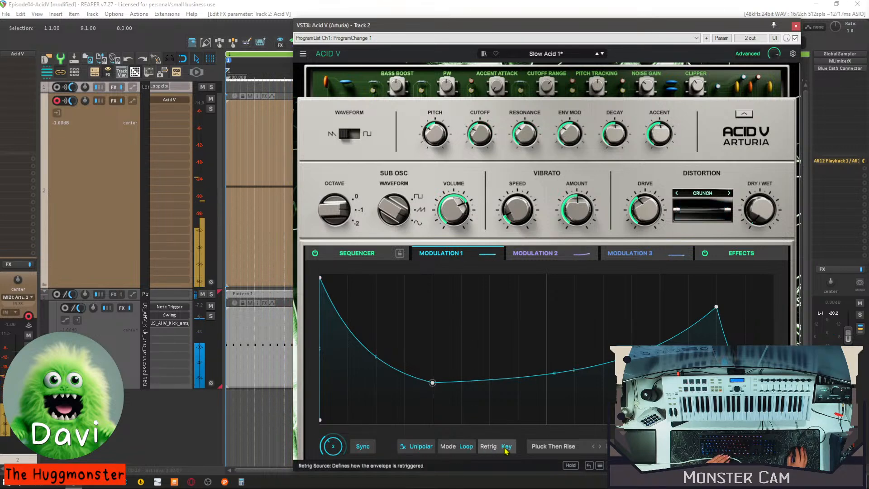
click(561, 448)
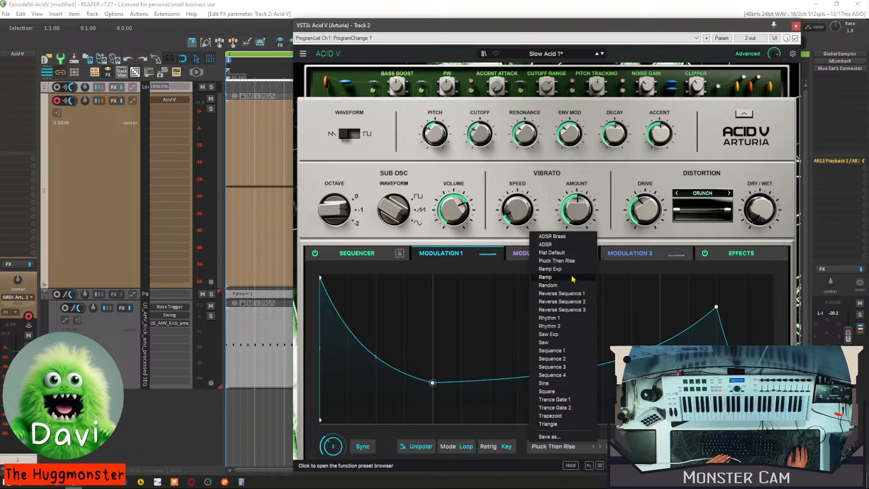
click(573, 241)
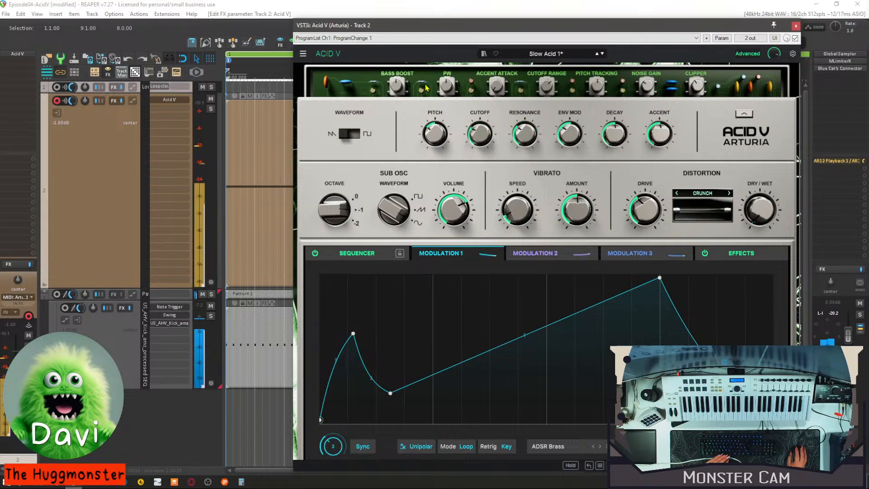
Set Acid V's Bass Boost to about 0.66 and the sub oscillator octave to -2.
mouse_move(422, 88)
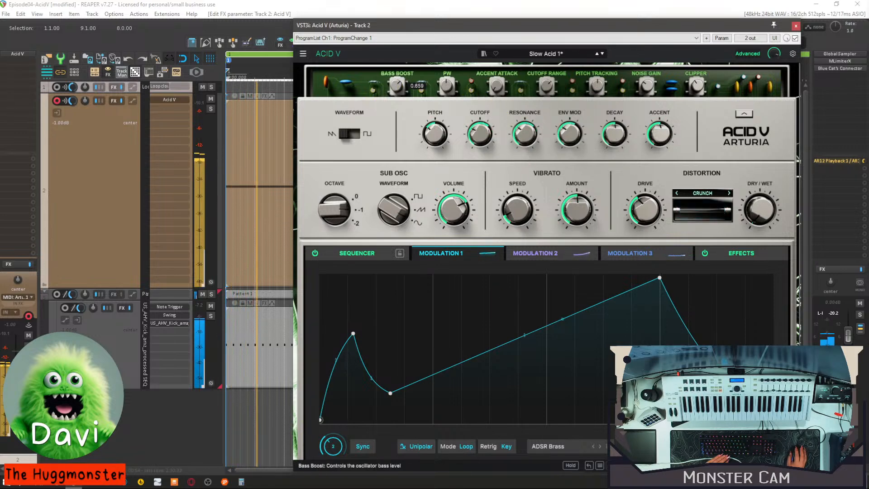
drag(397, 86, 397, 84)
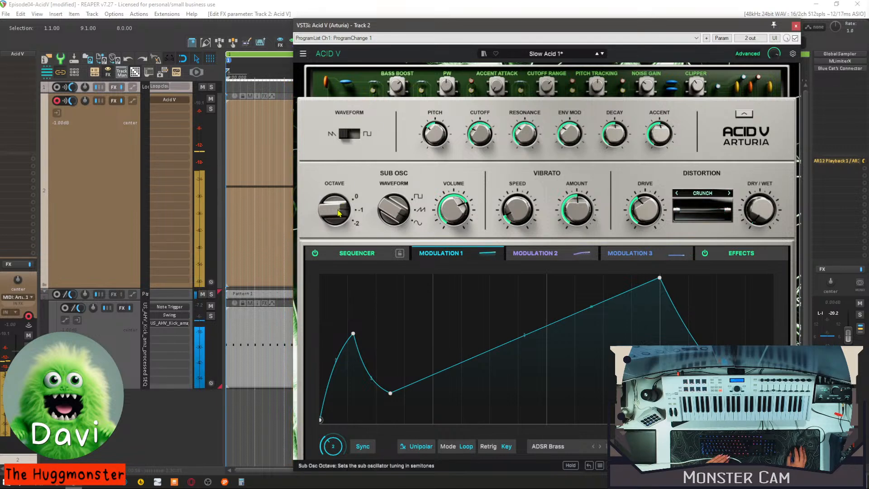
drag(338, 213, 339, 222)
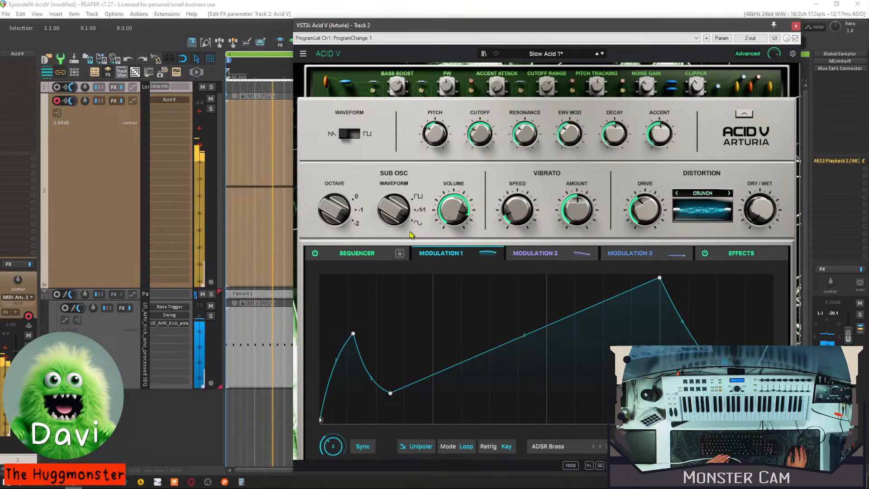
Add an accent on step 7 of the Acid V sequence, hide the advanced knobs and close the plugin.
click(366, 256)
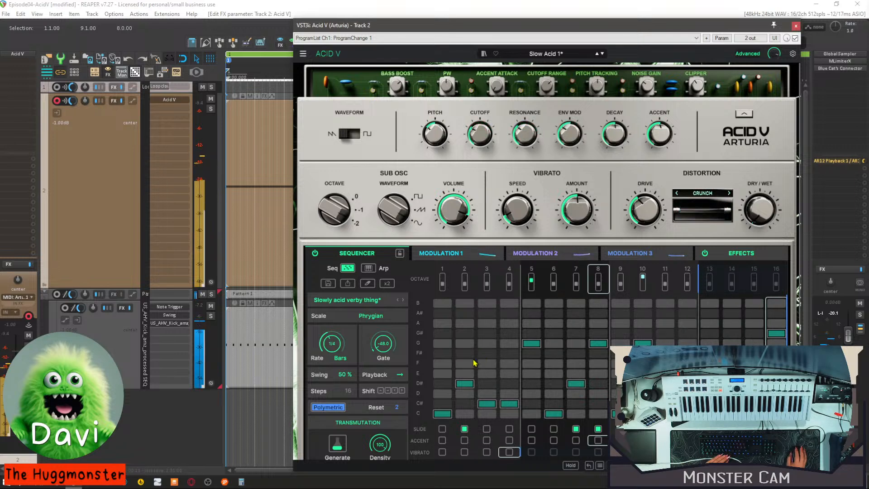
click(576, 440)
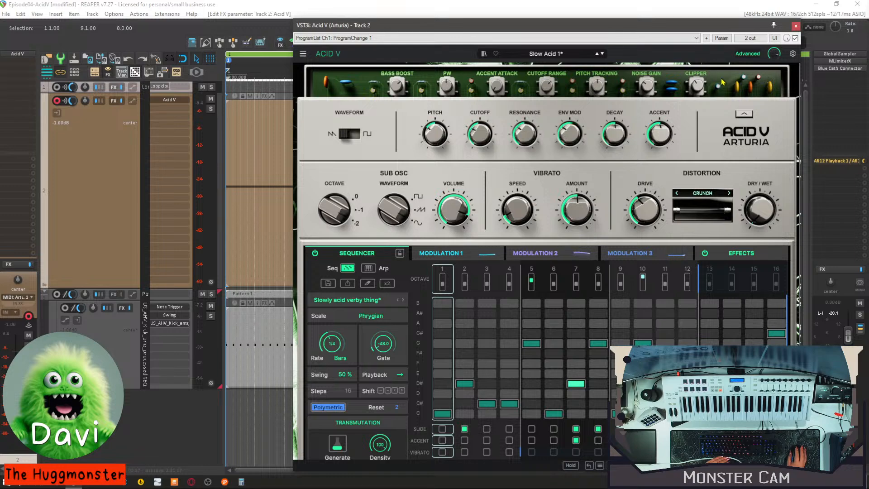
click(744, 115)
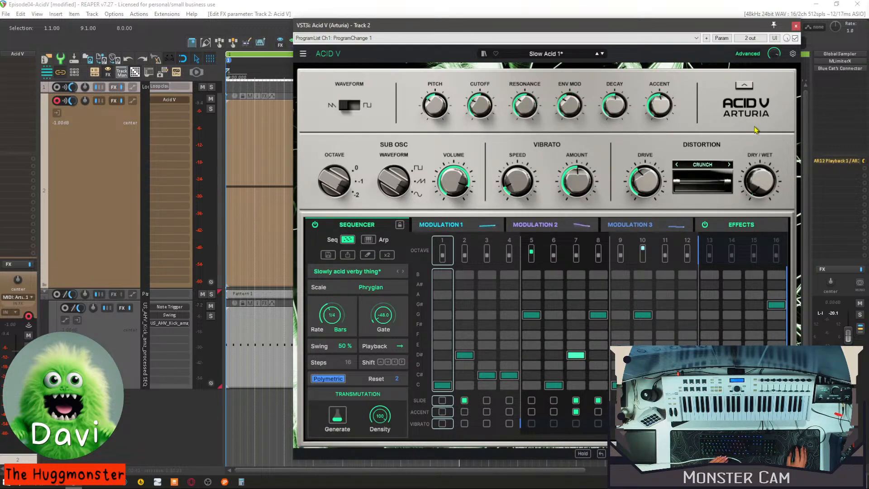
drag(700, 29, 671, 27)
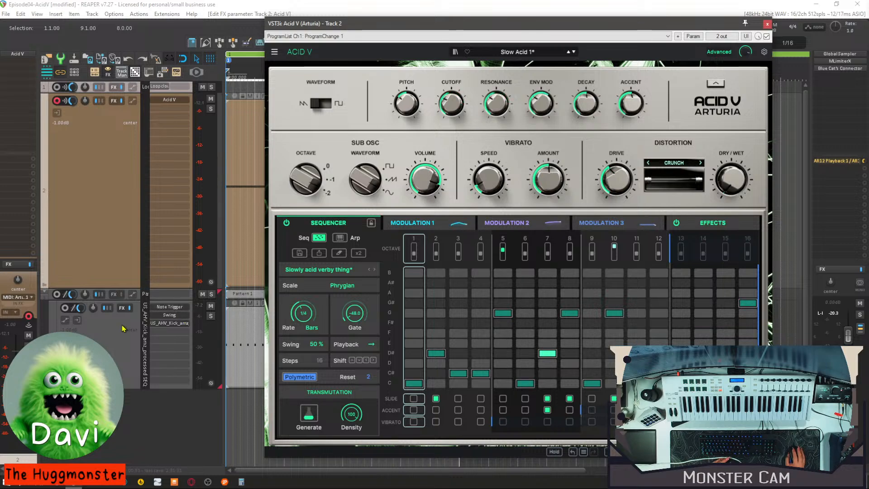
click(767, 24)
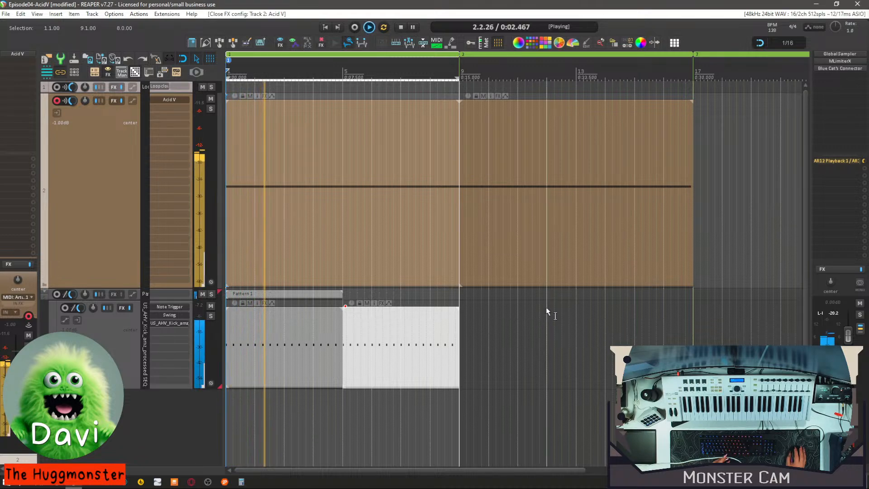
Extend the Pattern 1 item to 9.1.00, select both kick items below it and play the loop.
key(space)
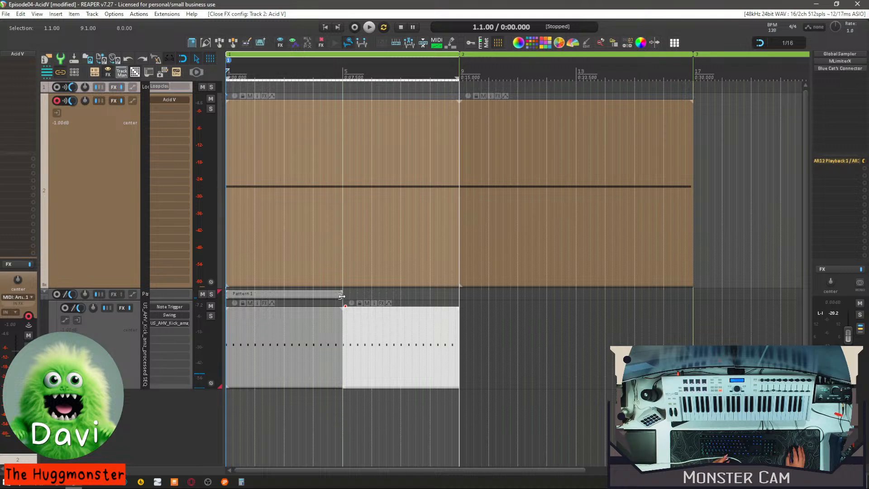
drag(342, 296, 453, 296)
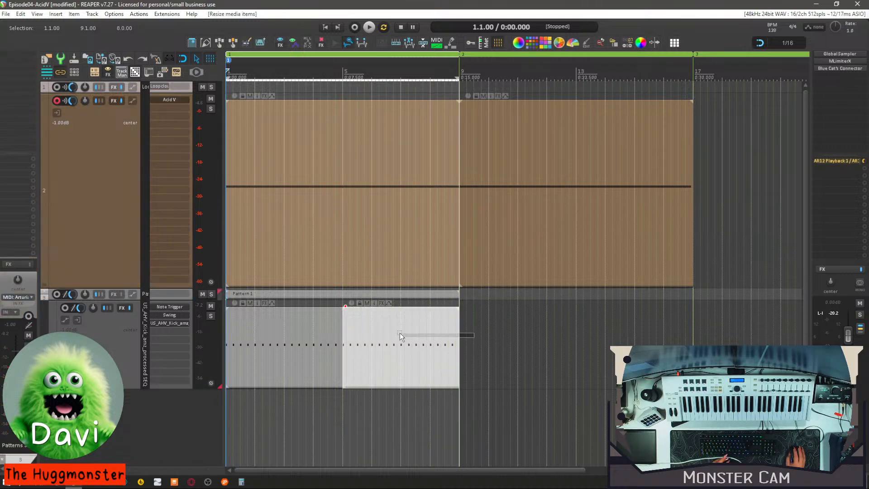
drag(399, 335, 401, 336)
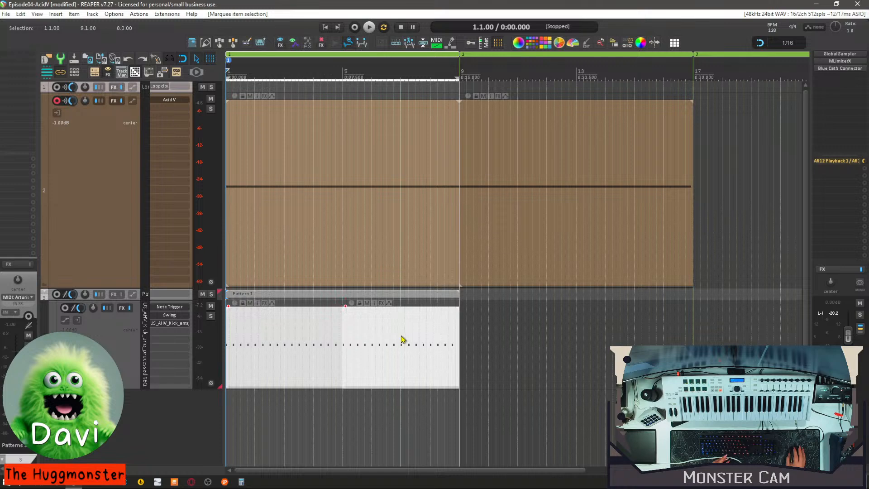
key(space)
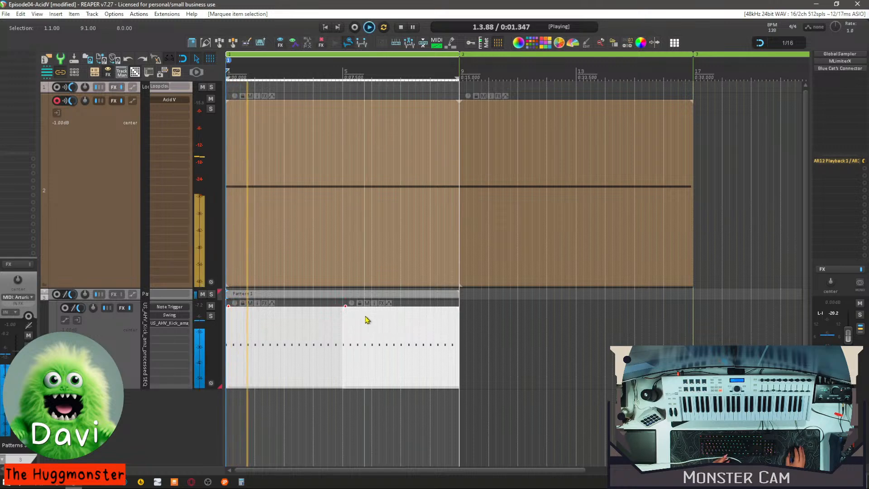
Enlarge the Patterns SEQ track, stop playback and check Pattern 1's length in McSequencer.
drag(196, 300, 196, 369)
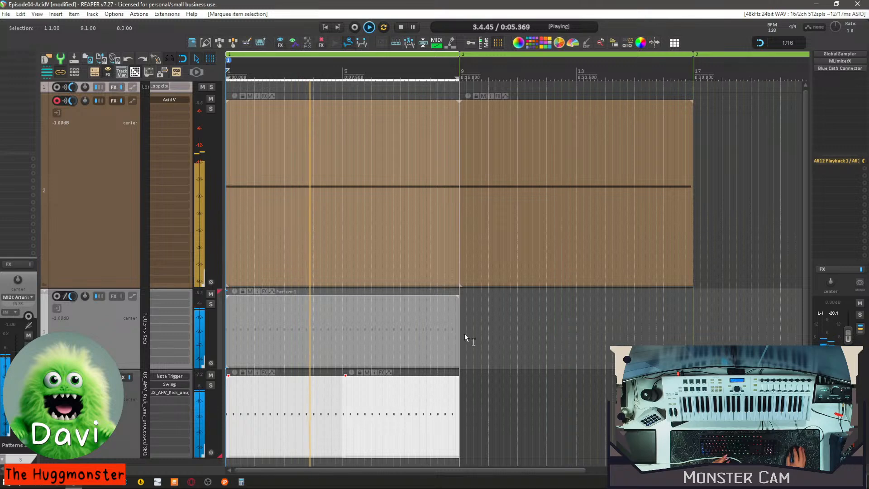
key(space)
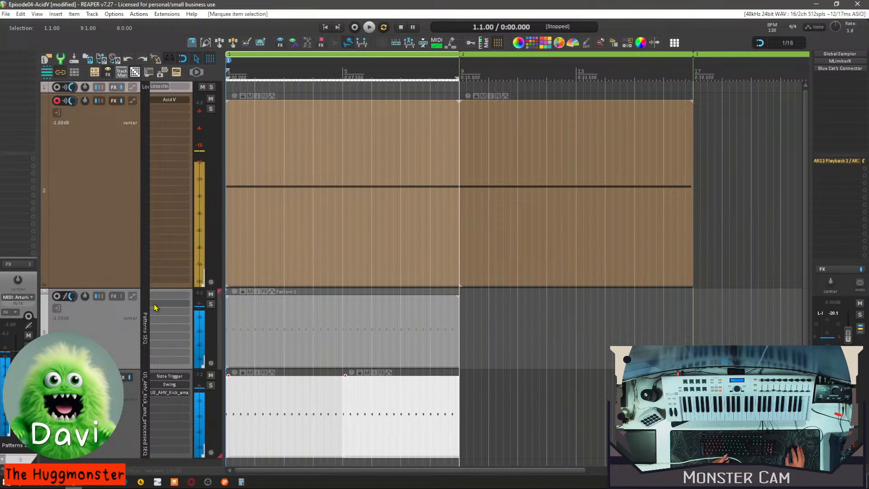
click(674, 43)
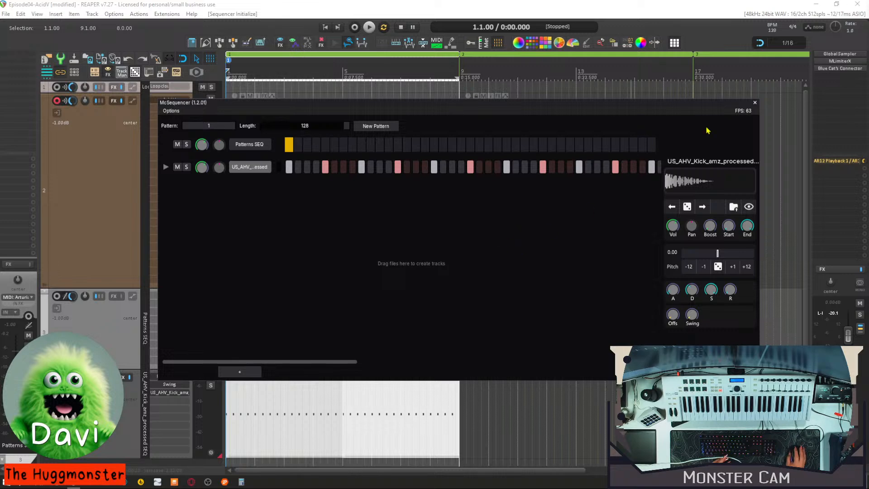
click(755, 103)
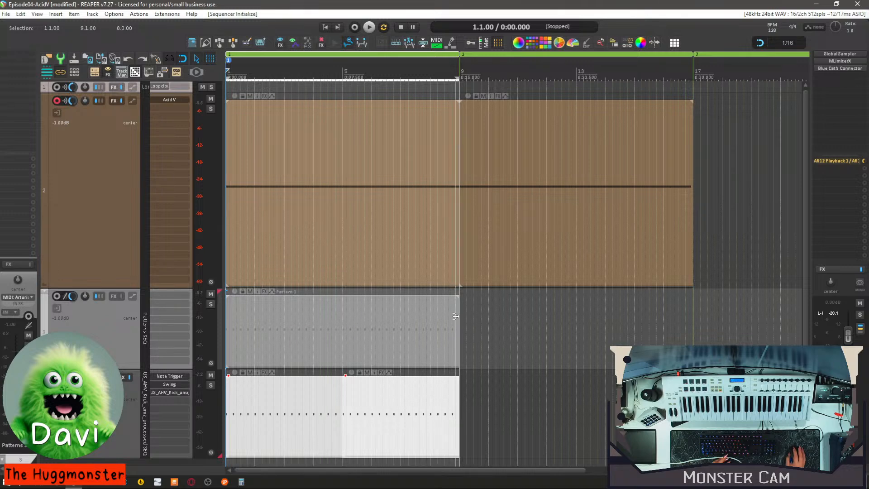
Shorten the Pattern 1 item and its kick item to 5.1.00 and check the pattern length in McSequencer.
drag(458, 316, 342, 322)
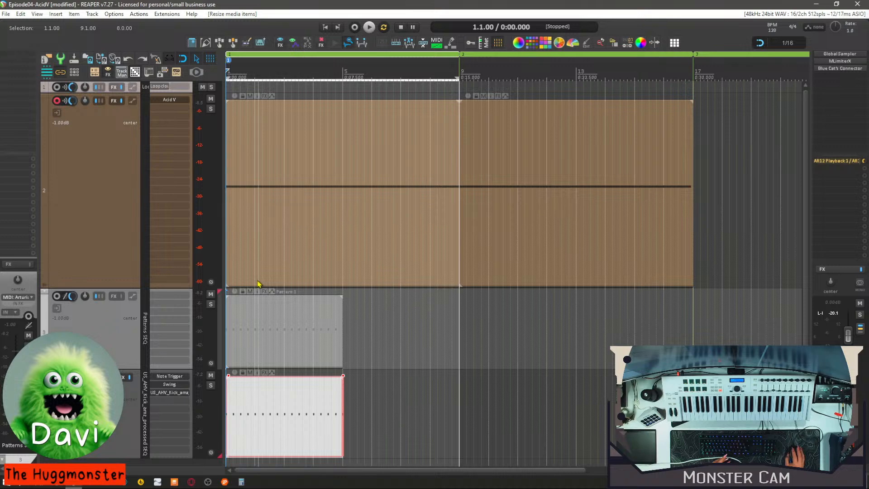
click(674, 44)
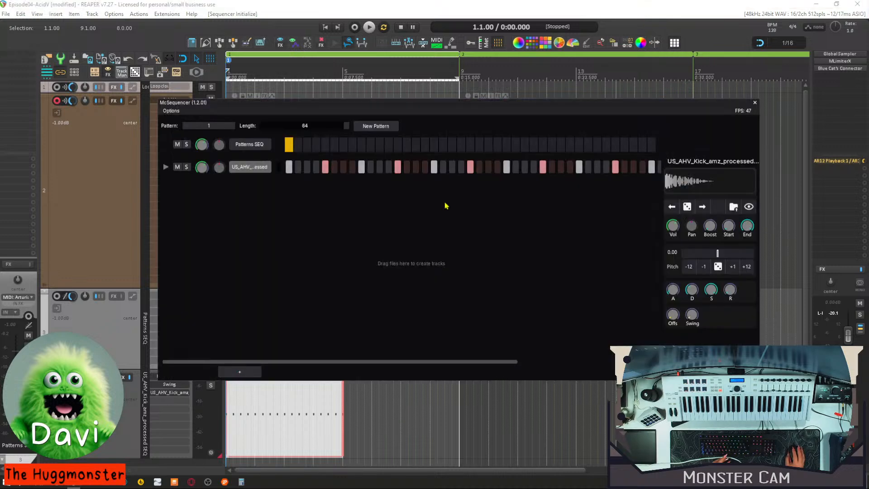
click(754, 102)
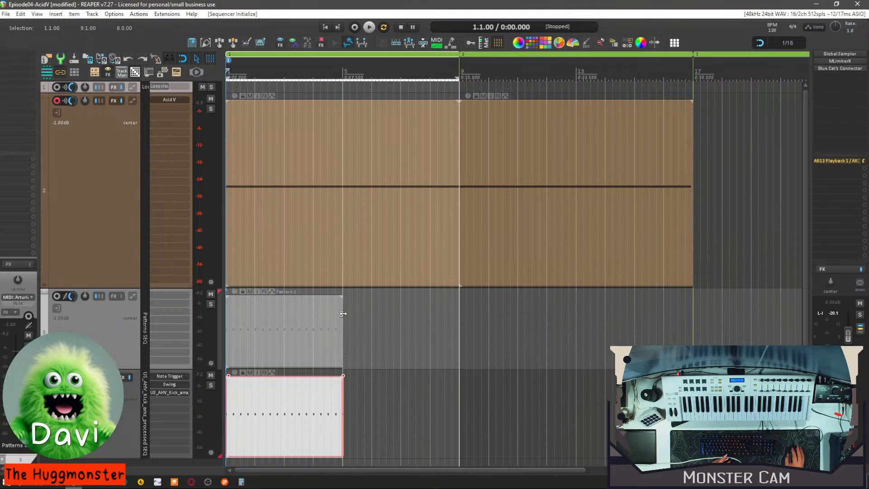
Try to extend the Pattern 1 item to 9.1.00, play it, and delete the extra kick item at bar 5.
drag(343, 314, 459, 316)
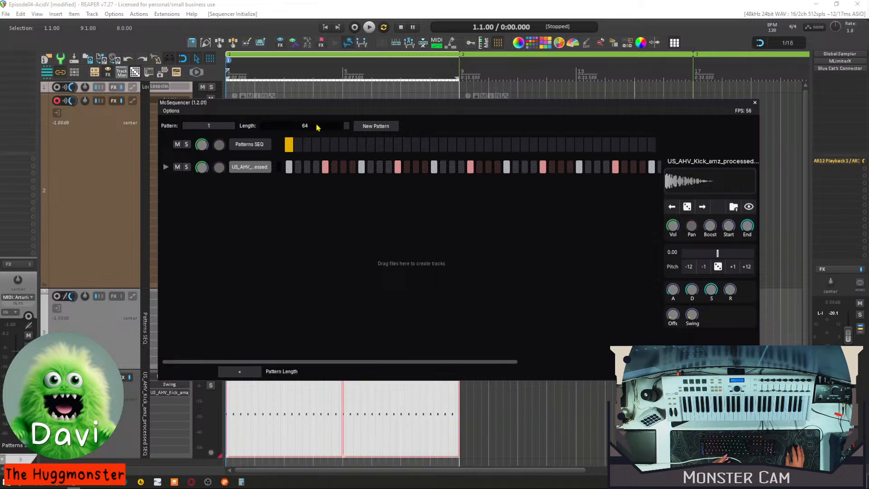
key(space)
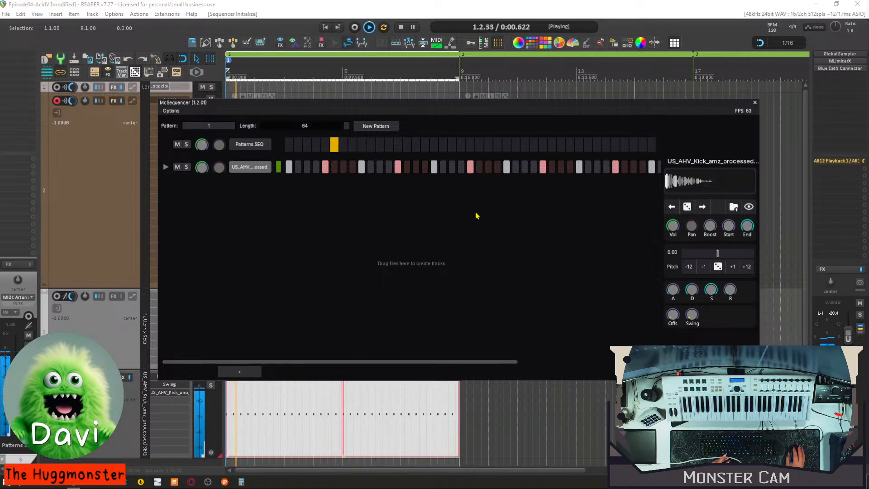
key(space)
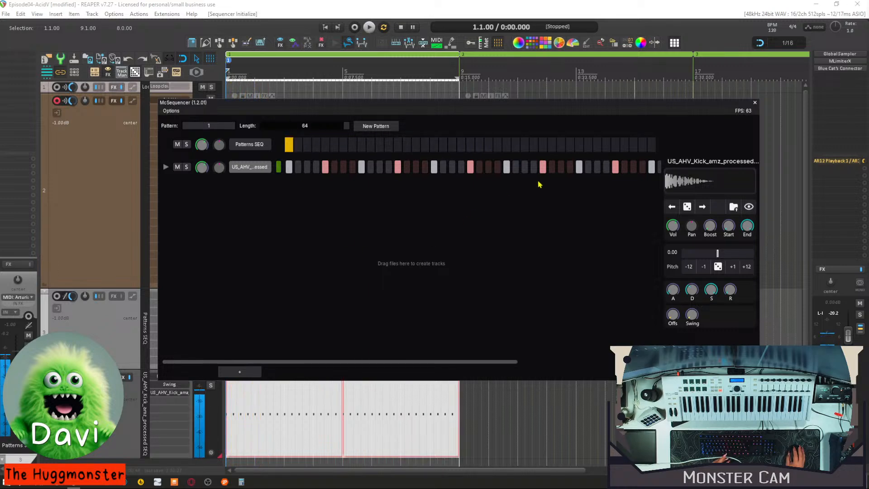
click(755, 103)
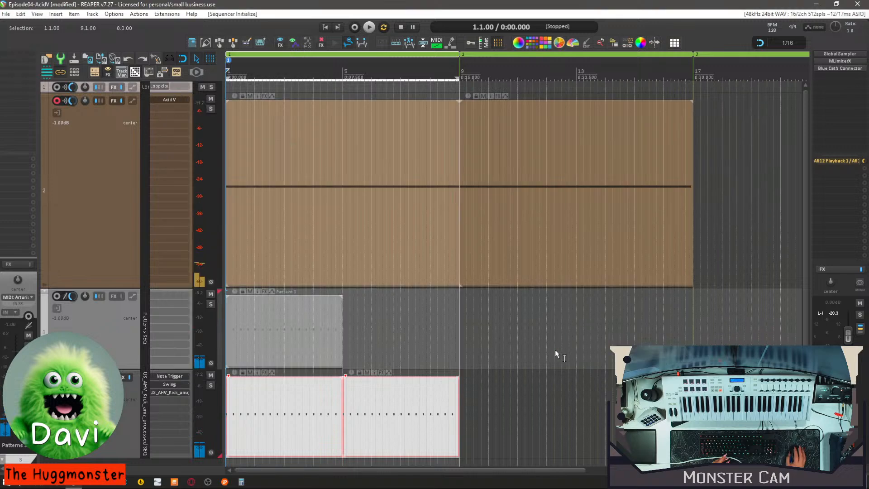
click(409, 414)
key(Delete)
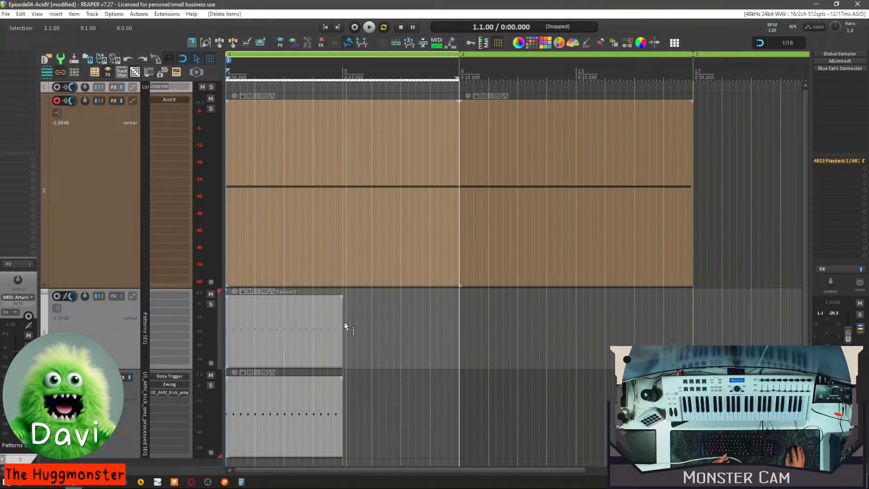
Extend the Pattern 1 item to 9.1.00 with McSequencer open above it and play the pattern.
drag(344, 317, 341, 351)
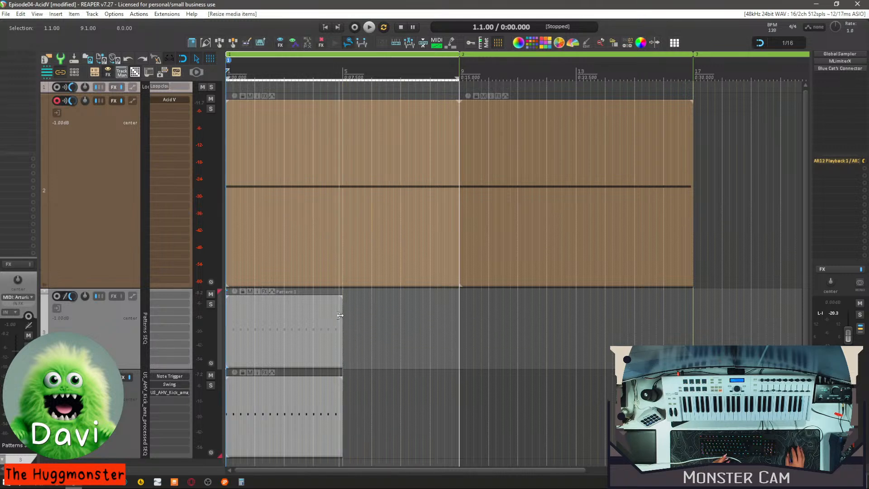
mouse_move(340, 308)
mouse_down()
mouse_move(383, 313)
mouse_move(339, 315)
mouse_up()
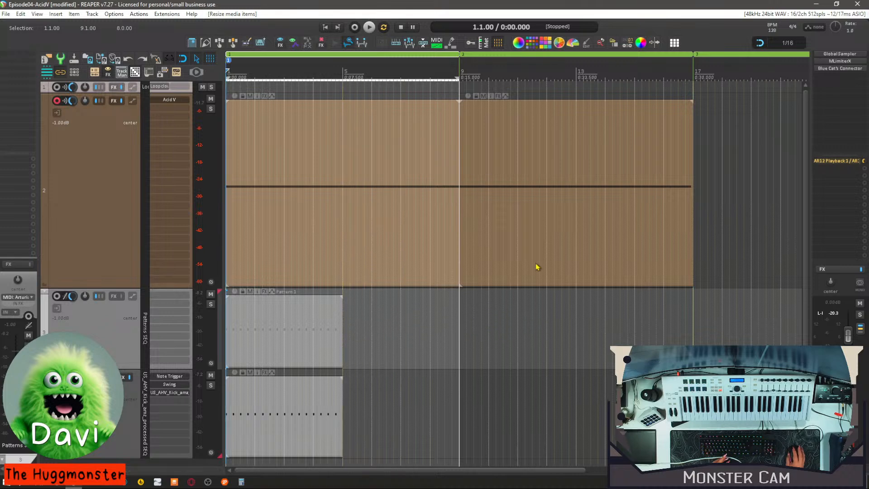
click(674, 43)
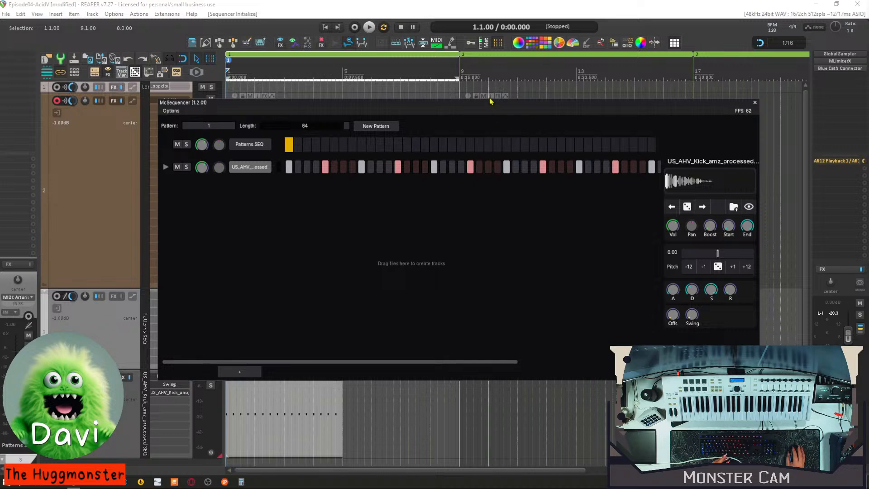
drag(493, 108, 489, 65)
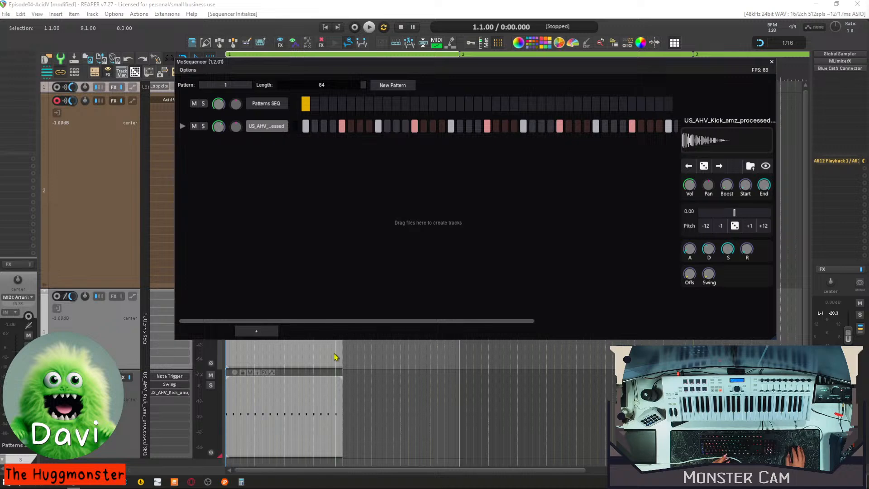
drag(341, 349, 455, 361)
key(space)
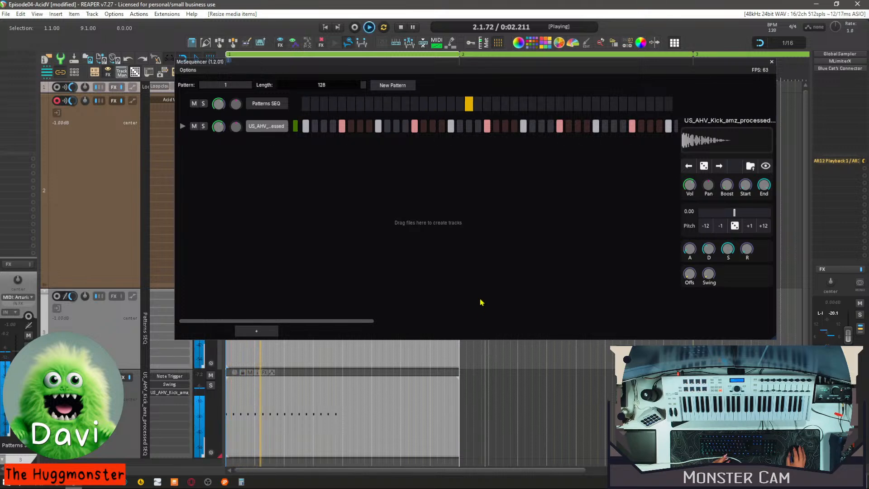
key(space)
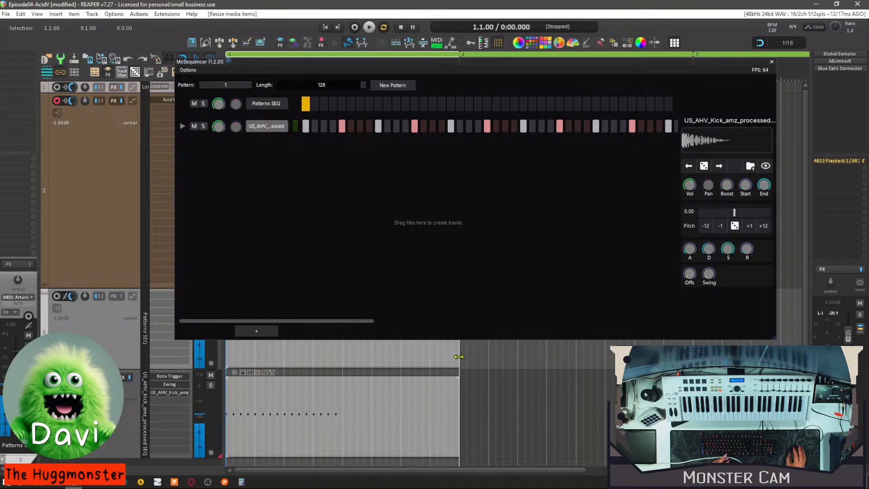
mouse_move(459, 356)
mouse_down()
mouse_move(492, 356)
mouse_move(460, 358)
mouse_up()
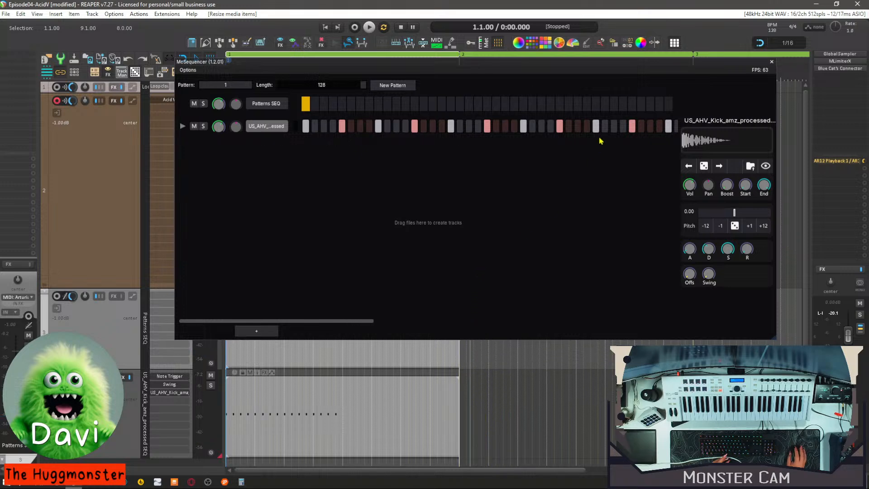
Add a kick on step 34 of Pattern 1, test playback and close McSequencer.
click(605, 128)
key(space)
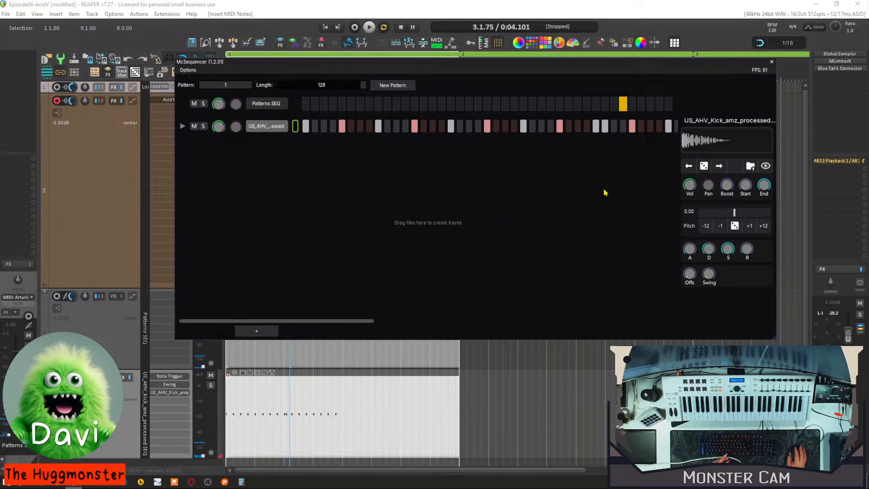
key(space)
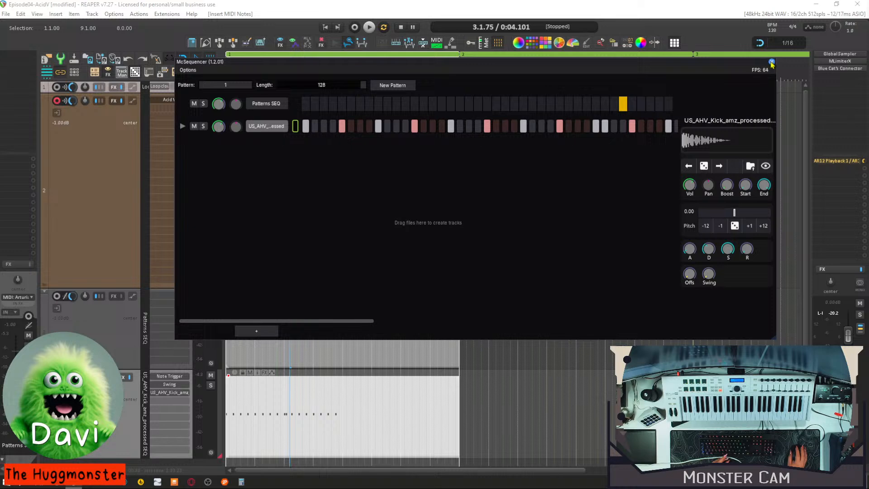
click(772, 62)
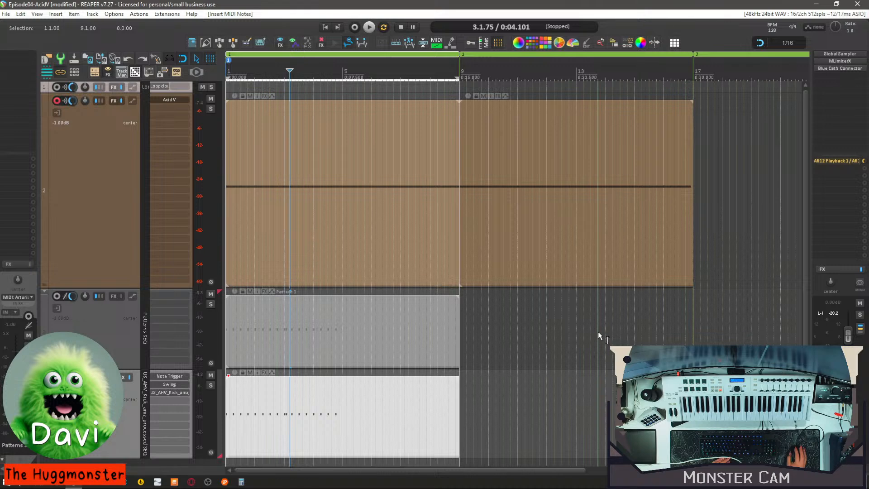
Delete the Patterns SEQ track together with its child kick track.
click(89, 337)
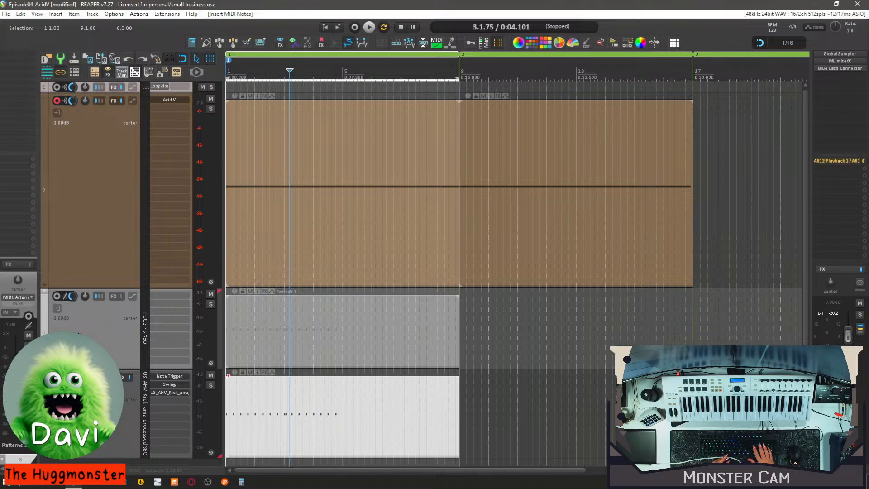
key(Delete)
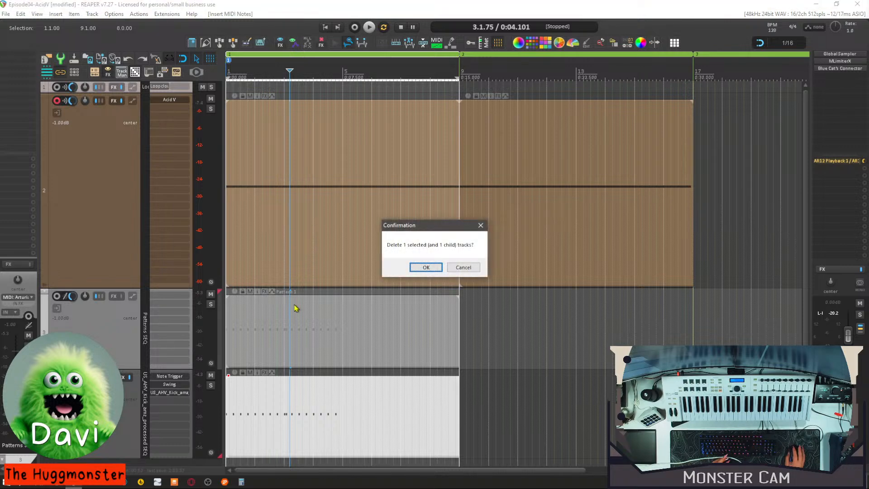
click(426, 268)
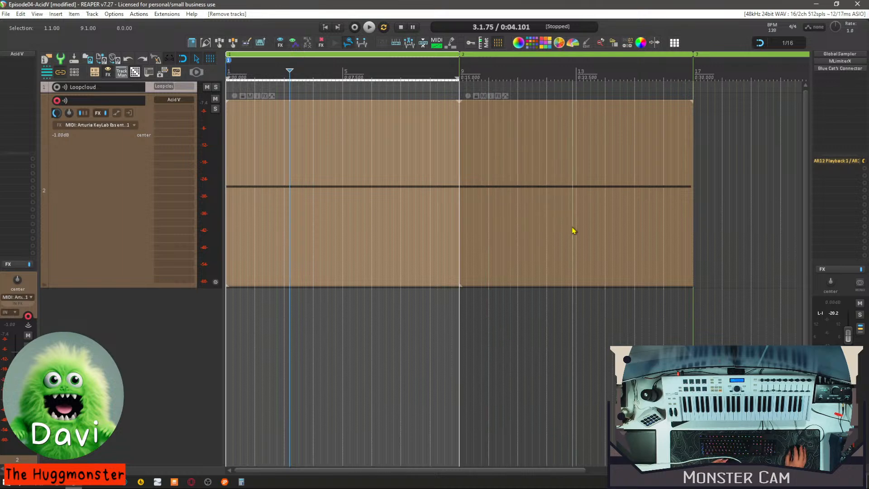
Reopen McSequencer with fresh sequencer tracks and reduce Pattern 1's length to 1.
click(674, 43)
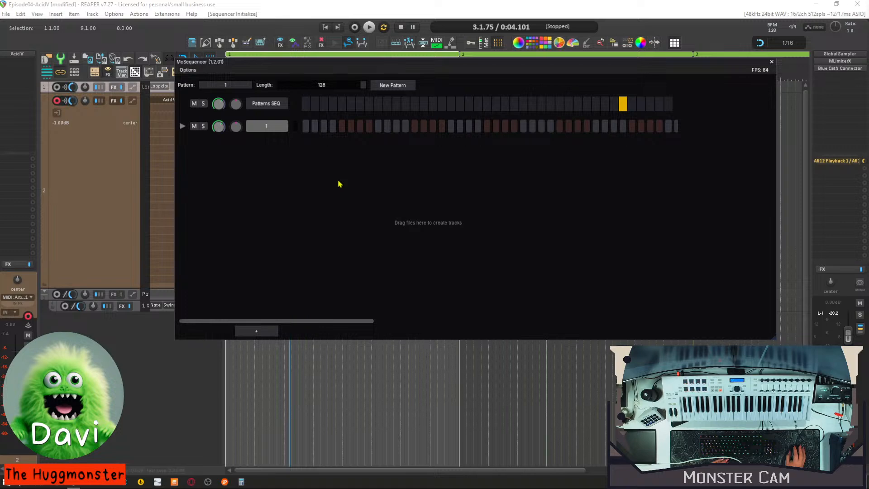
click(327, 85)
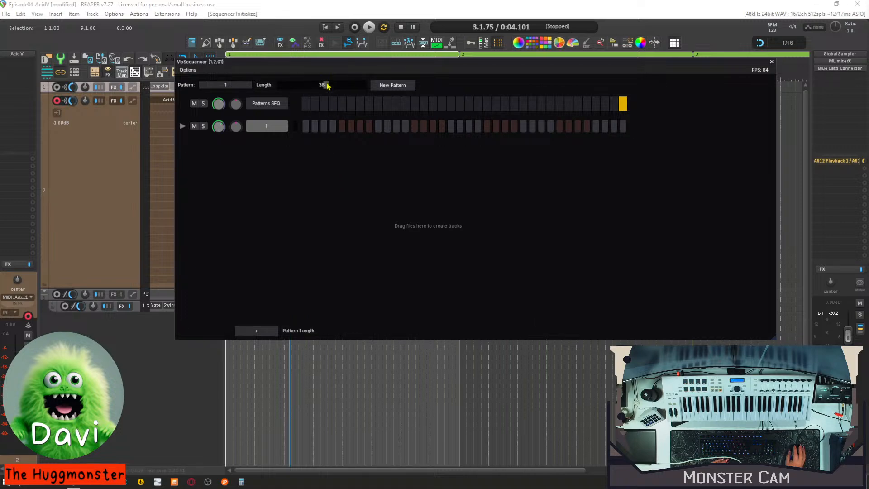
drag(326, 85, 188, 116)
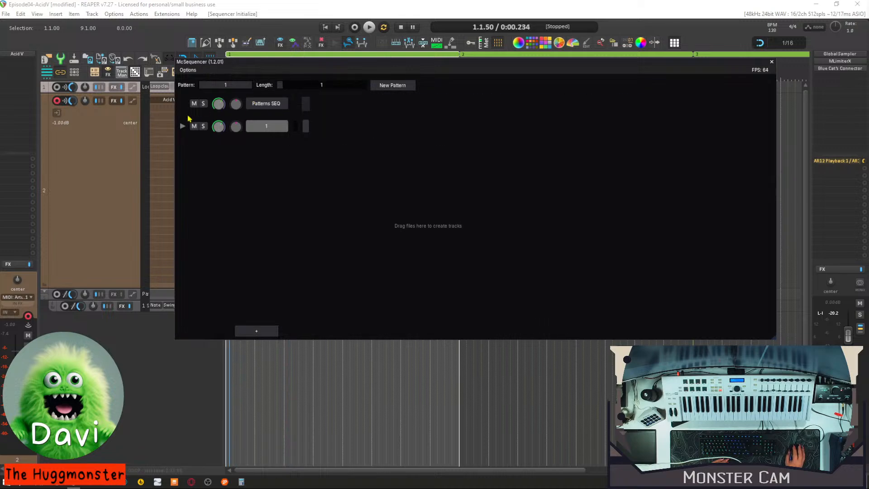
Add four new patterns, reselect pattern 1 and move the playhead to its first step.
click(383, 88)
click(383, 88)
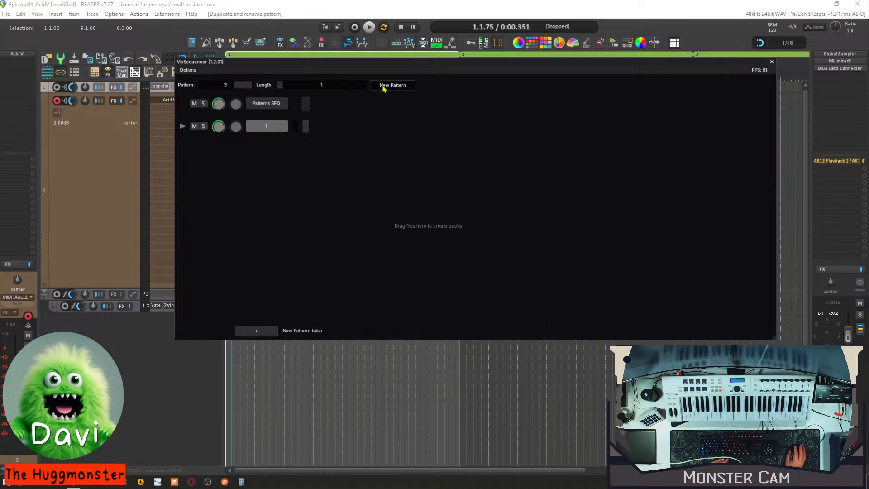
click(383, 87)
click(382, 88)
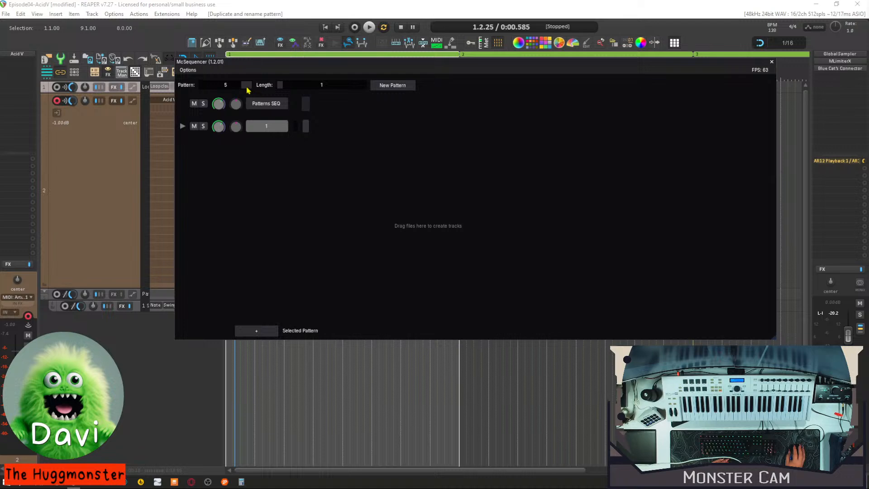
drag(246, 85, 201, 86)
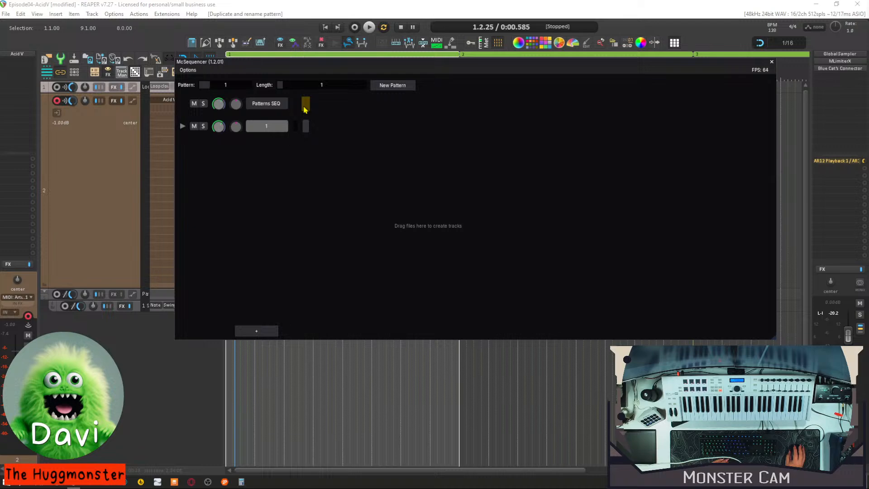
click(306, 104)
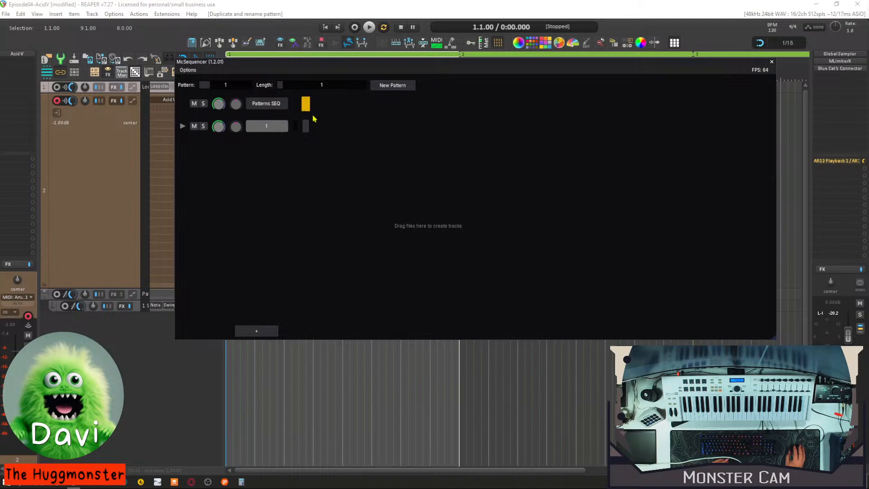
Turn on Track Time Signature Markers in McSequencer's preferences.
click(192, 71)
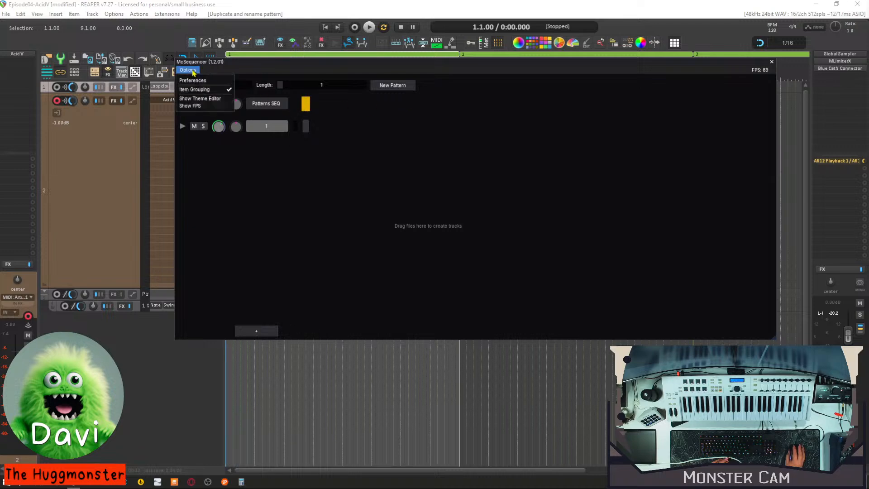
click(193, 80)
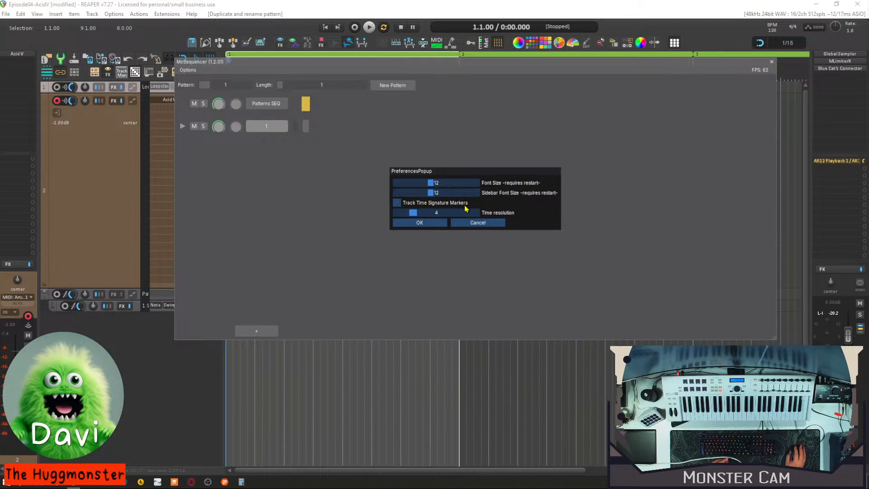
click(397, 205)
click(418, 223)
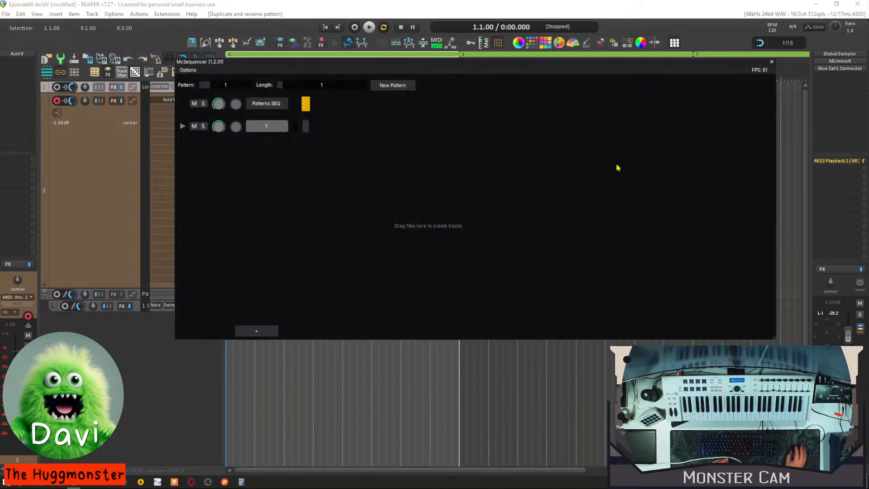
Close McSequencer and the Note Trigger window, and delete the Patterns SEQ track together with its child track.
click(772, 62)
click(541, 213)
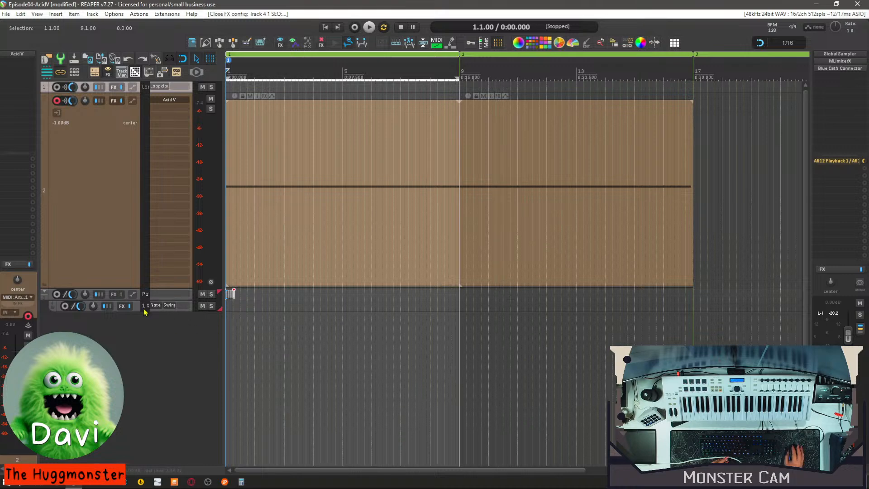
click(51, 302)
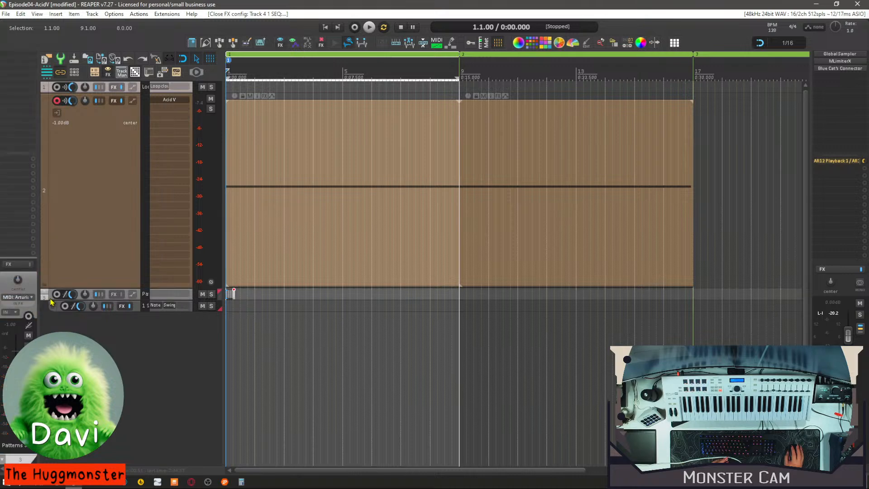
key(Delete)
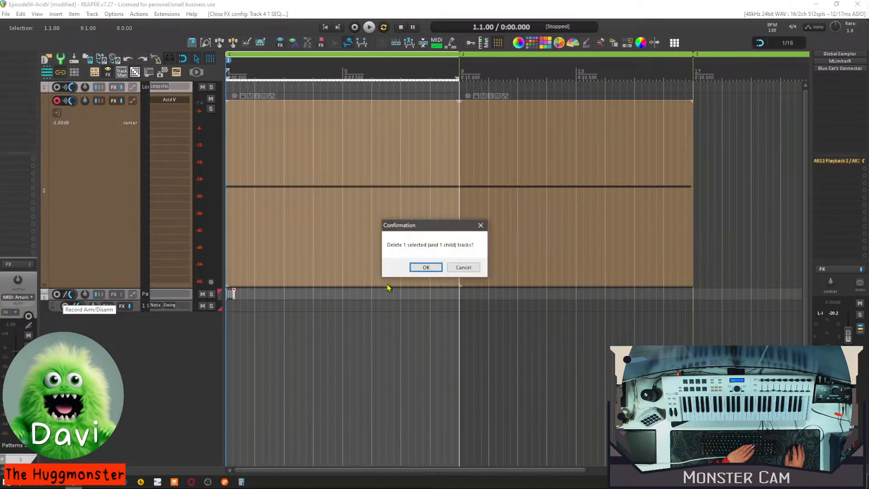
click(424, 267)
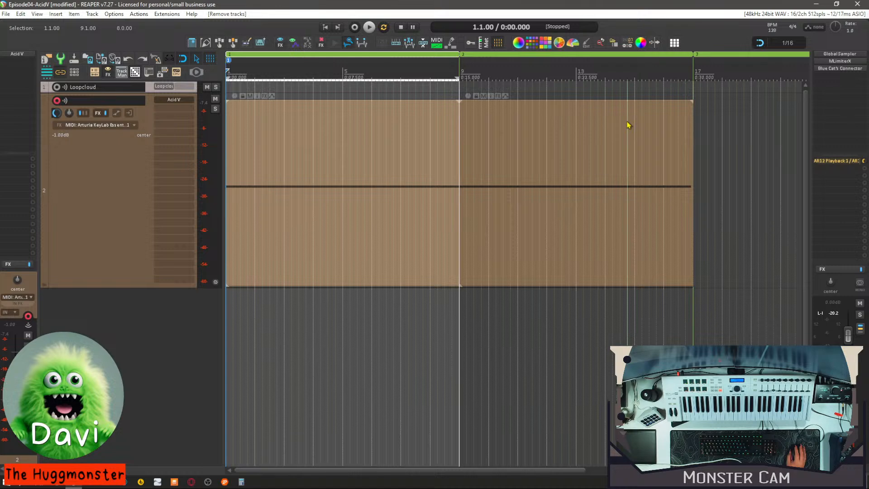
Reopen McSequencer with fresh sequencer tracks, set Pattern 1's length to 64, widen its window and close it.
click(674, 43)
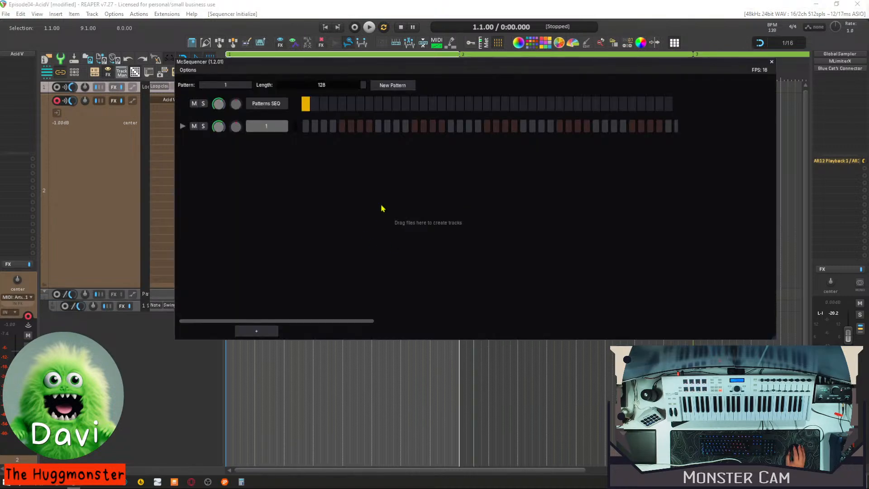
scroll(334, 86, down, 1)
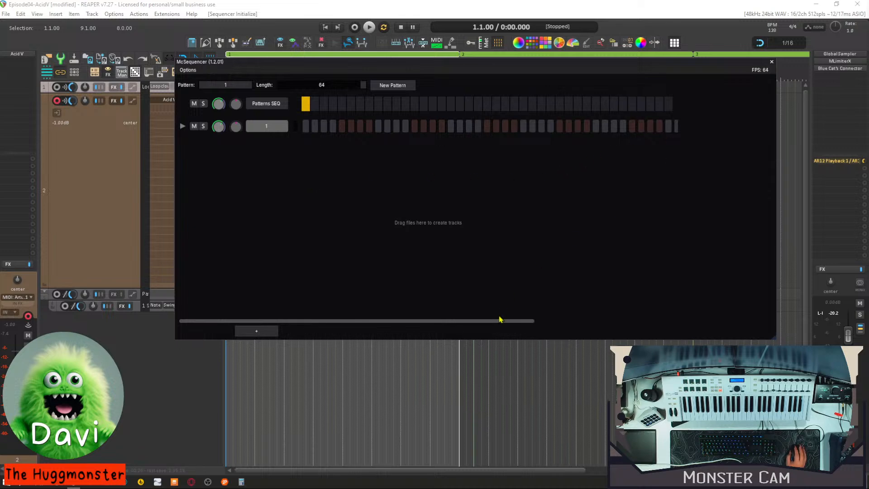
mouse_move(500, 319)
mouse_down()
mouse_move(664, 333)
mouse_move(495, 330)
mouse_up()
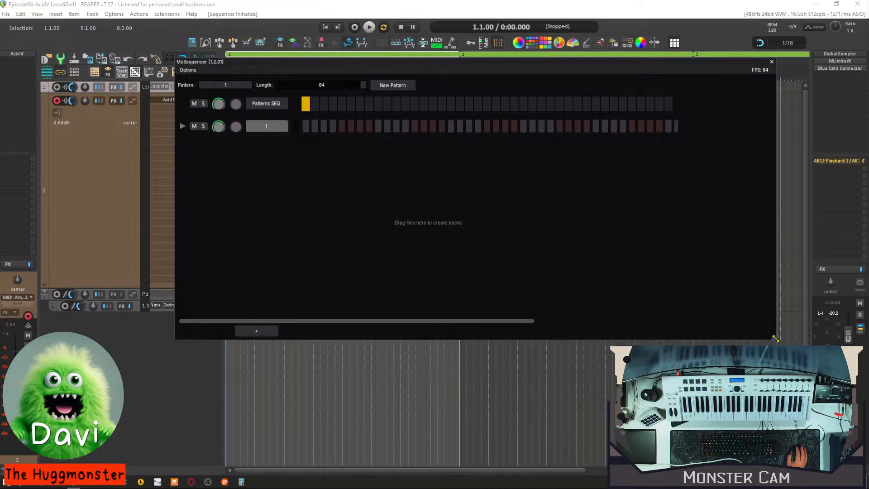
drag(775, 339, 868, 345)
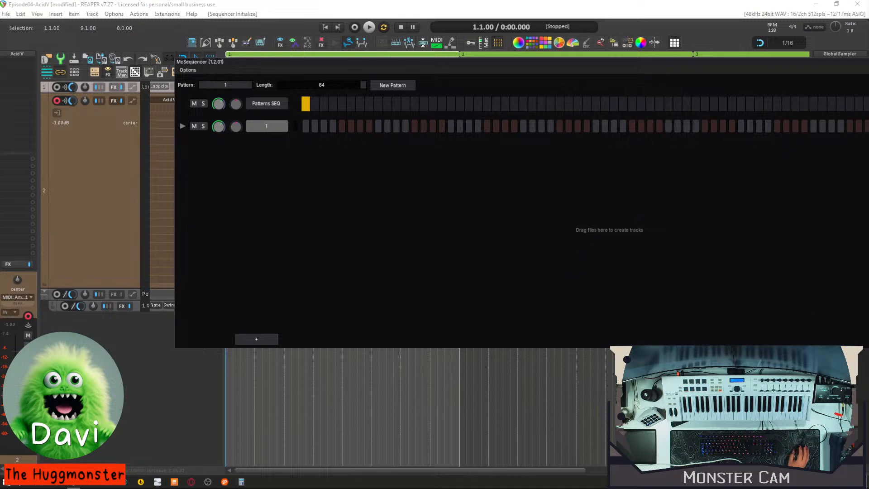
click(868, 62)
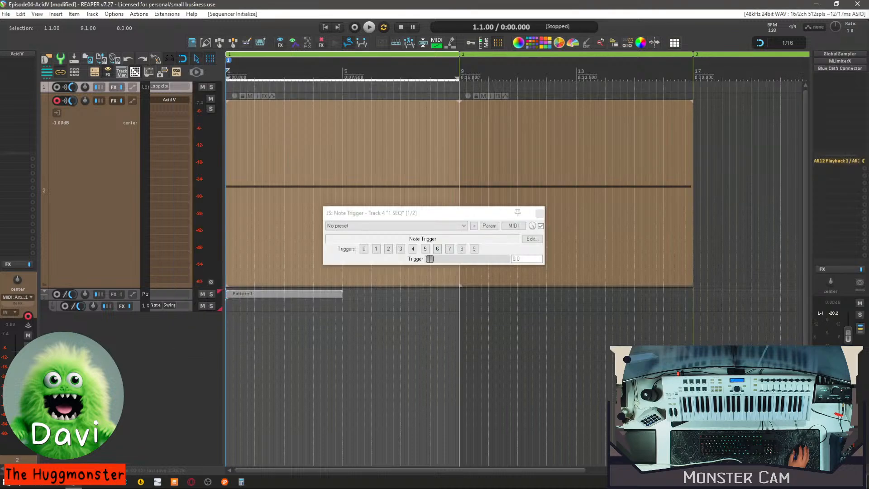
click(539, 214)
click(539, 214)
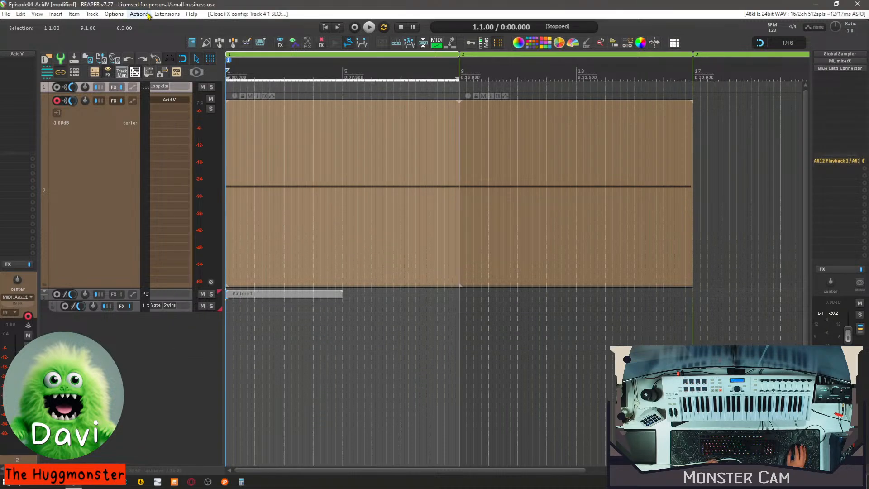
Look through the installed extension scripts for another sequencer and examine Sower's window and options.
click(167, 14)
mouse_move(182, 57)
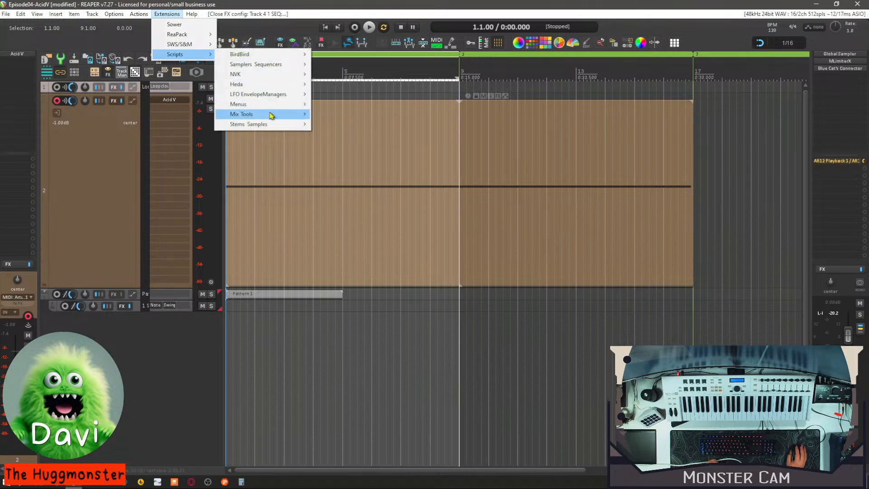
mouse_move(269, 99)
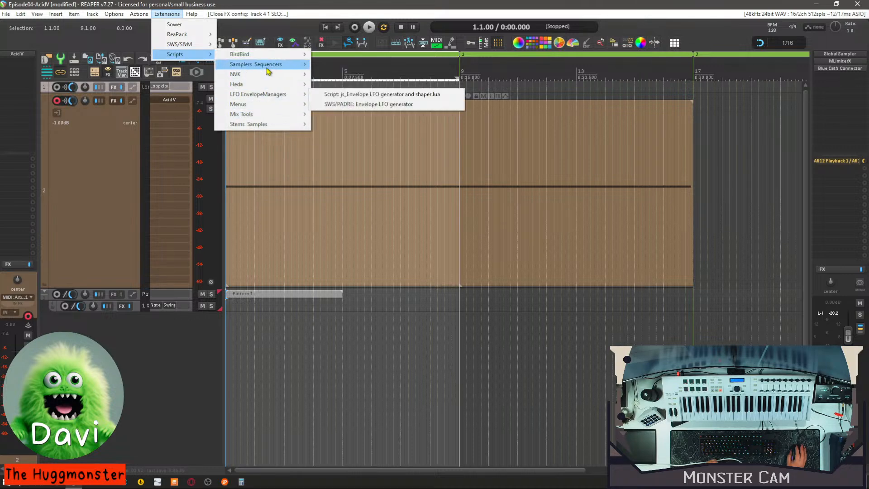
mouse_move(268, 71)
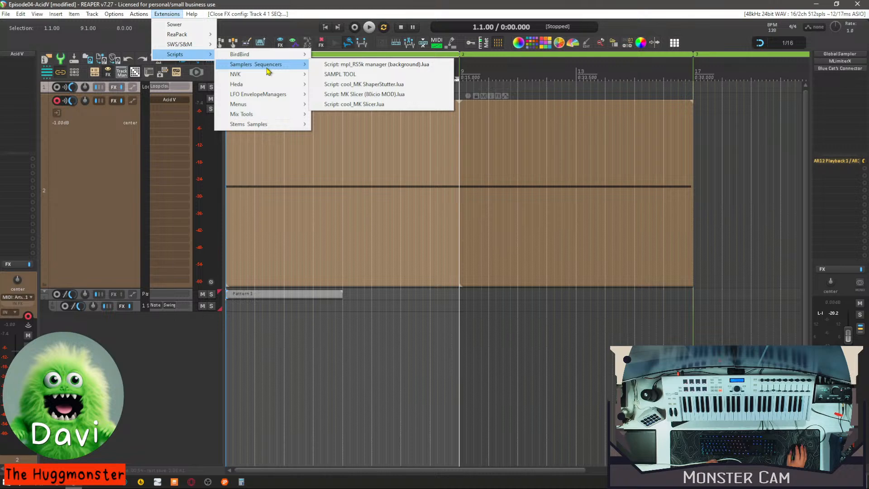
mouse_move(140, 16)
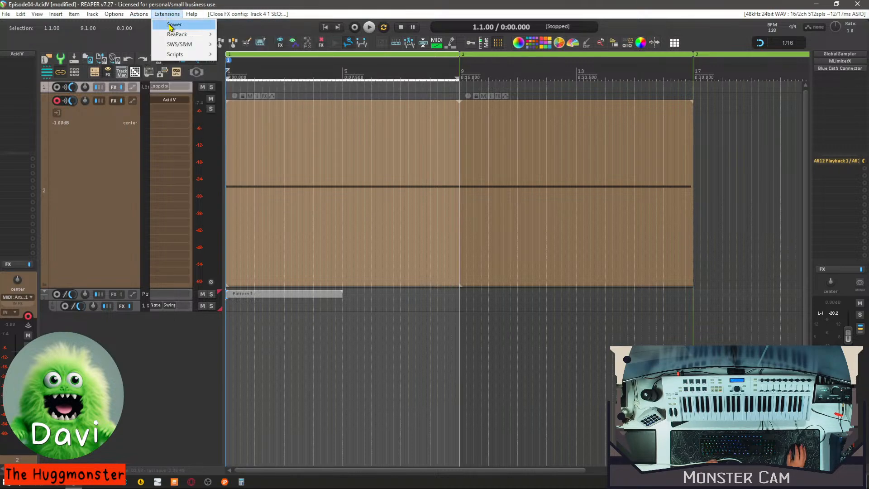
click(171, 26)
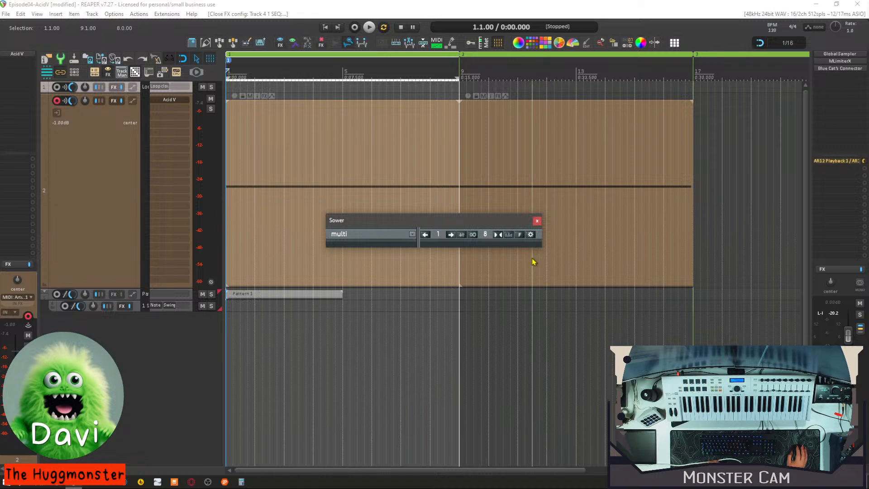
click(531, 235)
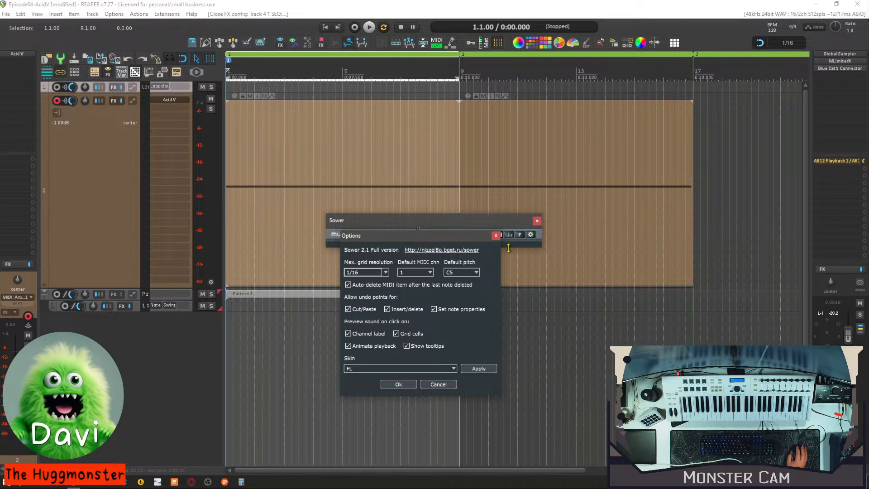
click(456, 253)
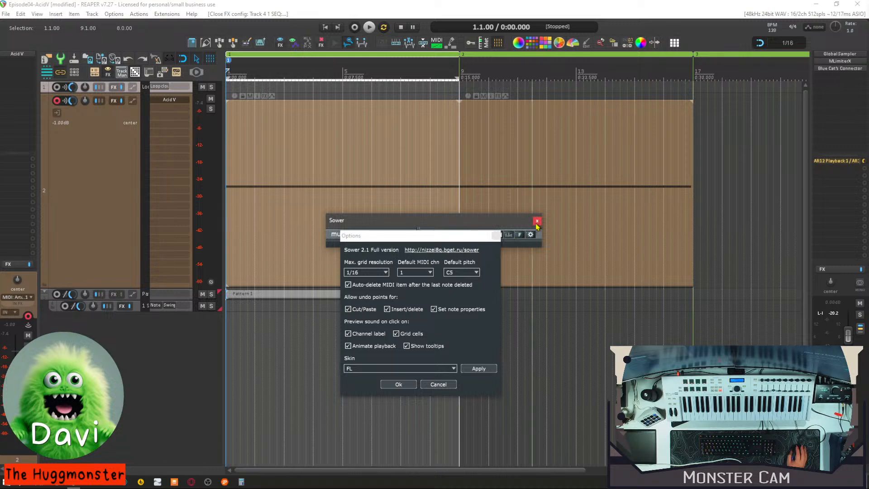
click(496, 235)
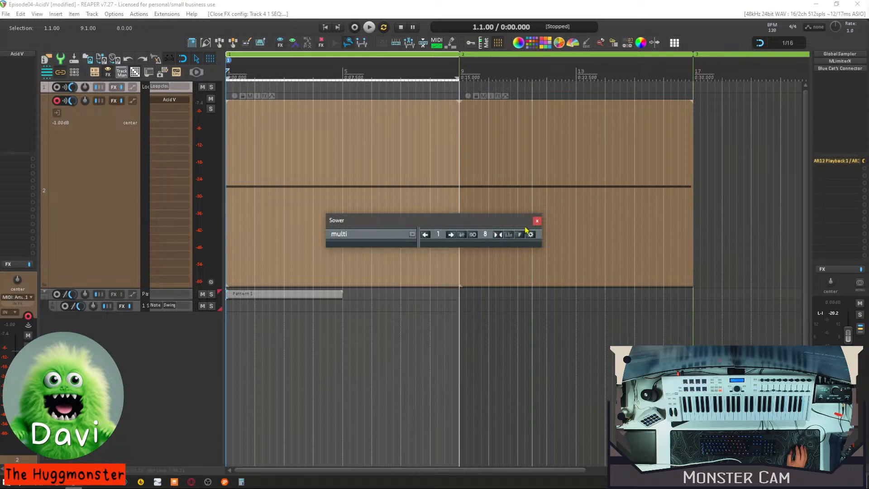
click(537, 221)
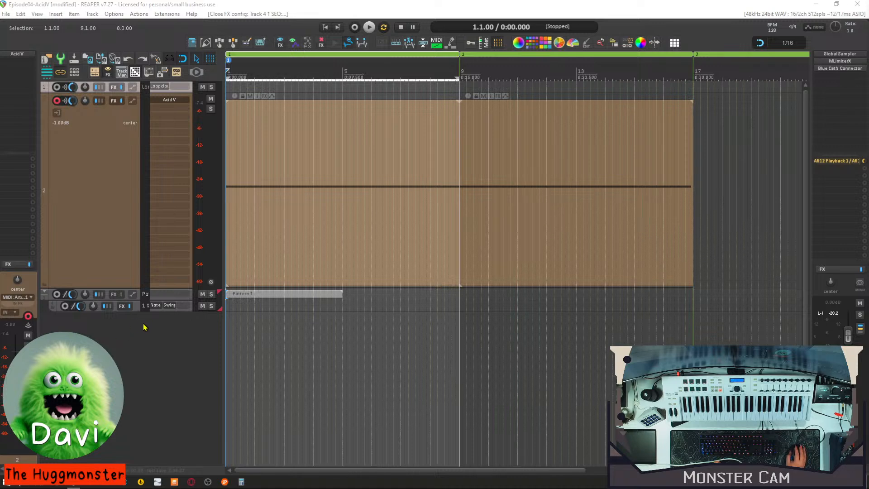
Delete the recreated Patterns SEQ folder track along with its child track.
click(45, 295)
key(Delete)
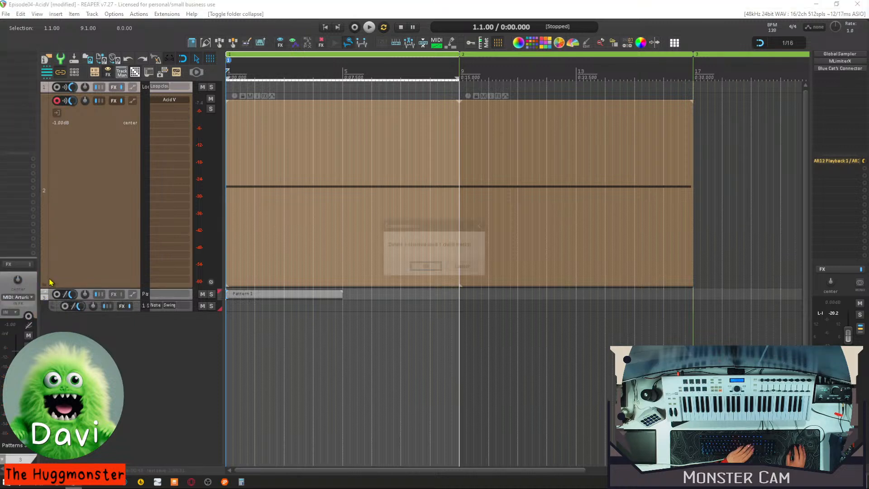
click(420, 267)
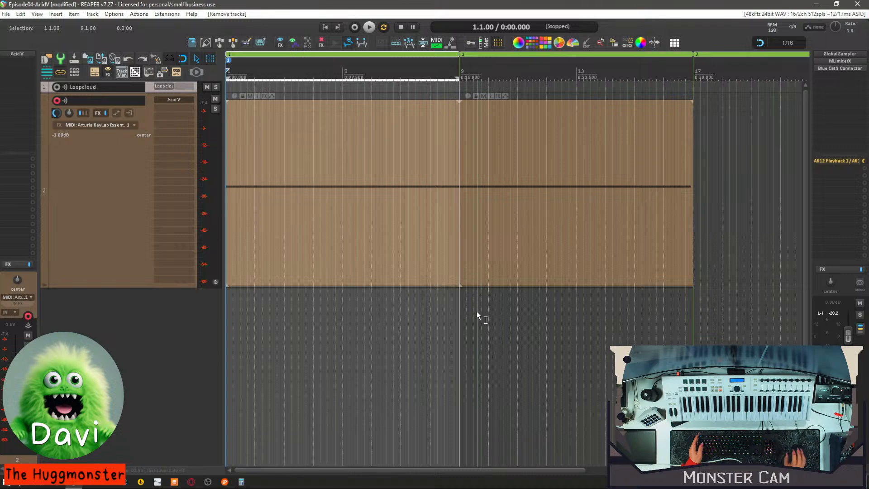
click(643, 43)
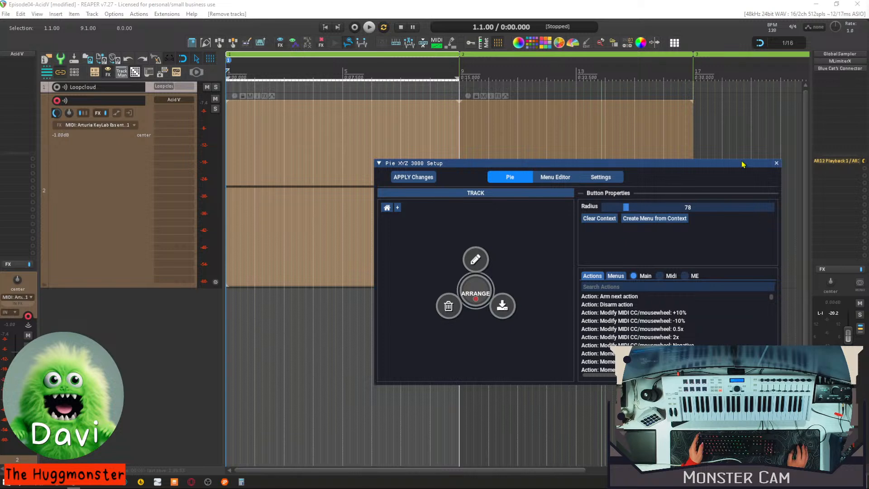
click(775, 163)
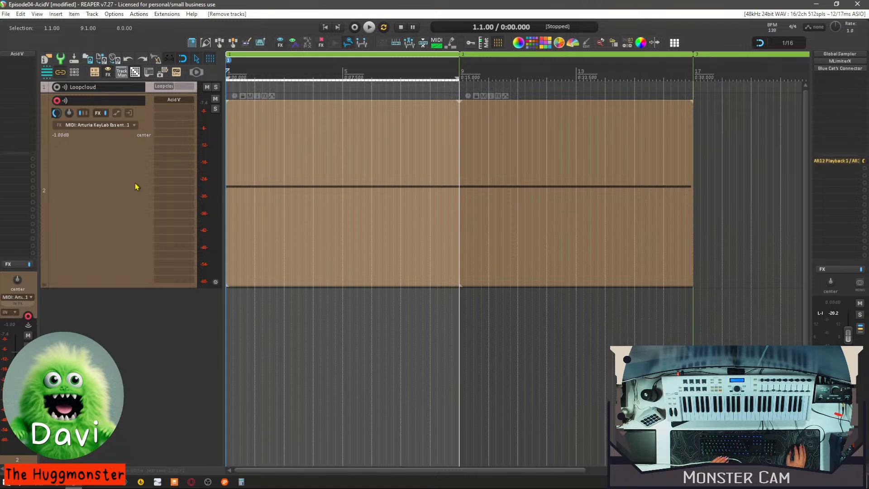
Save the Acid V sound on track 2 as a new preset "Slow Acid 2" with the comment "slow modulated acid line".
click(167, 100)
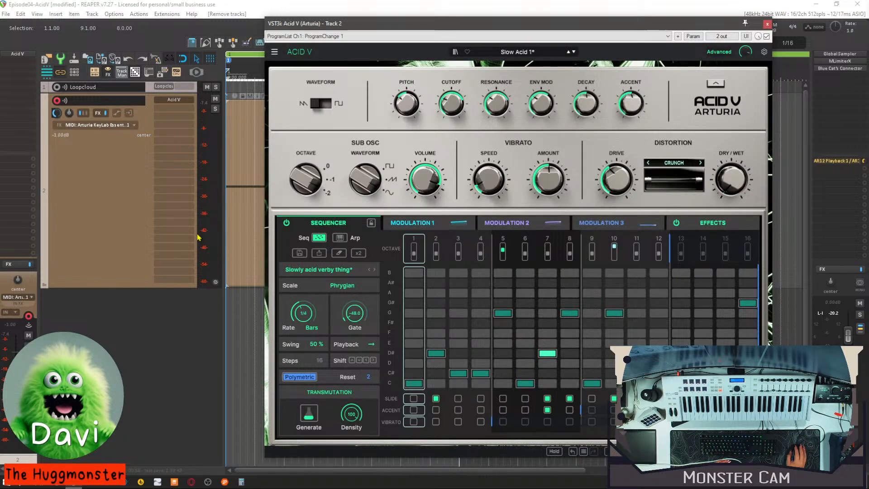
click(274, 52)
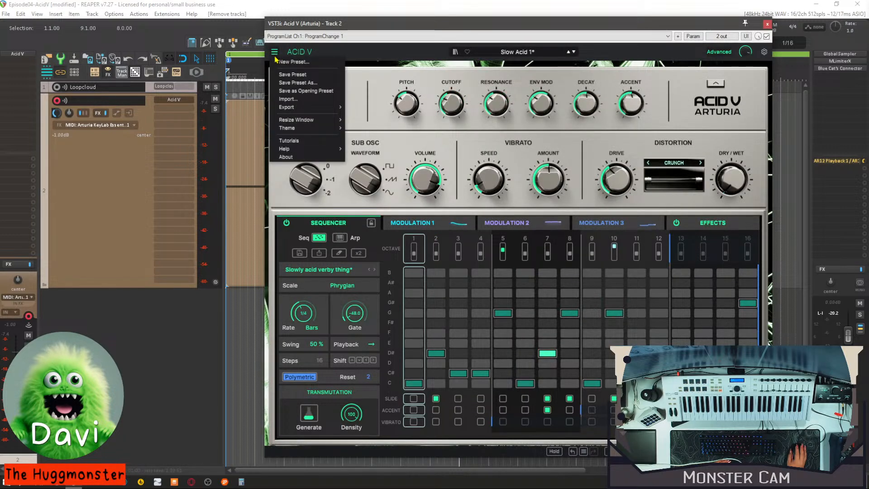
click(296, 83)
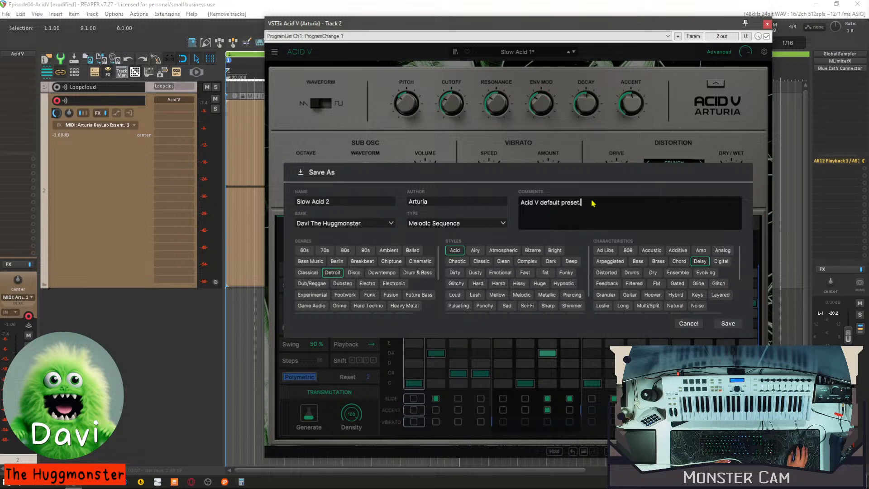
drag(589, 204, 513, 201)
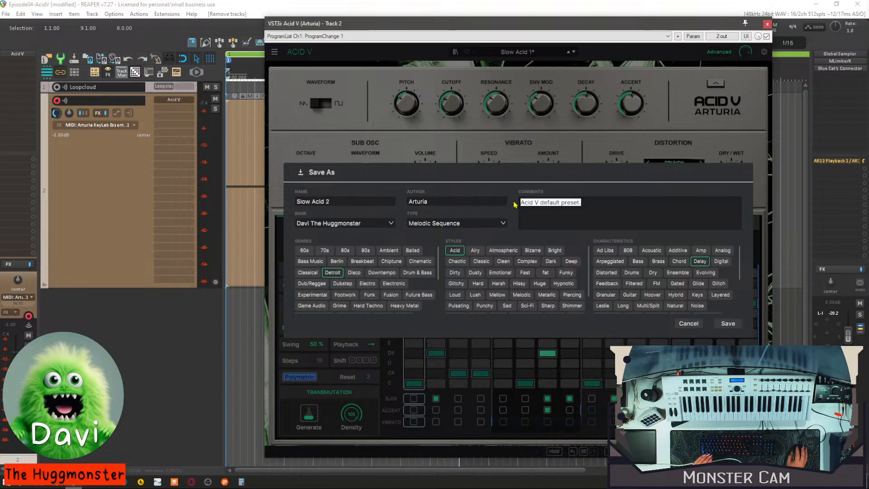
text(slow)
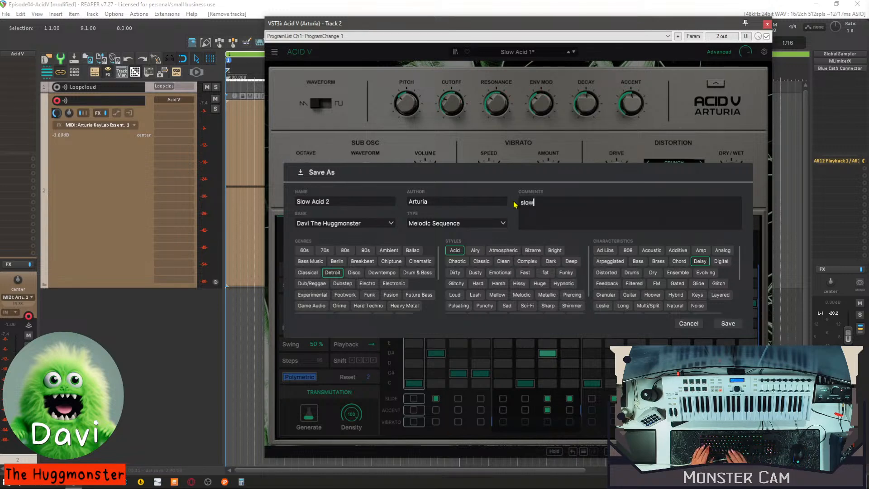
text( modulat)
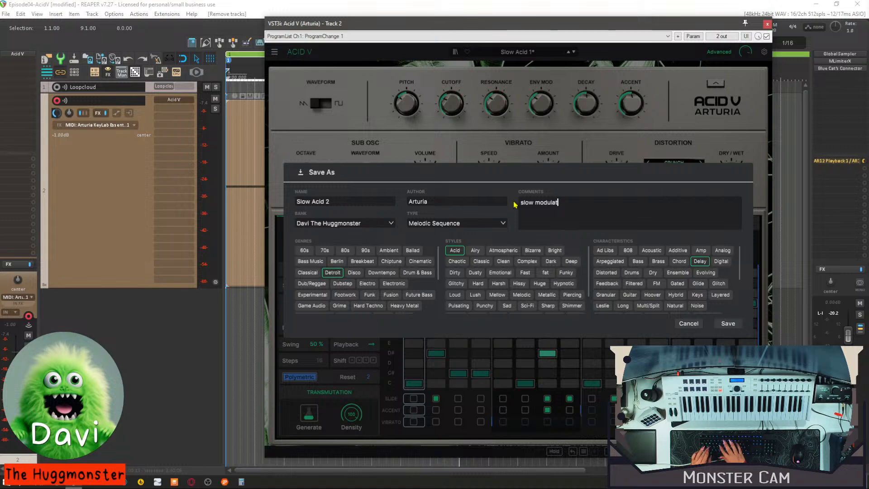
text(ed ac)
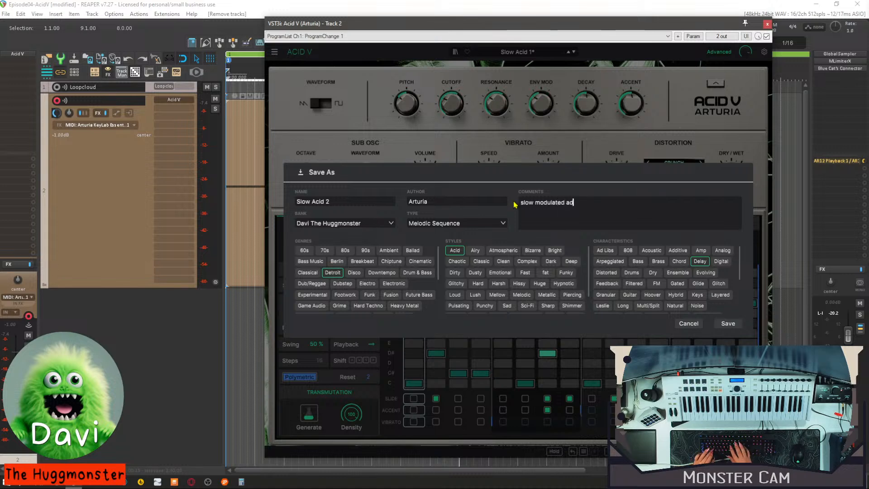
text(id lo)
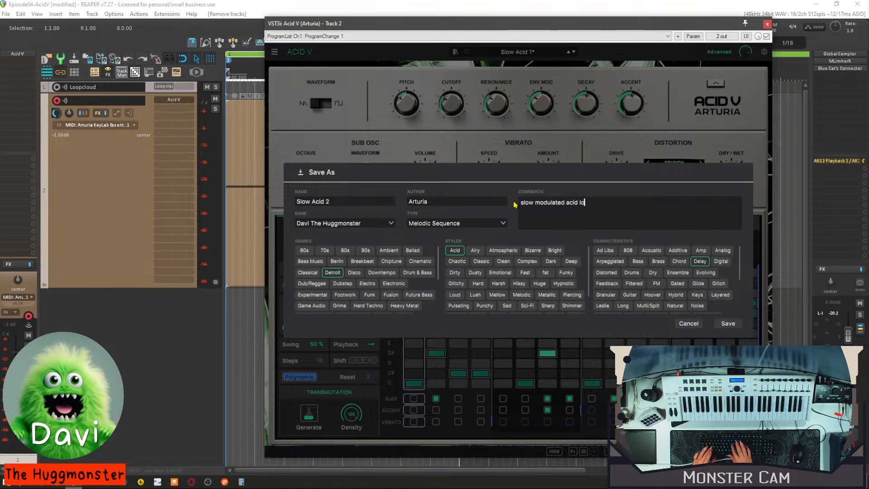
text(n)
key(BackSpace)
key(BackSpace)
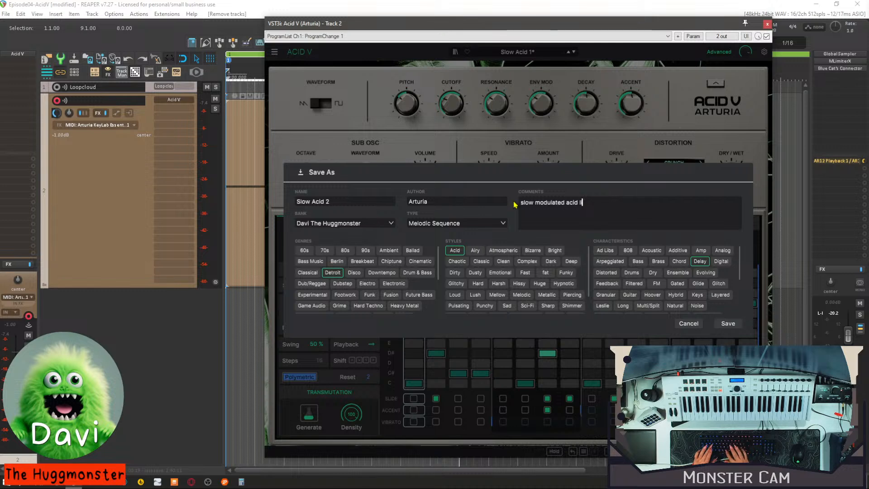
text(ine)
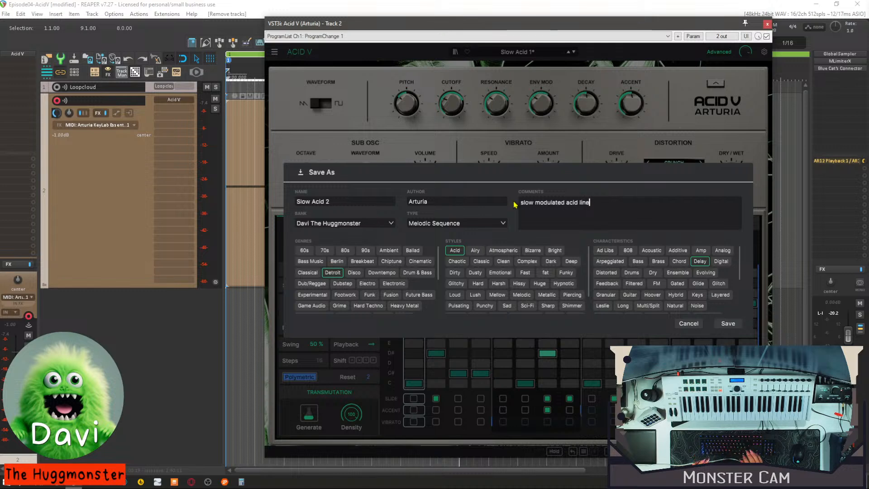
click(728, 324)
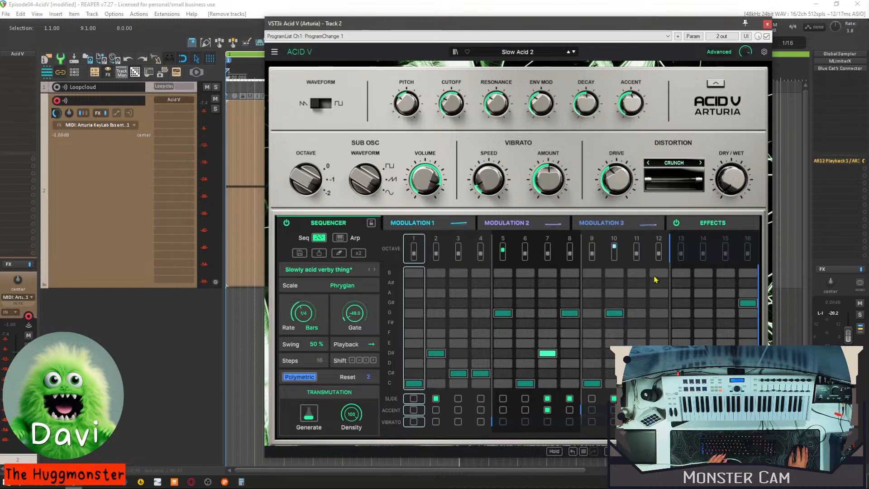
Close the Acid V window and play the project from the start of the loop.
click(766, 24)
key(space)
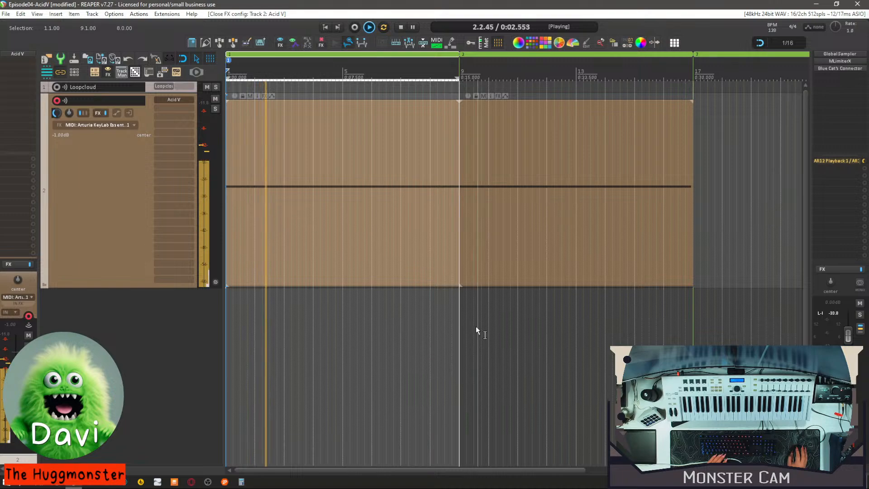
Extend the loop selection to bar 17 and set the Acid V sequencer's gate to -44.0.
drag(459, 78, 692, 78)
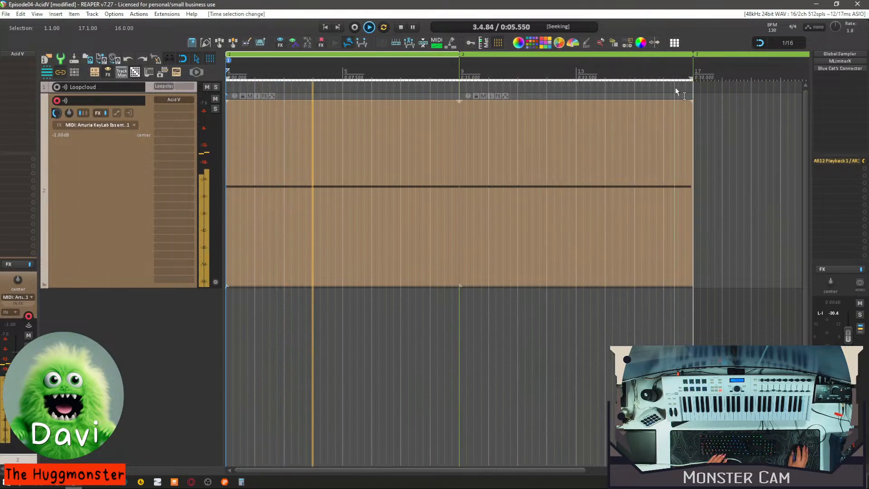
click(182, 101)
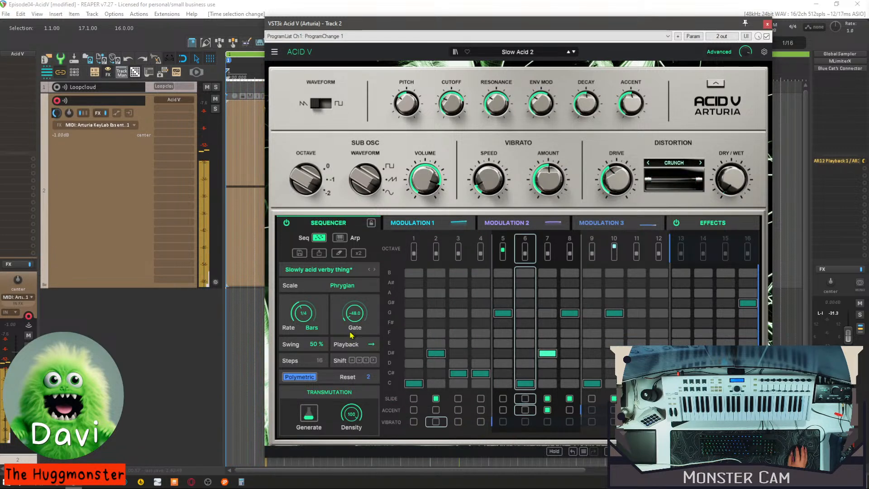
drag(355, 320, 355, 317)
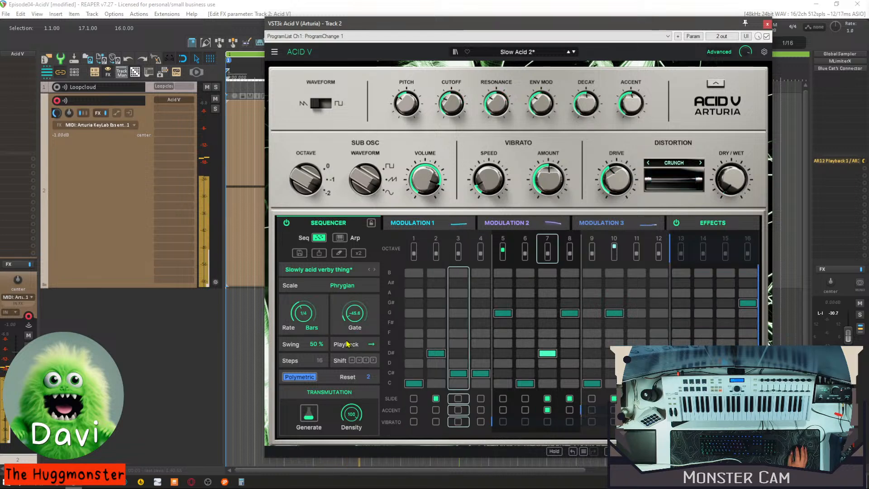
drag(354, 337, 354, 335)
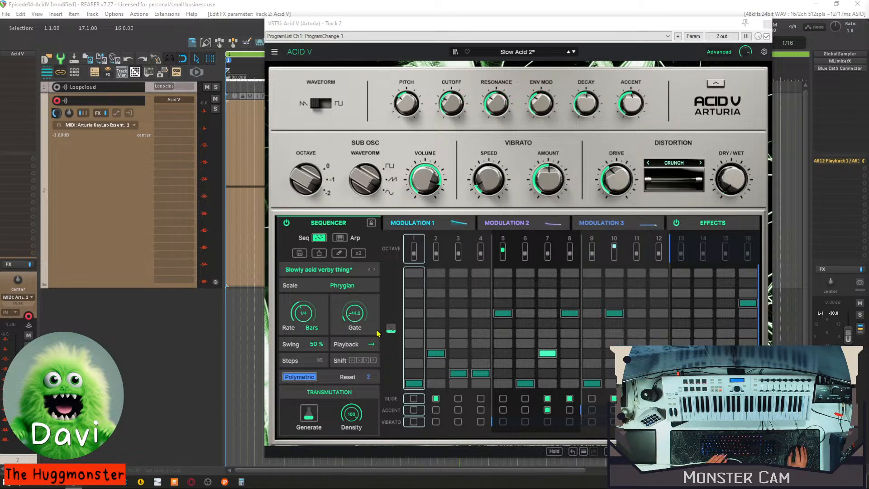
Generate a new Acid V note sequence and show the Randomise notes automation envelope under track 2.
click(310, 422)
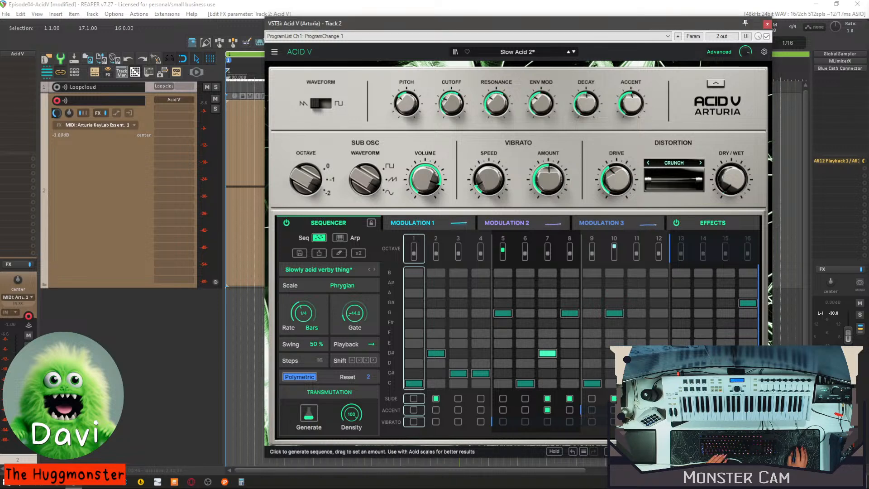
click(310, 416)
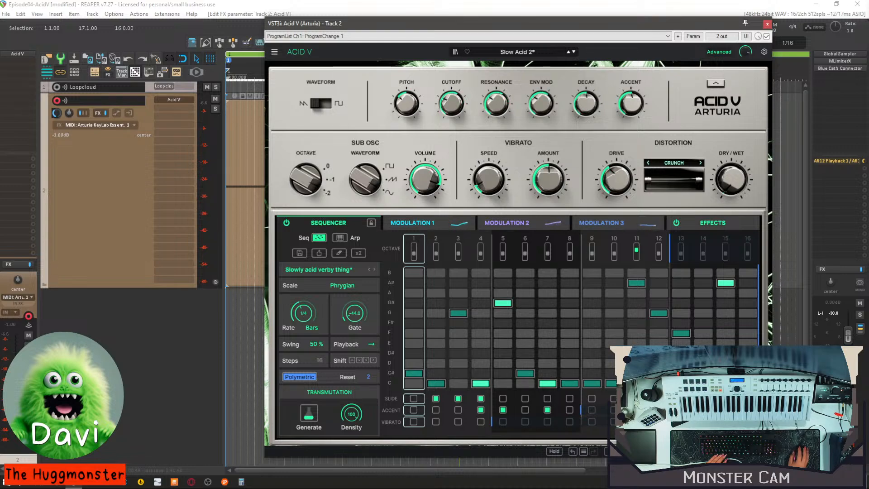
click(771, 56)
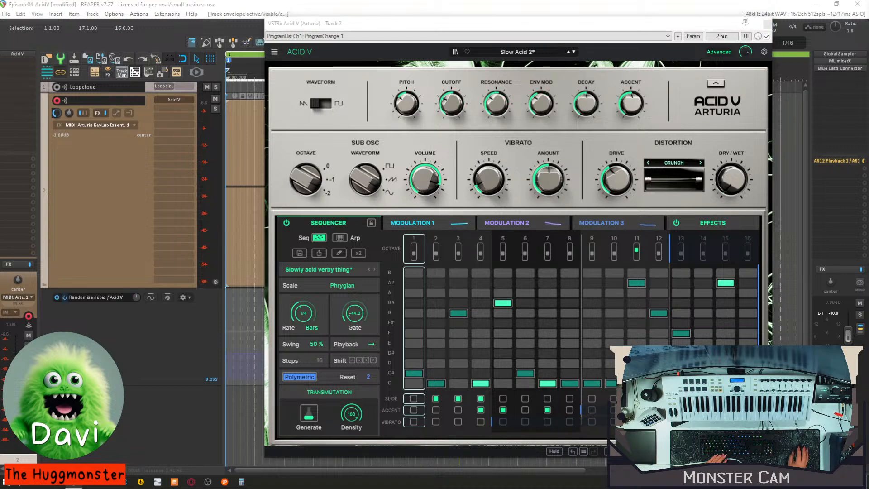
click(768, 24)
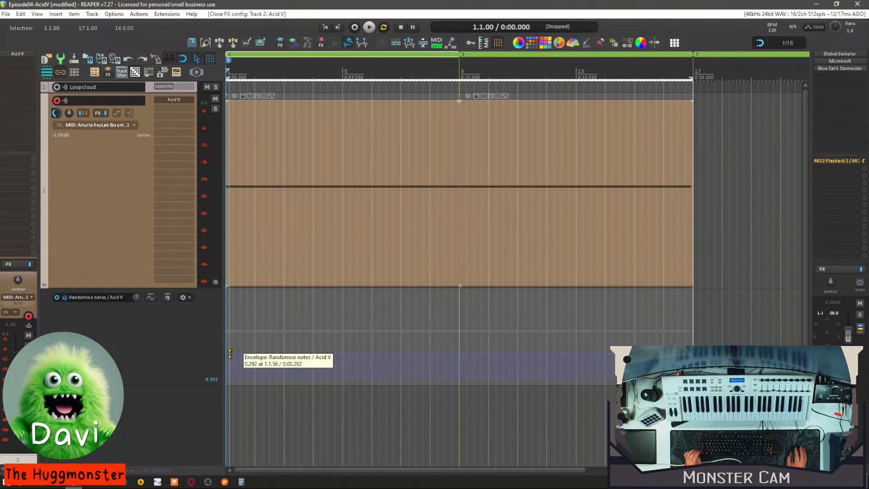
Lower the Randomise notes envelope to 0.000 and raise it slightly for one bar from bar 13.
drag(229, 354, 219, 395)
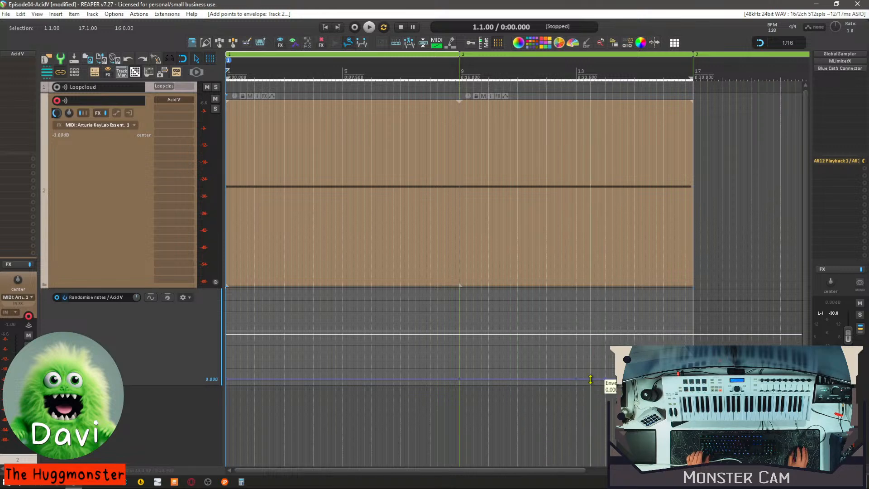
mouse_move(591, 380)
mouse_down()
mouse_move(587, 391)
mouse_move(588, 366)
mouse_up()
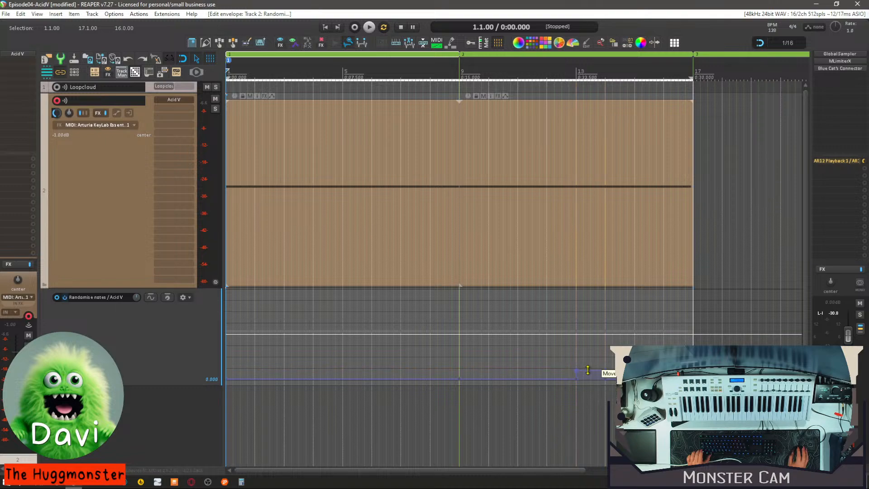
Play the loop with the Acid V window moved aside to check how the sequence responds to the Randomise notes automation.
click(166, 101)
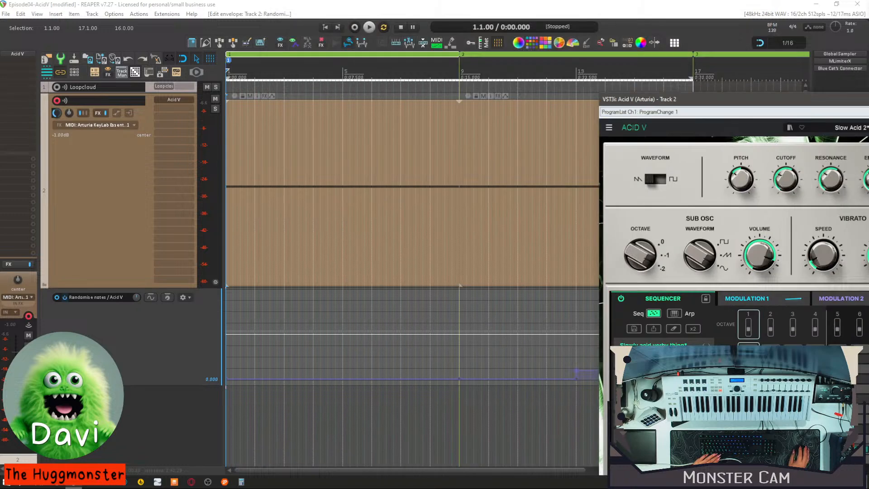
drag(769, 99, 868, 99)
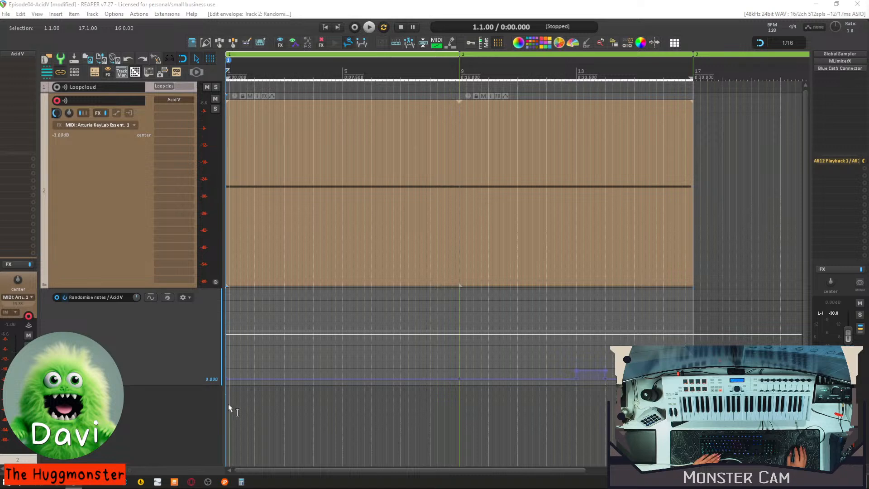
key(space)
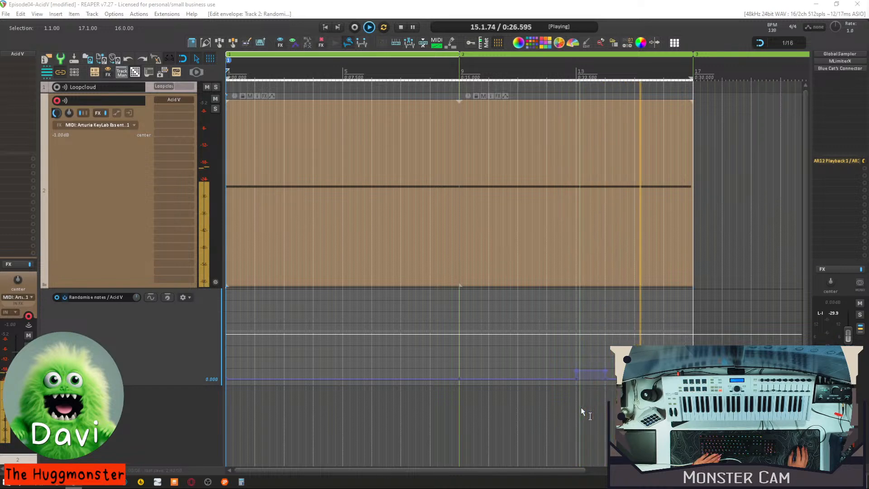
key(space)
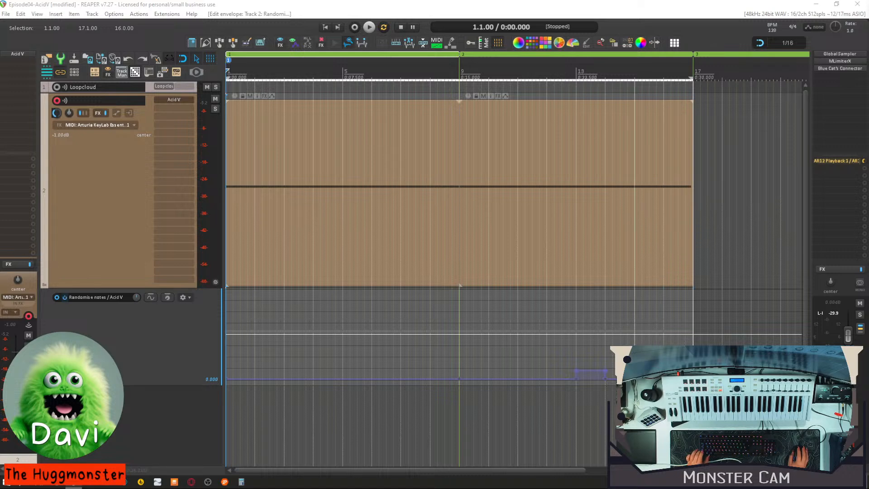
click(634, 379)
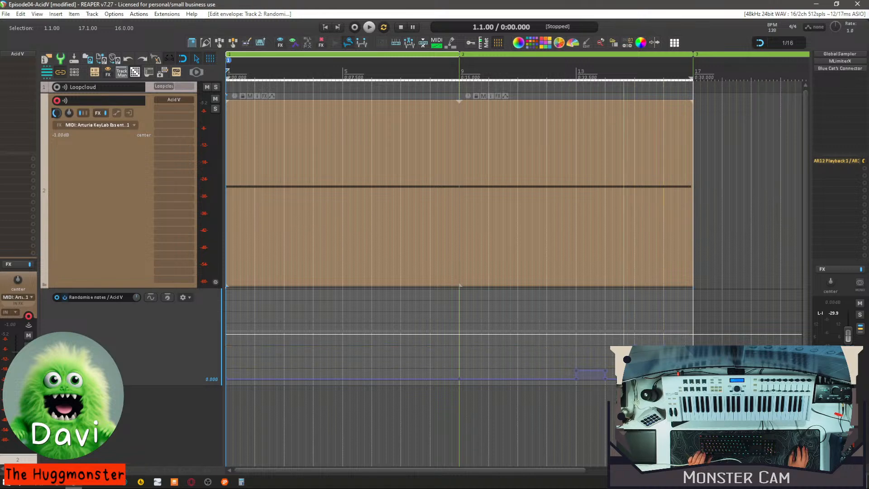
key(space)
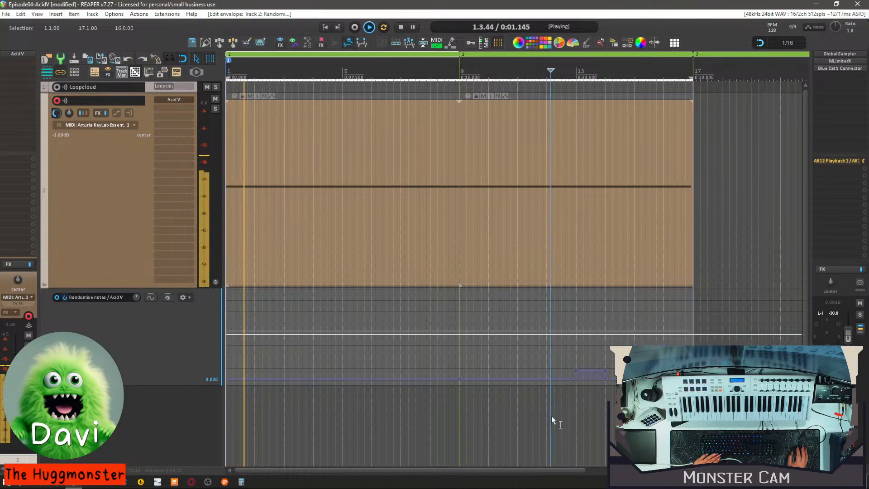
key(space)
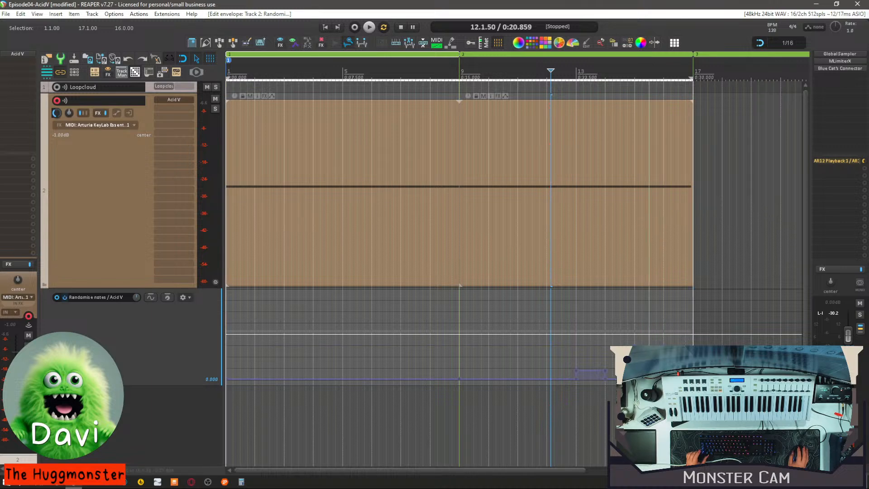
Clear the time selection, shorten the raised Randomise notes section to a brief pulse at bar 13, and check the sequence in Acid V.
key(Escape)
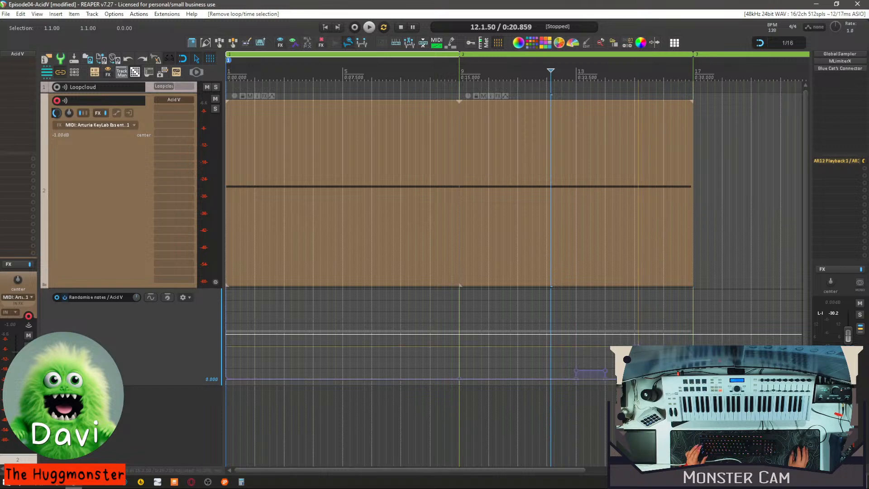
drag(638, 346, 638, 346)
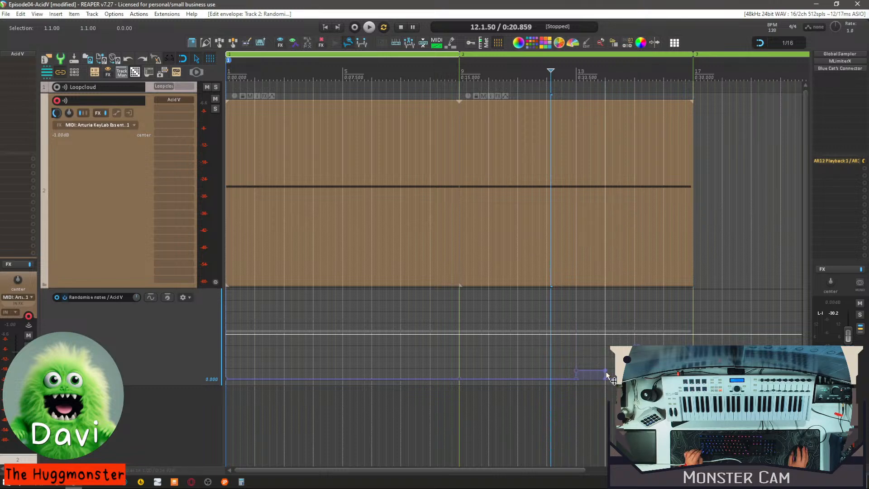
drag(607, 372, 581, 371)
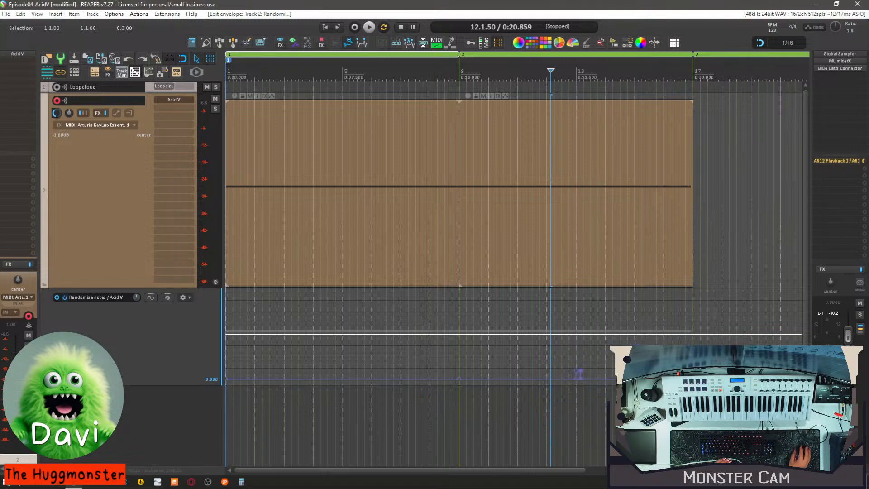
drag(868, 55, 586, 31)
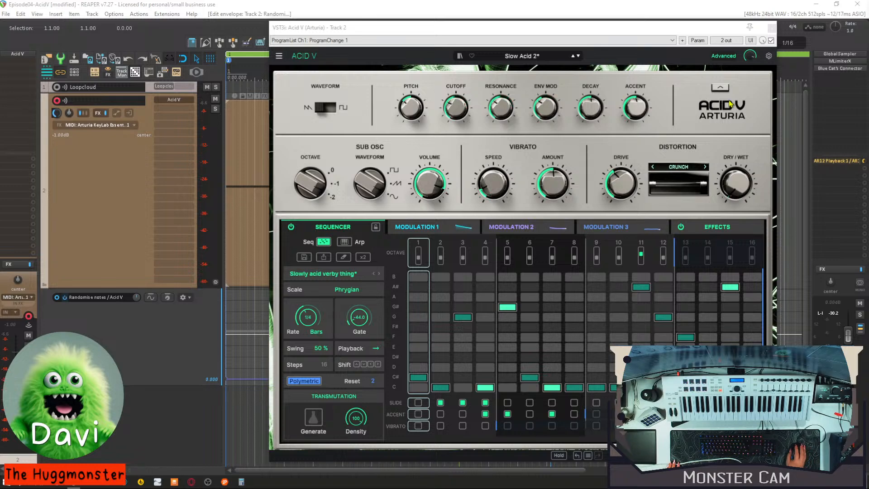
click(772, 28)
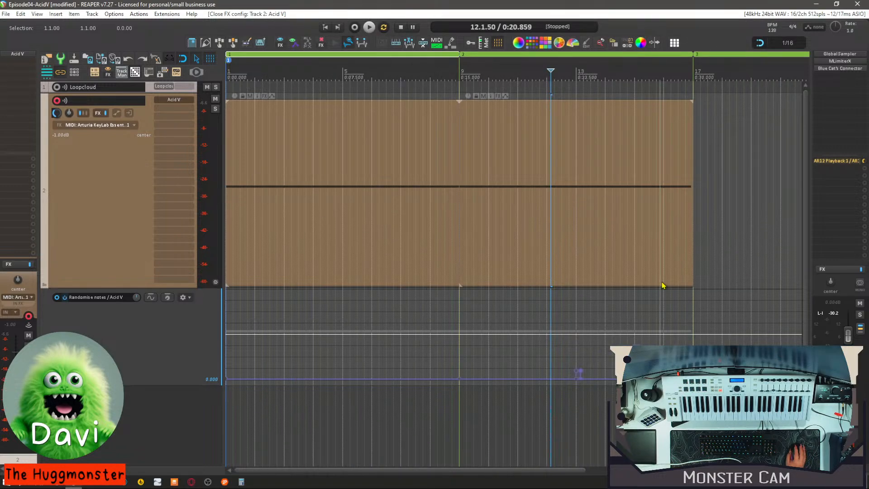